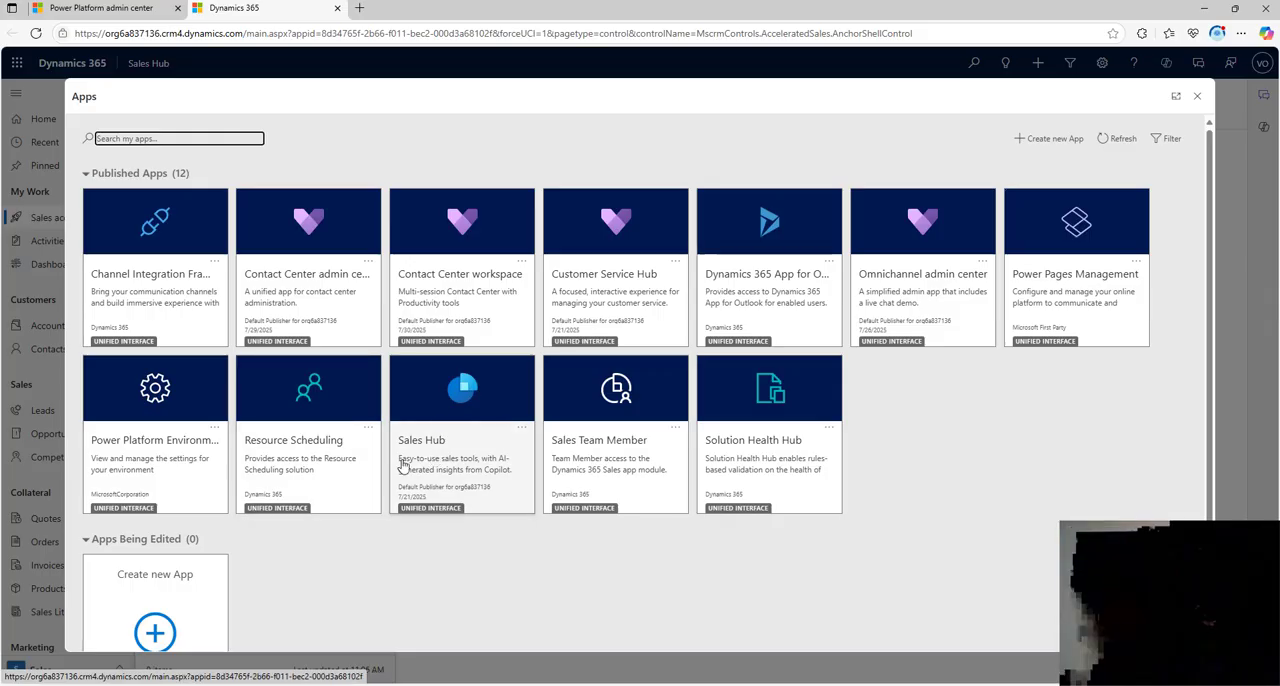
Step: Open the Sales Hub app and look through its navigation areas, including the list of recent items
click(441, 455)
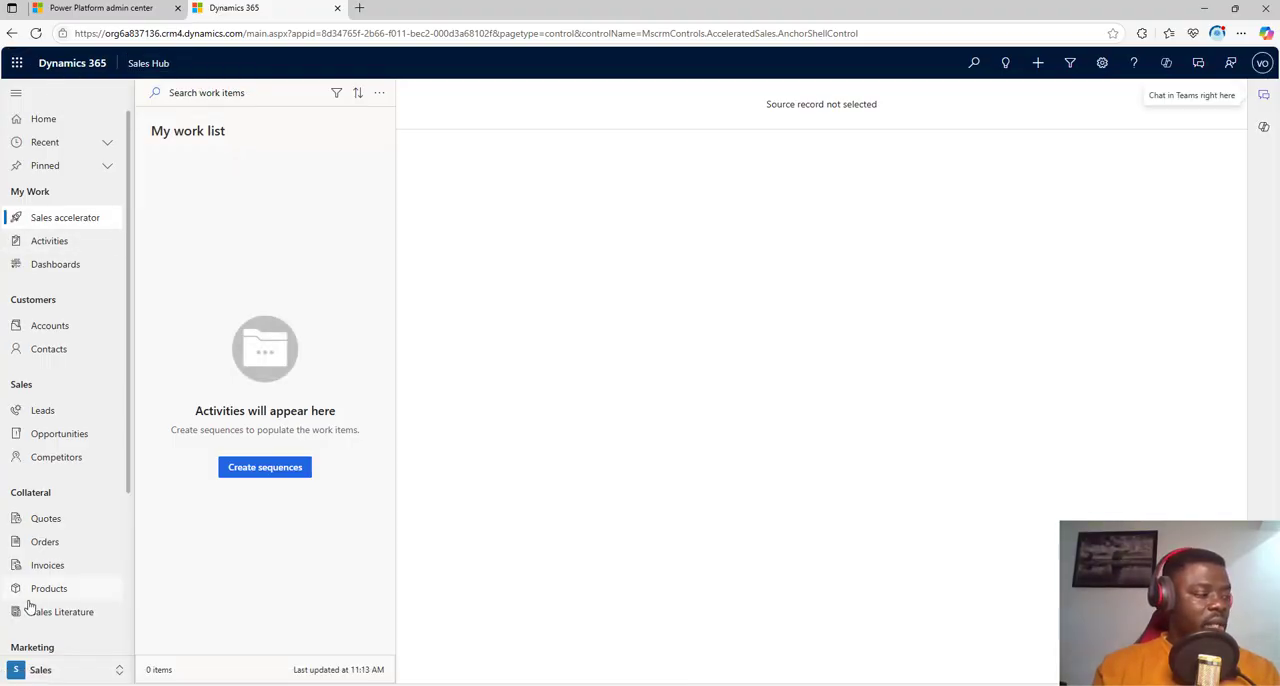
scroll(72, 293, down, 3)
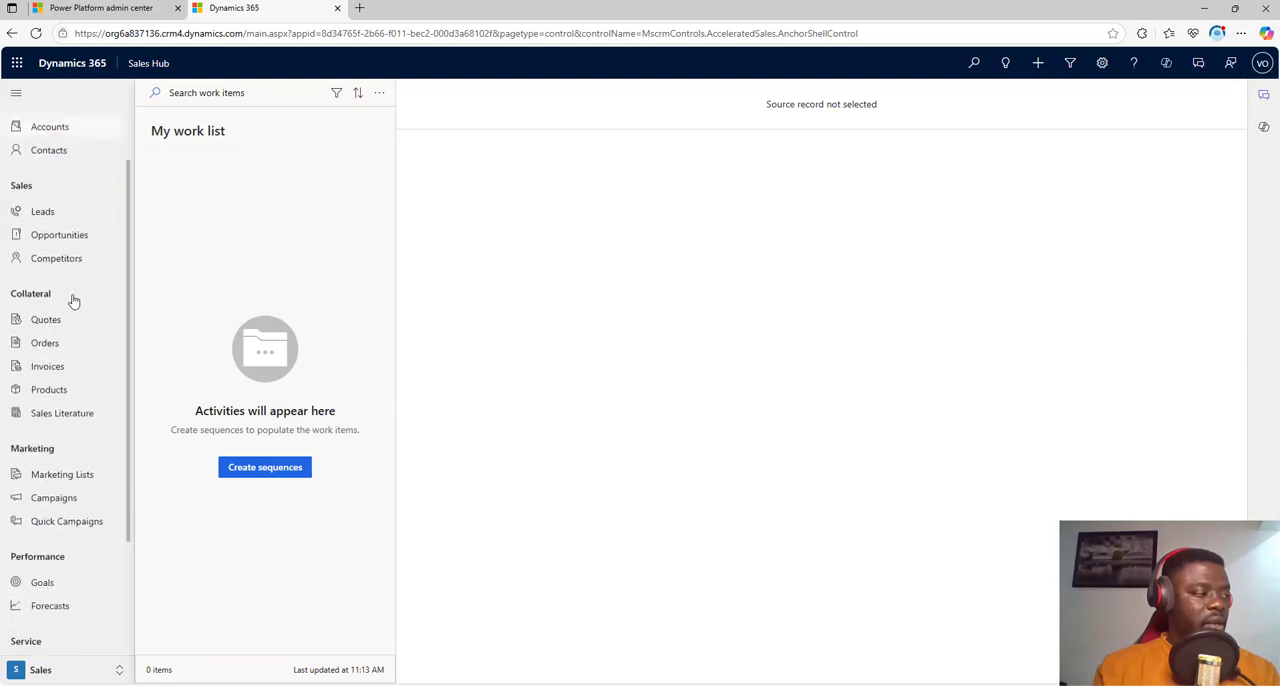
scroll(77, 322, up, 3)
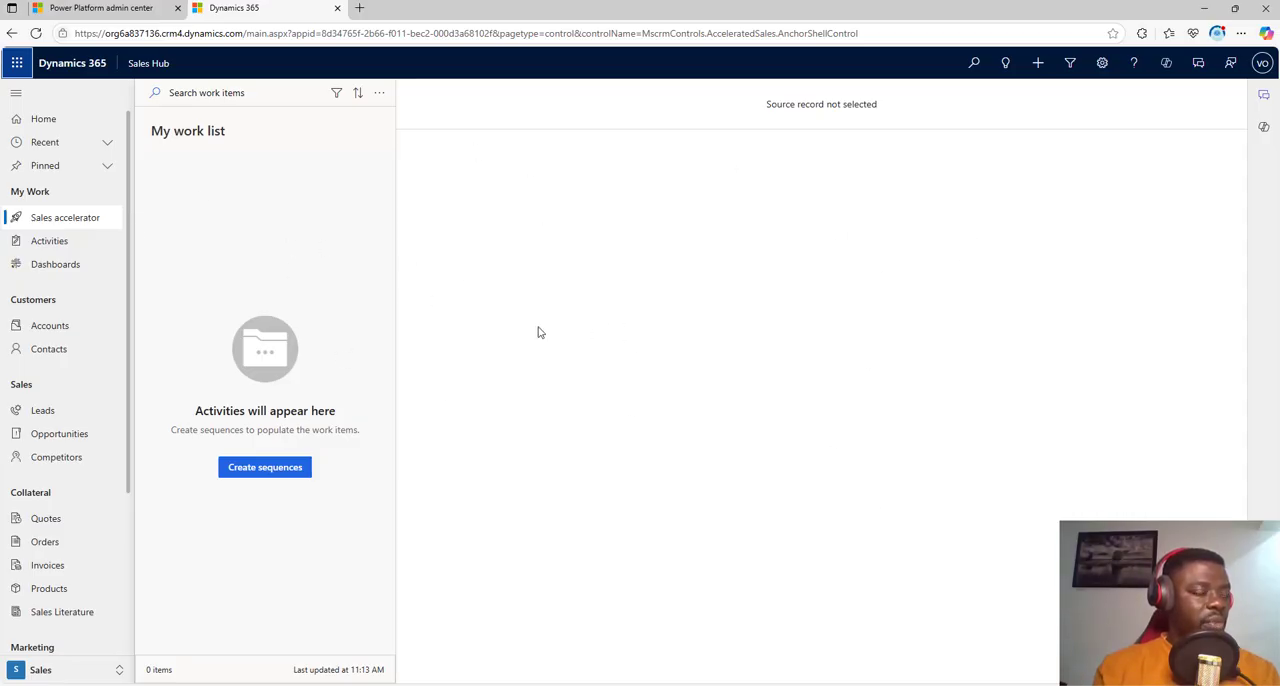
click(40, 142)
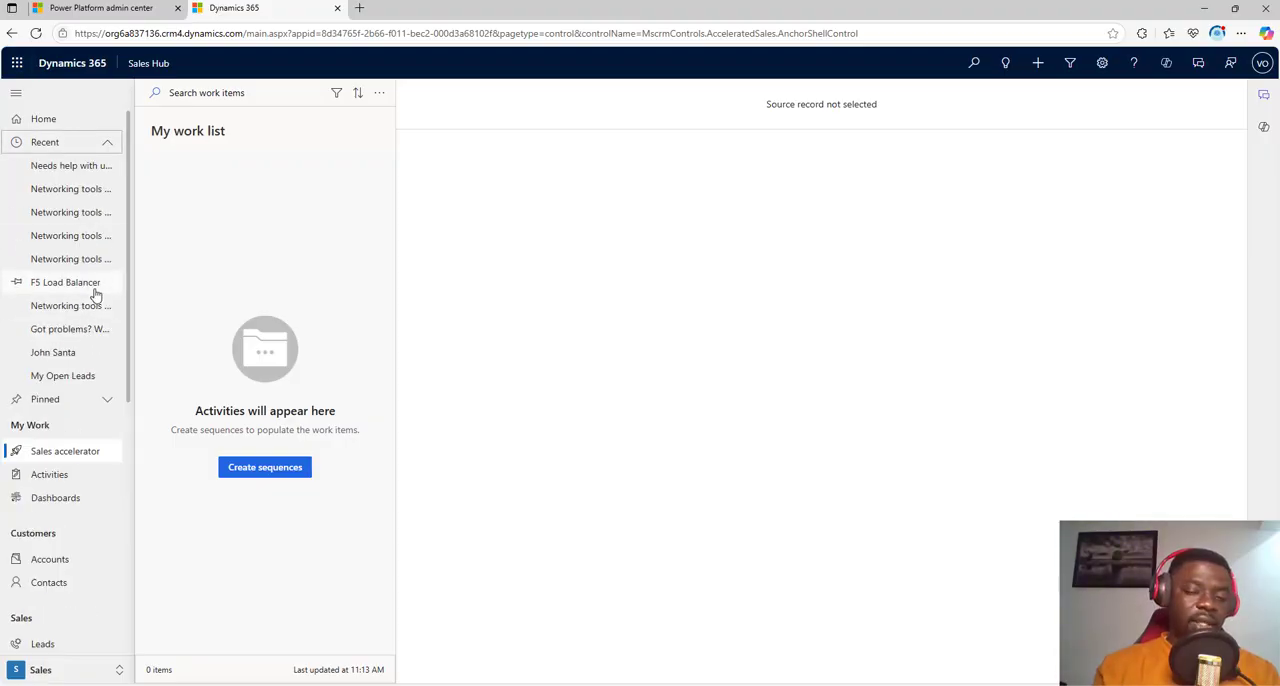
click(104, 143)
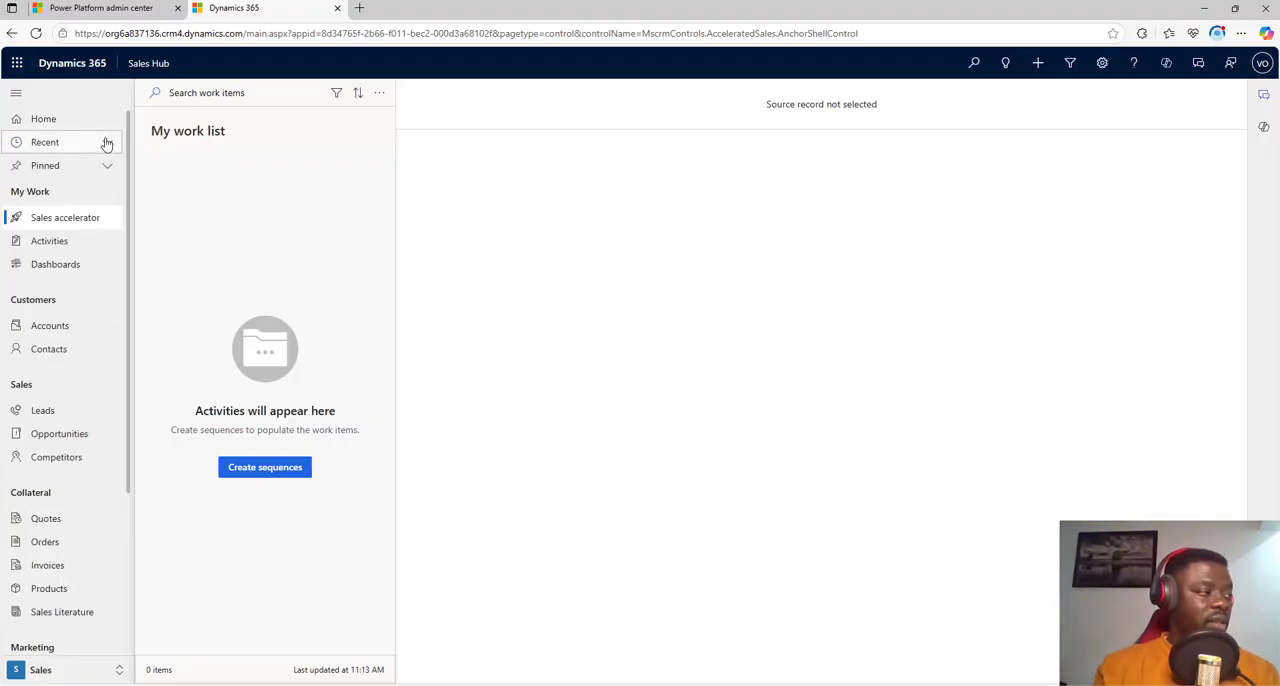
Step: Open the Activities list, change its view to All Activities and look through the records
click(77, 242)
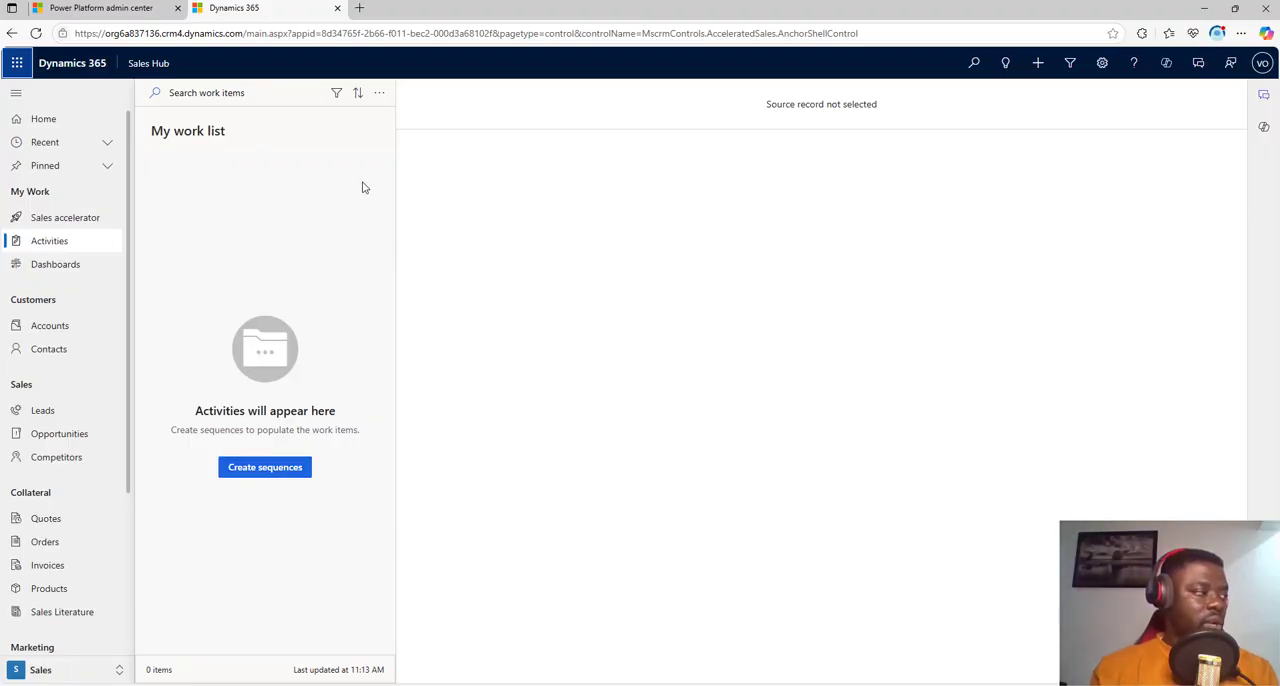
click(60, 244)
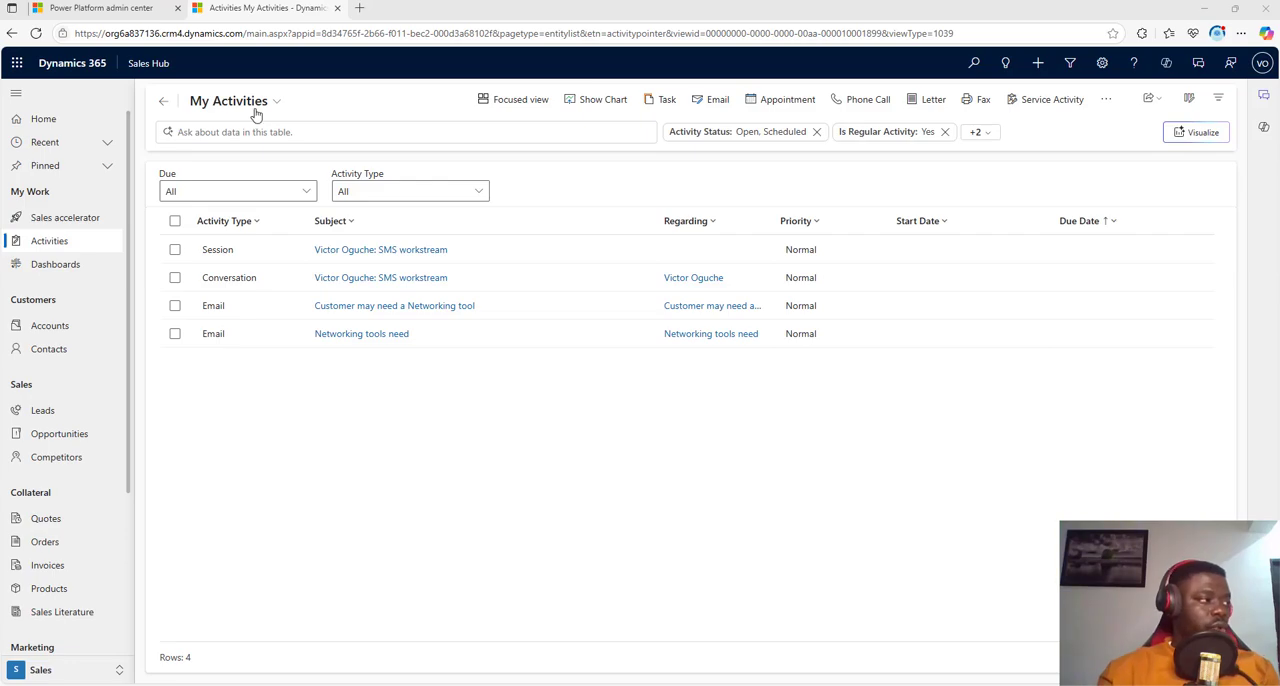
click(224, 101)
click(338, 136)
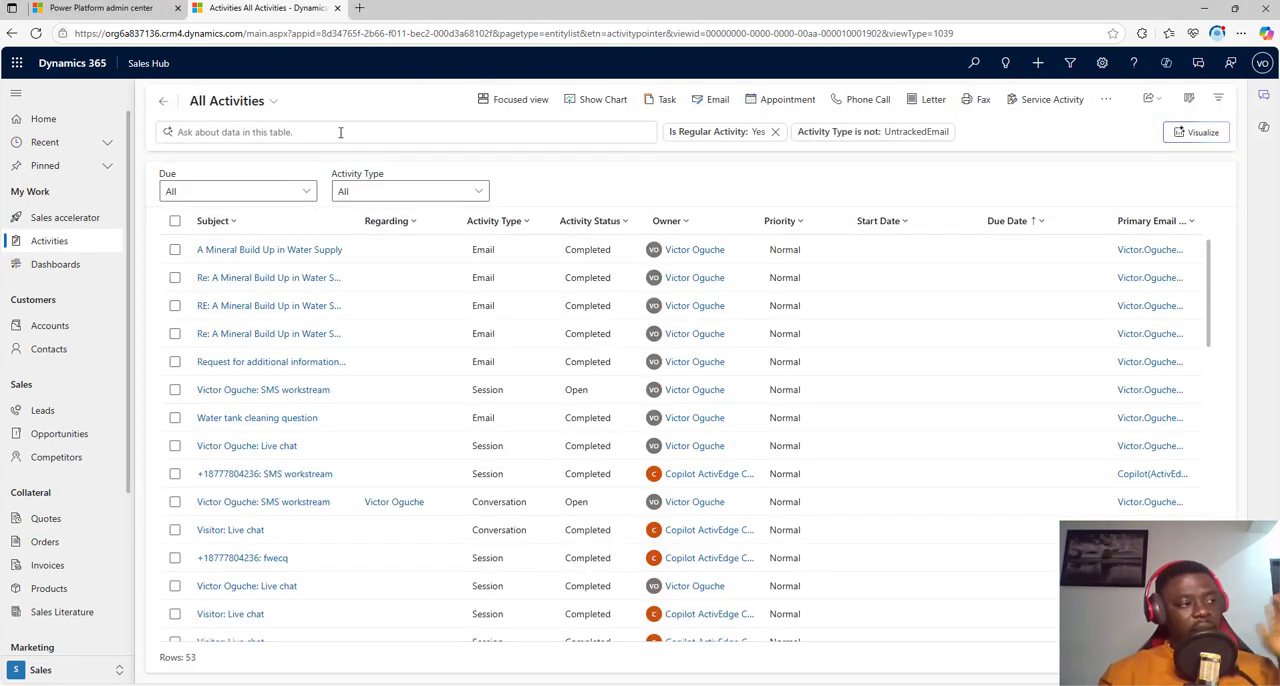
scroll(743, 489, down, 7)
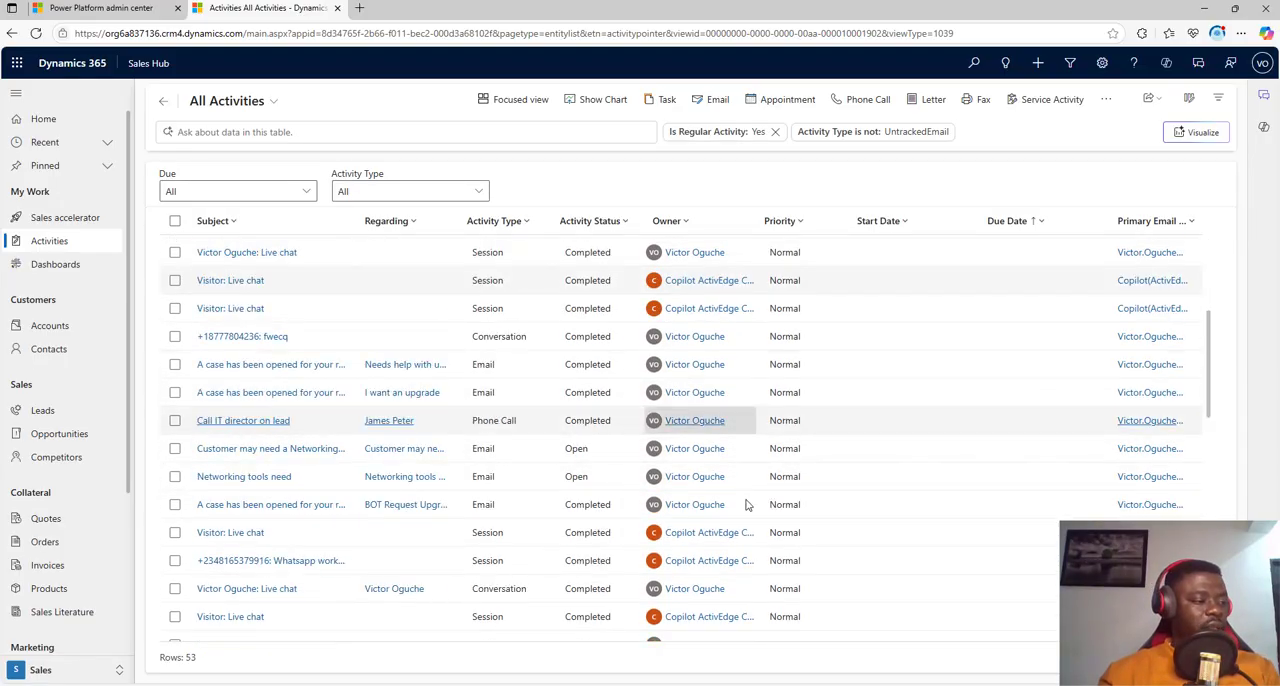
scroll(750, 518, down, 1)
scroll(752, 525, up, 10)
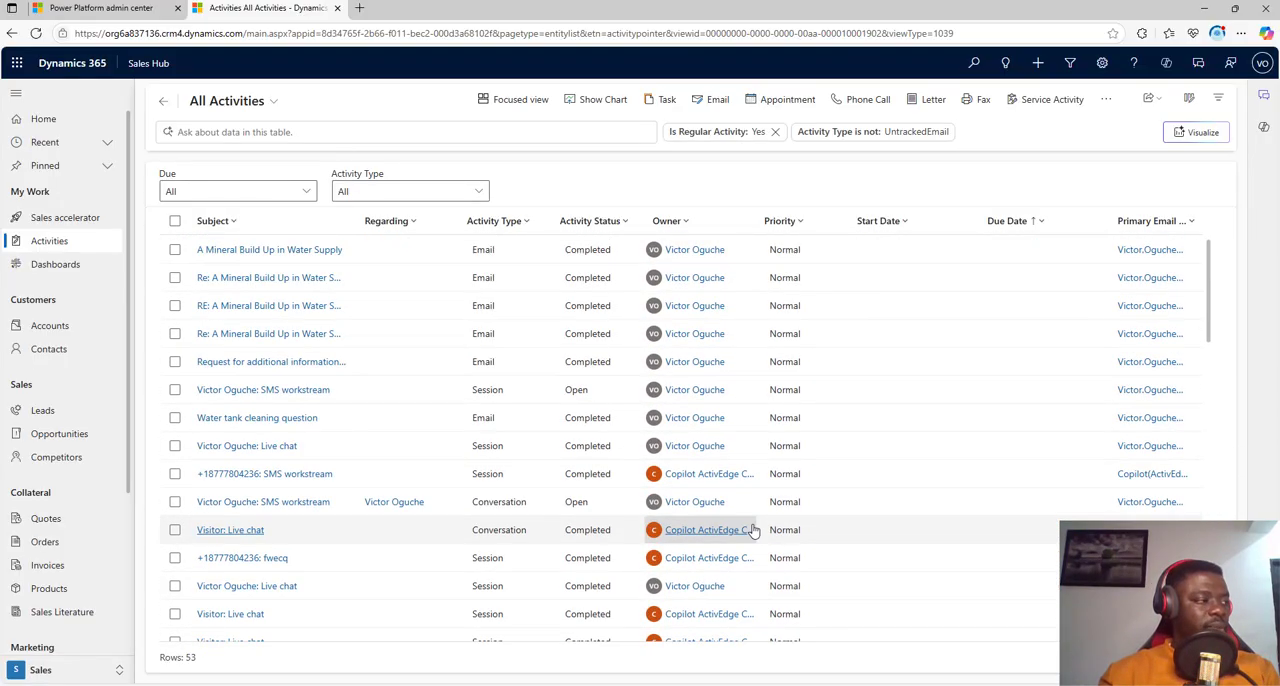
Step: Check the due date filter options, and filter the All Activities view to the Email activity type
click(301, 193)
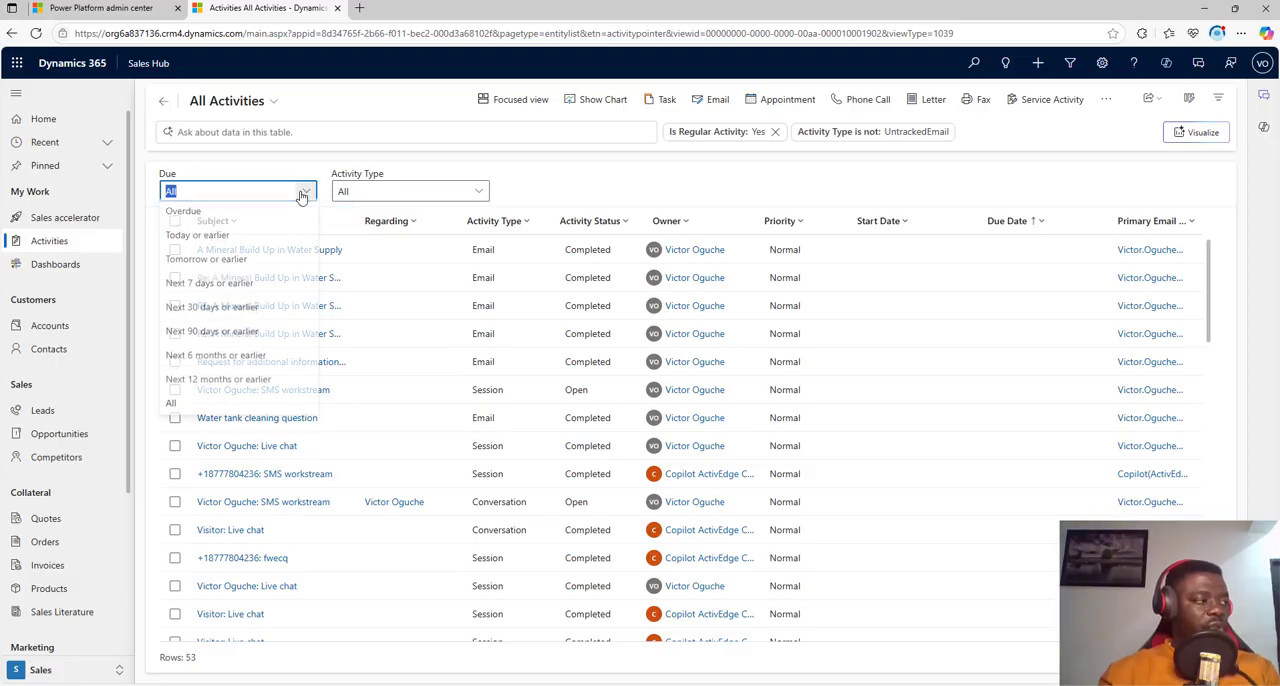
click(483, 193)
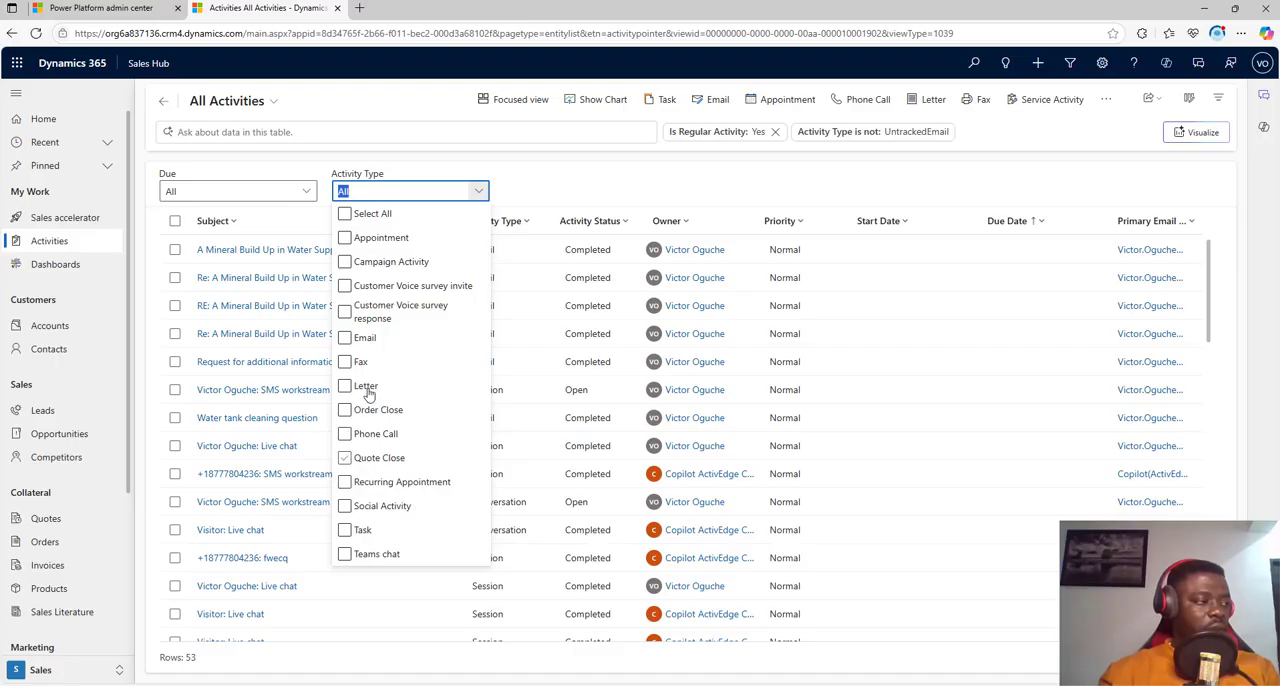
click(345, 338)
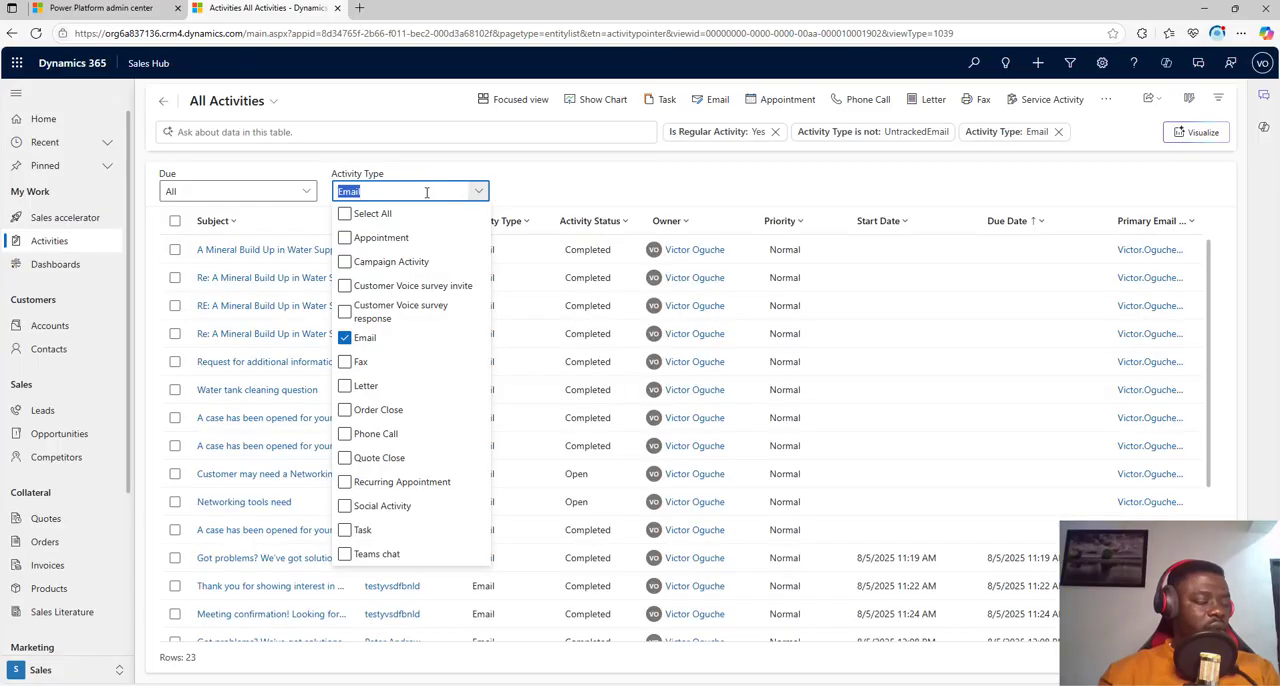
scroll(575, 520, down, 5)
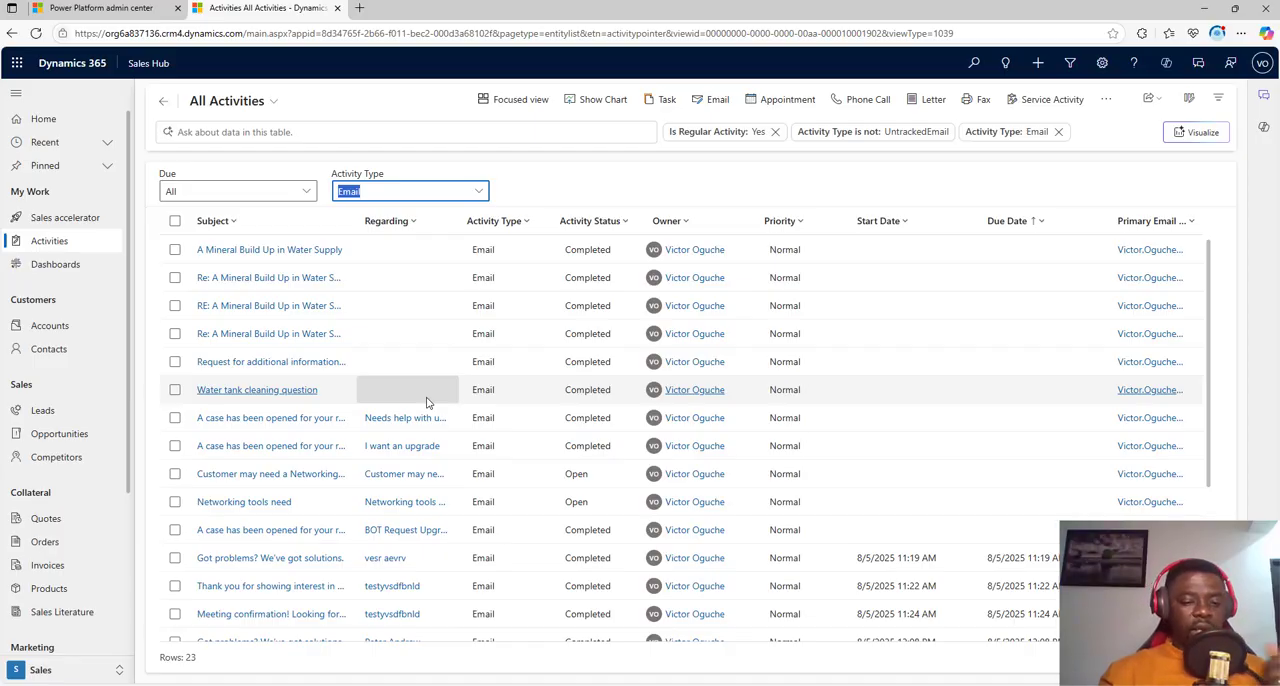
Step: Open Dashboards and examine the Sales Activity Social Dashboard's charts and its My Activities list
click(64, 266)
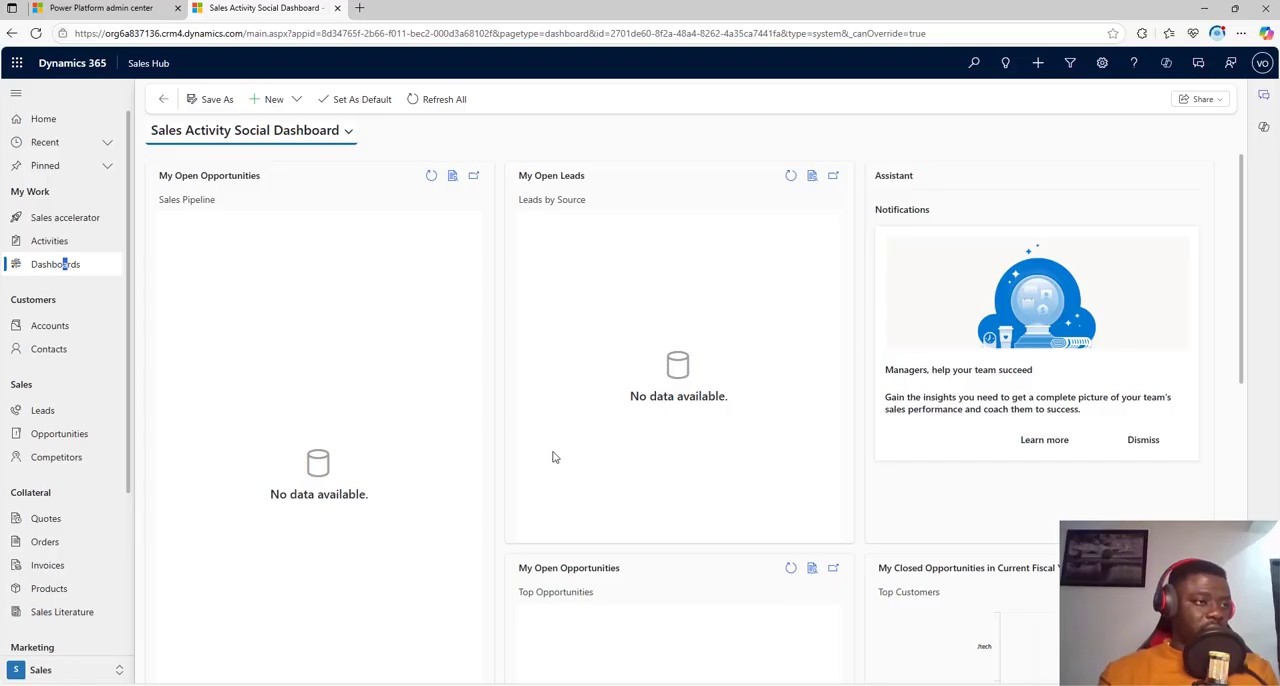
scroll(563, 440, down, 2)
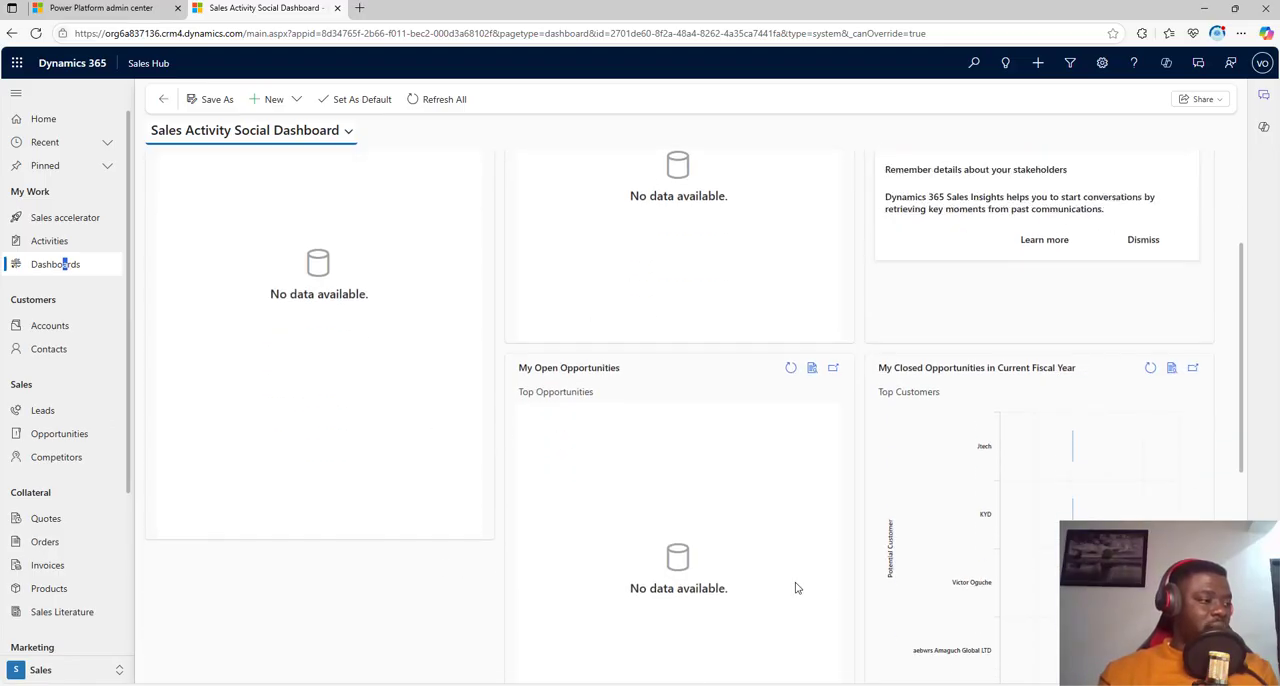
scroll(705, 412, up, 2)
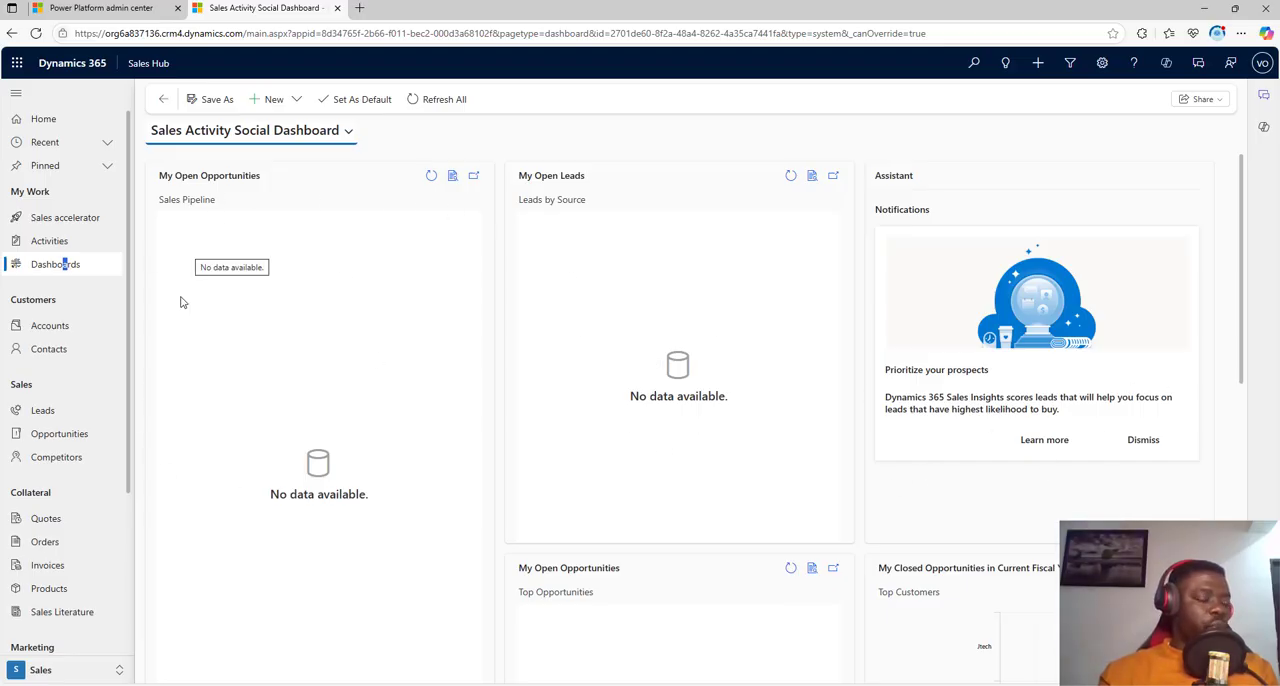
scroll(770, 462, down, 3)
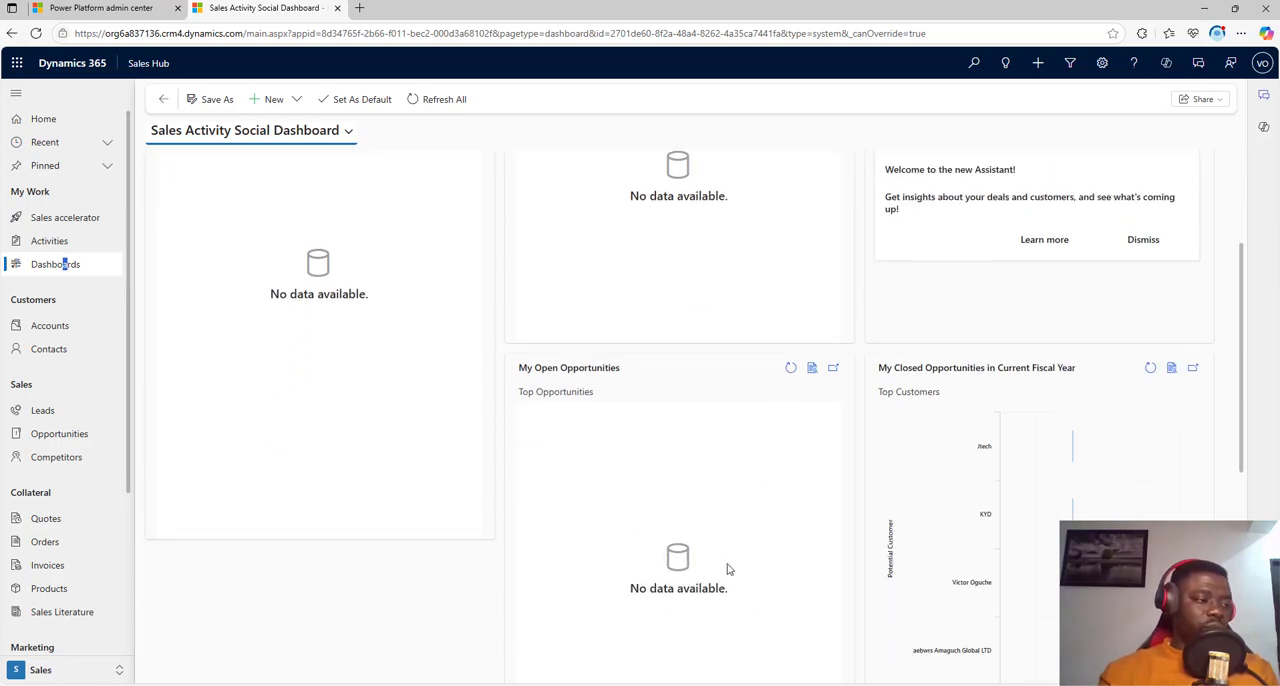
scroll(1077, 515, down, 1)
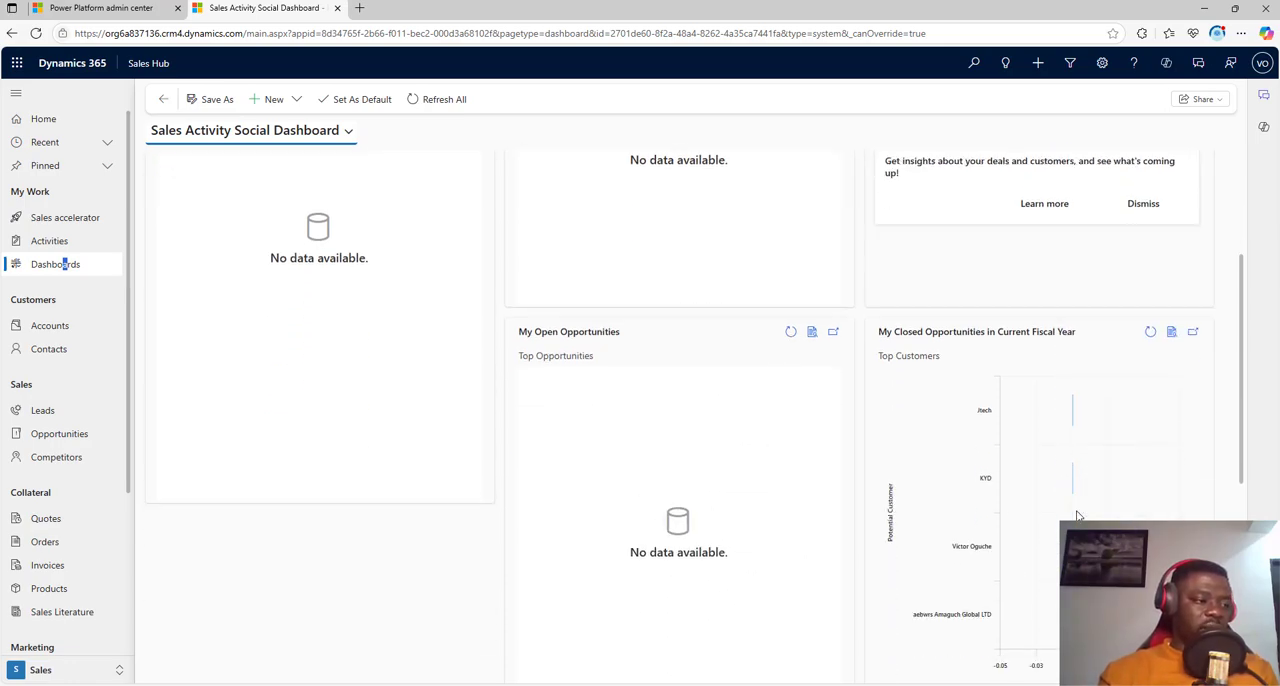
scroll(1040, 470, down, 5)
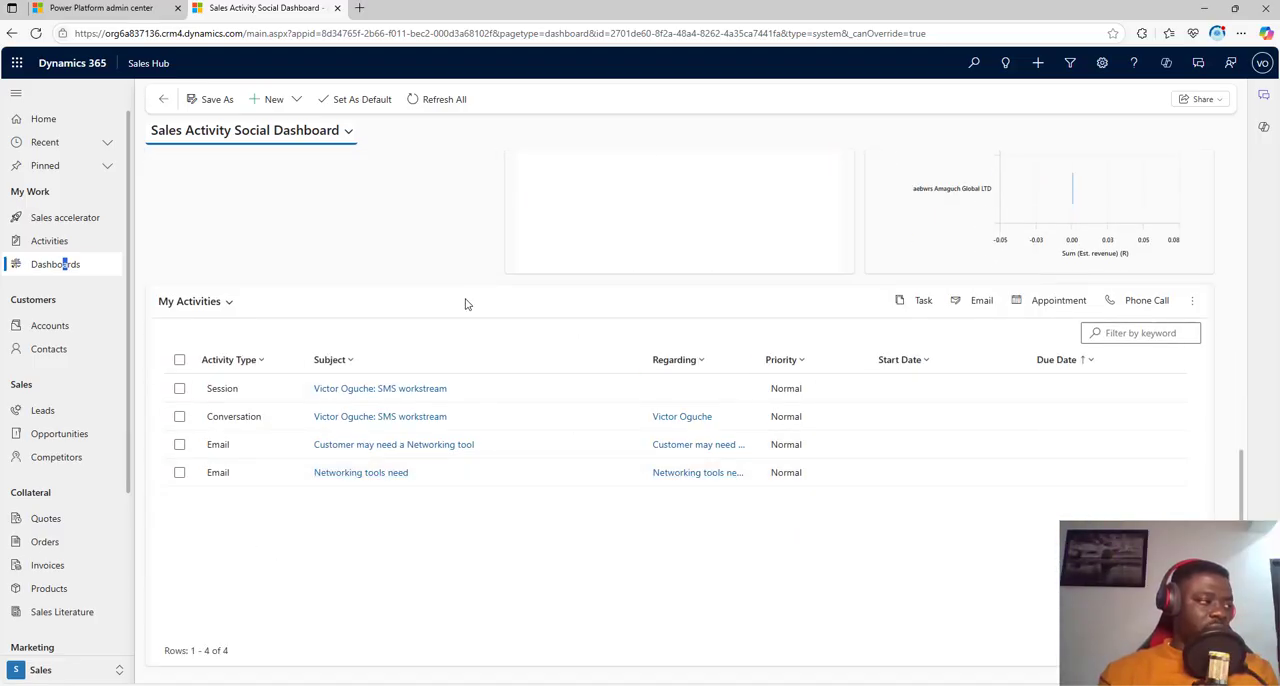
scroll(723, 531, up, 4)
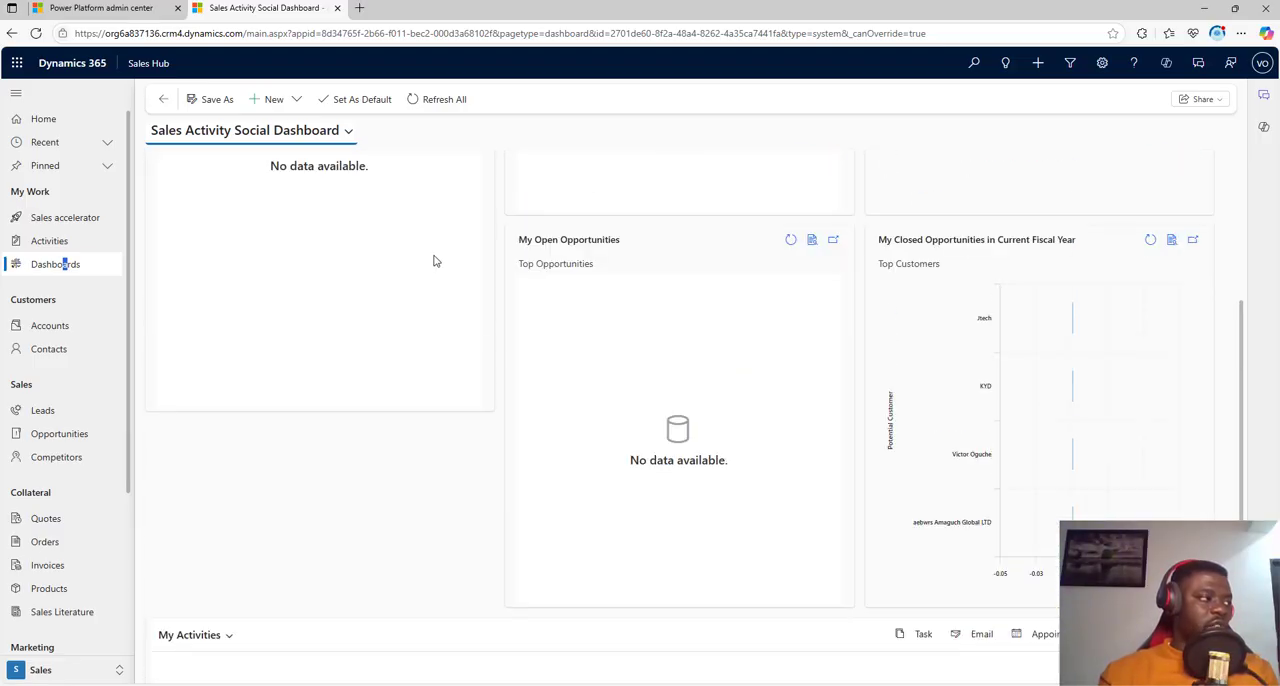
Step: View the Sales Activity Dashboard and the Sales Dashboard, and check which types of new dashboard can be created
click(349, 131)
click(267, 192)
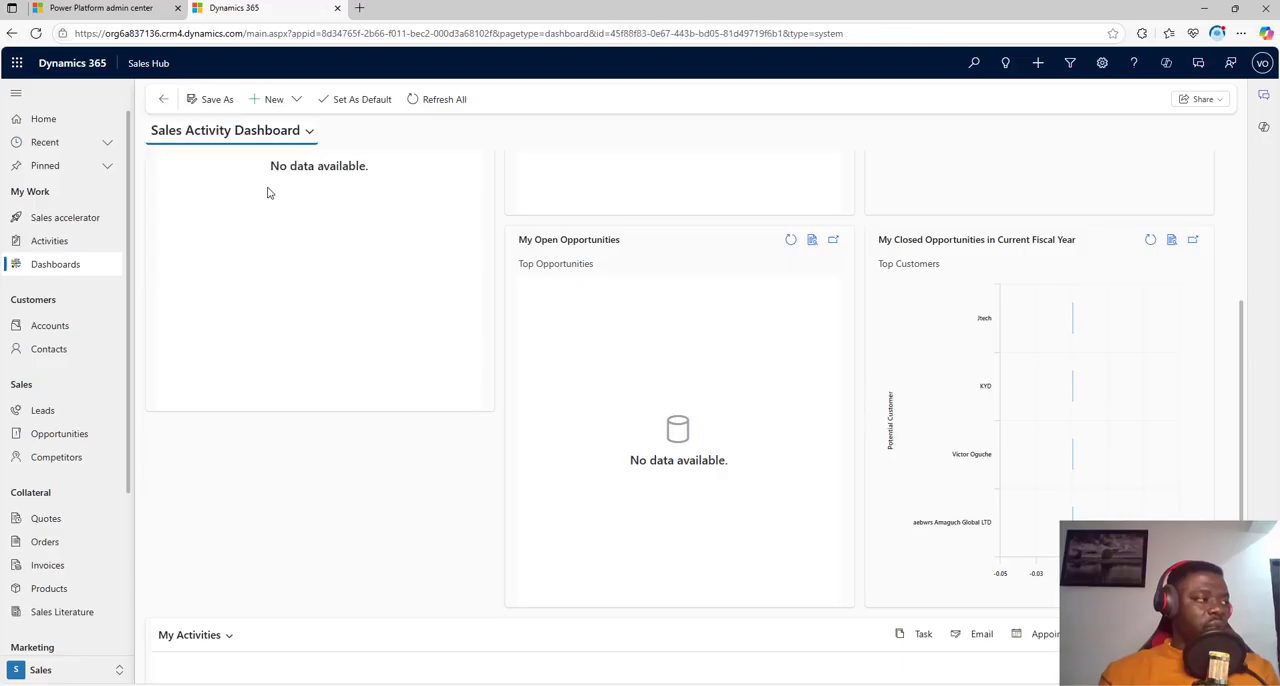
click(309, 131)
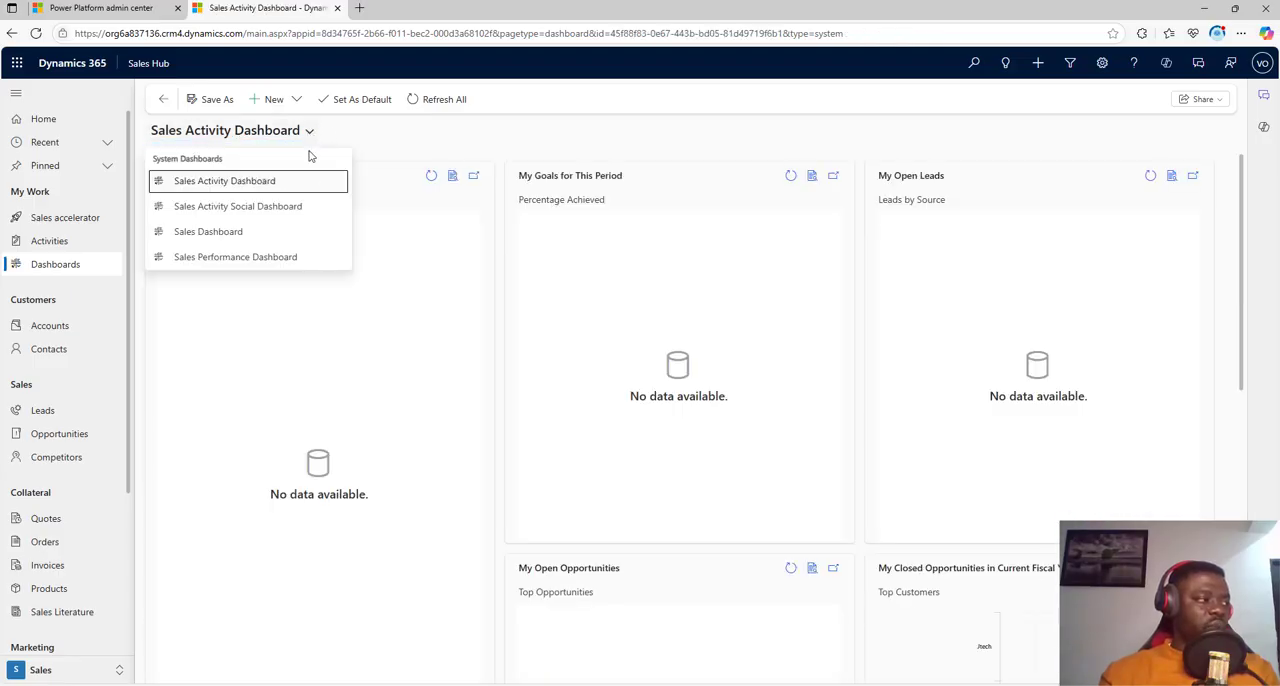
click(266, 232)
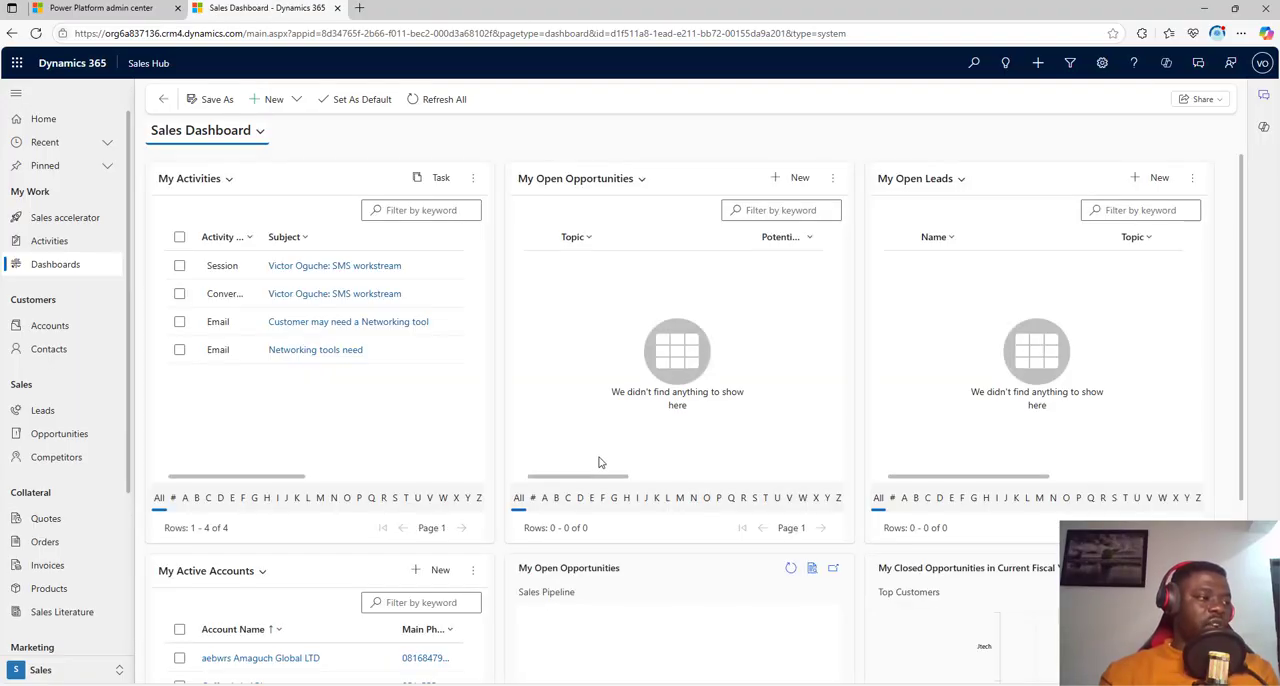
scroll(600, 462, down, 3)
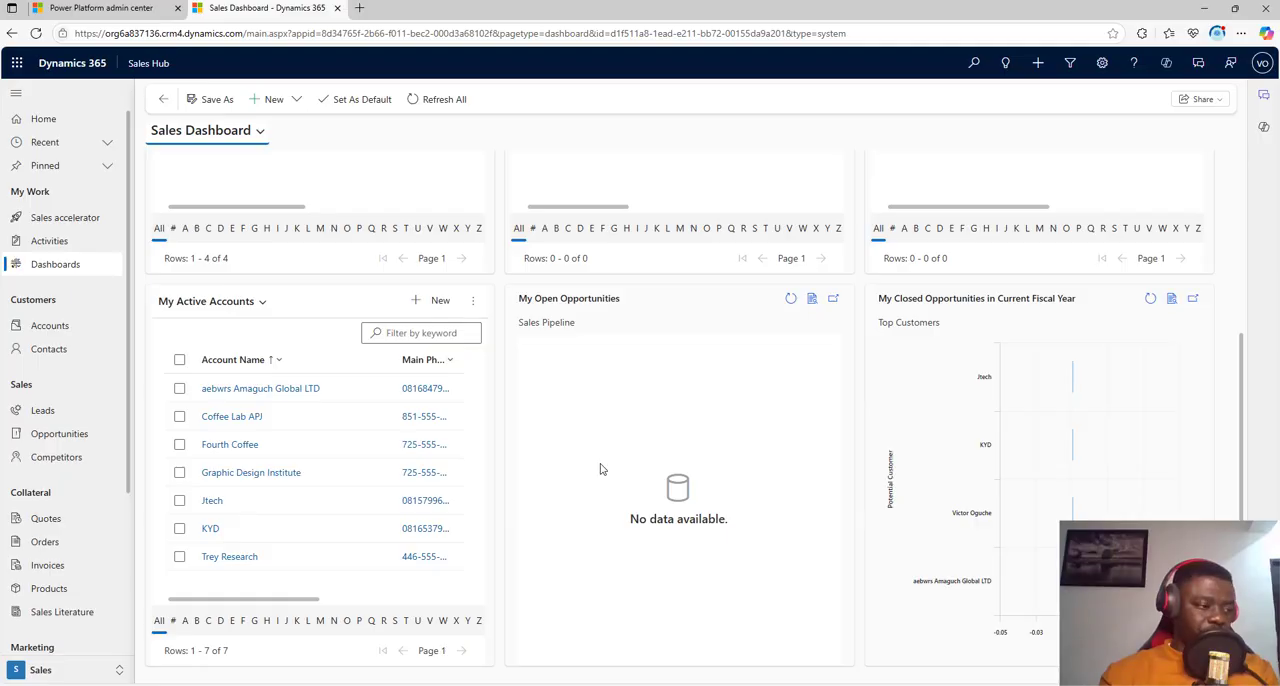
scroll(600, 469, up, 3)
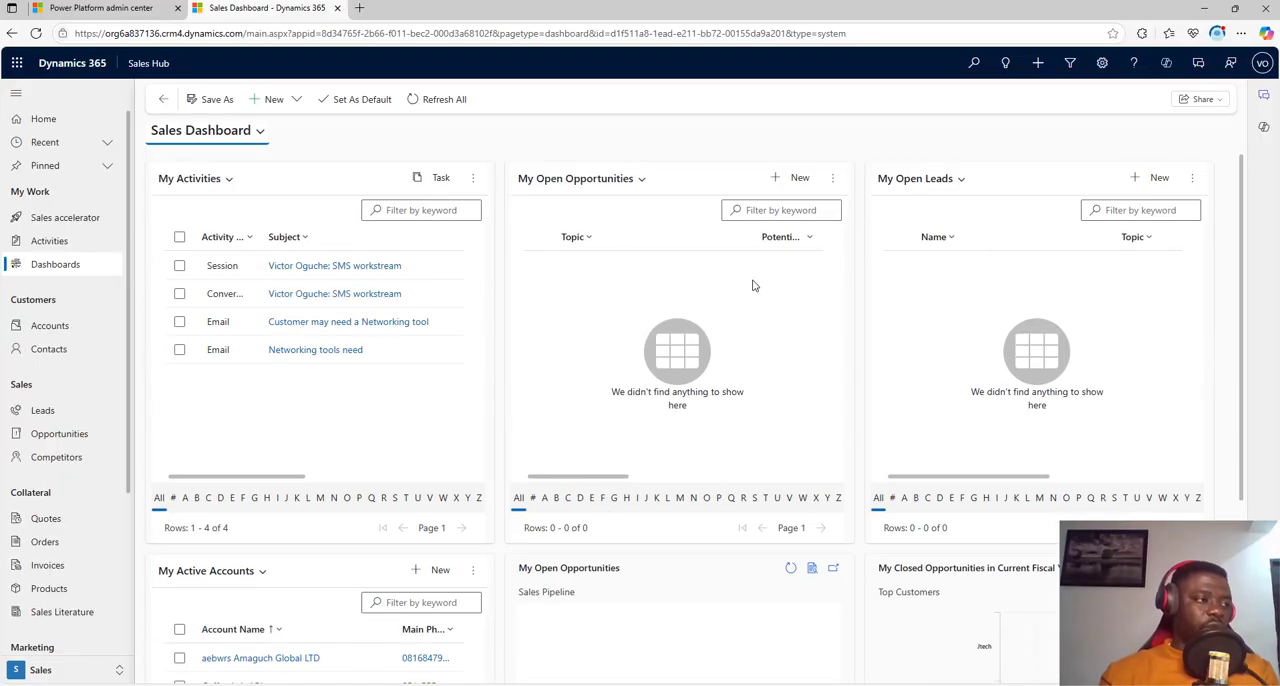
click(285, 100)
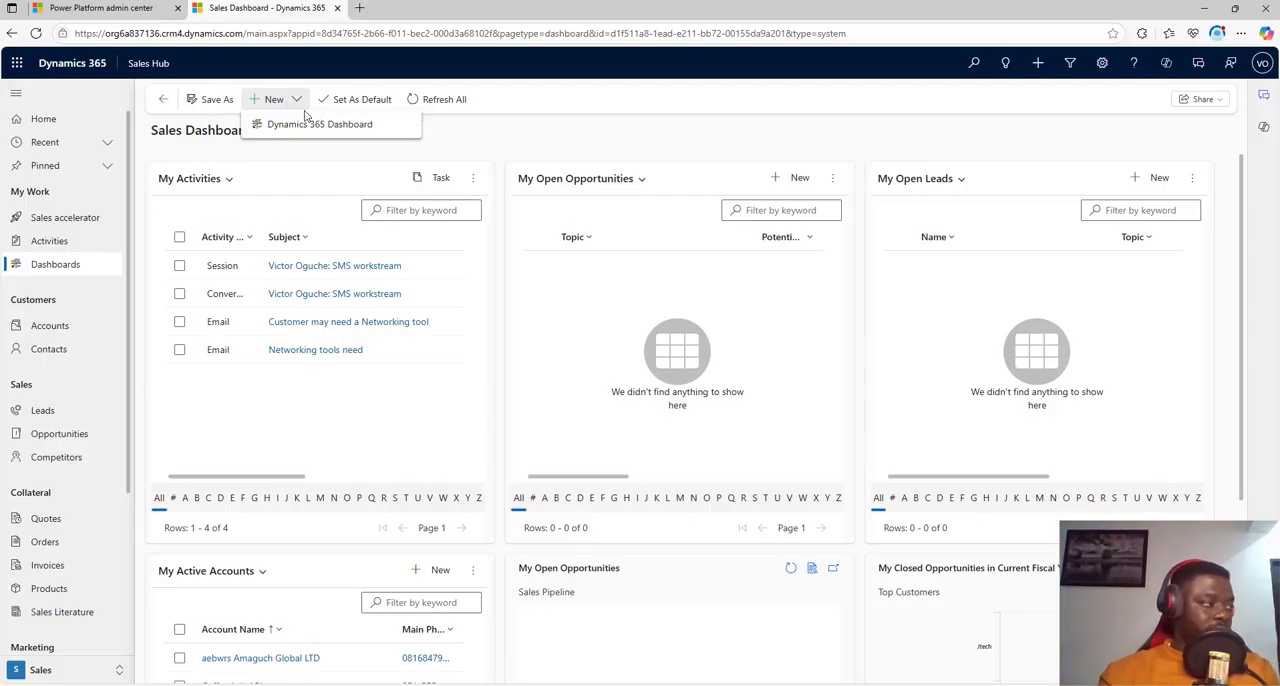
Step: View the active accounts and the active contacts, and return to the accounts list
click(63, 327)
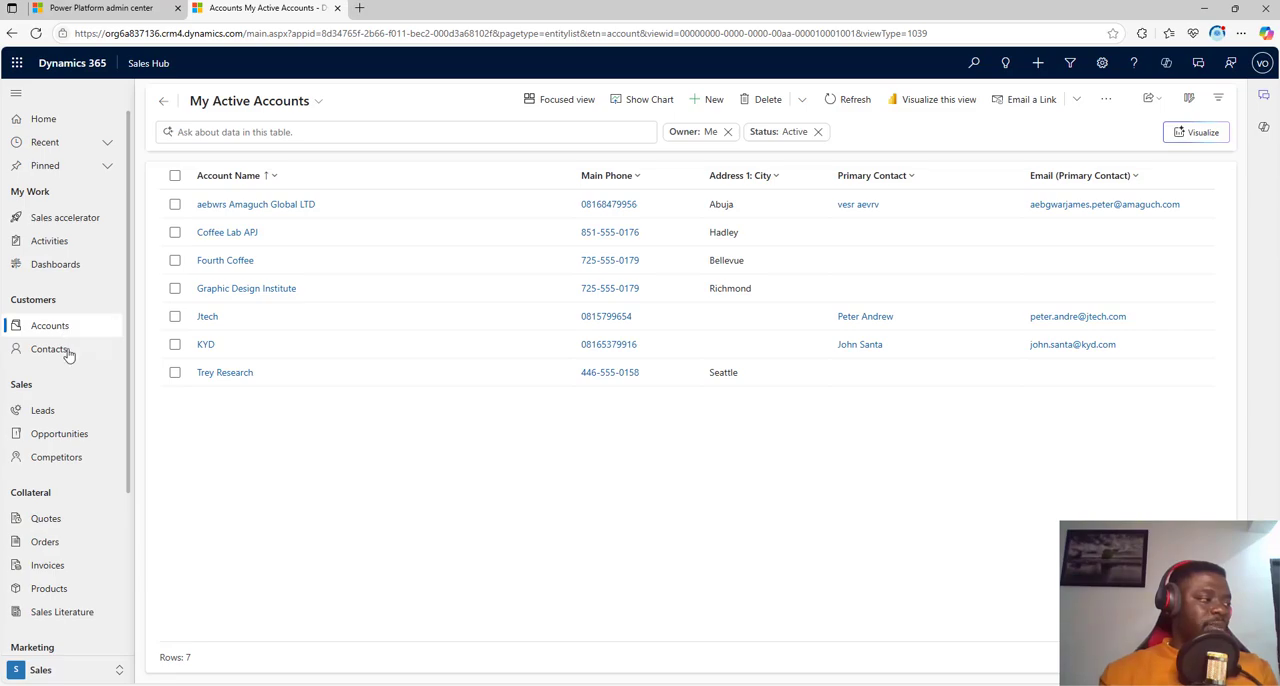
click(66, 352)
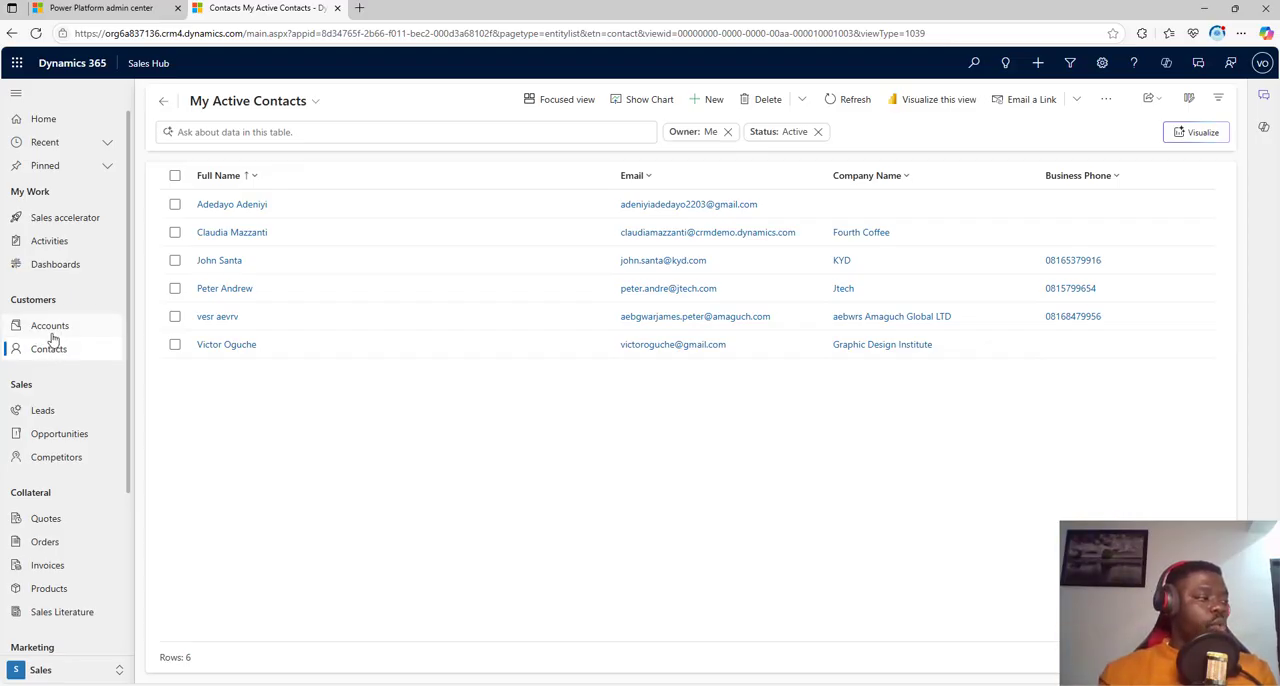
click(60, 327)
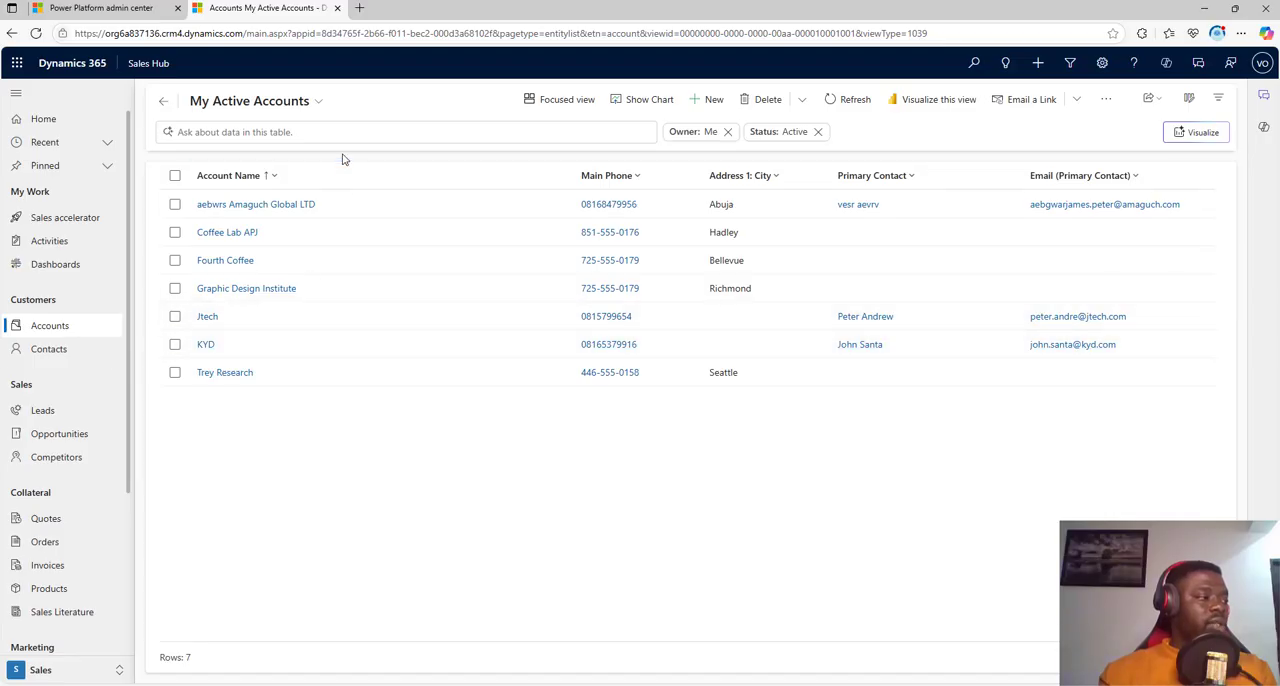
Step: Open the Graphic Design Institute account, examine its summary and timeline, and show the record types that can be added to the timeline
click(269, 289)
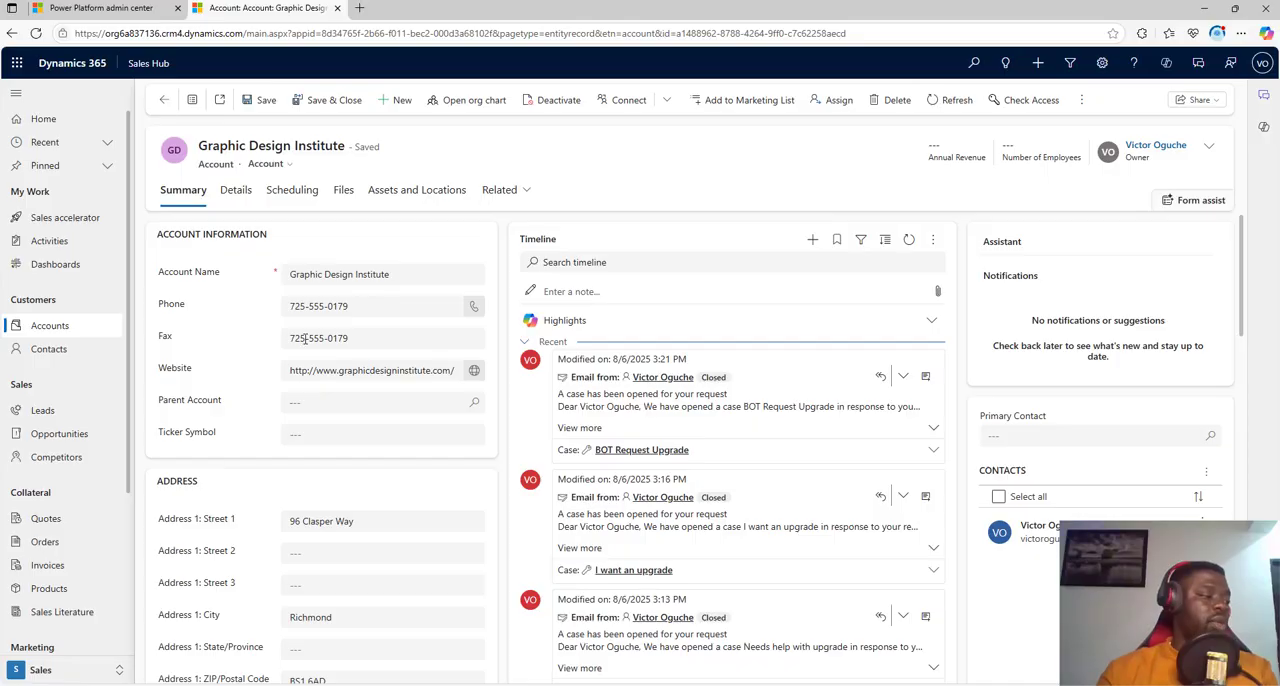
scroll(278, 420, down, 4)
scroll(262, 520, up, 3)
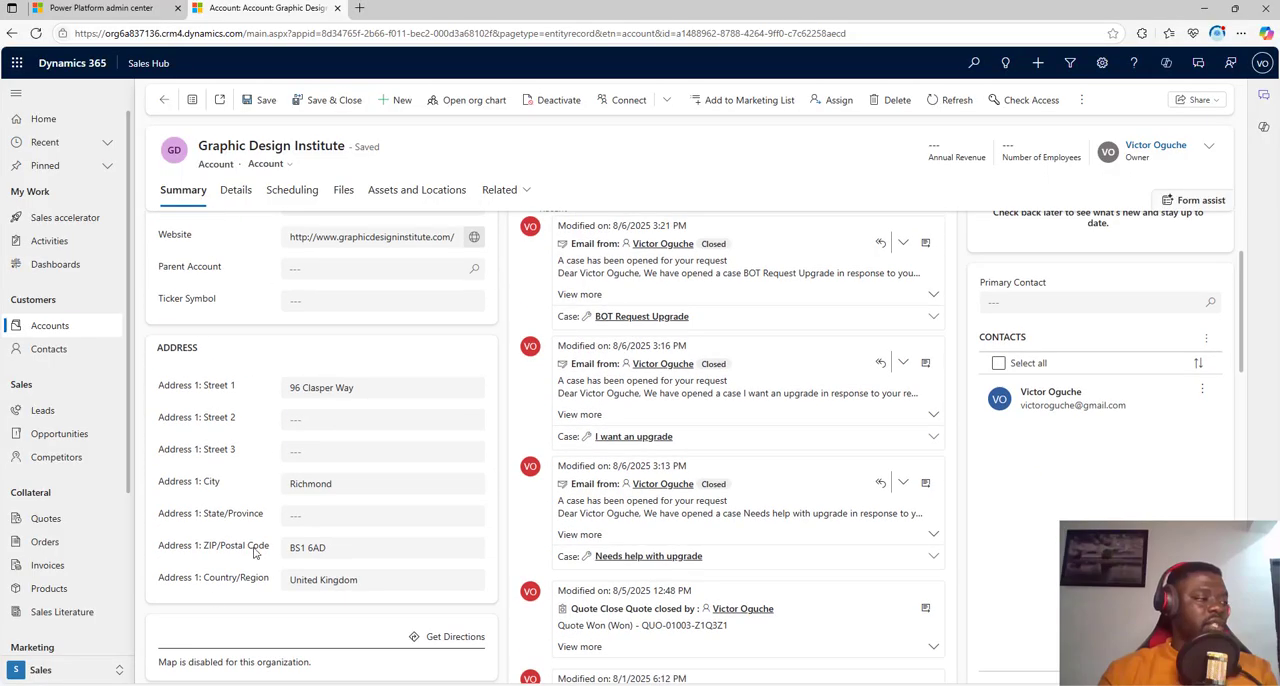
scroll(254, 549, up, 2)
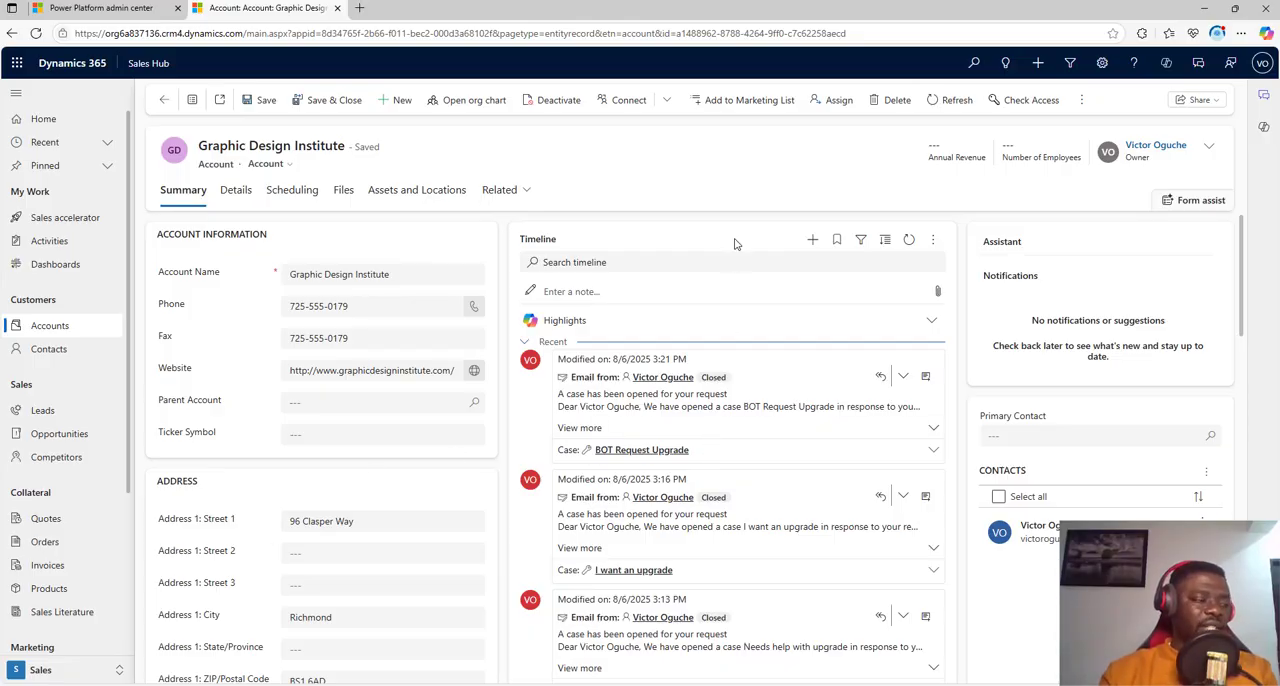
scroll(733, 380, down, 3)
scroll(740, 421, up, 3)
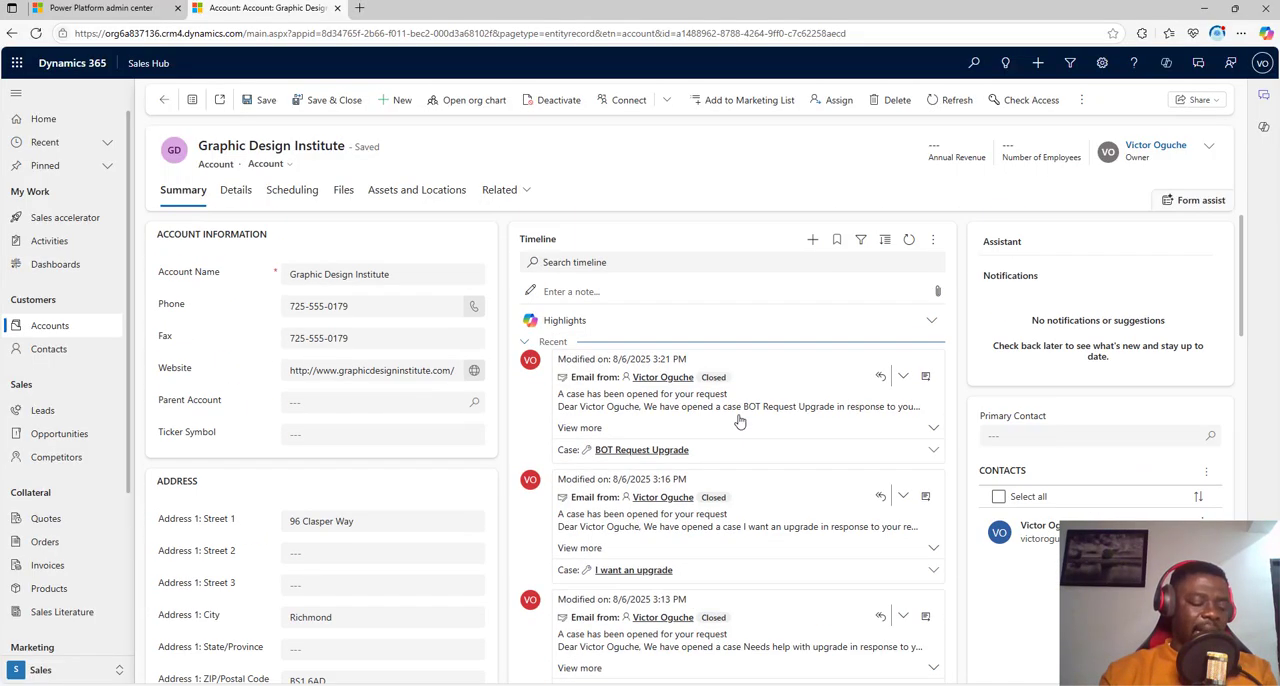
click(812, 239)
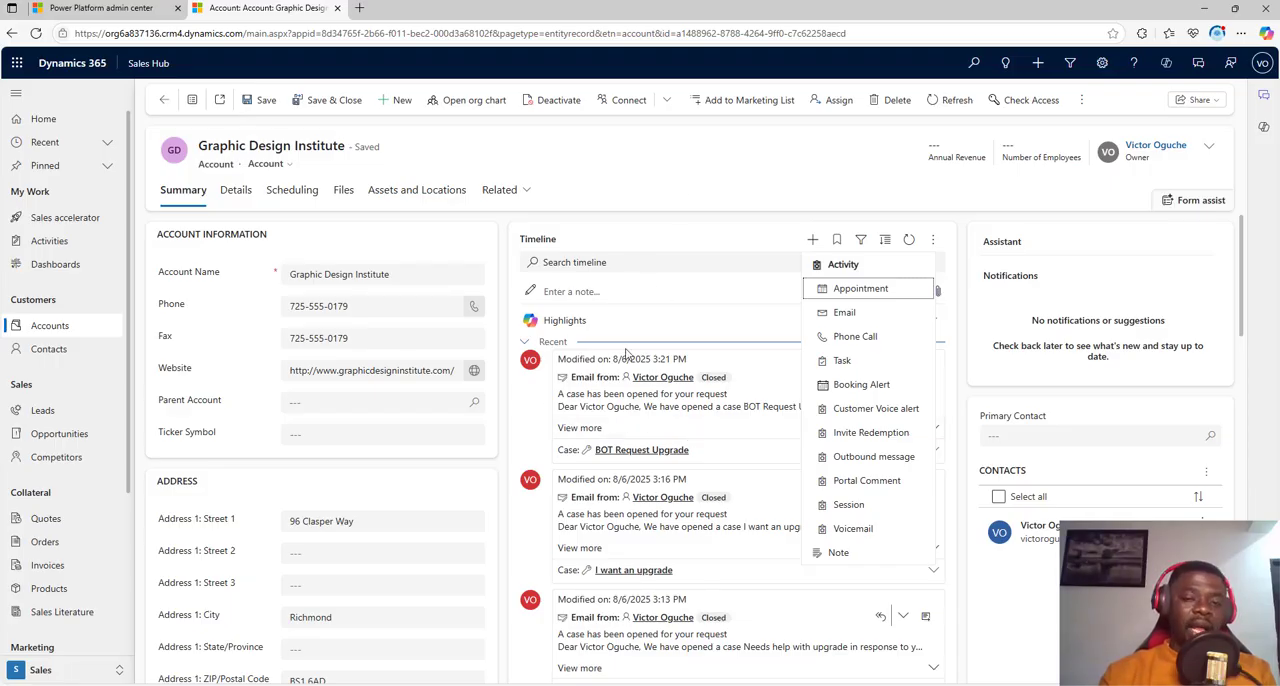
Step: Expand the timeline's Highlights on the Graphic Design Institute account and examine its company profile, marketing, contact preference, billing and shipping details
click(678, 238)
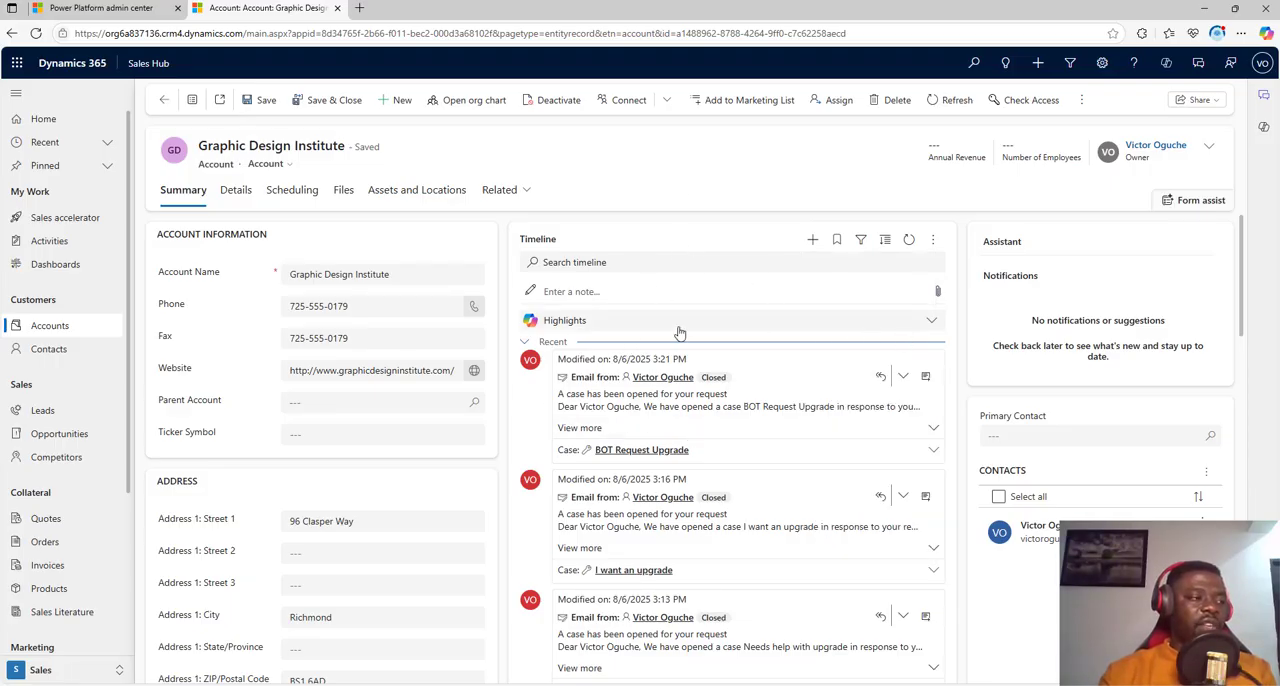
click(930, 321)
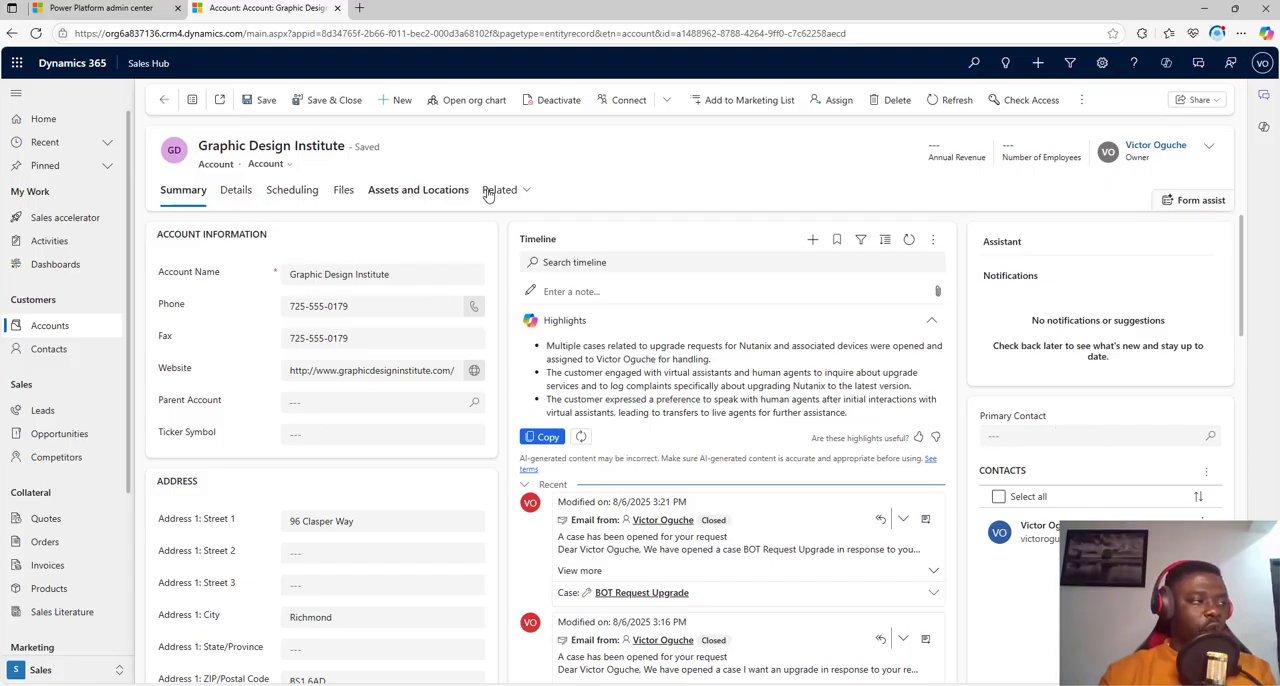
click(237, 192)
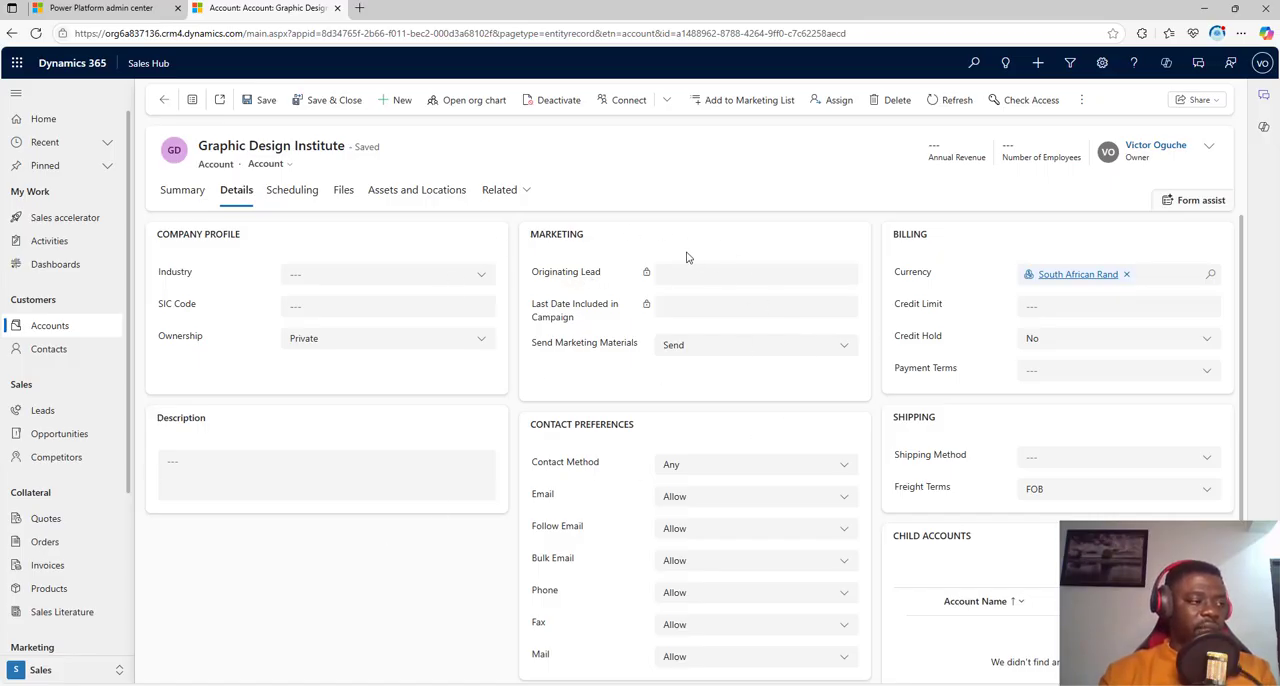
scroll(730, 468, down, 1)
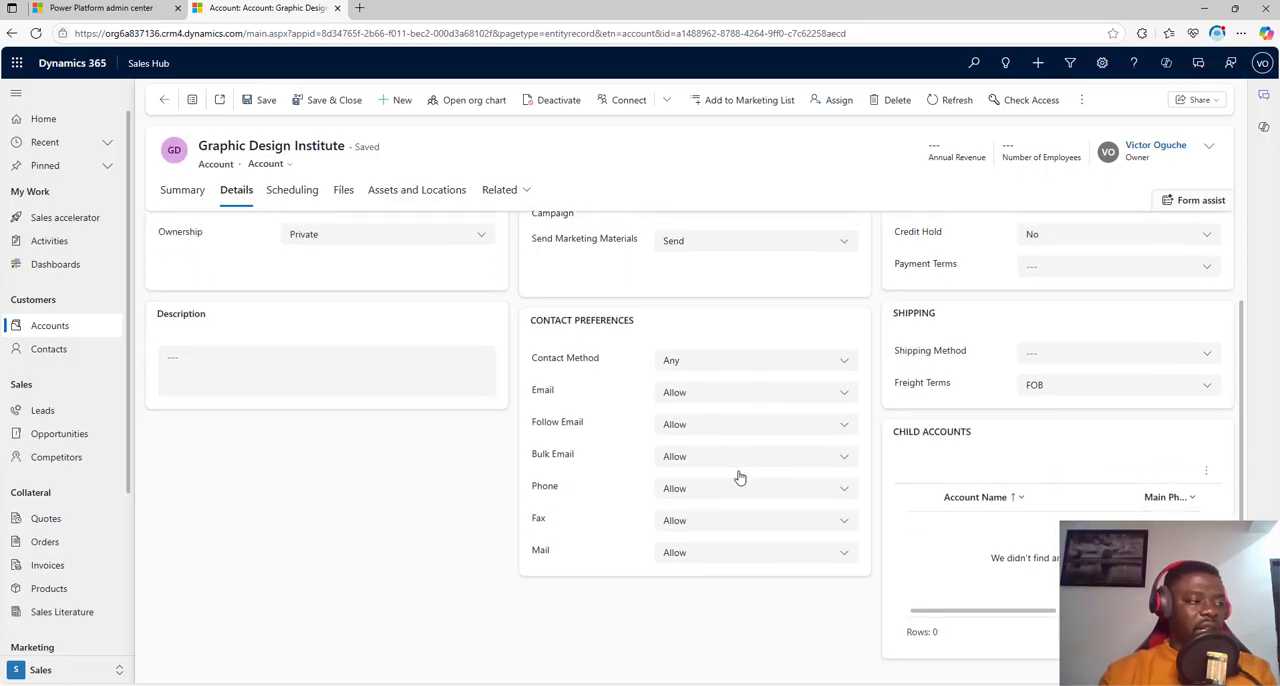
scroll(698, 500, up, 1)
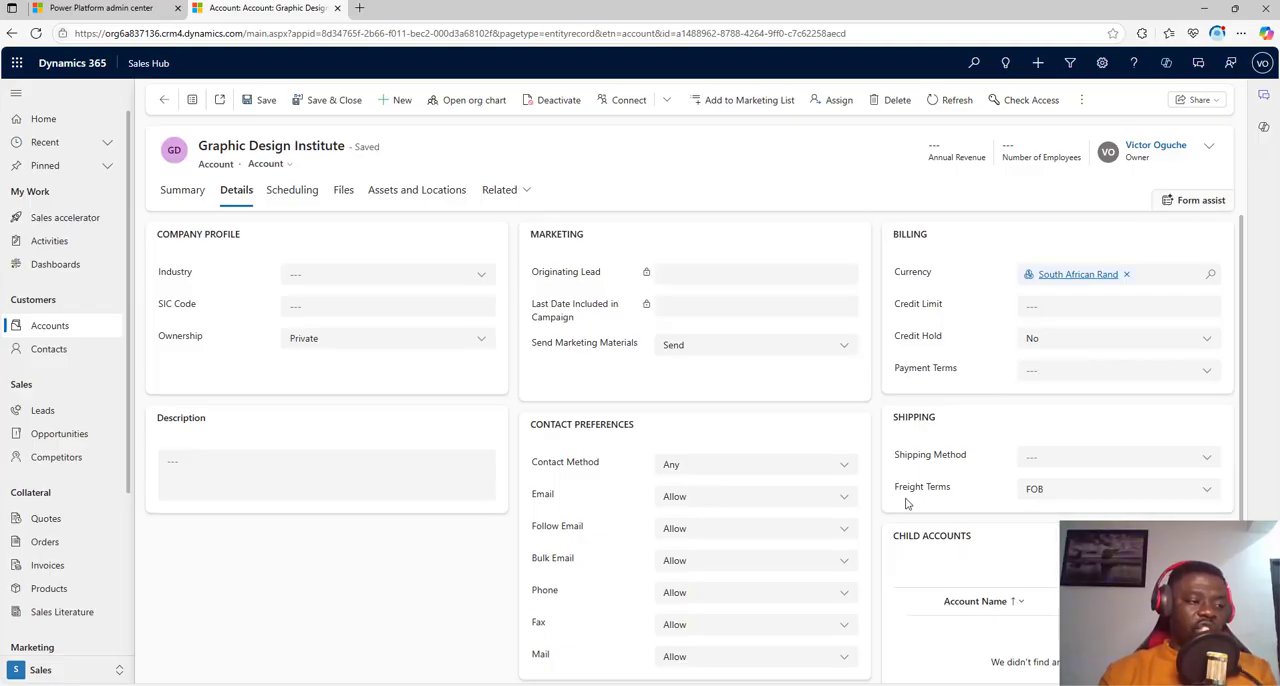
scroll(934, 617, down, 1)
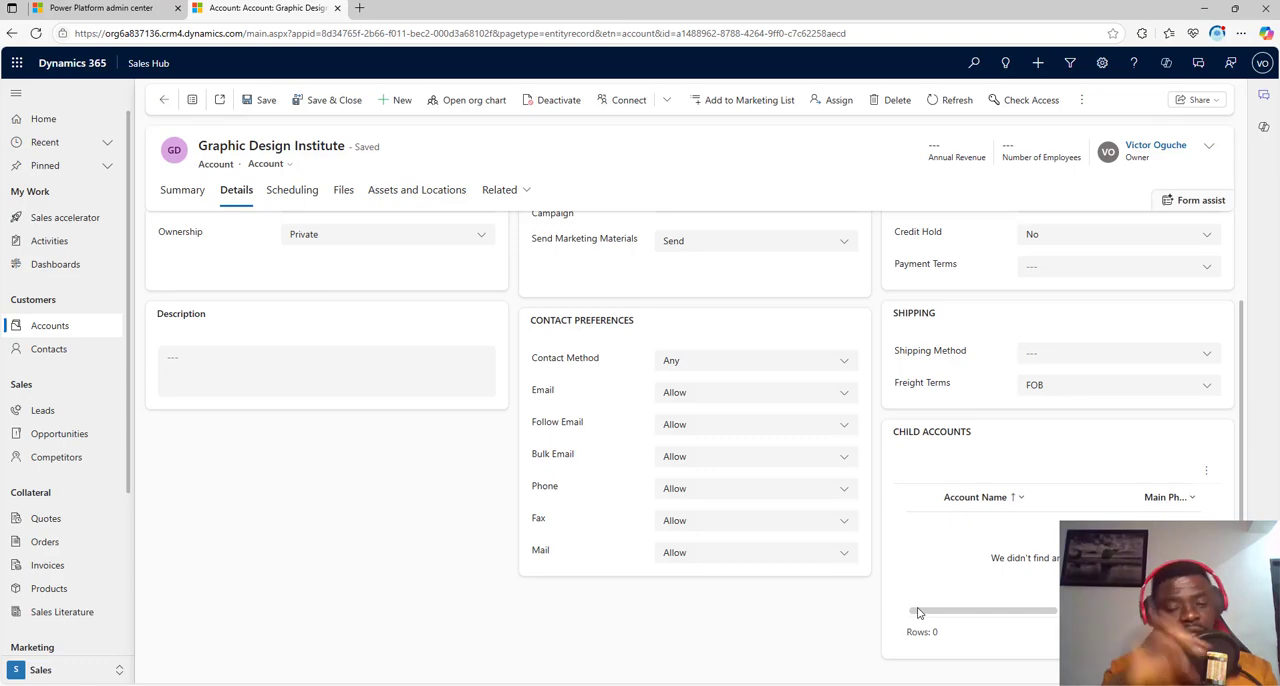
scroll(451, 543, up, 1)
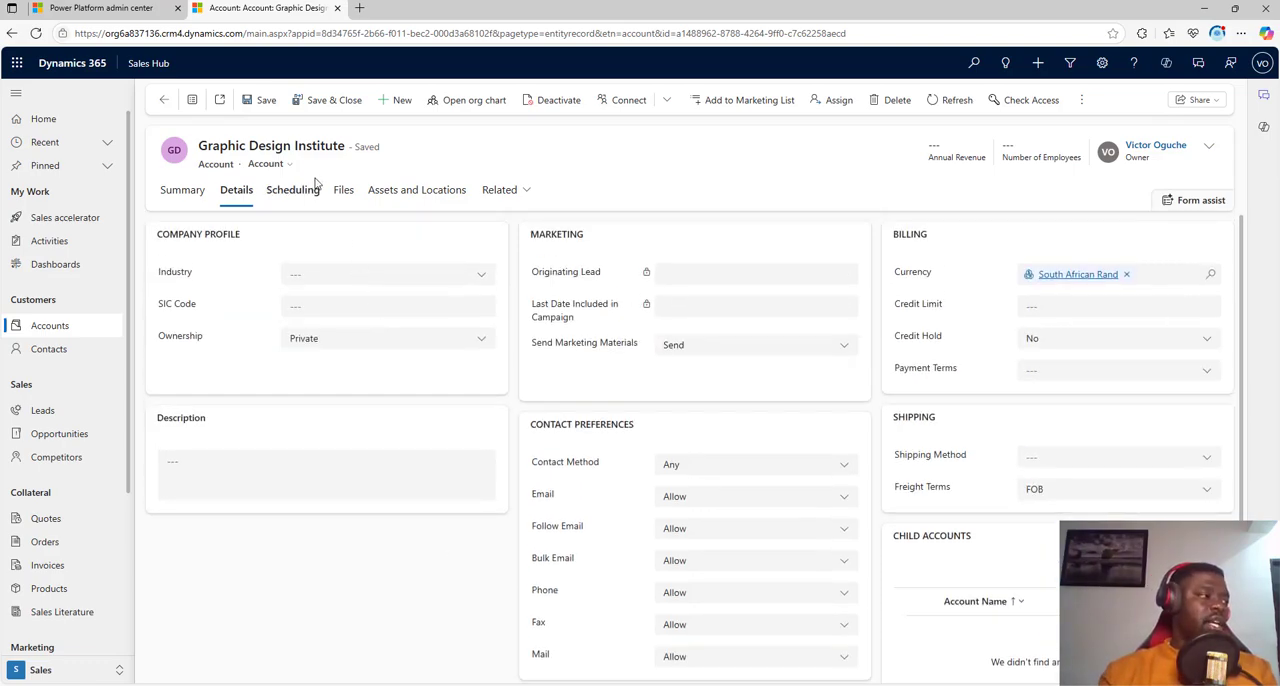
Step: View the account's Scheduling, Files, and Assets and Locations pages, return to its summary, and show the related record types
click(299, 190)
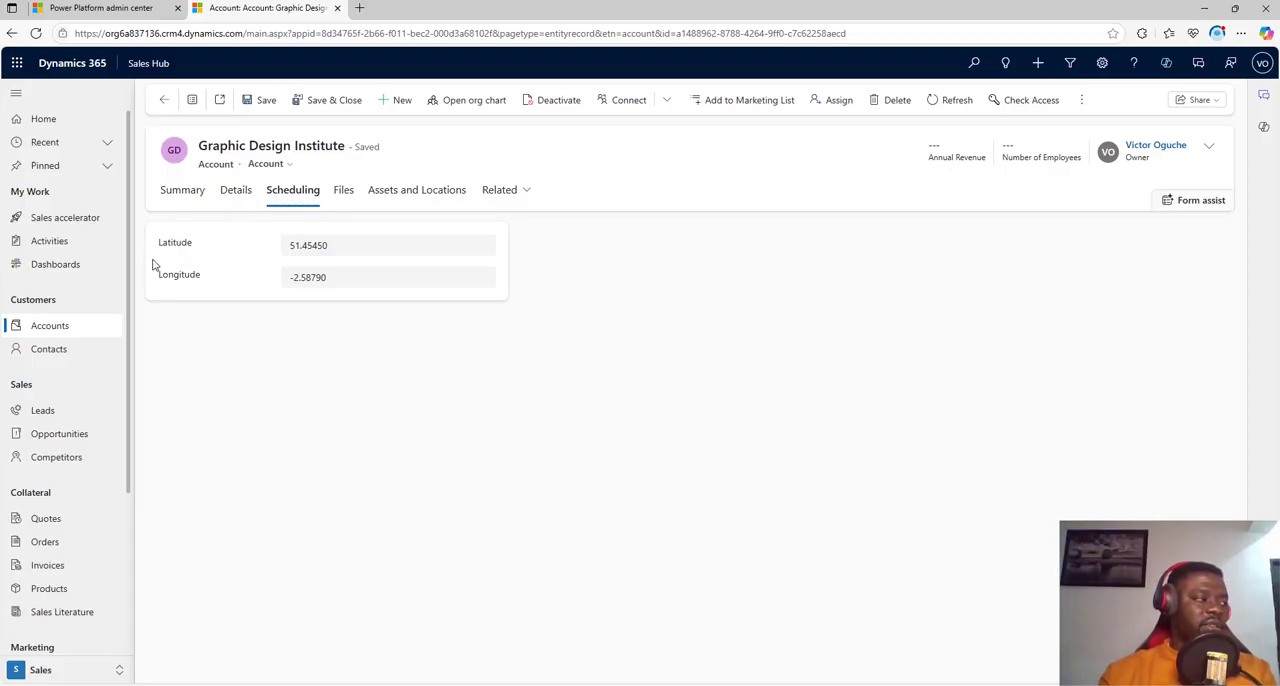
click(346, 193)
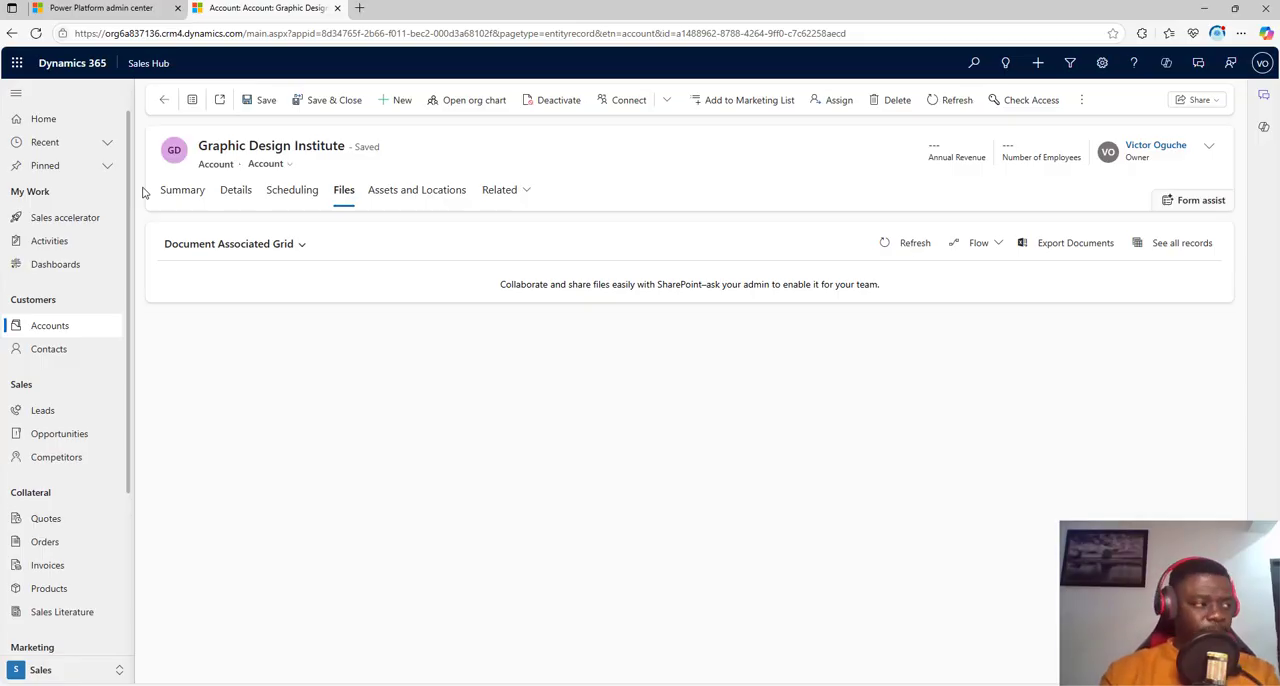
click(413, 191)
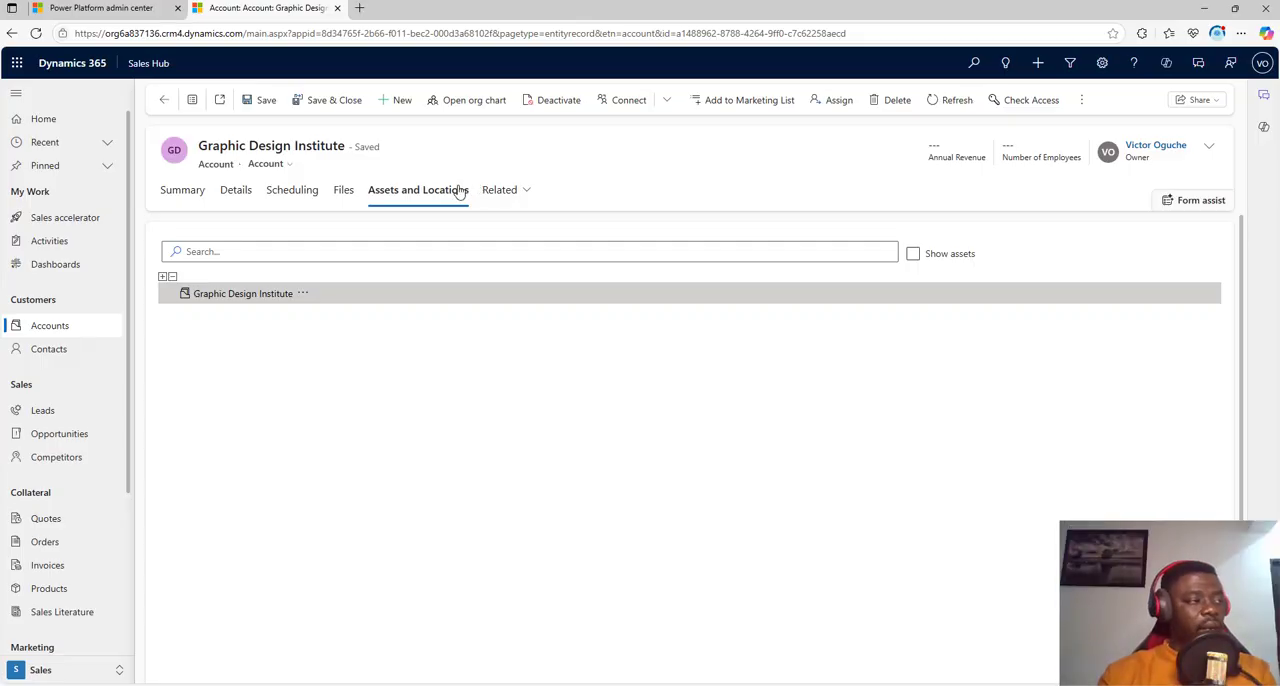
click(343, 192)
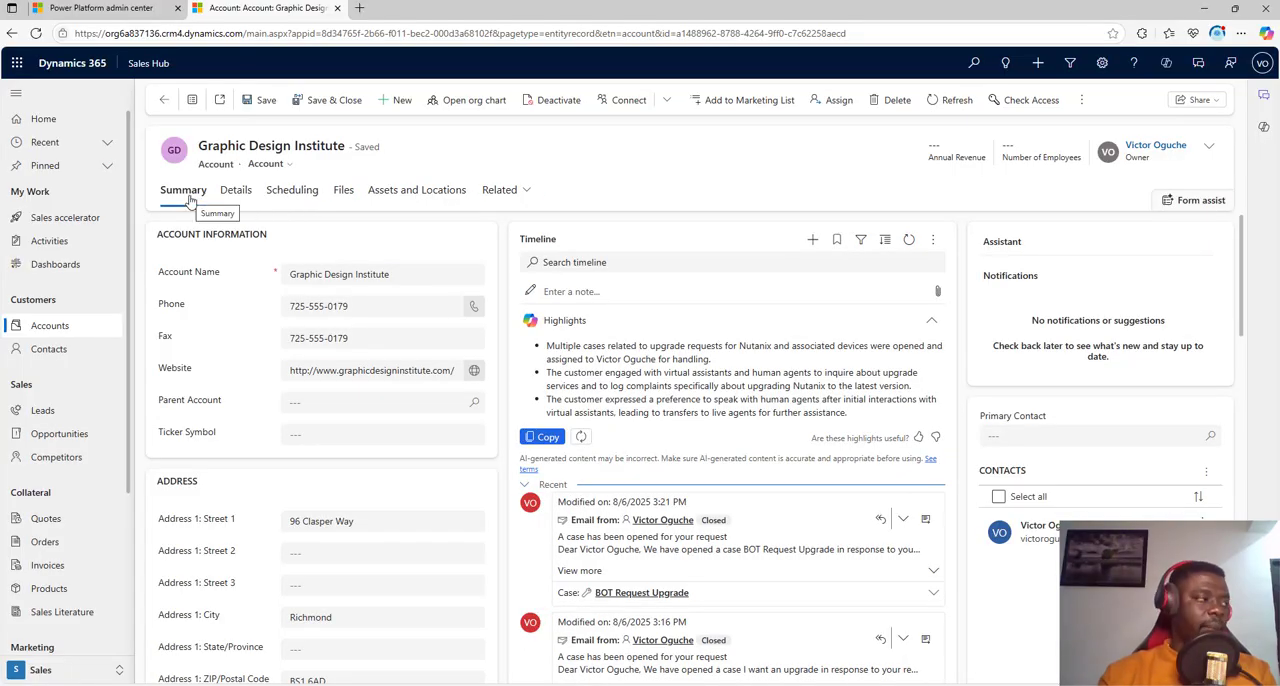
click(514, 192)
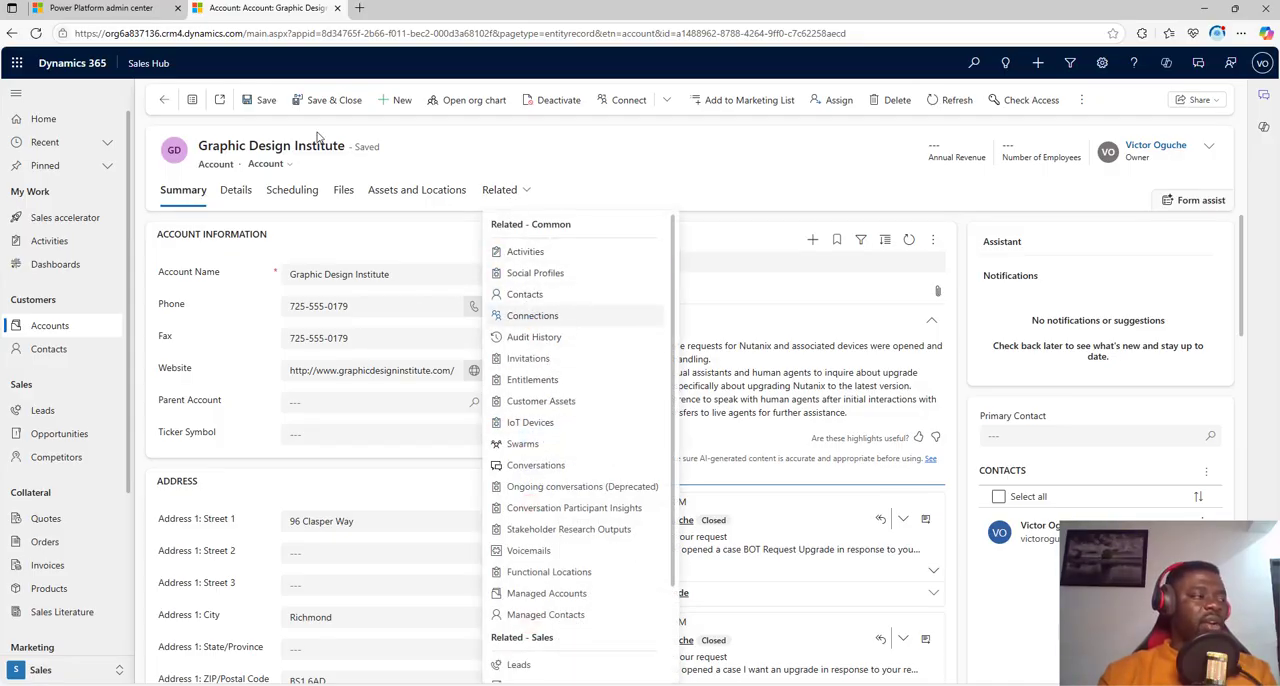
click(668, 184)
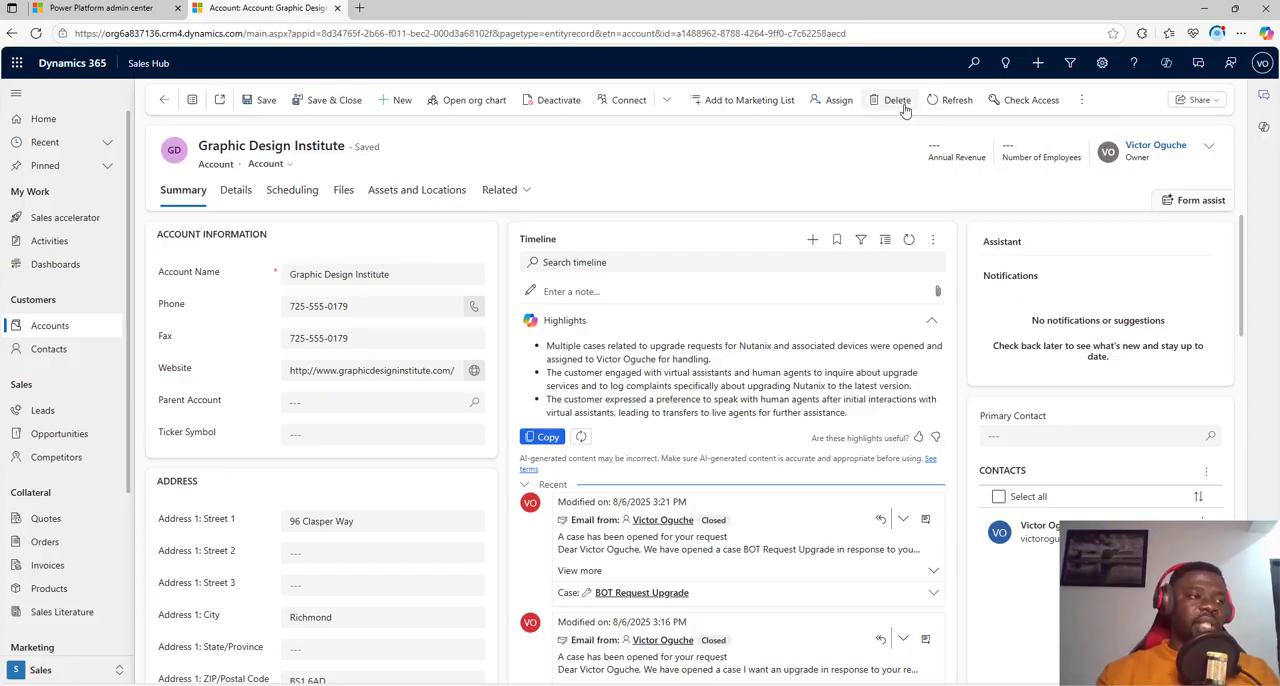
Step: Check the account's additional commands, including the options under Process and Sequences
click(1081, 100)
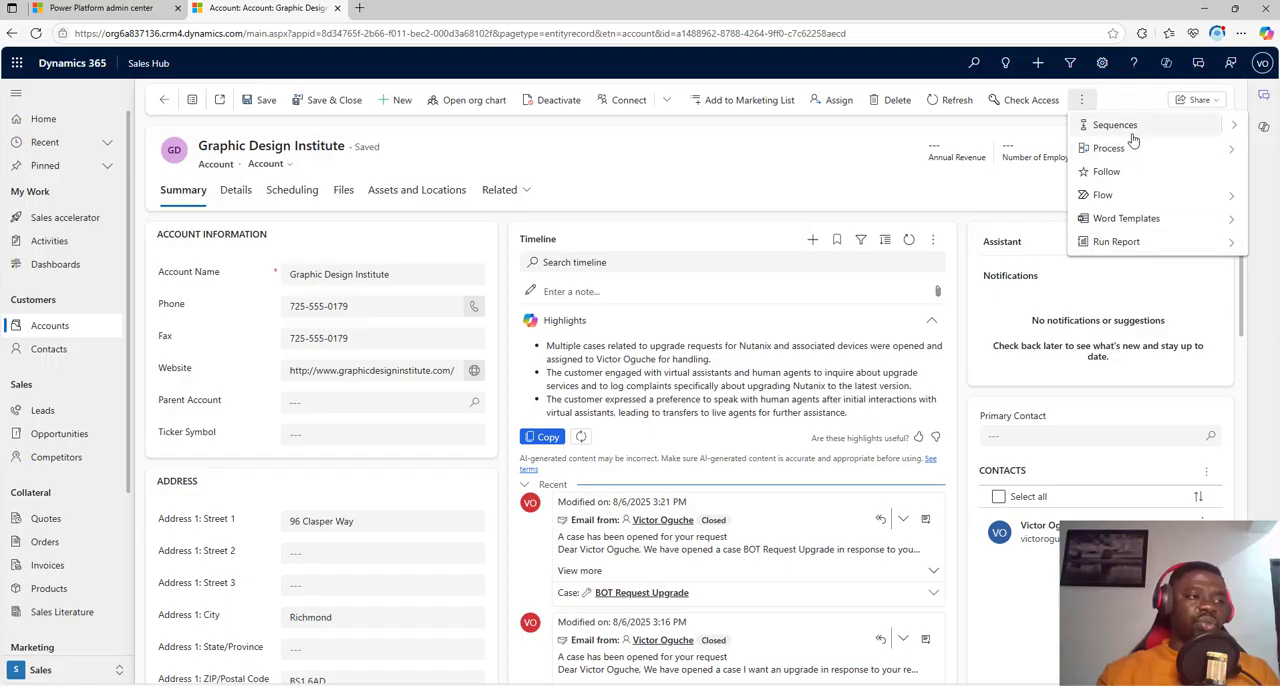
click(1235, 152)
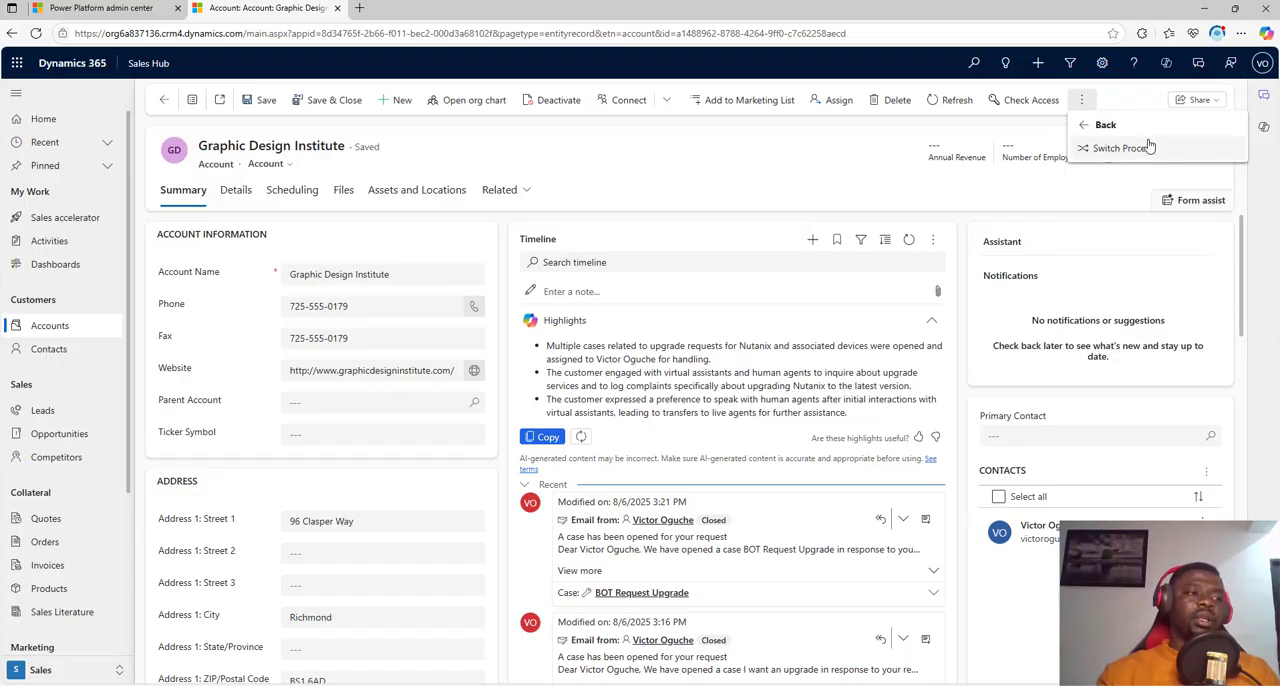
click(1102, 125)
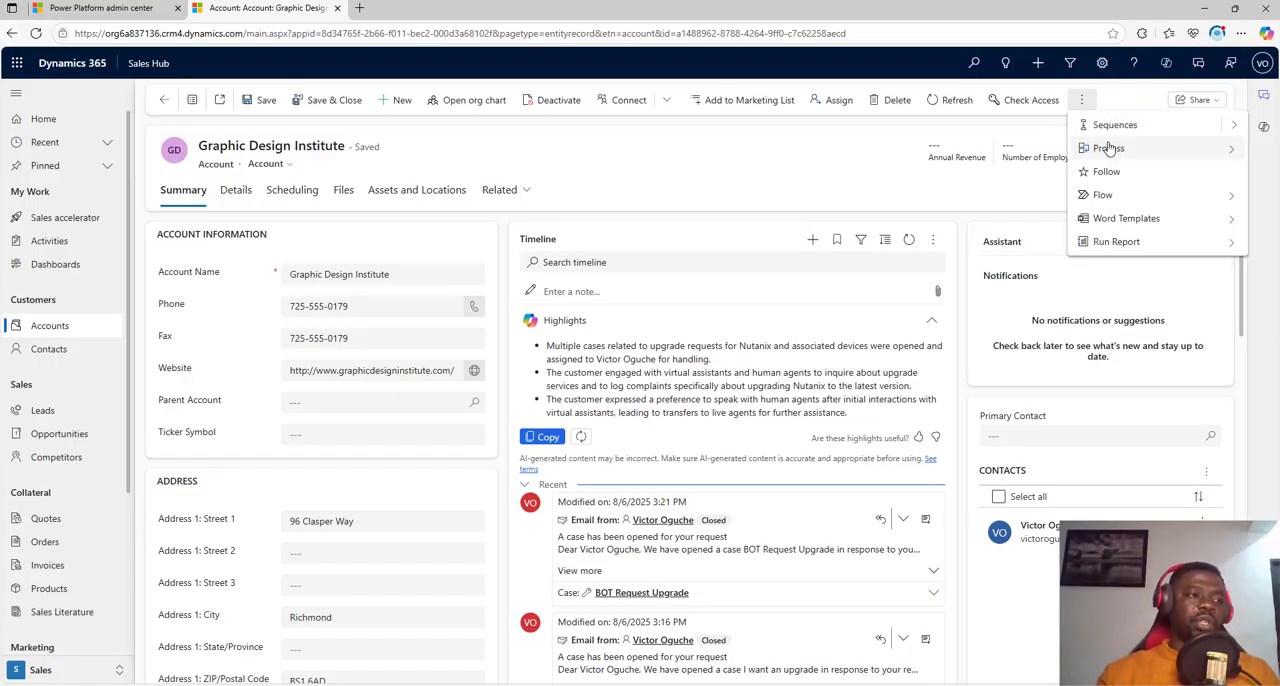
click(1236, 129)
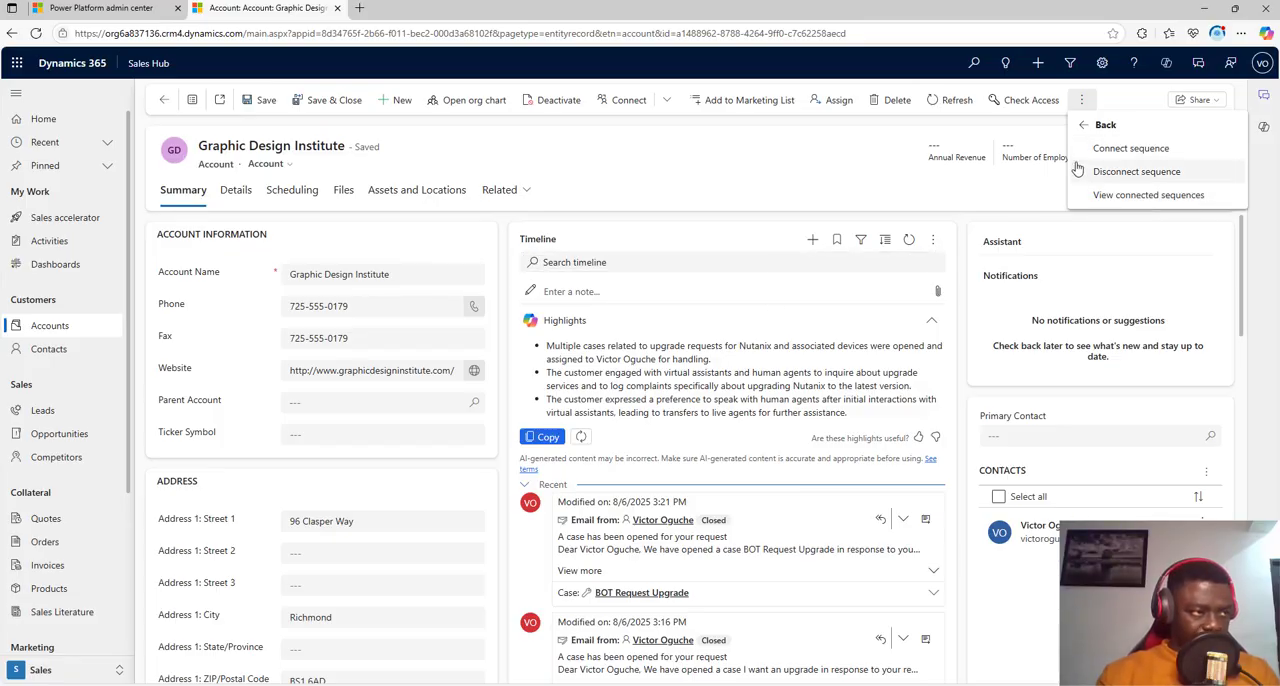
click(1031, 136)
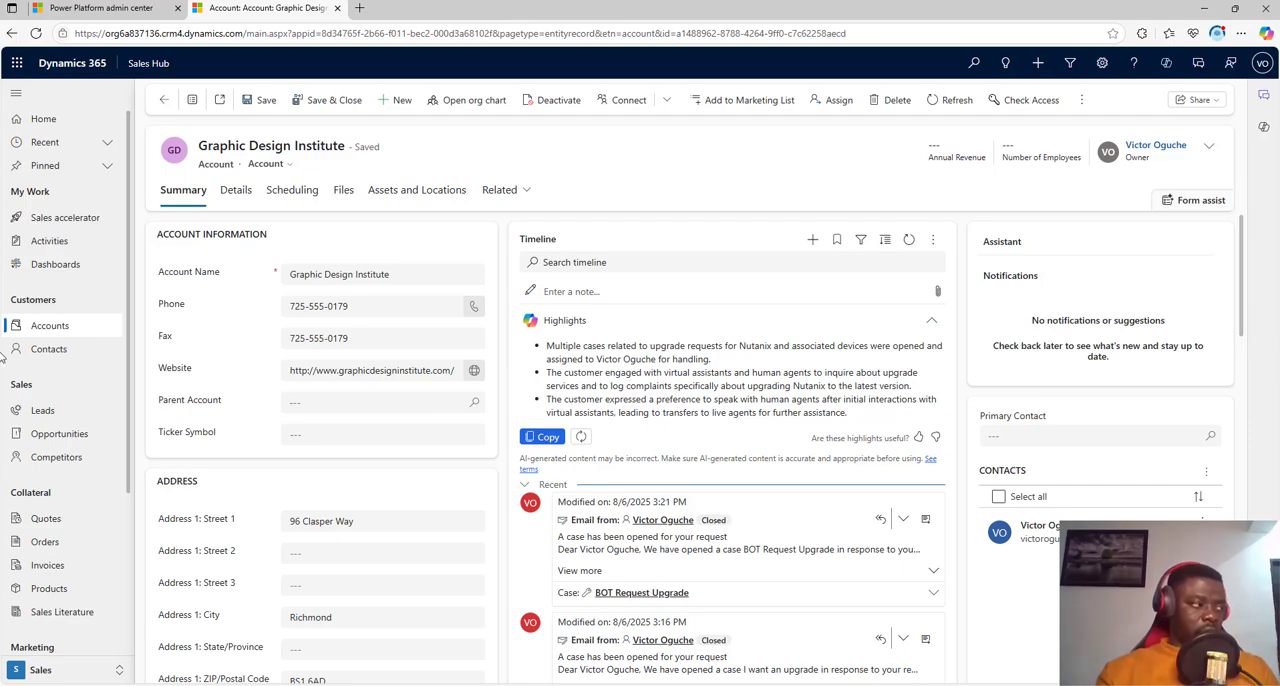
Step: Open the contact linked to Graphic Design Institute from the active contacts and examine its contact information, timeline, opportunities and timeline filter options
click(57, 353)
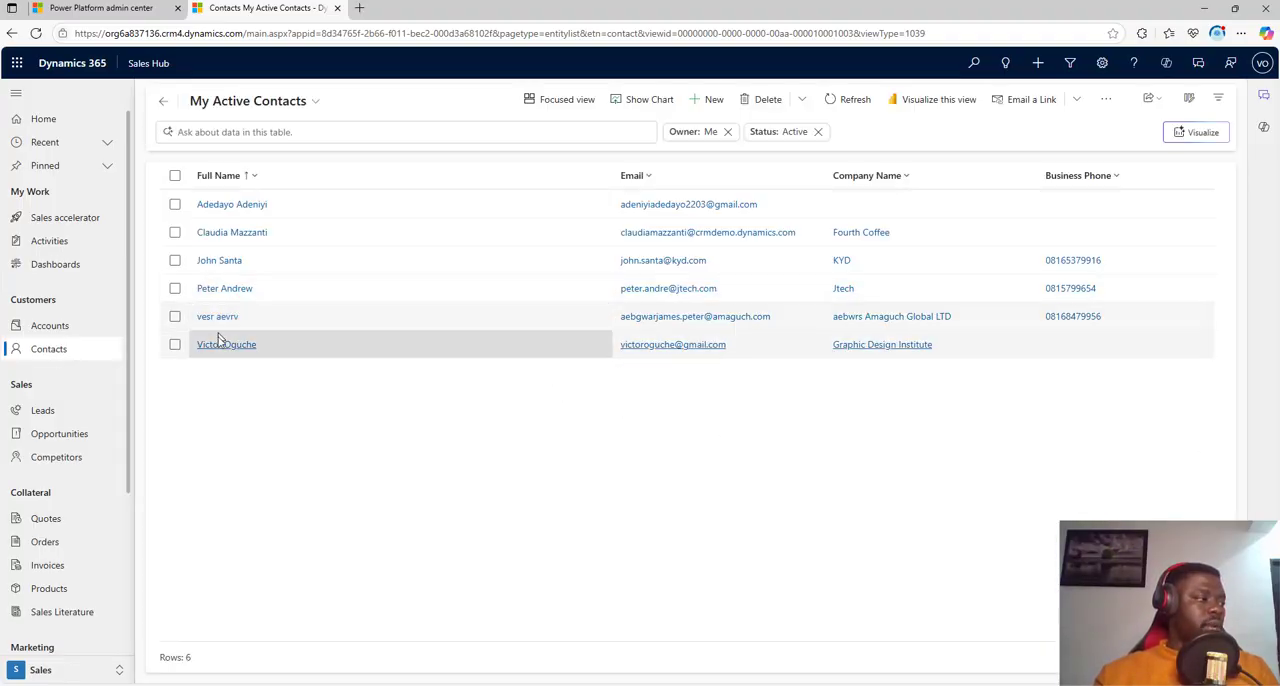
click(220, 345)
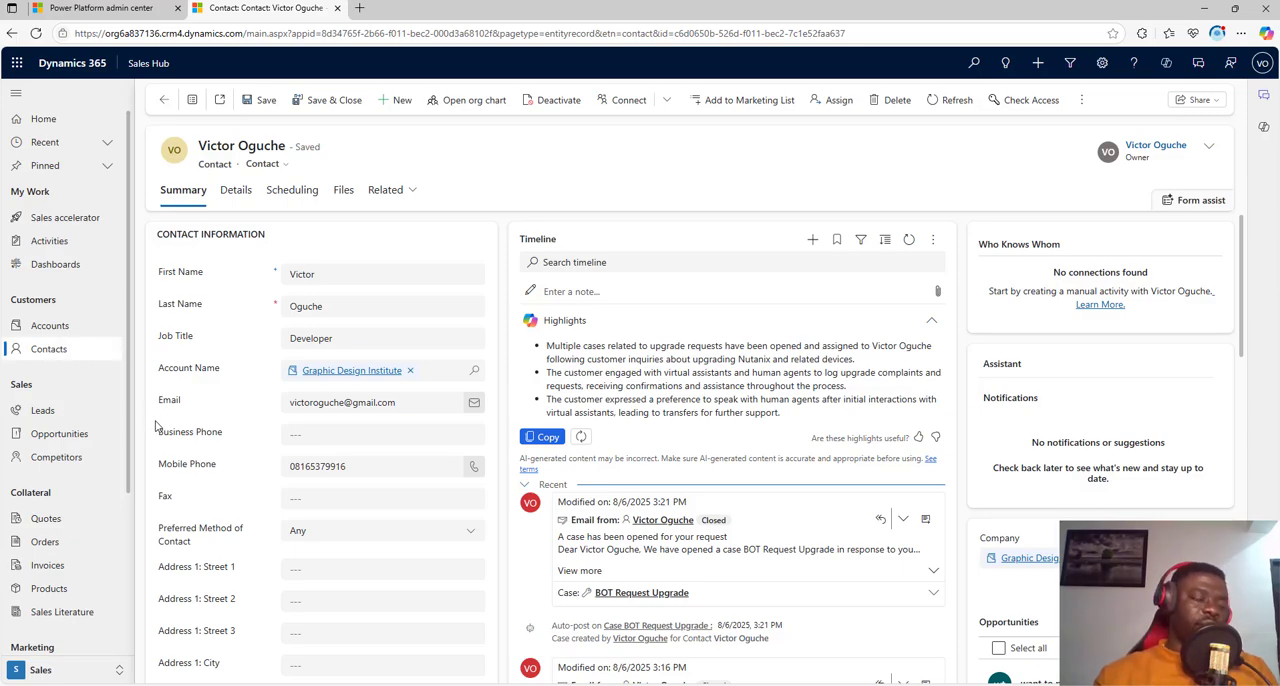
scroll(277, 420, down, 3)
scroll(276, 420, up, 3)
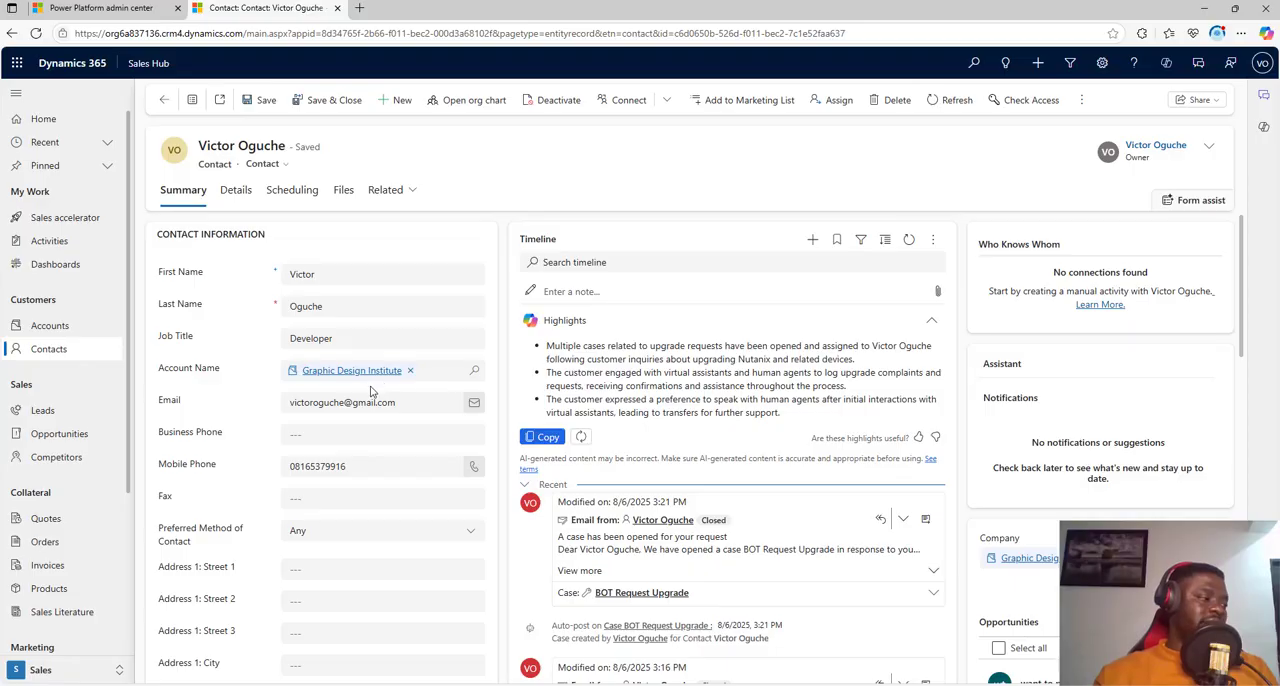
scroll(371, 391, down, 5)
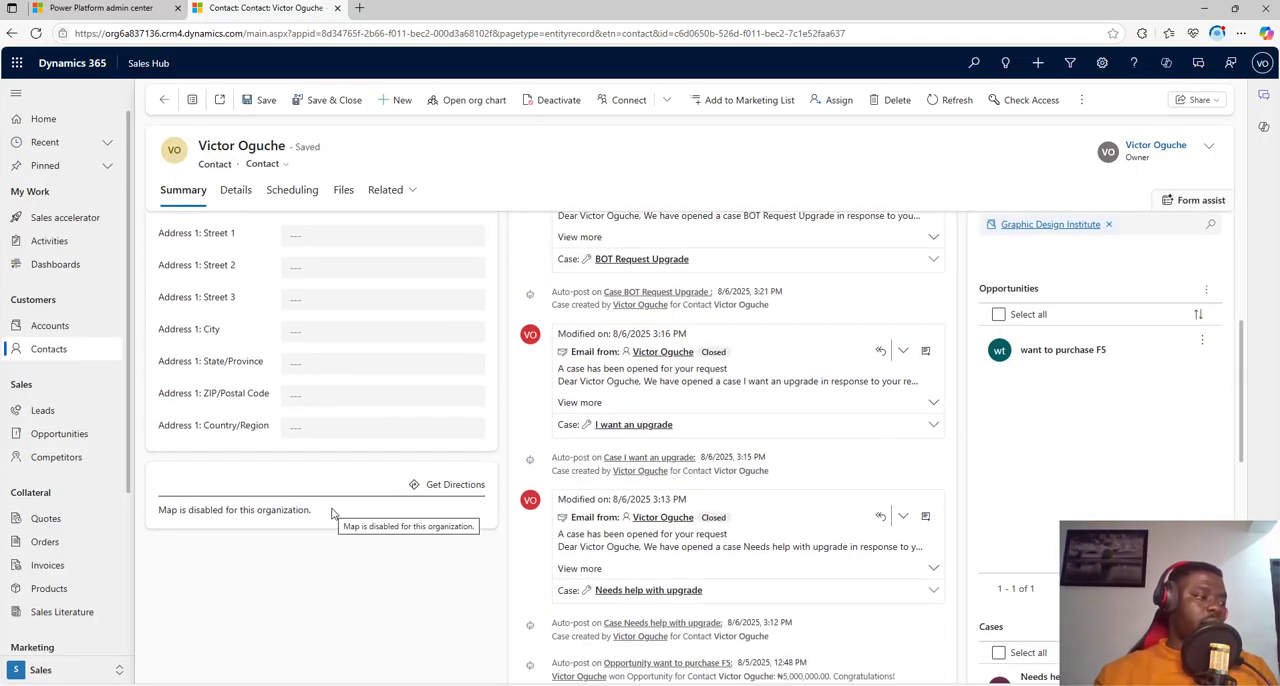
scroll(293, 350, up, 1)
scroll(293, 350, up, 3)
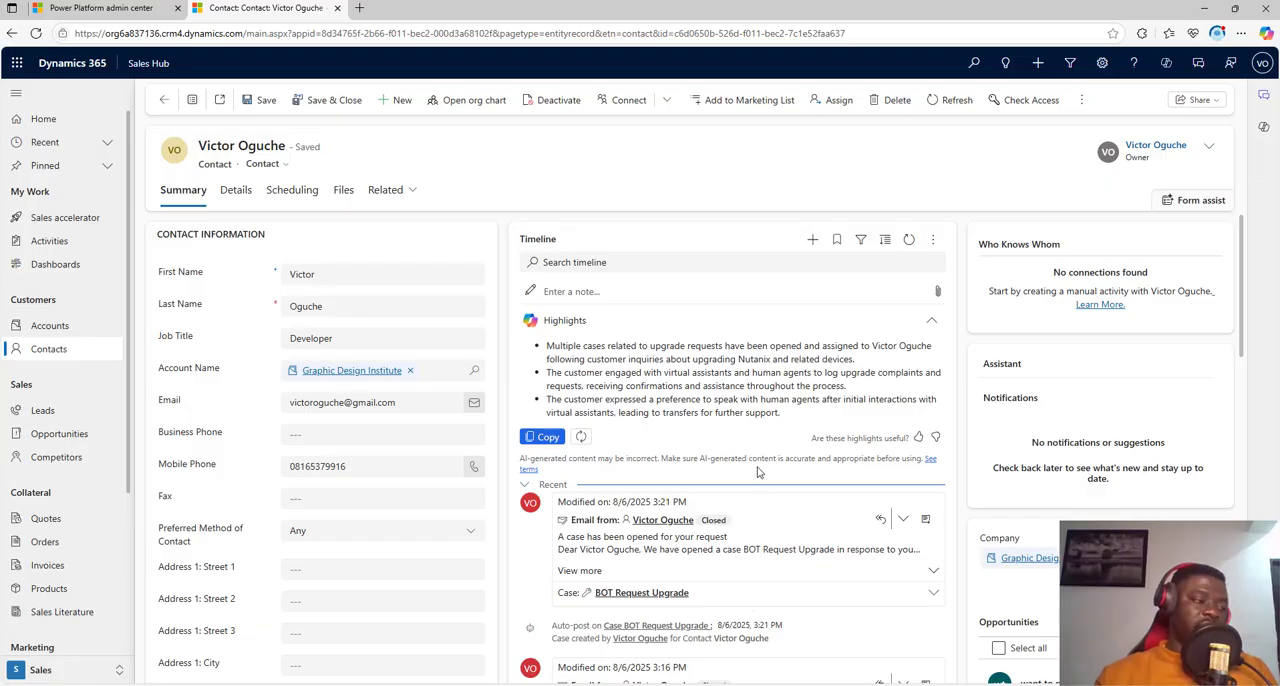
scroll(757, 472, down, 2)
scroll(745, 549, up, 2)
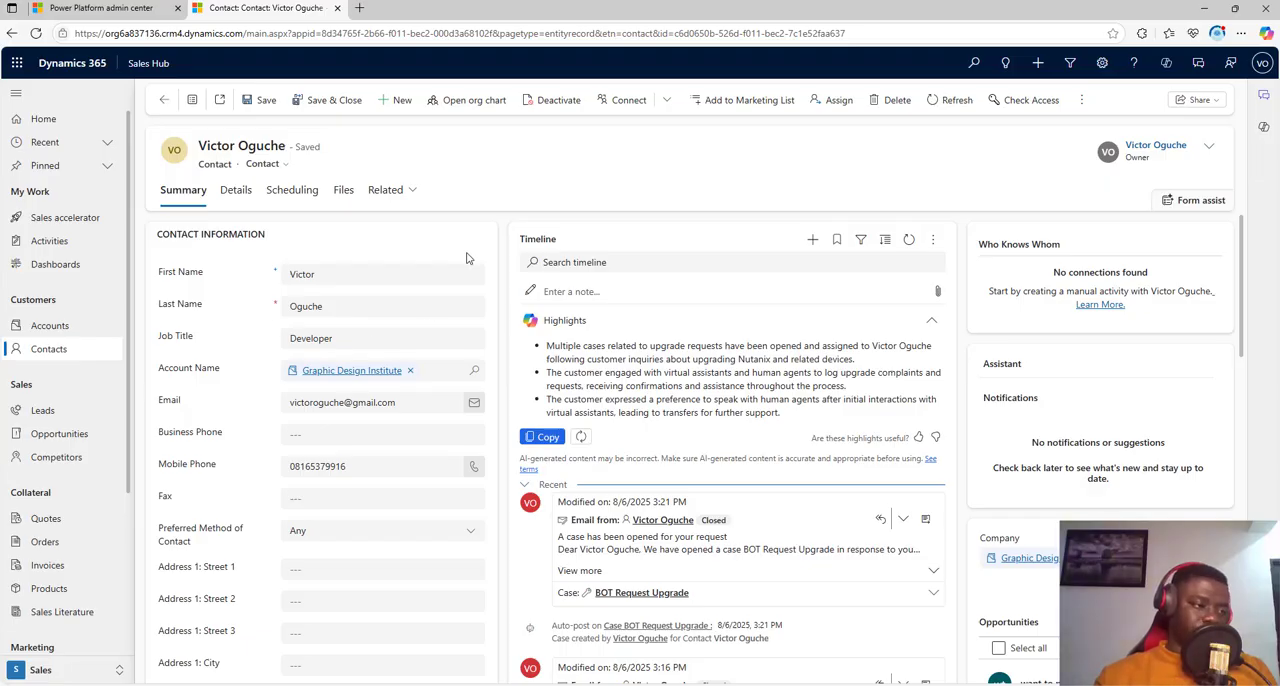
scroll(690, 430, down, 5)
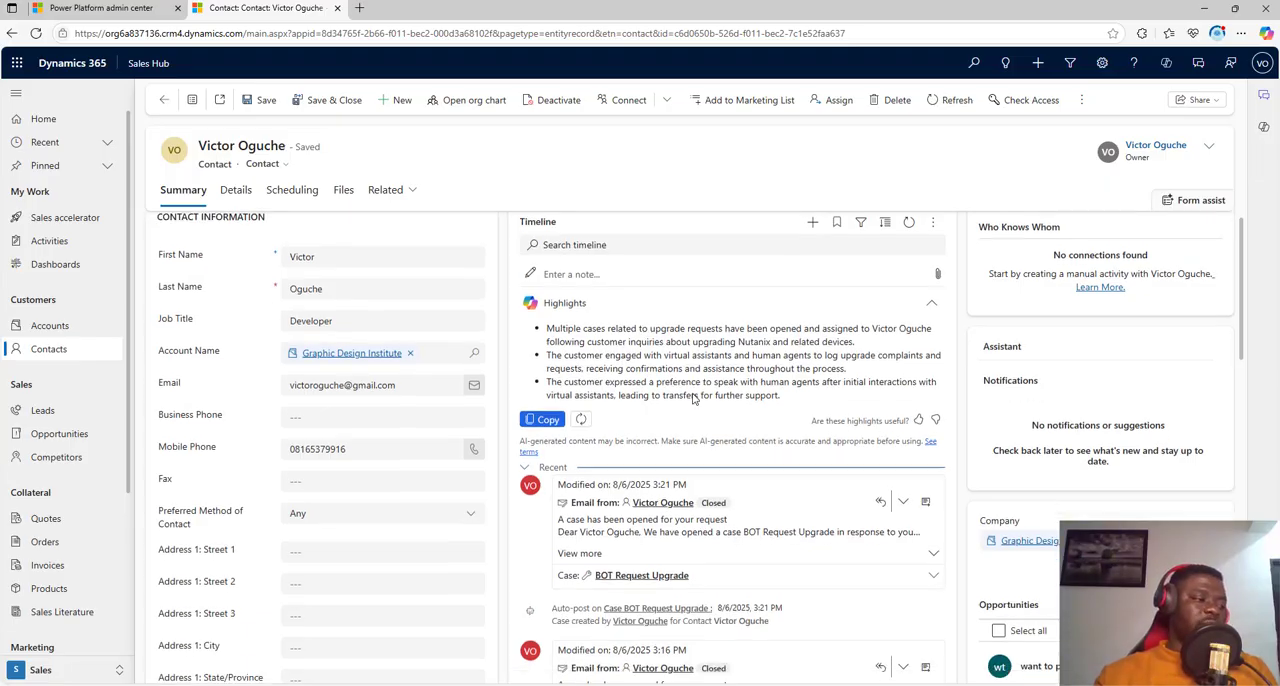
scroll(697, 440, up, 5)
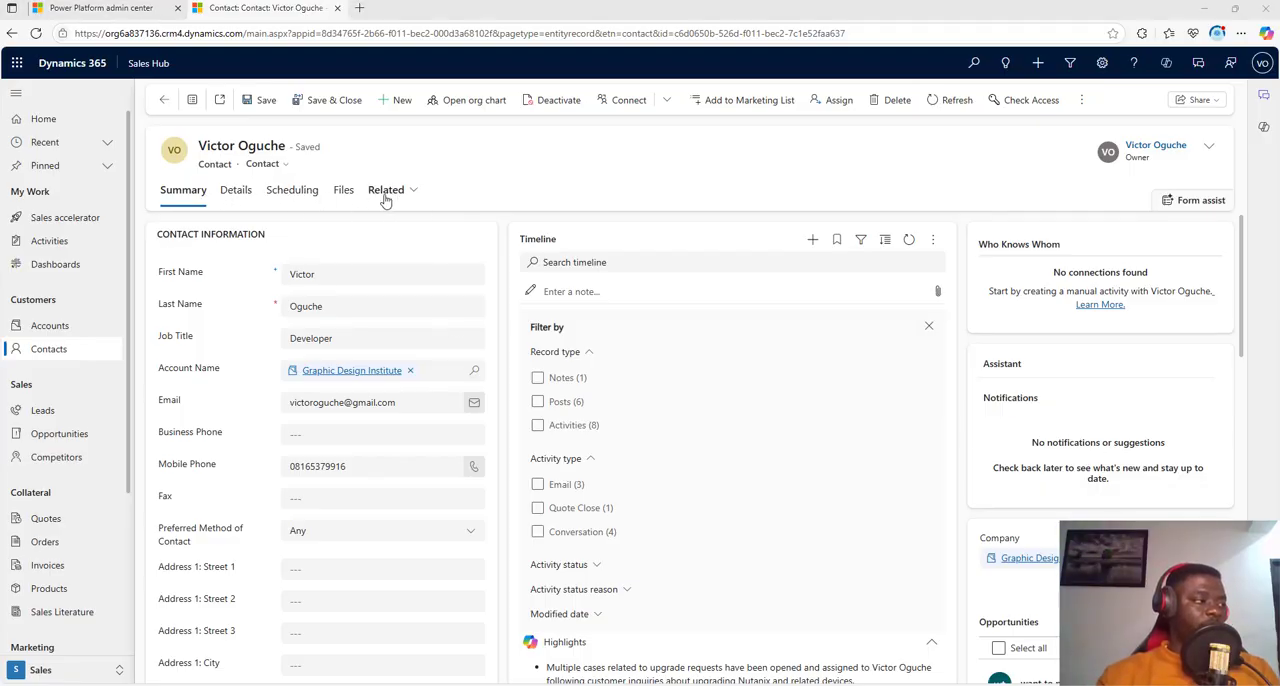
Step: View the contact's Details, Scheduling and Files pages
click(242, 204)
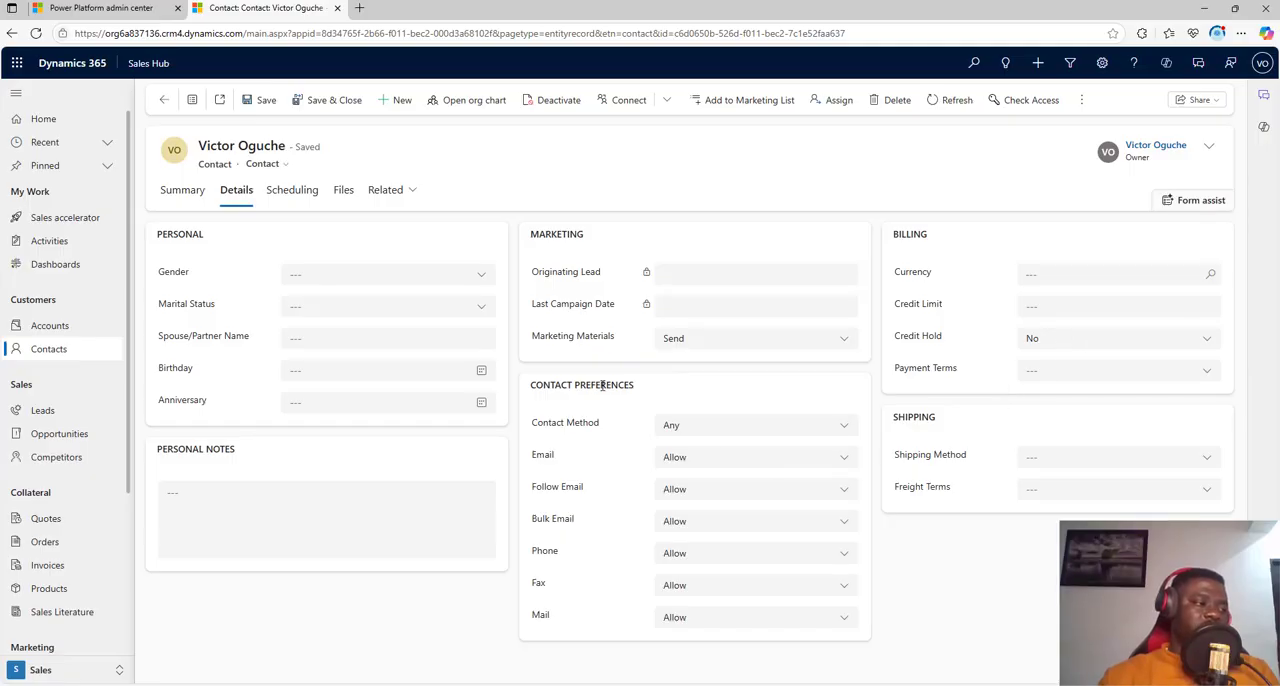
click(285, 190)
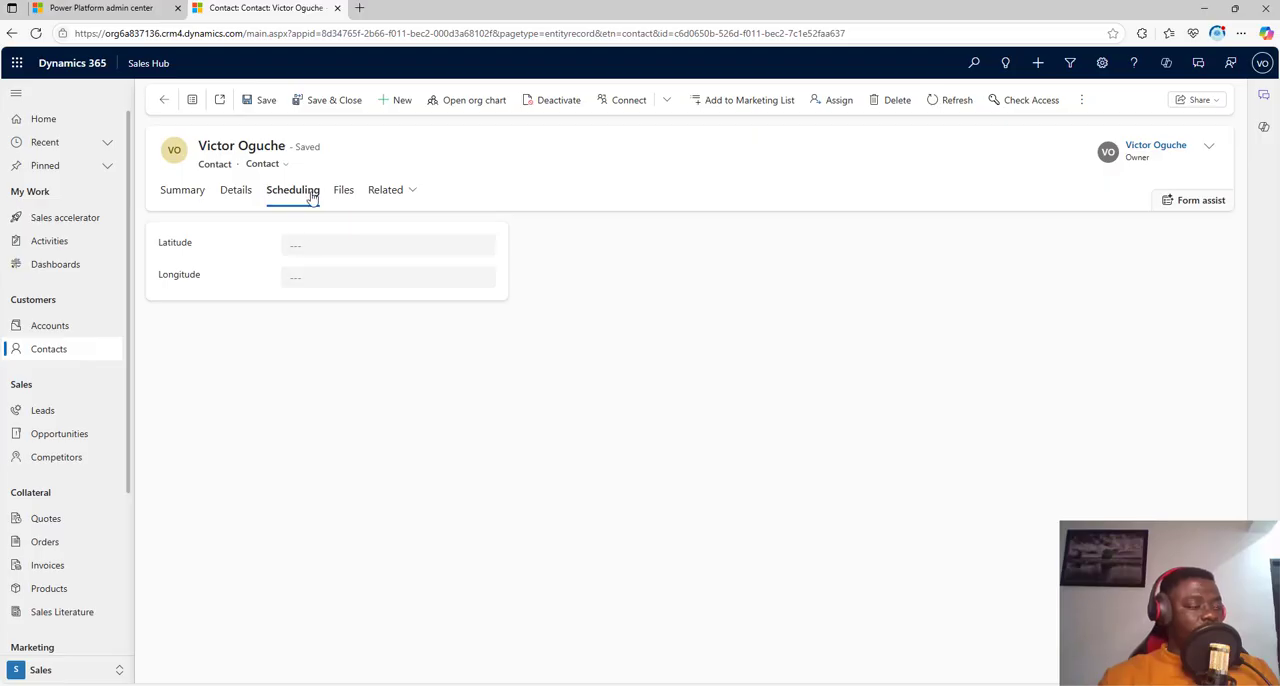
click(345, 190)
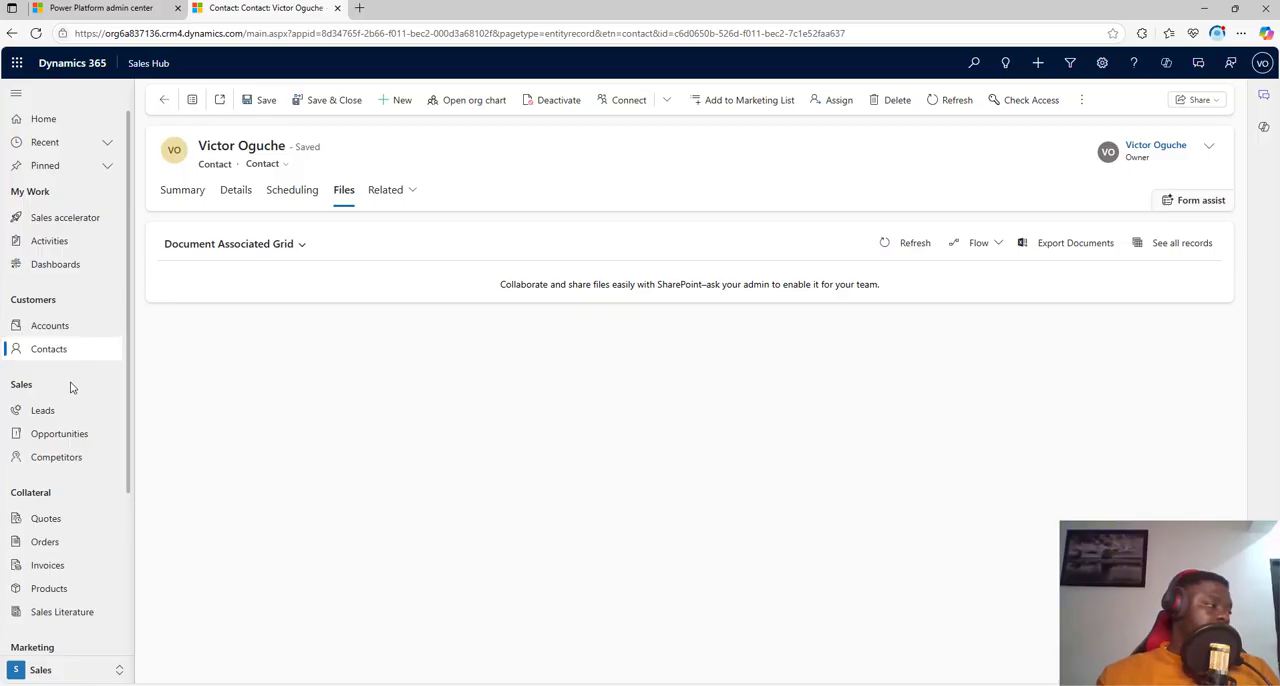
Step: Open the leads list and switch it to the All Leads view to examine the existing leads
click(54, 410)
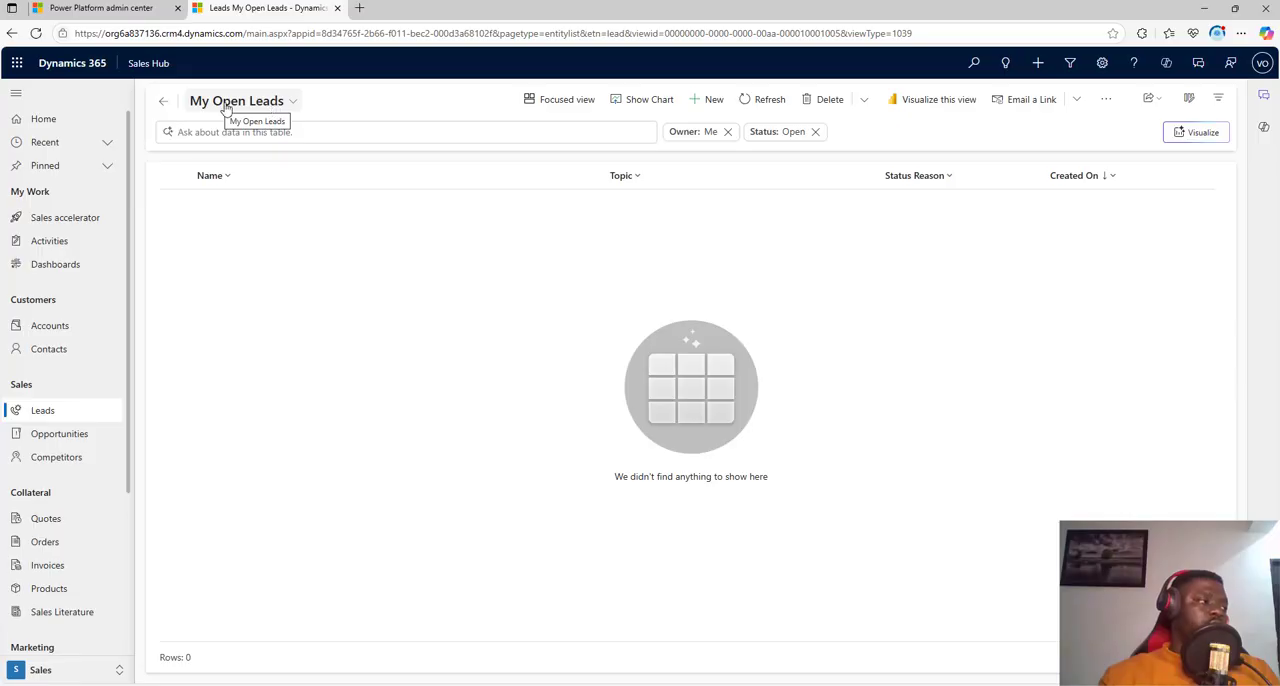
click(266, 107)
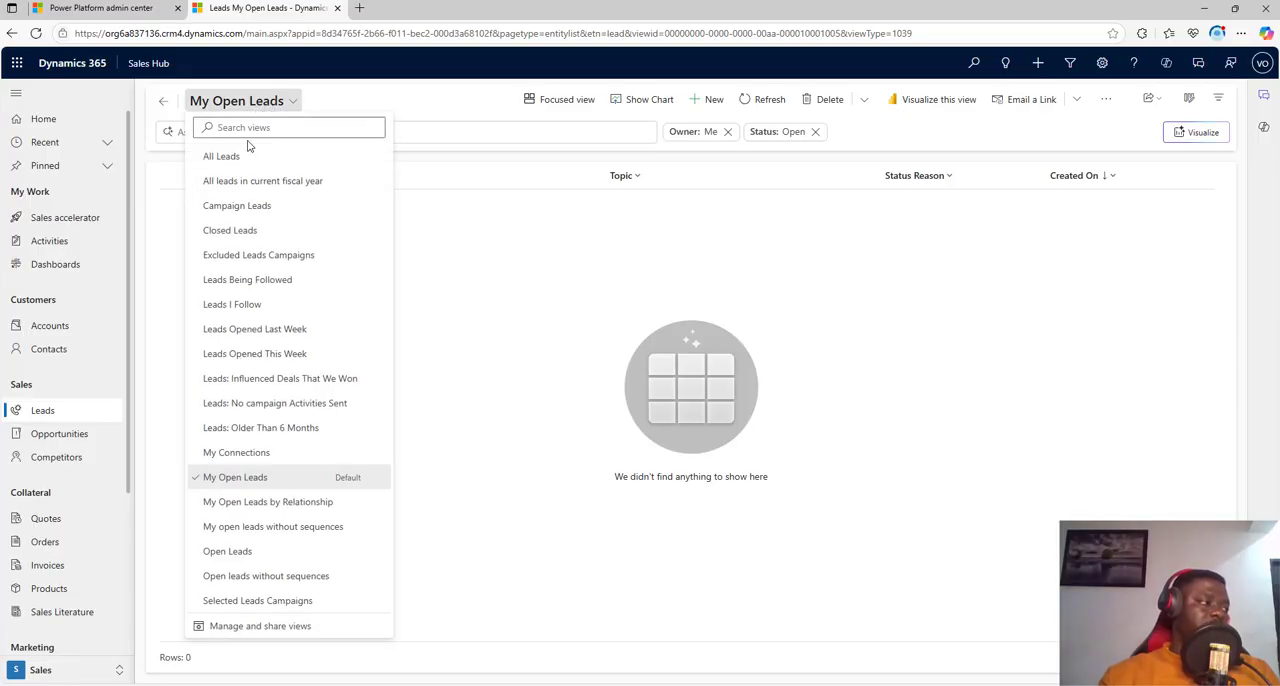
drag(246, 142, 240, 159)
click(240, 159)
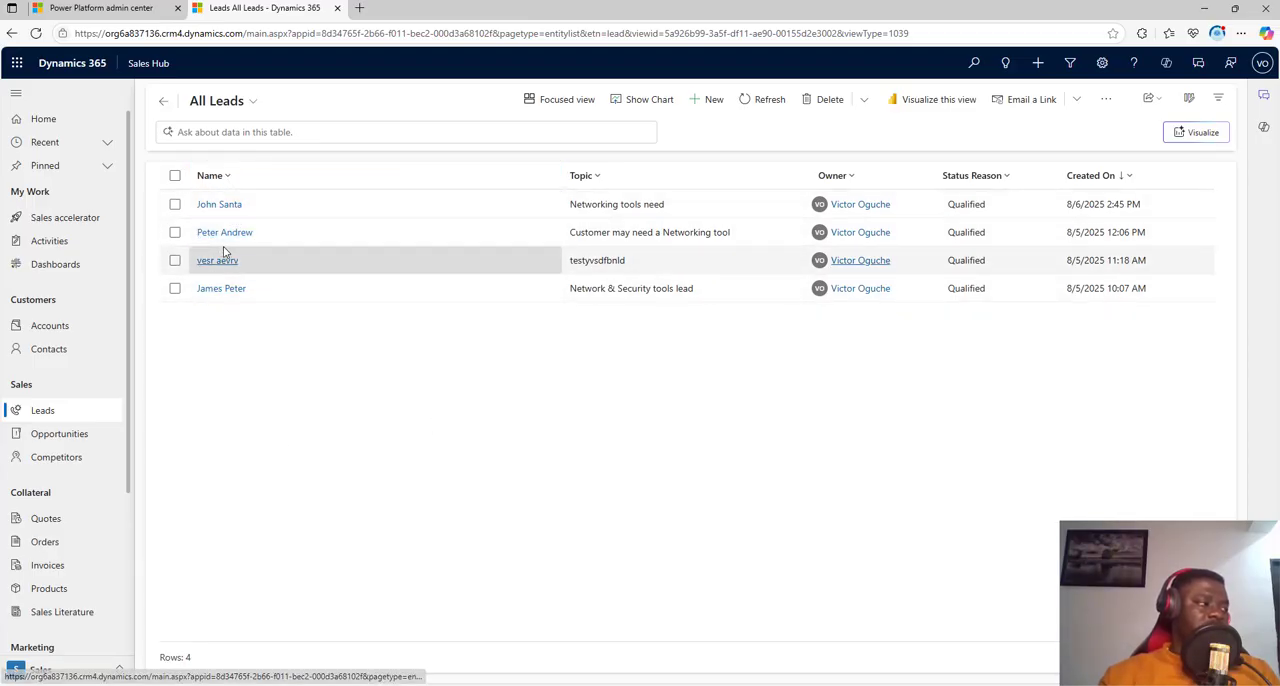
click(165, 104)
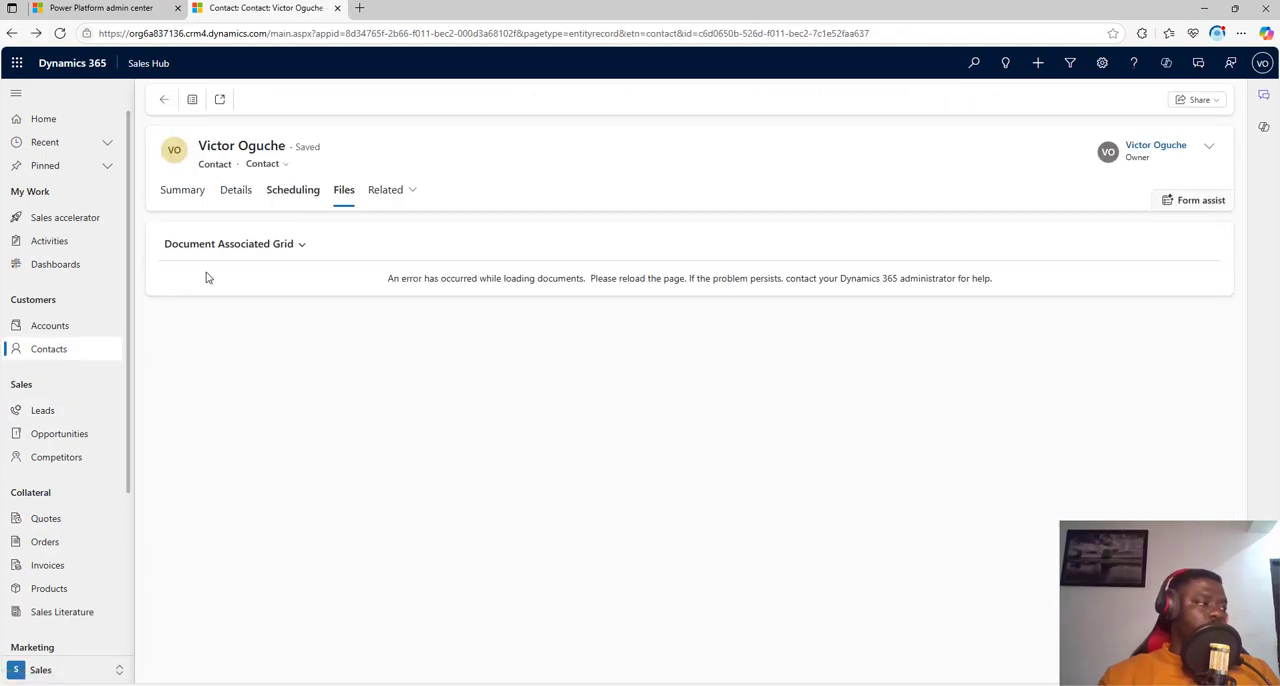
Step: Start a new lead from the leads list and enter the lead's first name in the Topic field
click(48, 410)
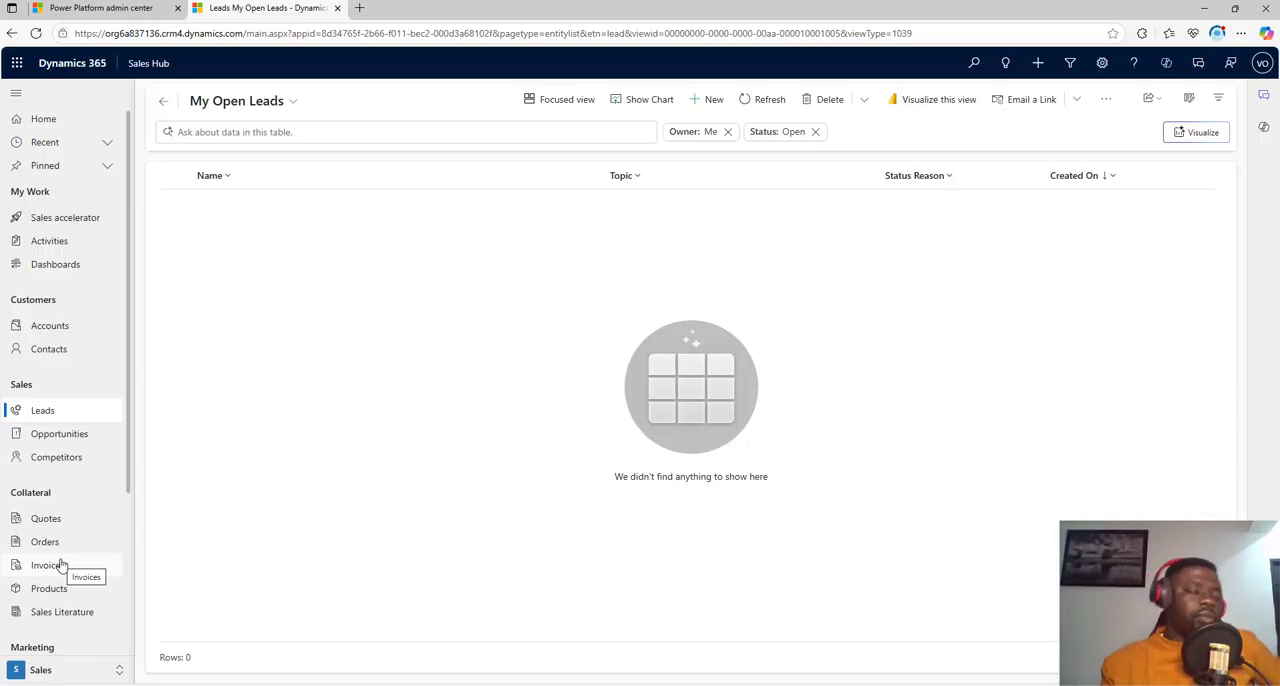
click(713, 100)
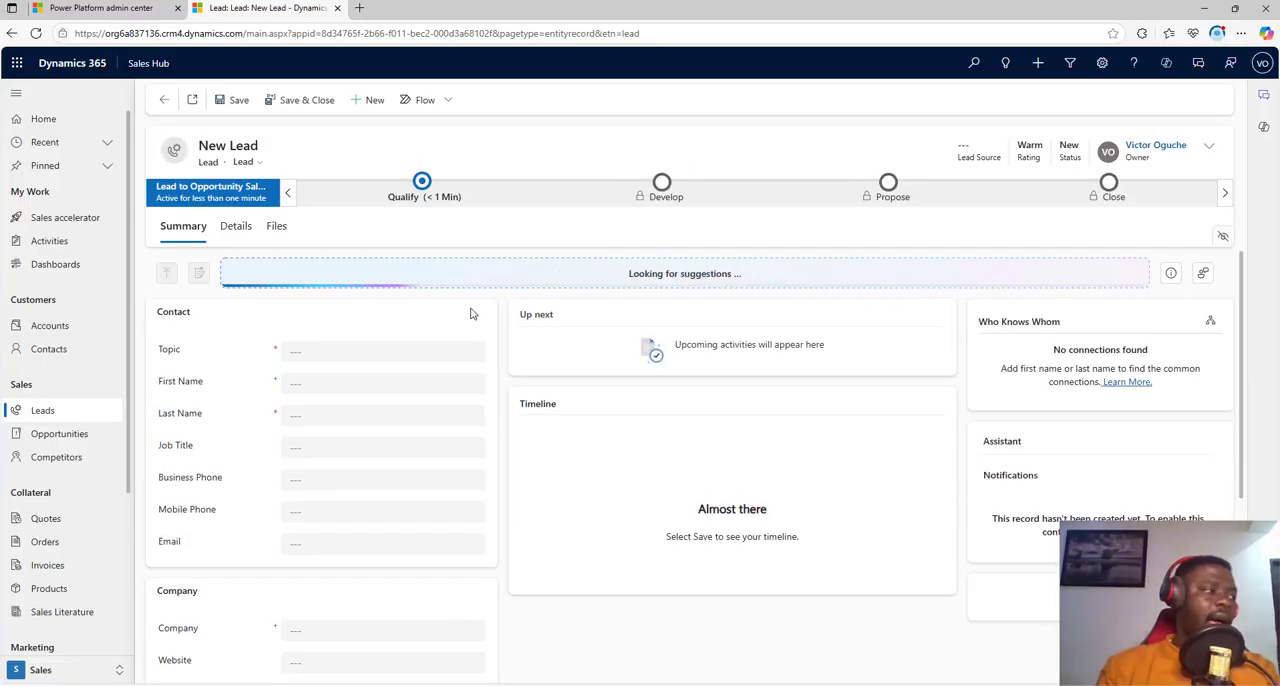
click(384, 348)
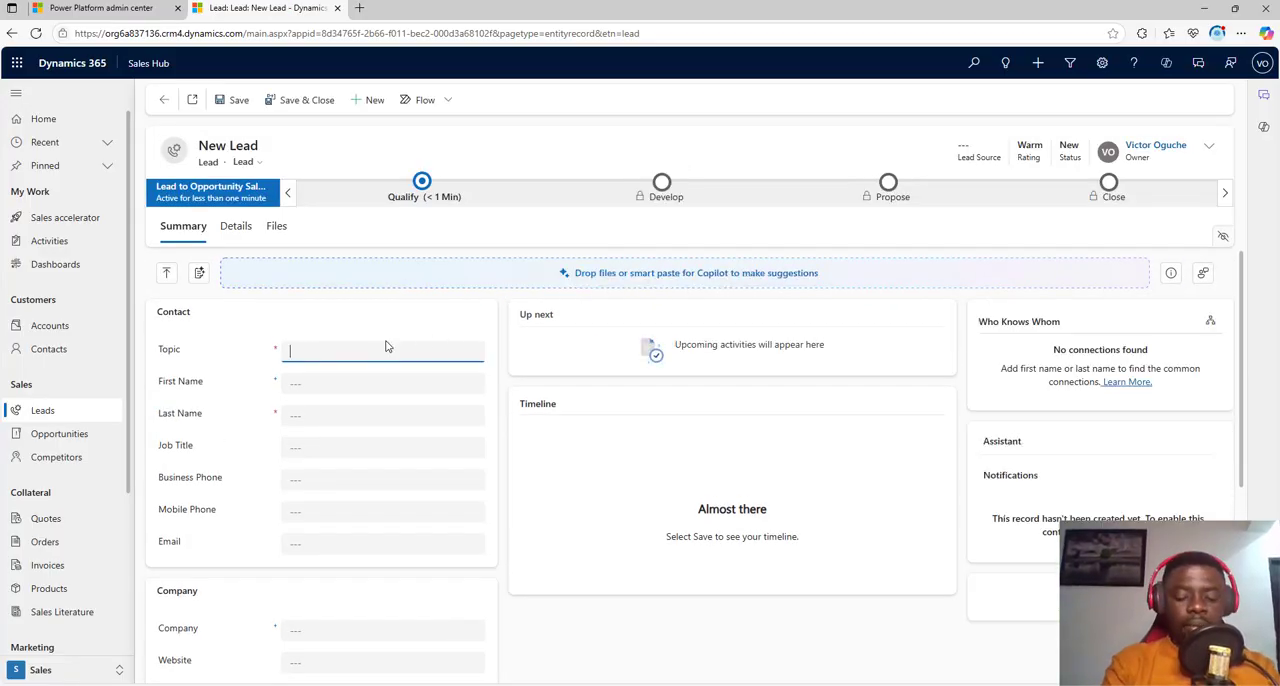
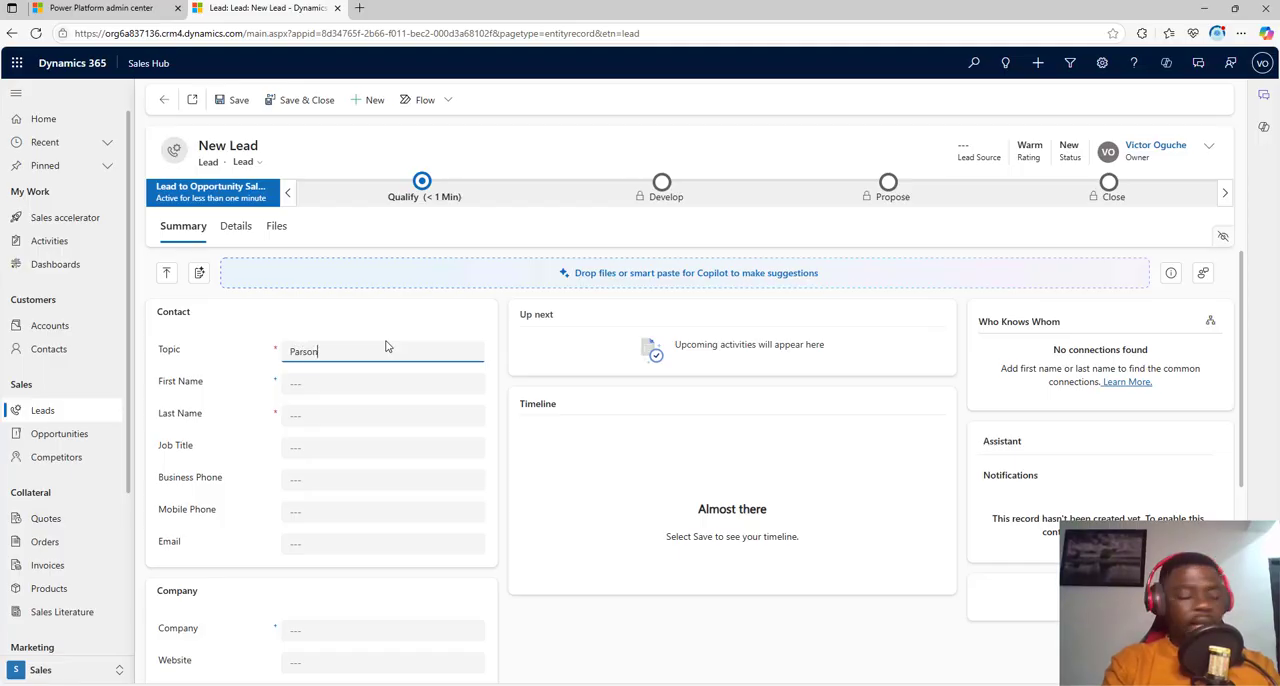
Step: Move the name from Topic to the First Name field and fill in the lead's last name
click(367, 383)
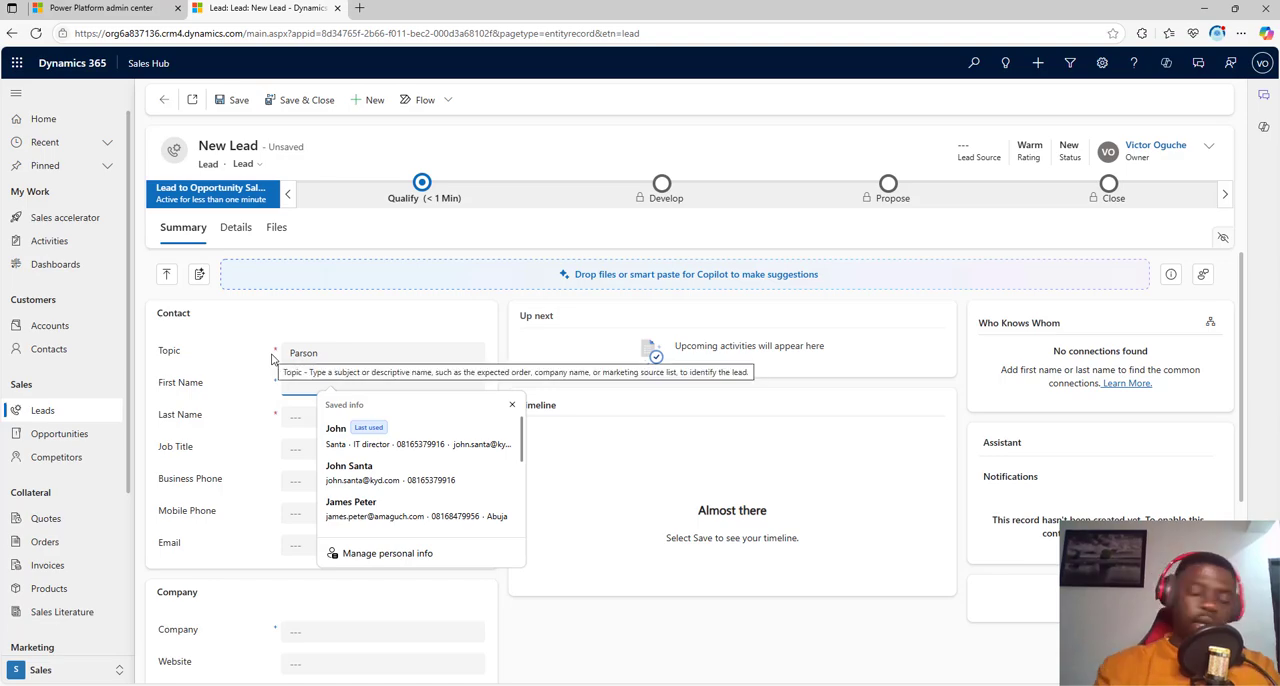
double_click(337, 366)
drag(334, 356, 263, 352)
key(ctrl+c)
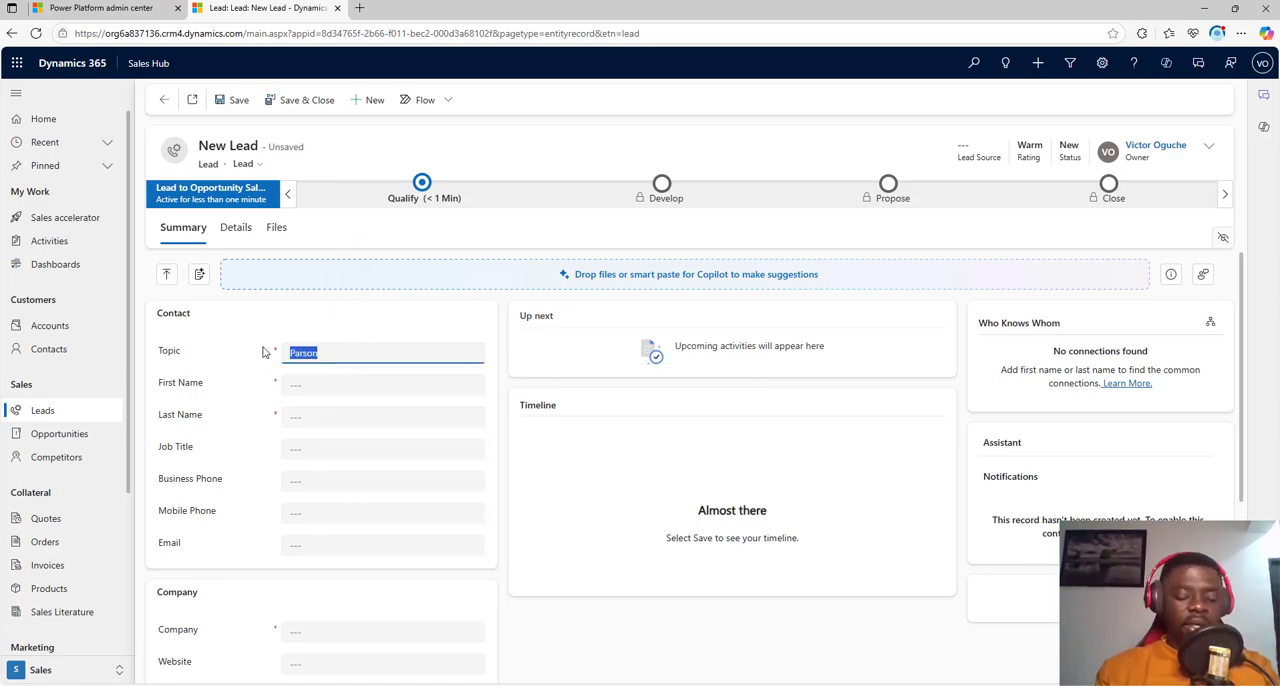
key(BackSpace)
click(301, 392)
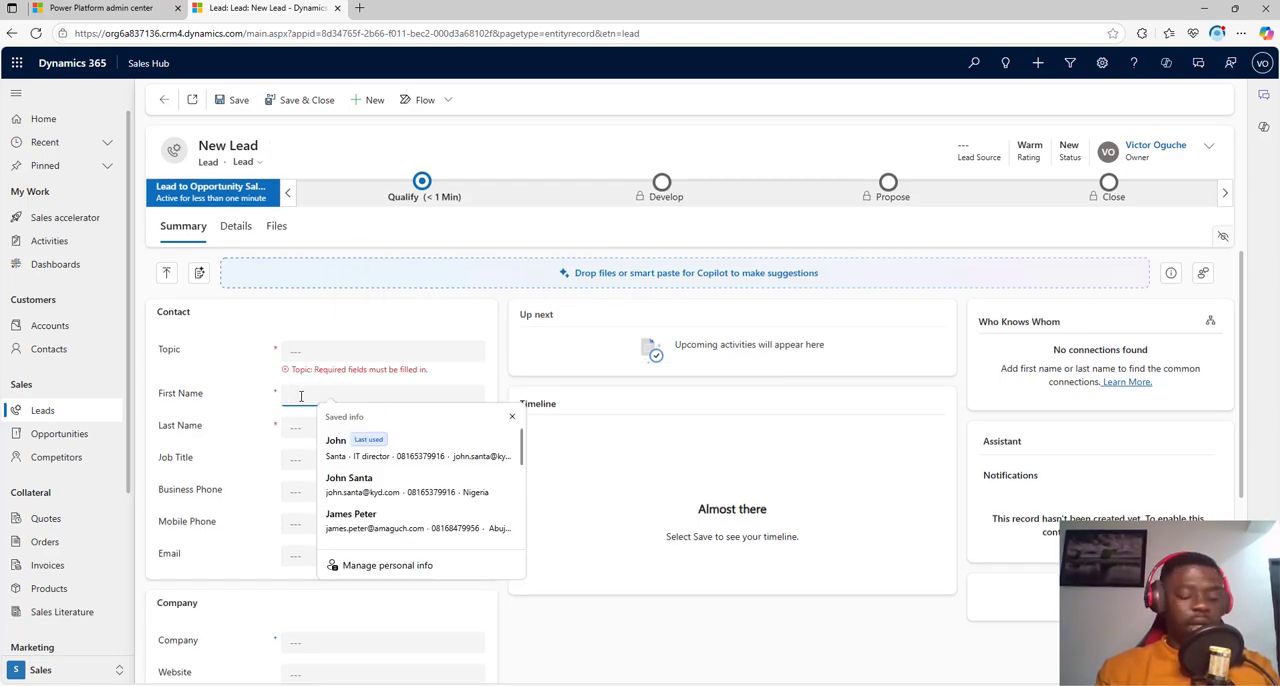
key(ctrl+v)
click(304, 429)
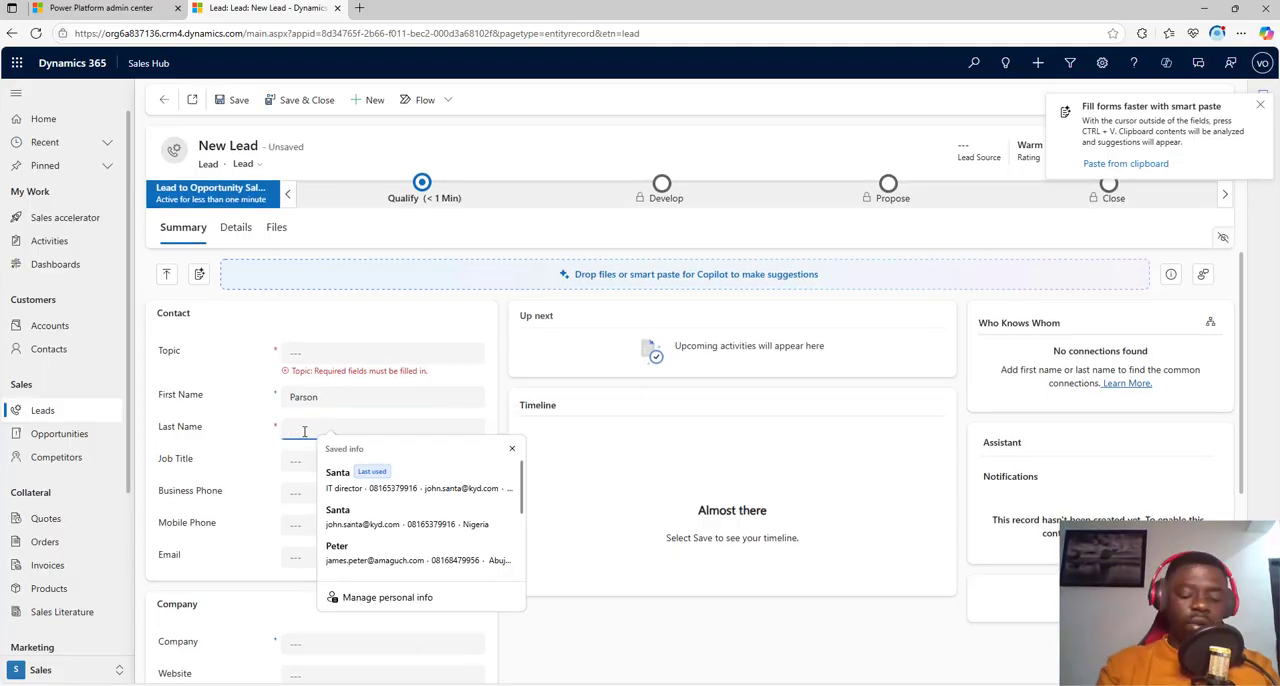
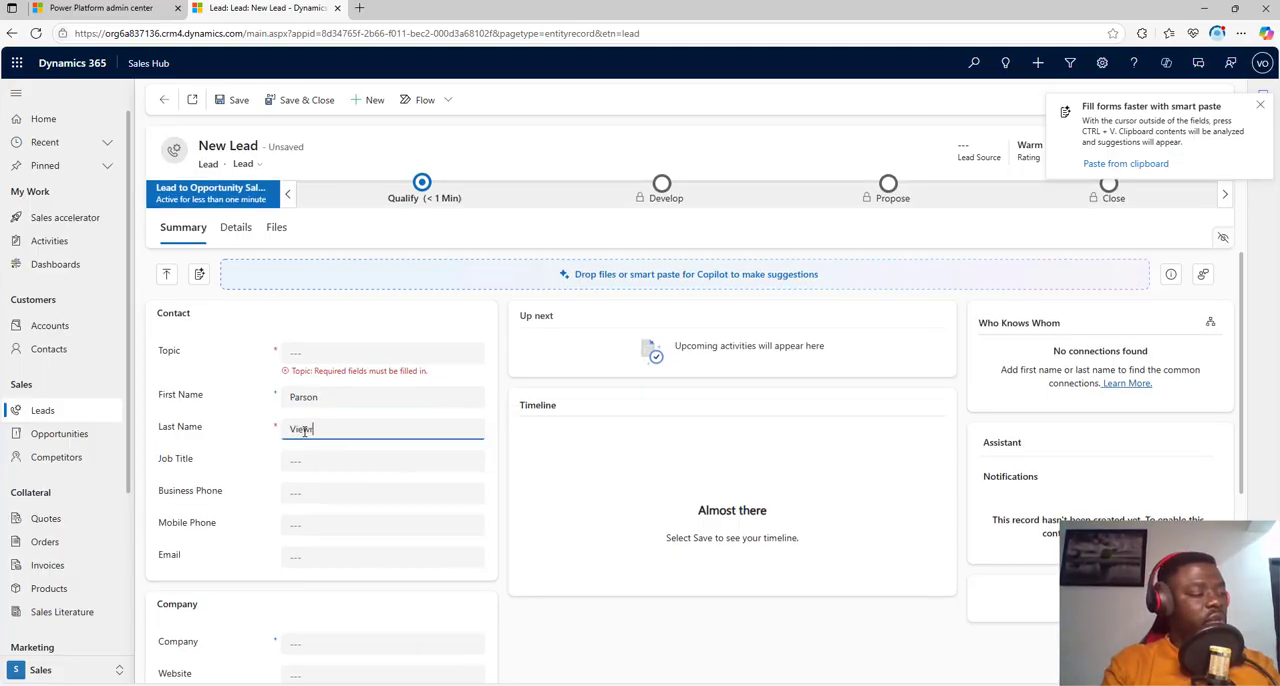
Step: Set the new lead's topic to "Networking tool", correcting the misspelled first word with the suggested spelling
click(314, 355)
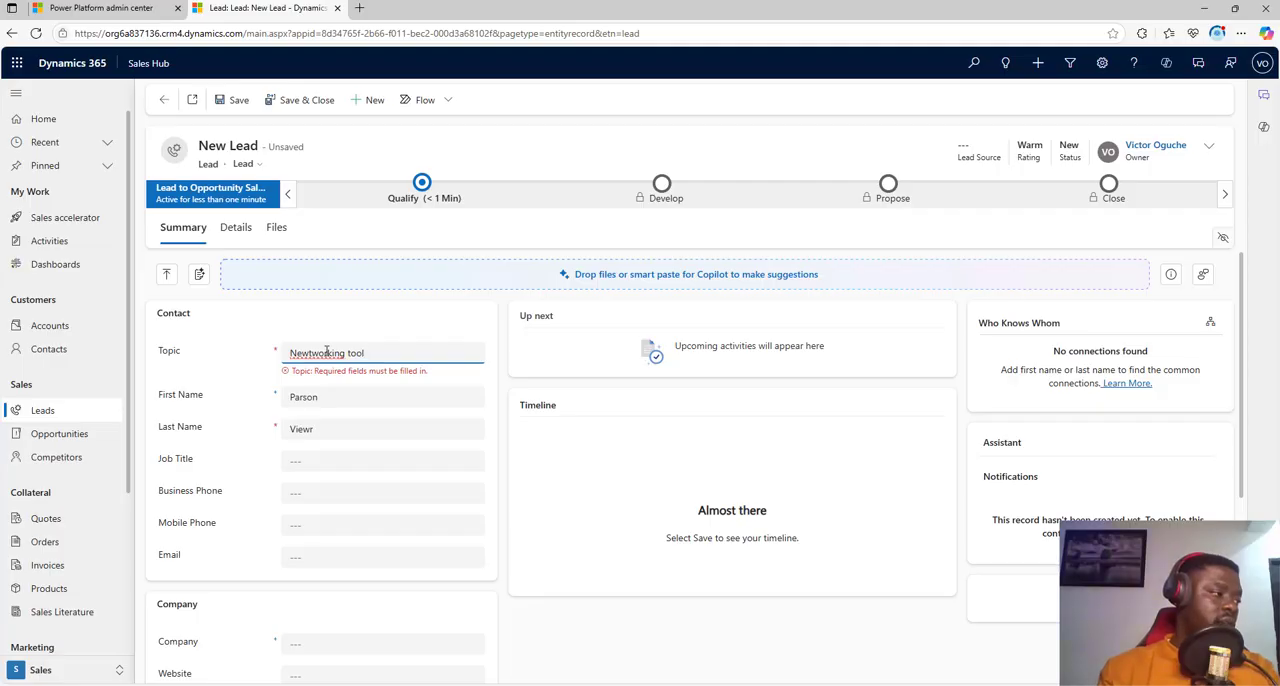
right_click(314, 353)
click(316, 350)
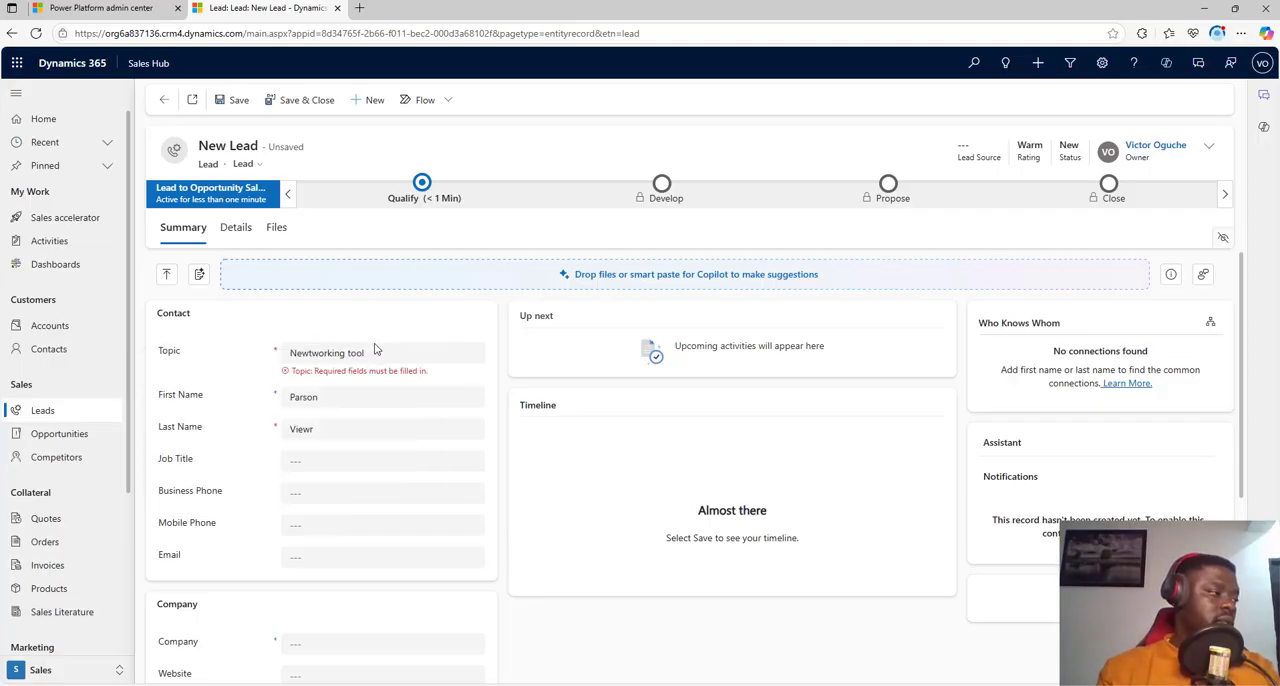
right_click(322, 354)
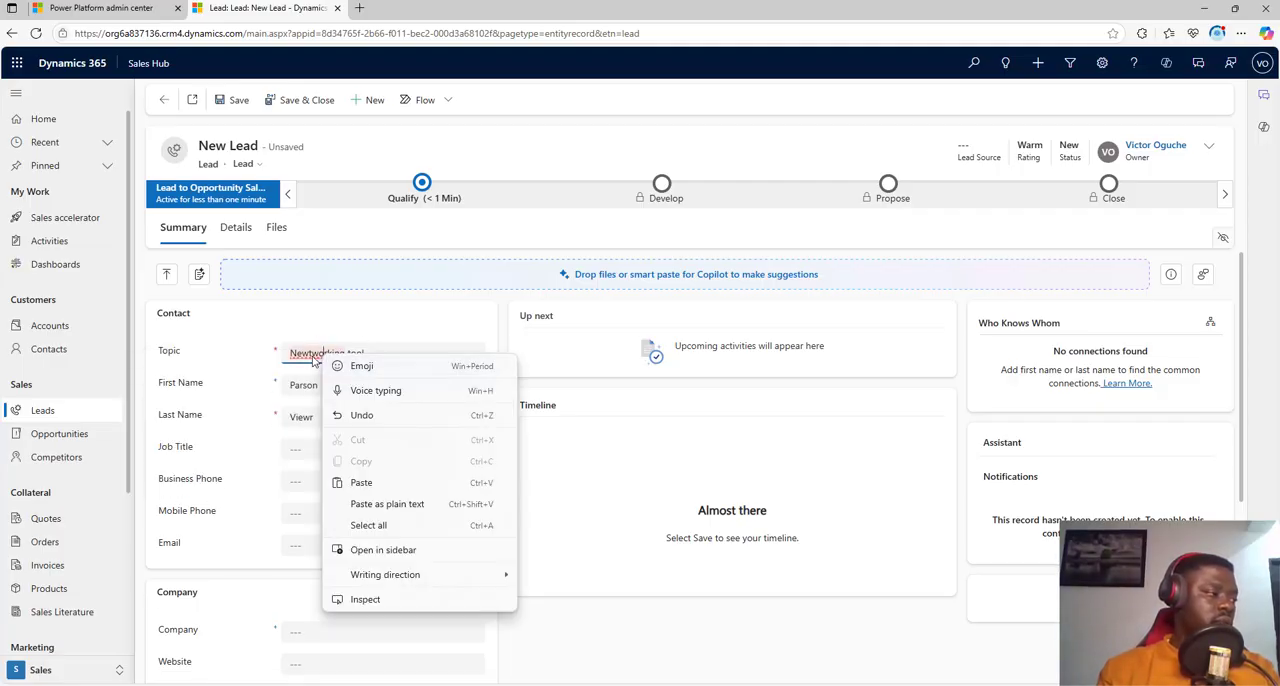
click(311, 354)
click(312, 355)
click(312, 355)
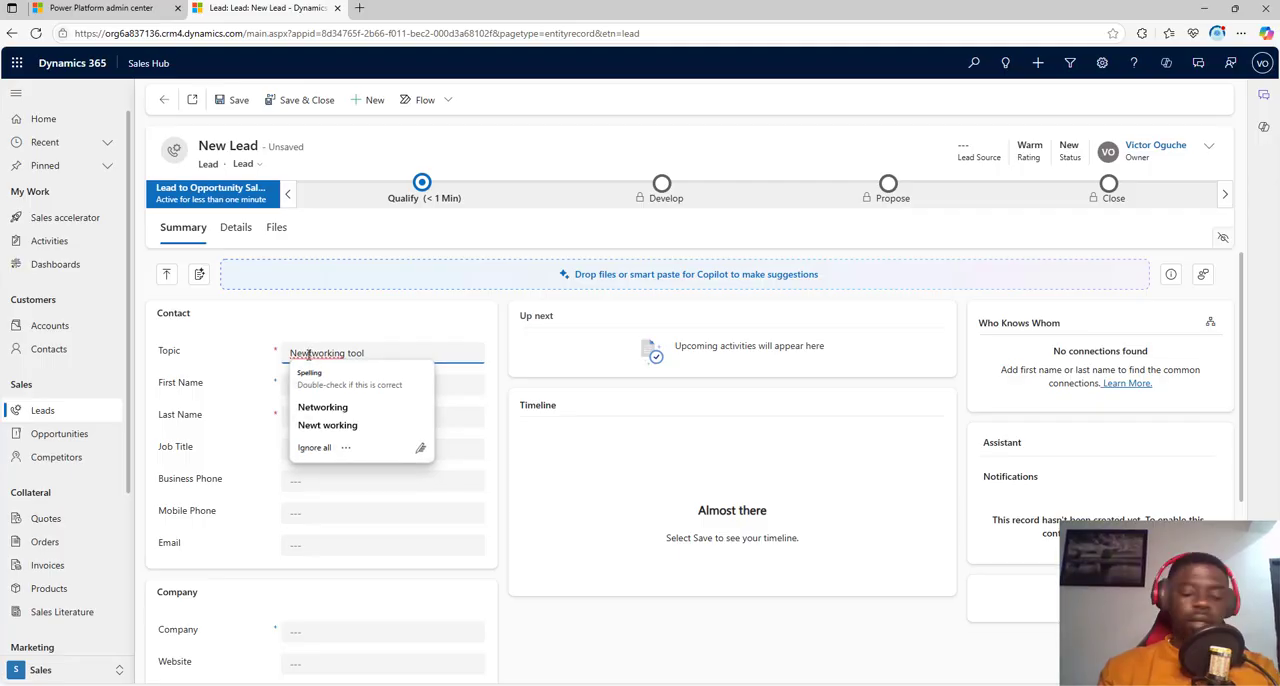
click(322, 407)
click(388, 385)
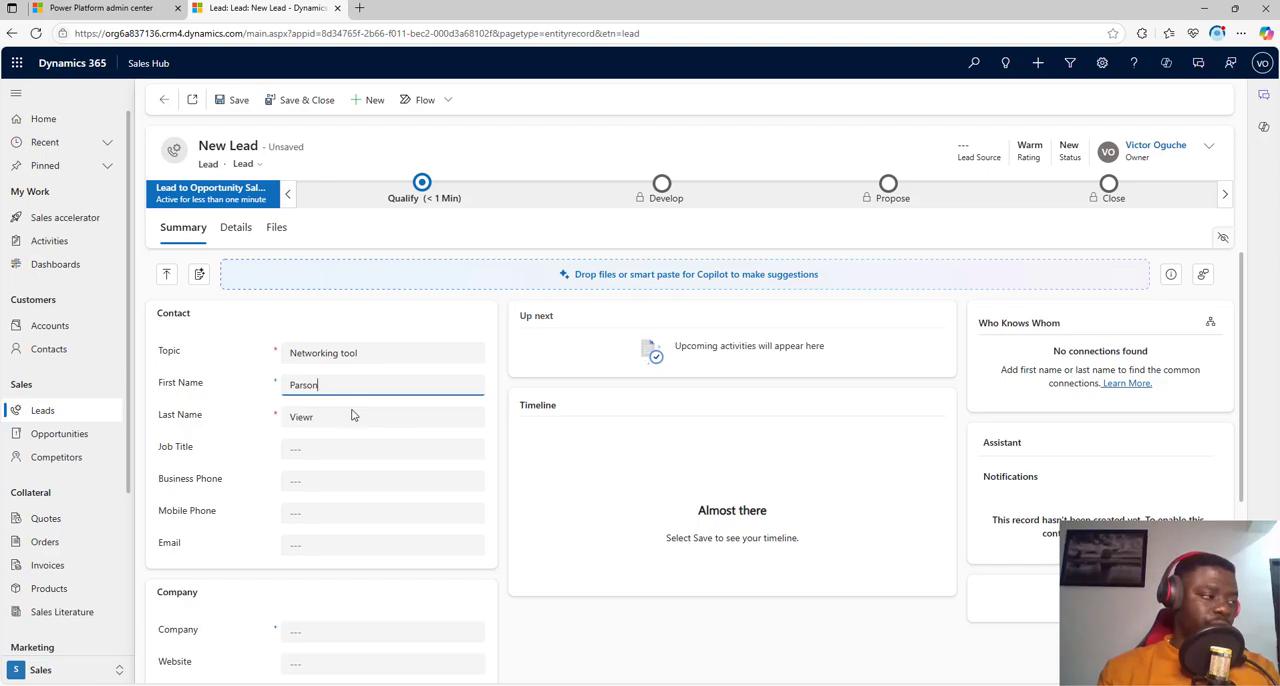
Step: Set the lead's job title to Developer and fill in the business phone number
click(314, 452)
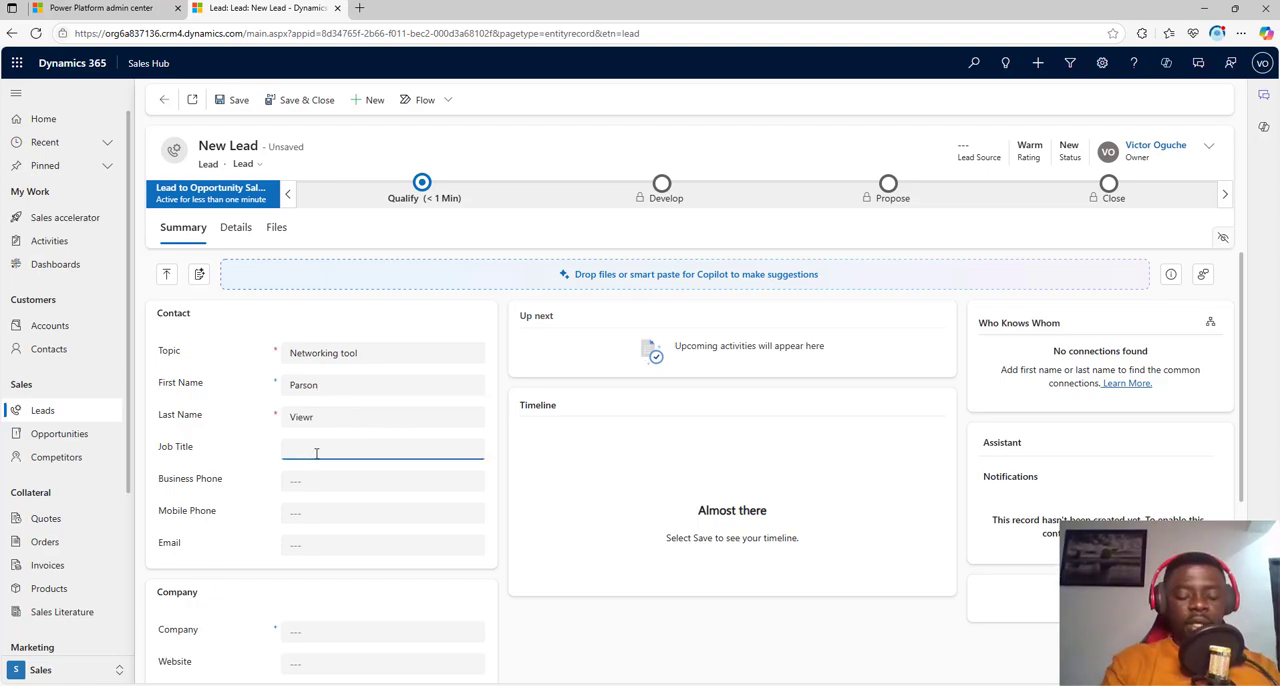
text(Develop)
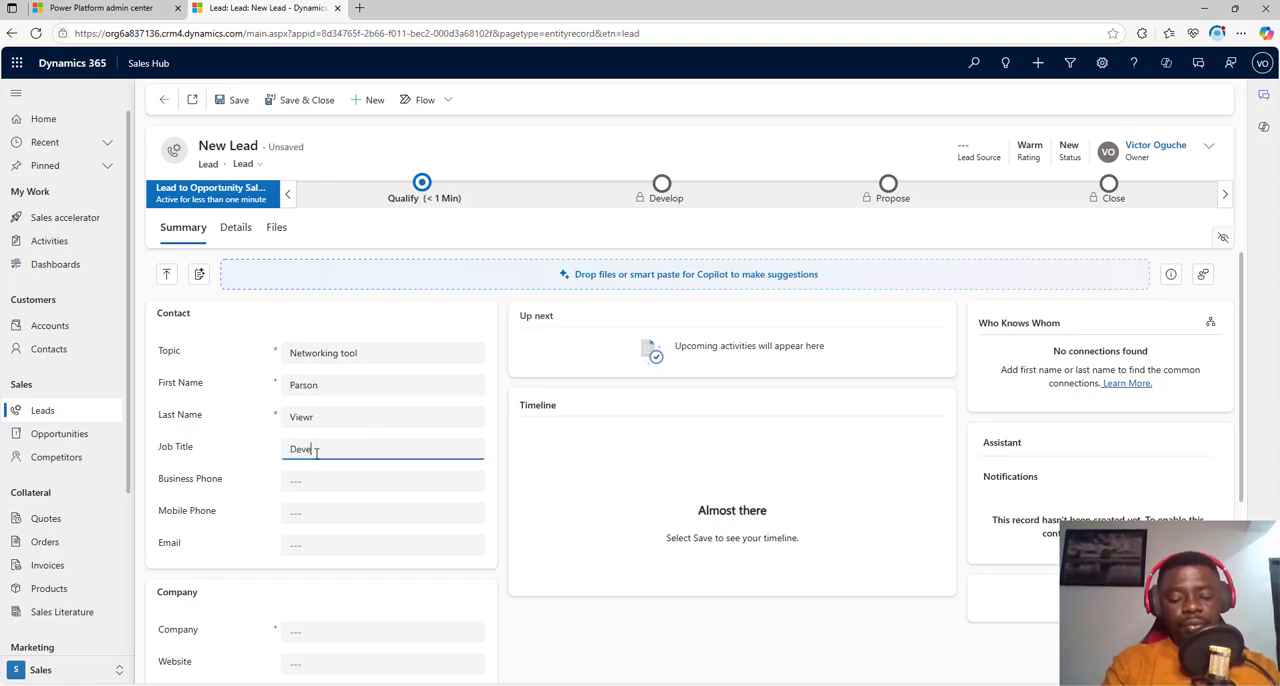
text(er)
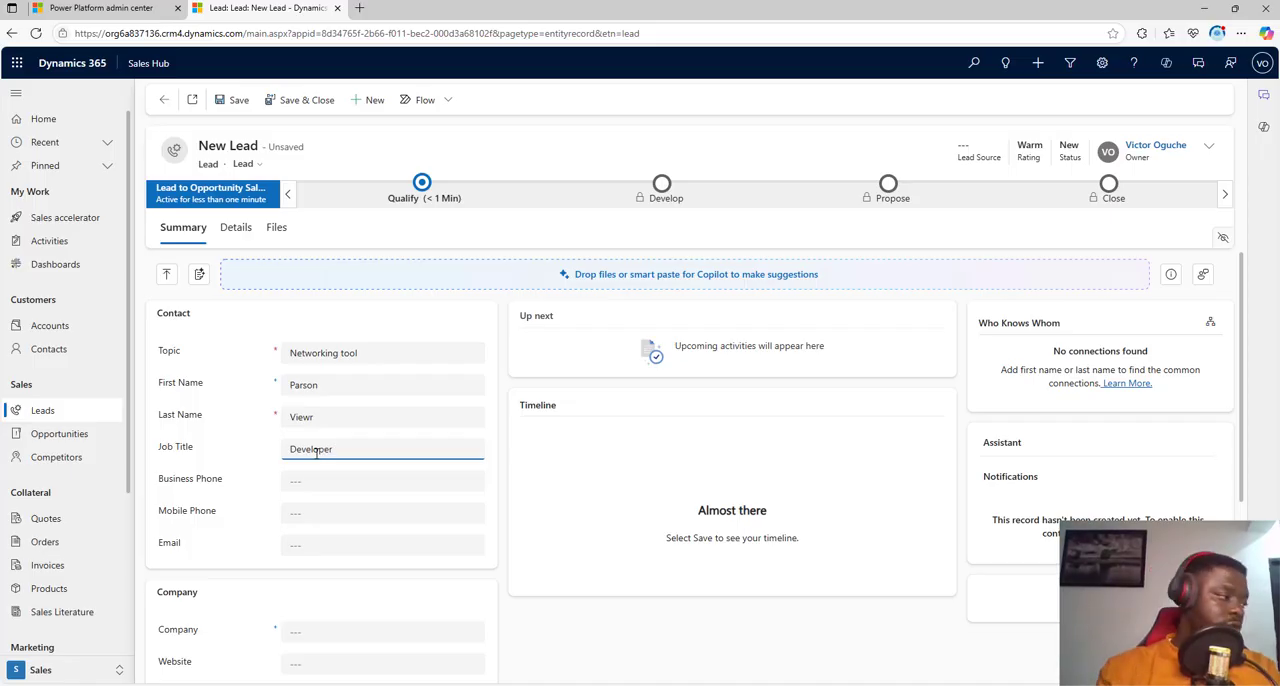
click(305, 479)
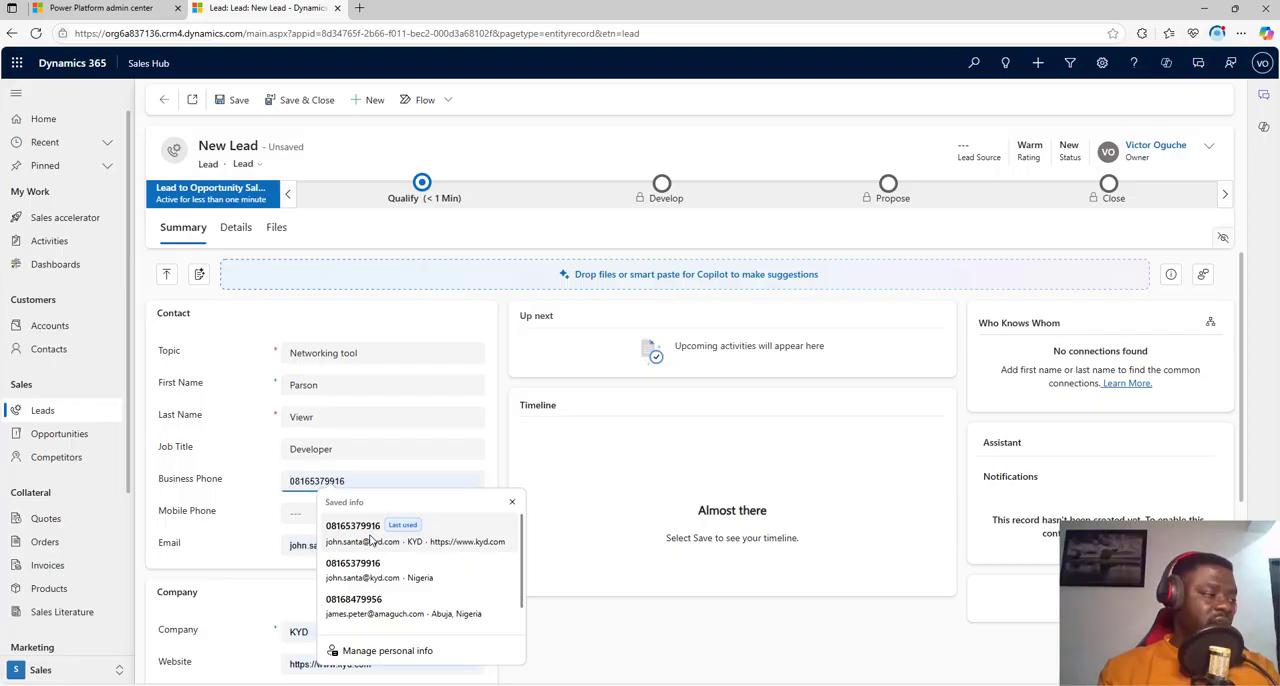
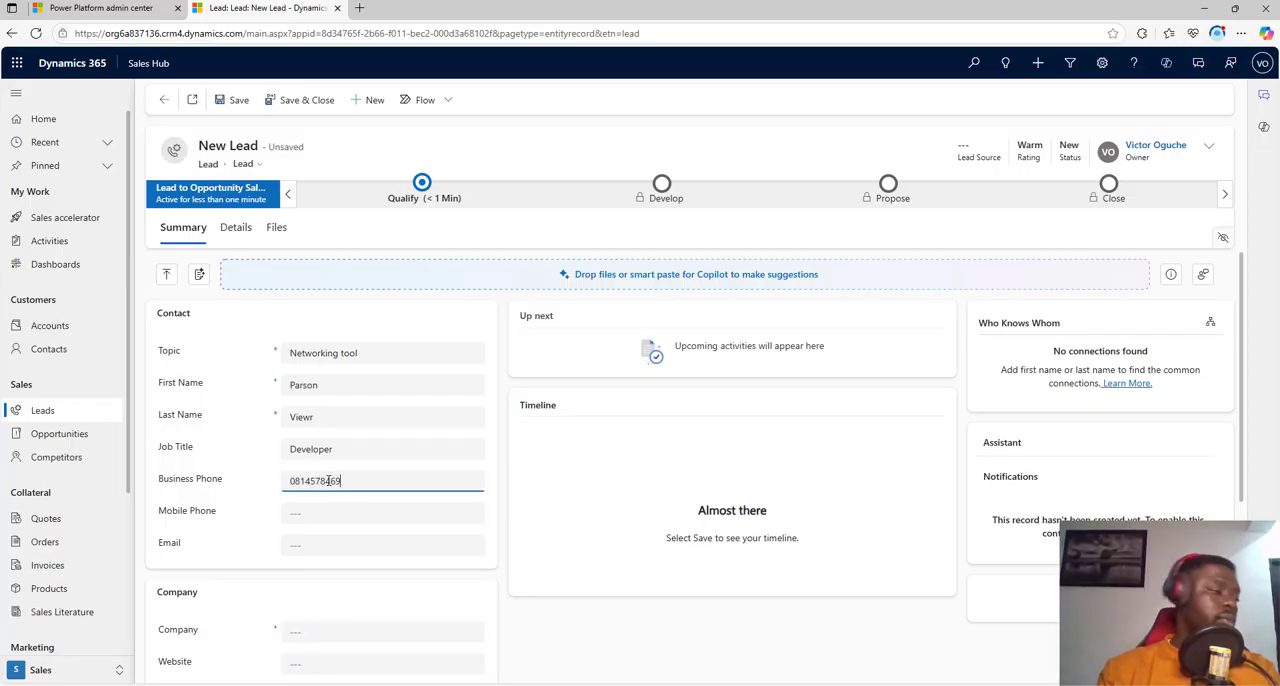
click(337, 526)
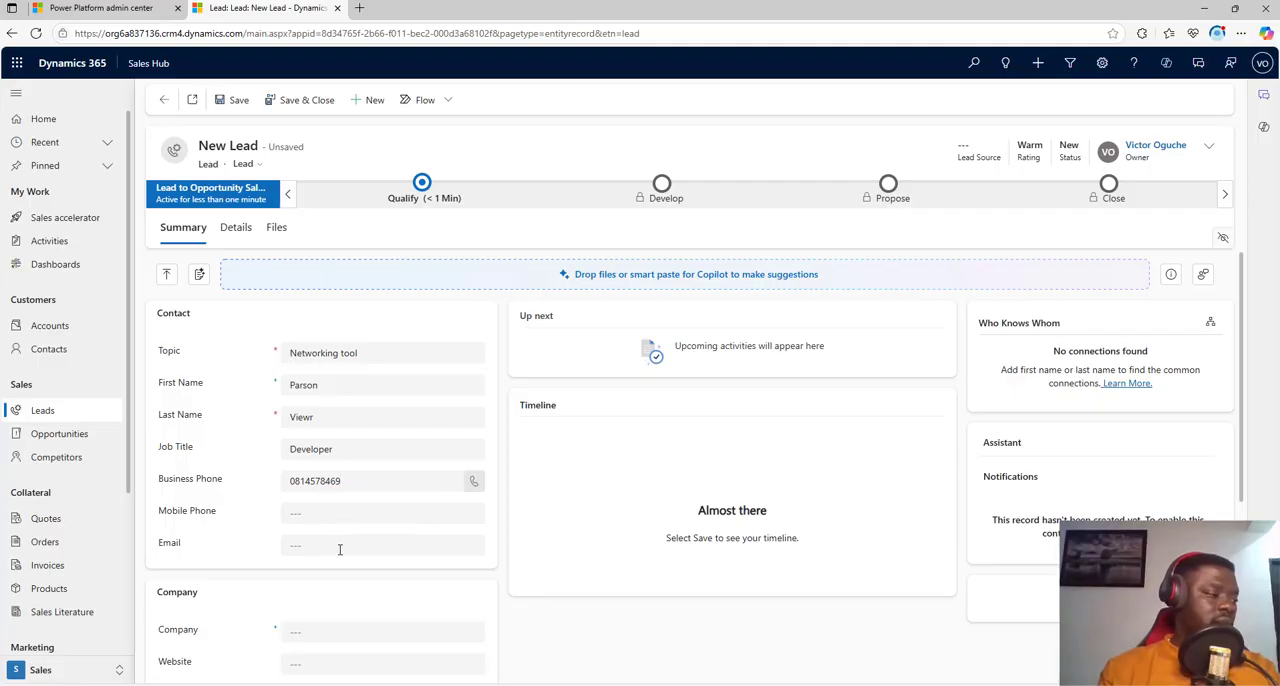
Step: Fill in the lead's e-mail address in the contact section
click(340, 549)
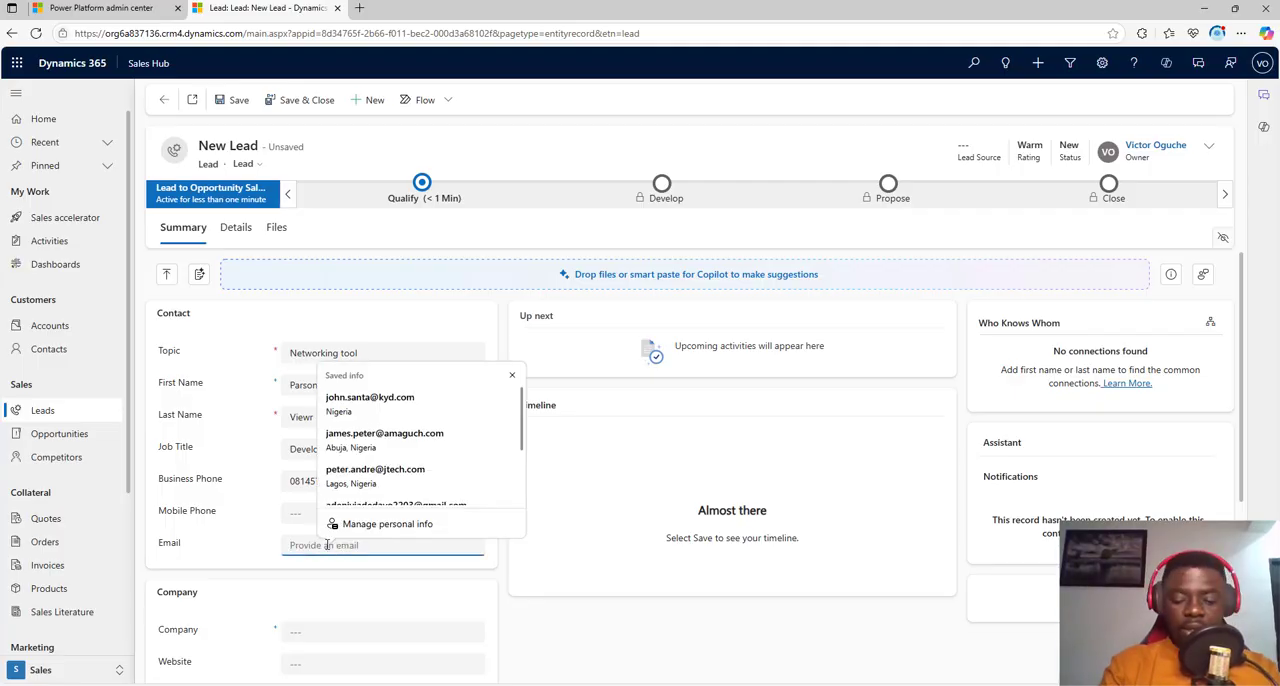
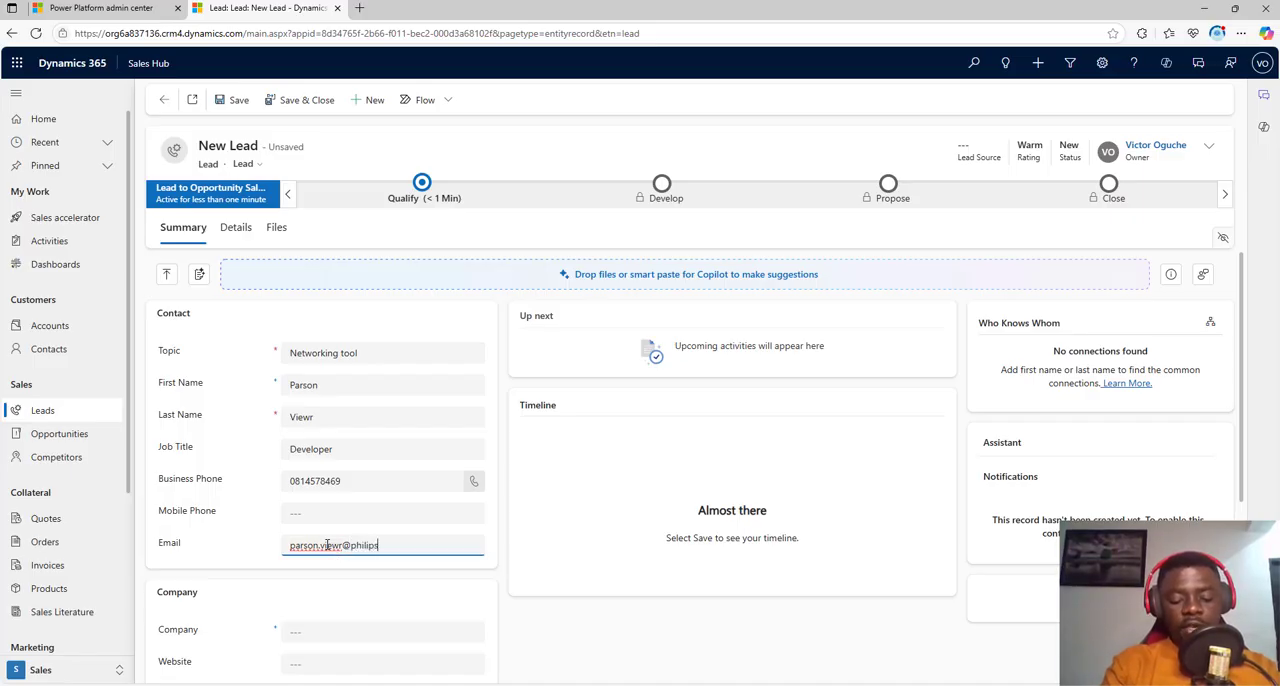
key(ctrl+a)
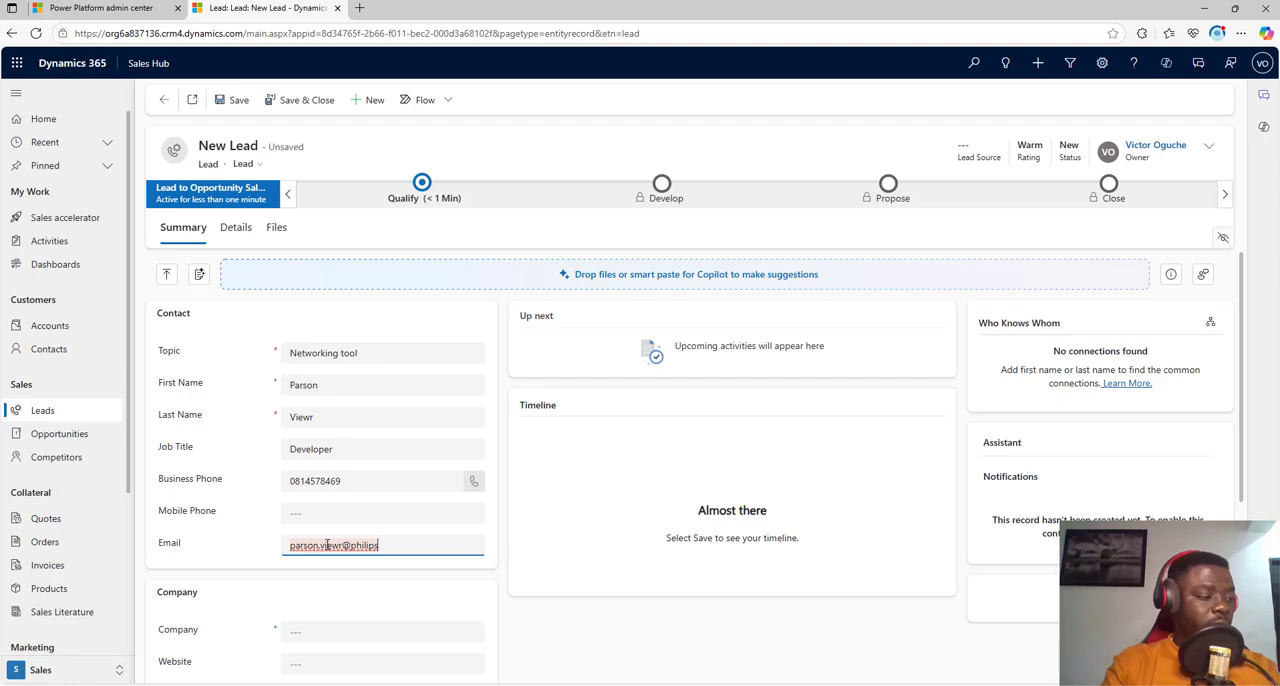
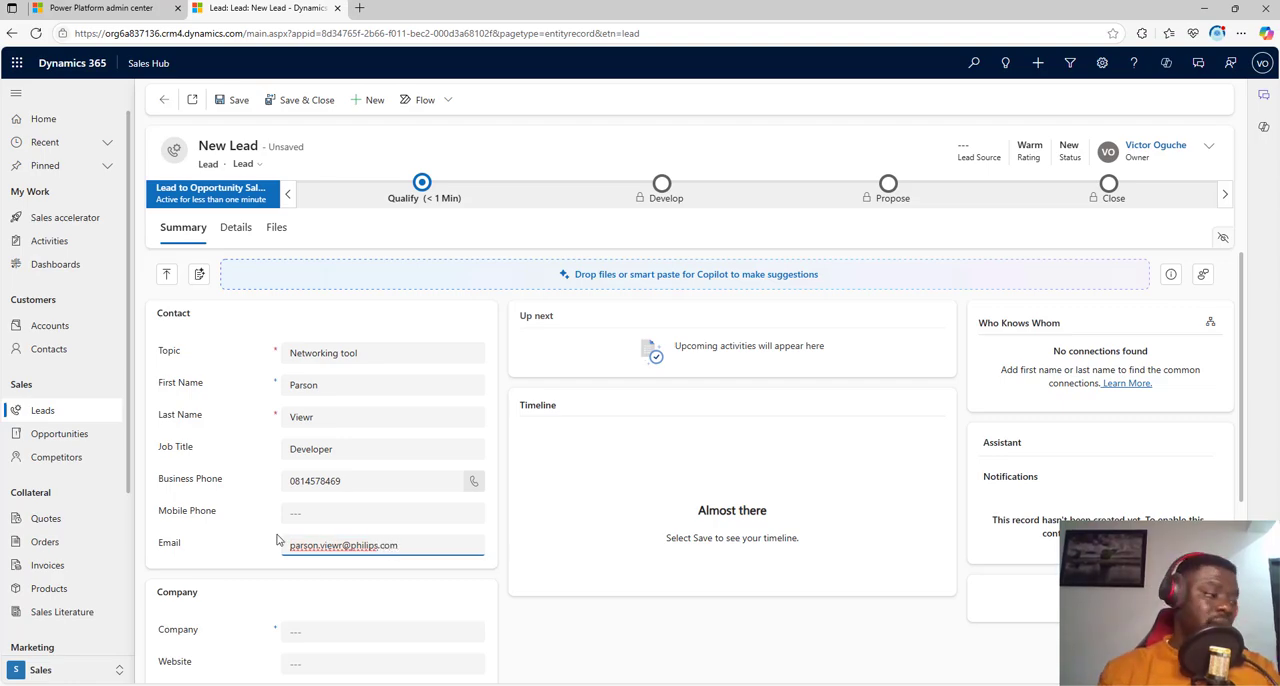
Step: Set the lead's company to "Philips Inc" in the company section
scroll(295, 600, down, 2)
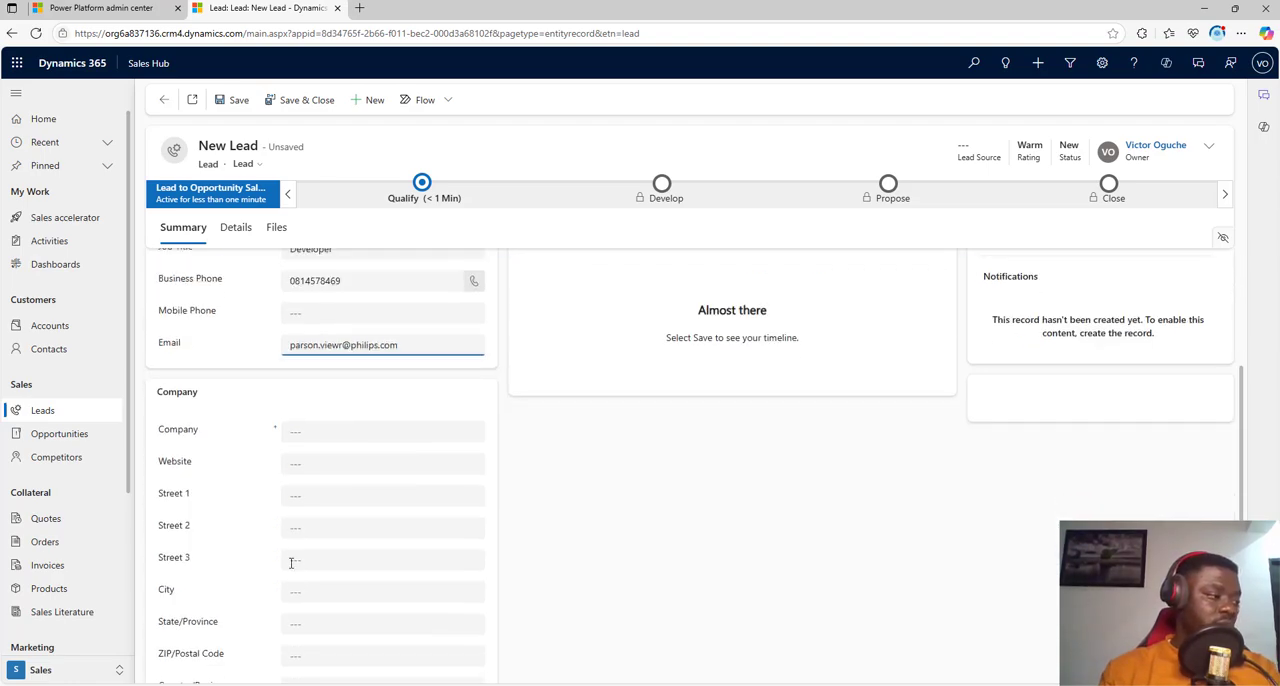
click(320, 431)
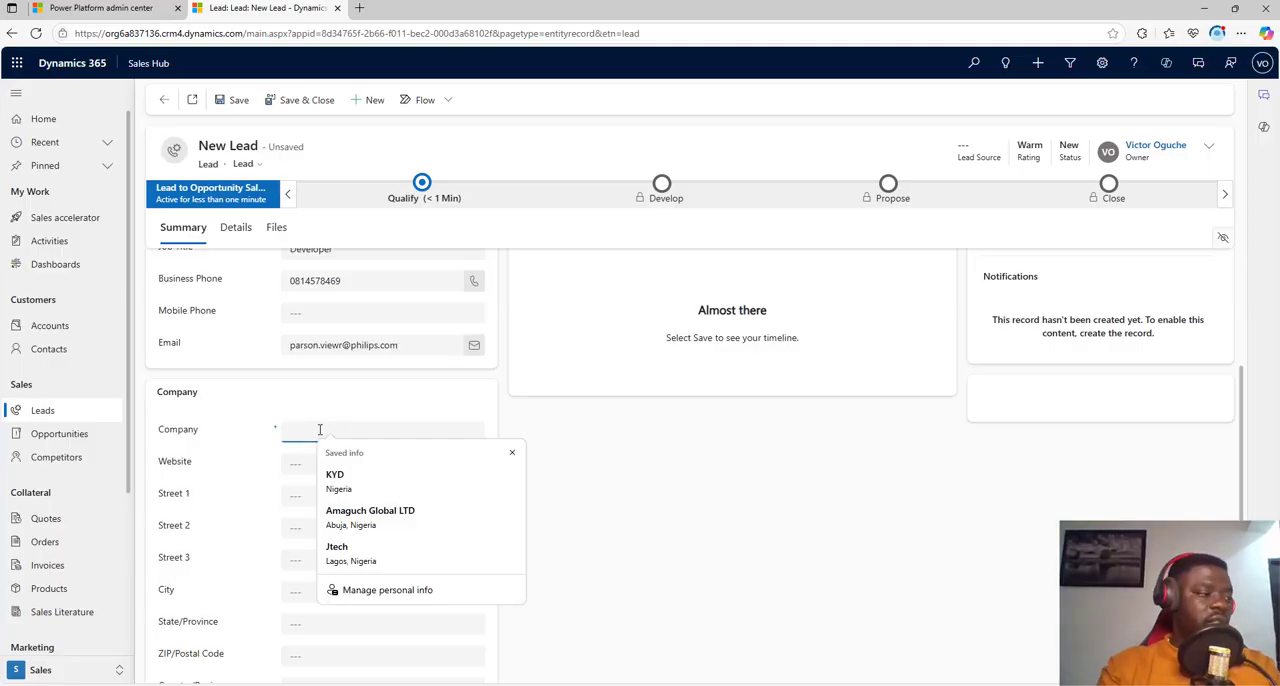
text(Plip)
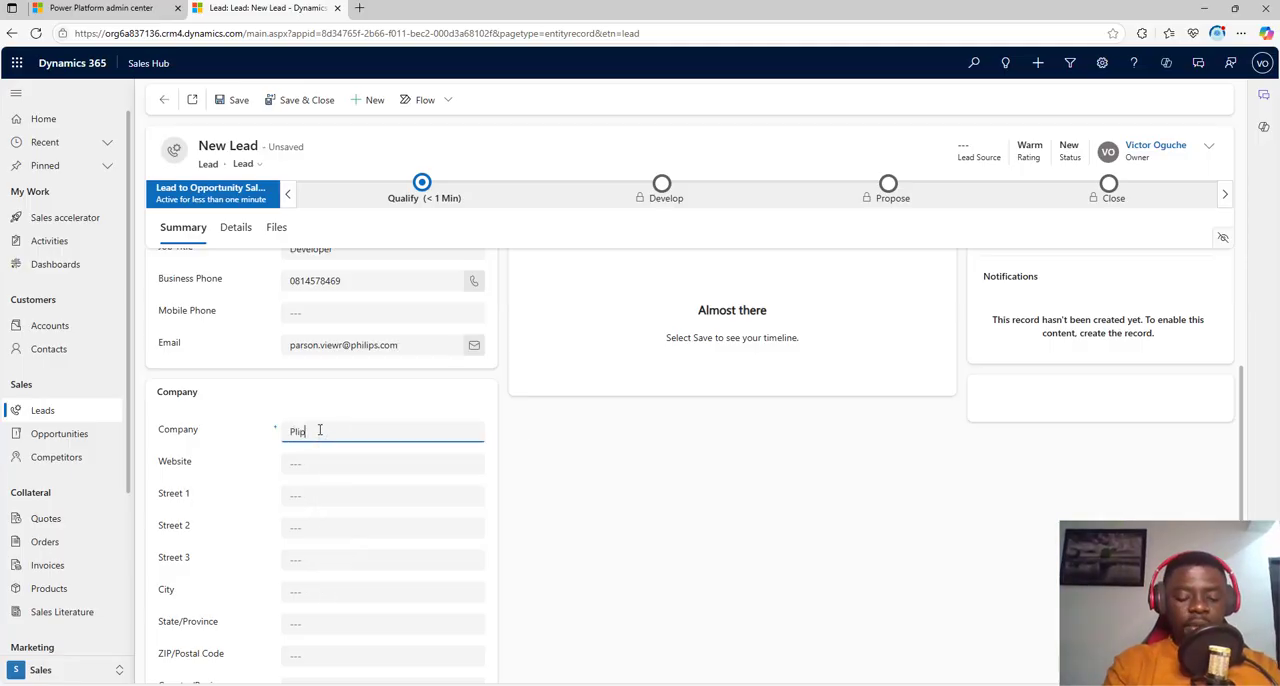
text(hs)
key(BackSpace)
key(BackSpace)
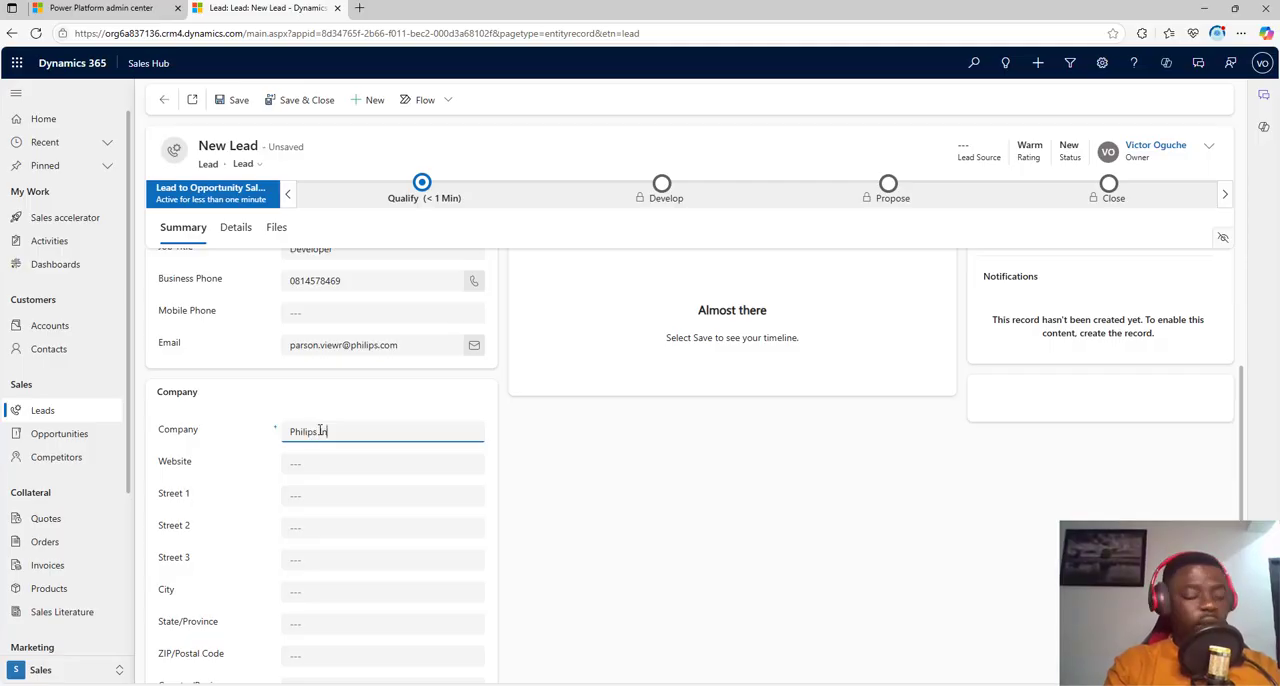
text(c)
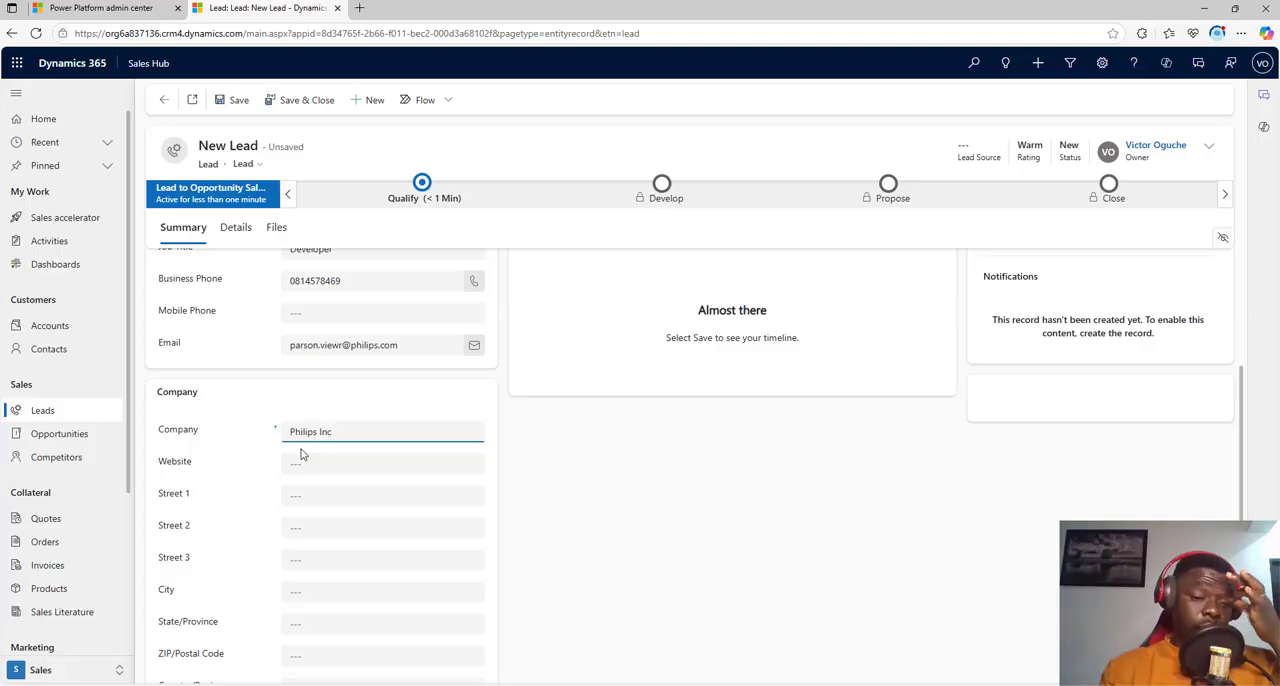
click(318, 465)
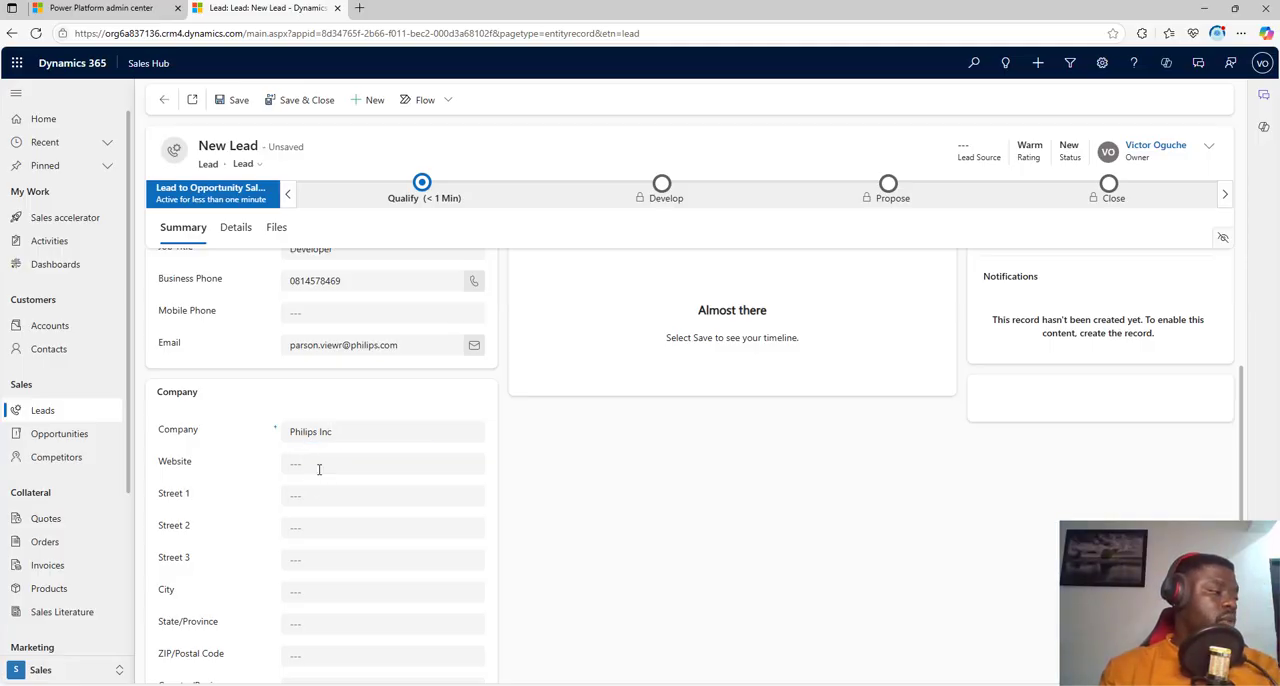
text(www.)
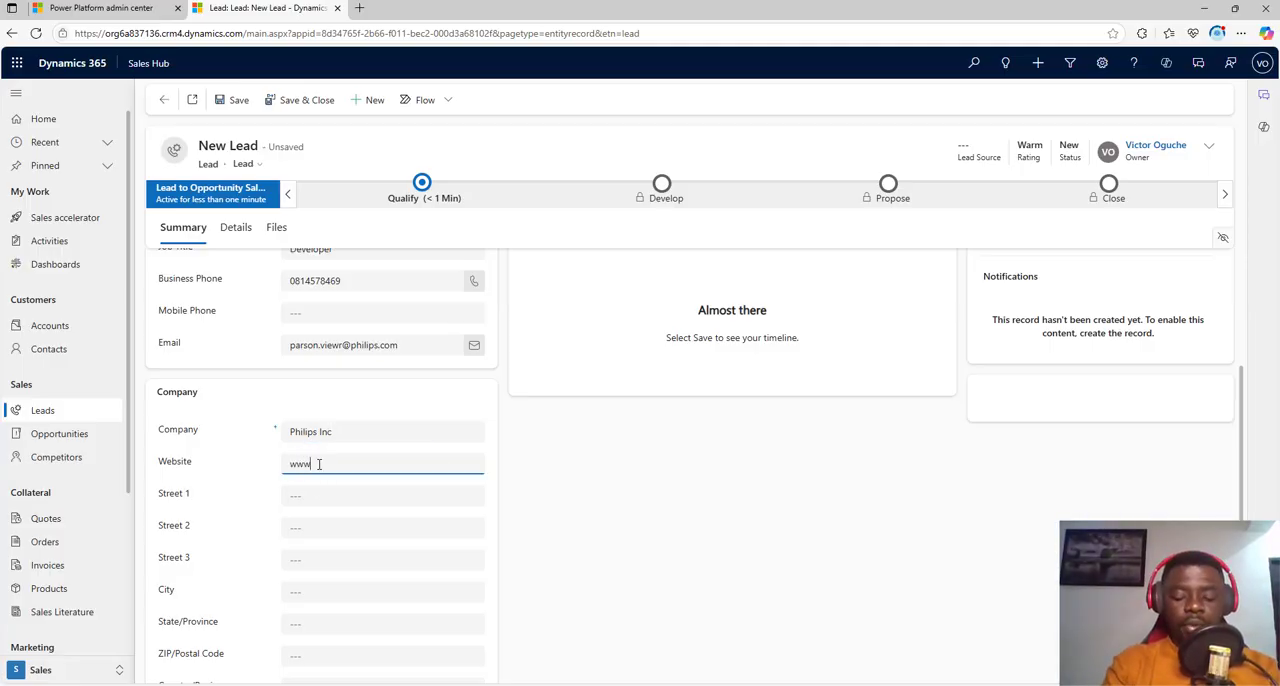
text(philips)
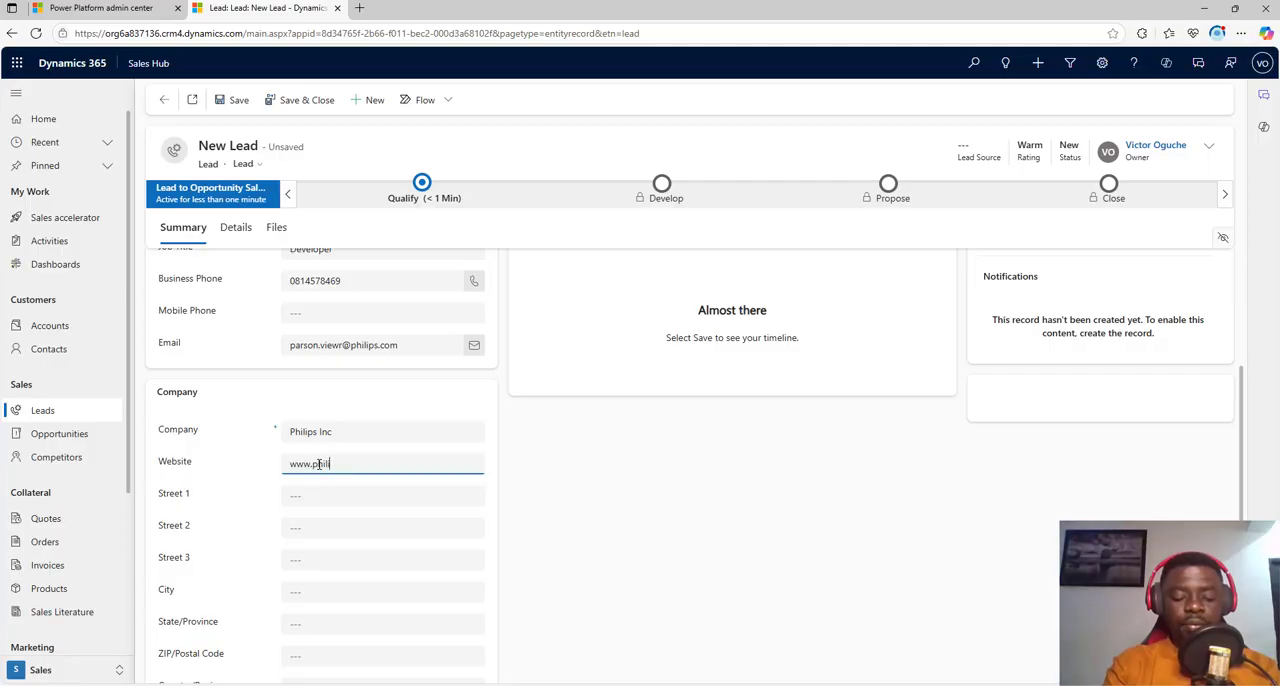
text(.com)
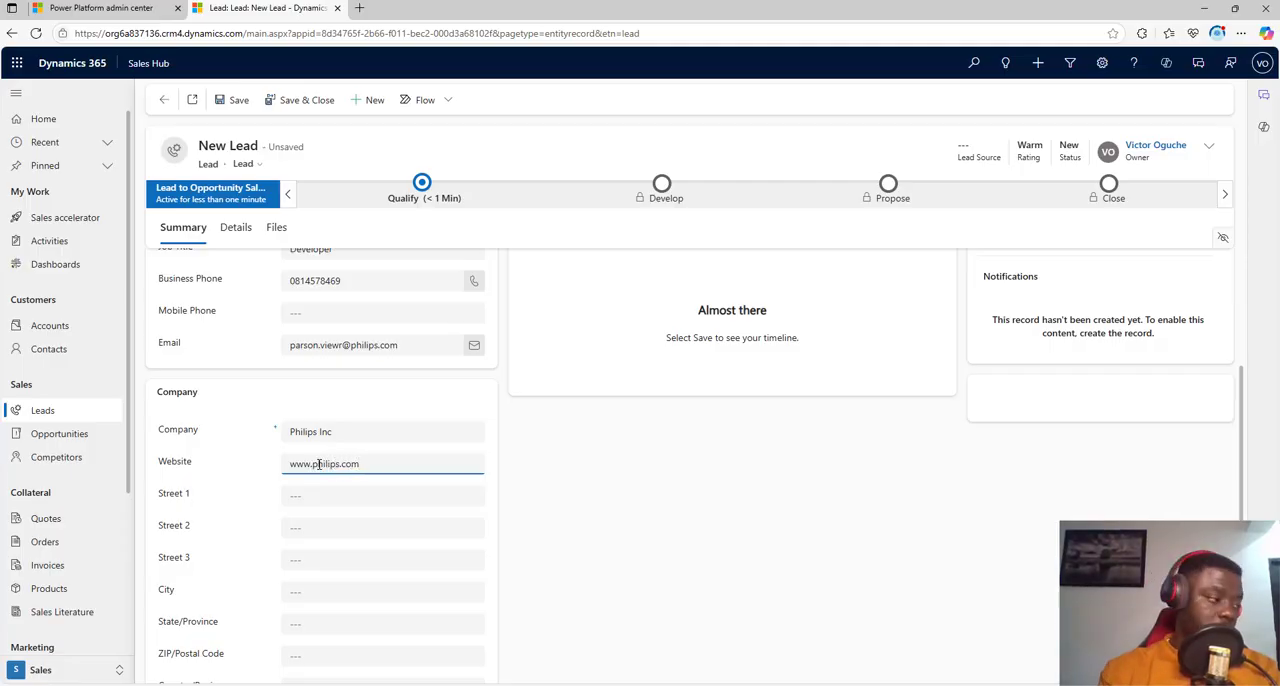
scroll(316, 493, down, 2)
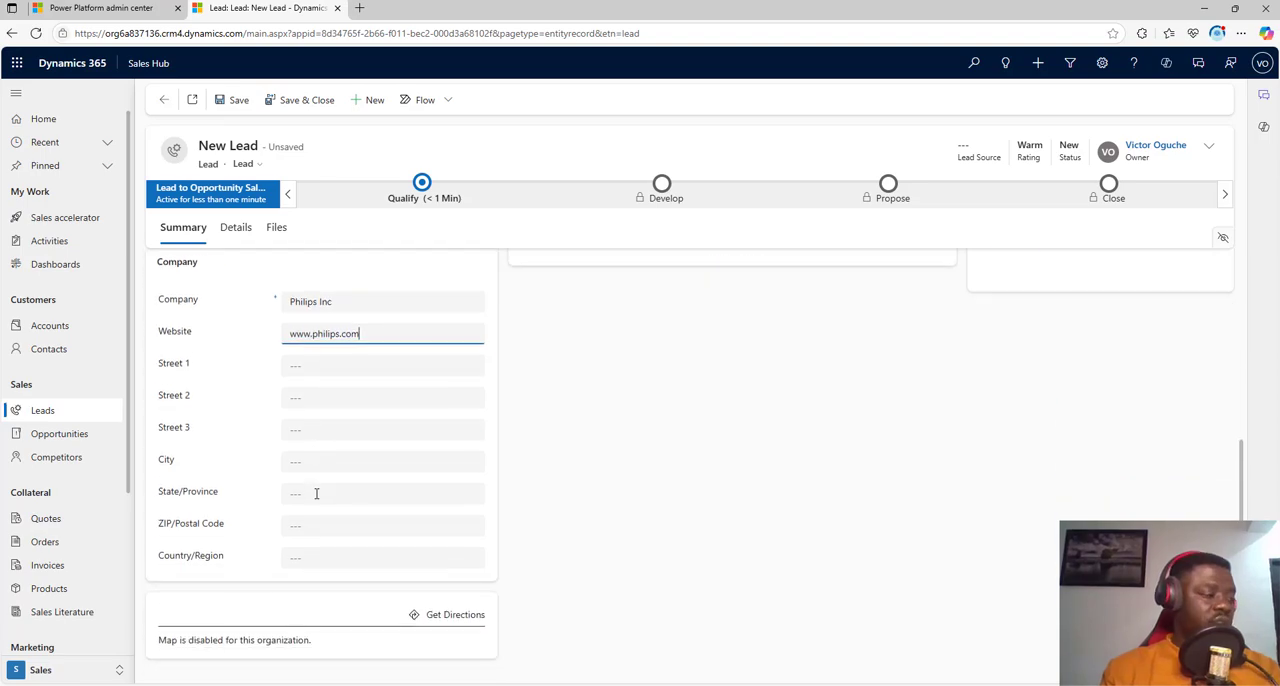
scroll(316, 530, up, 5)
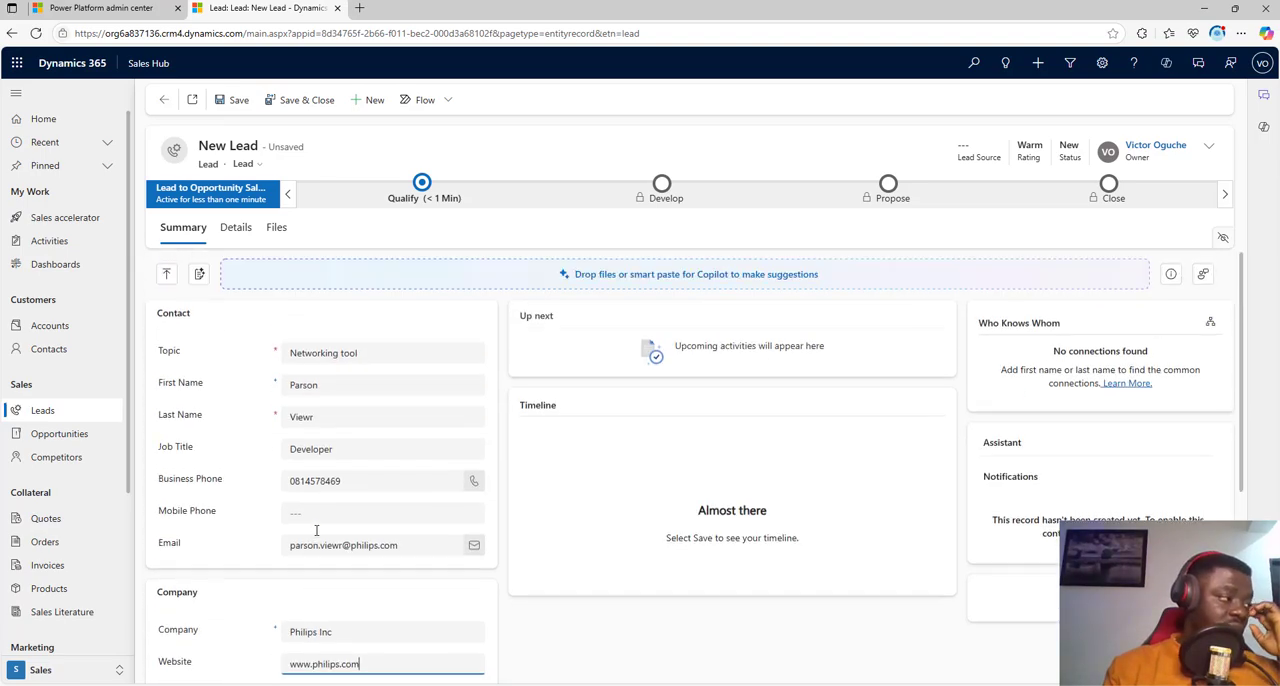
click(283, 423)
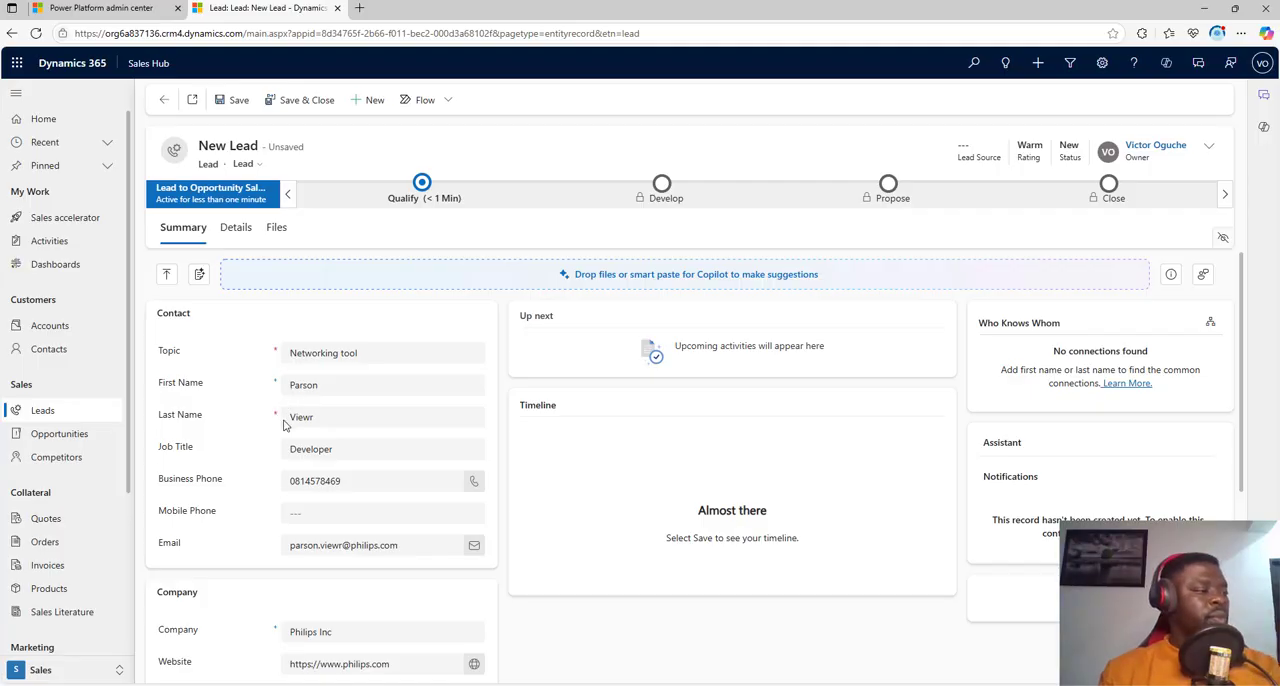
Step: Check the remaining company address fields and save the new lead record
scroll(311, 490, down, 5)
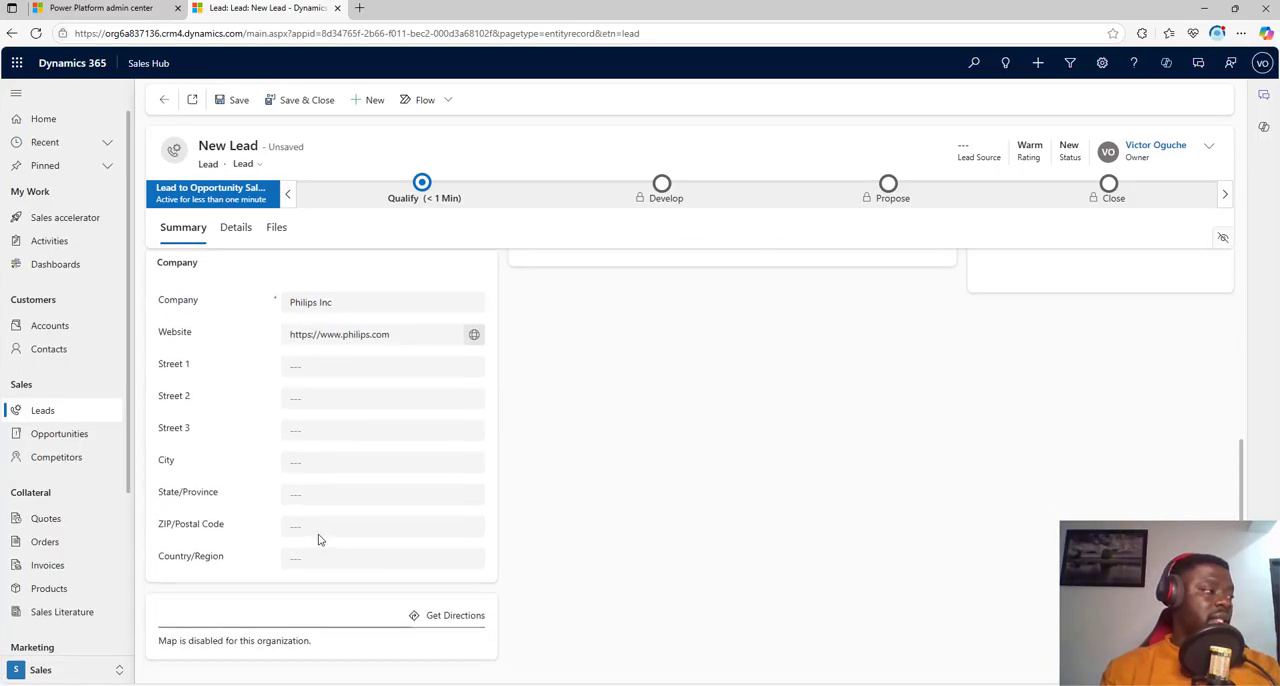
scroll(317, 534, up, 5)
click(235, 100)
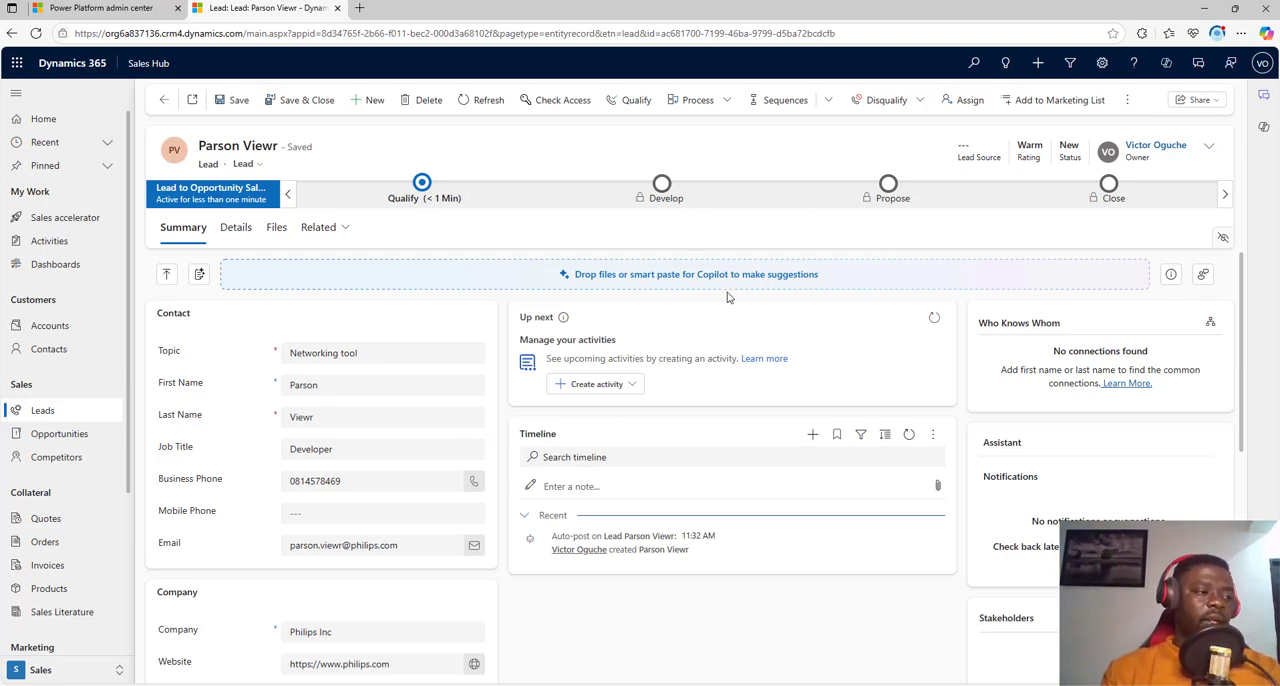
Step: Connect the lead to the "High volume outbound prospecting" sequence and assign it to the proposed seller
click(830, 104)
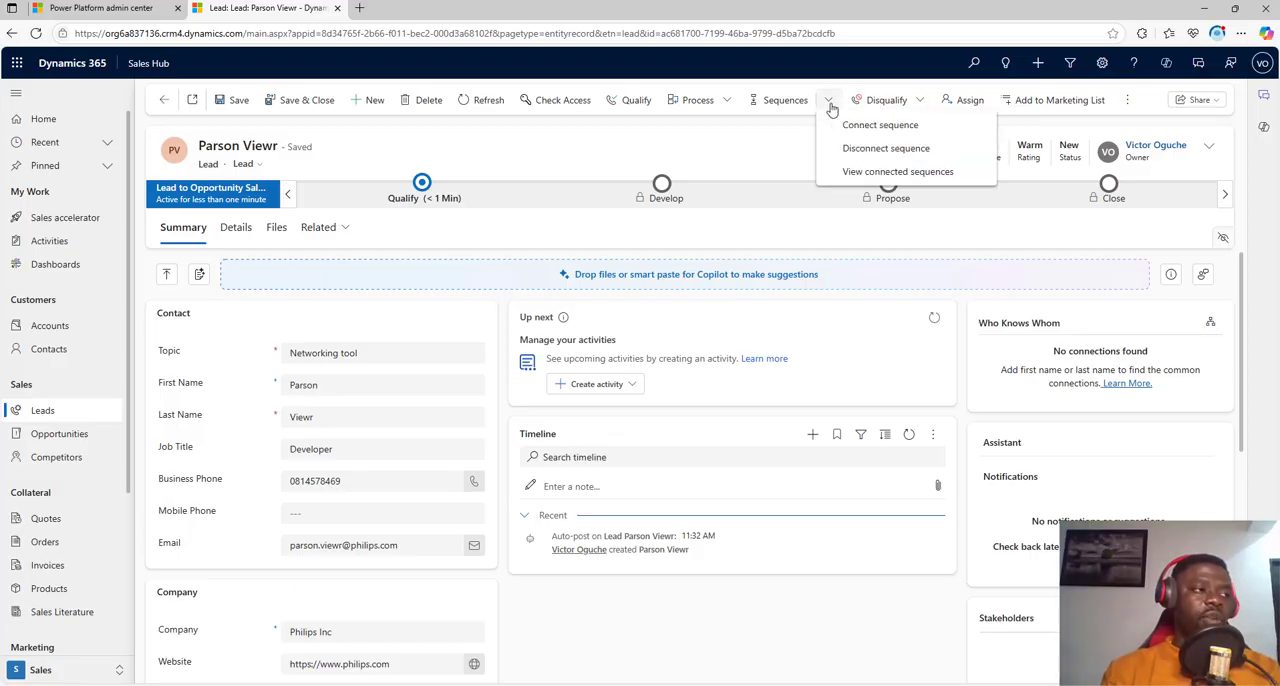
click(872, 128)
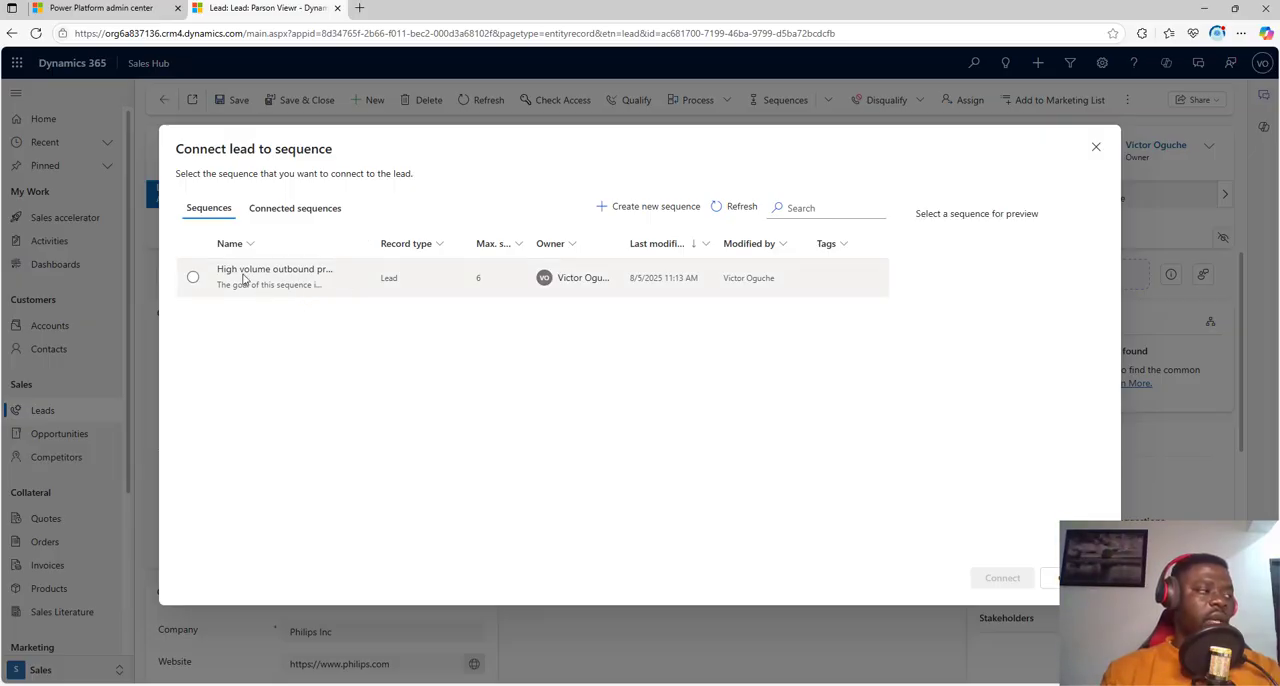
click(193, 277)
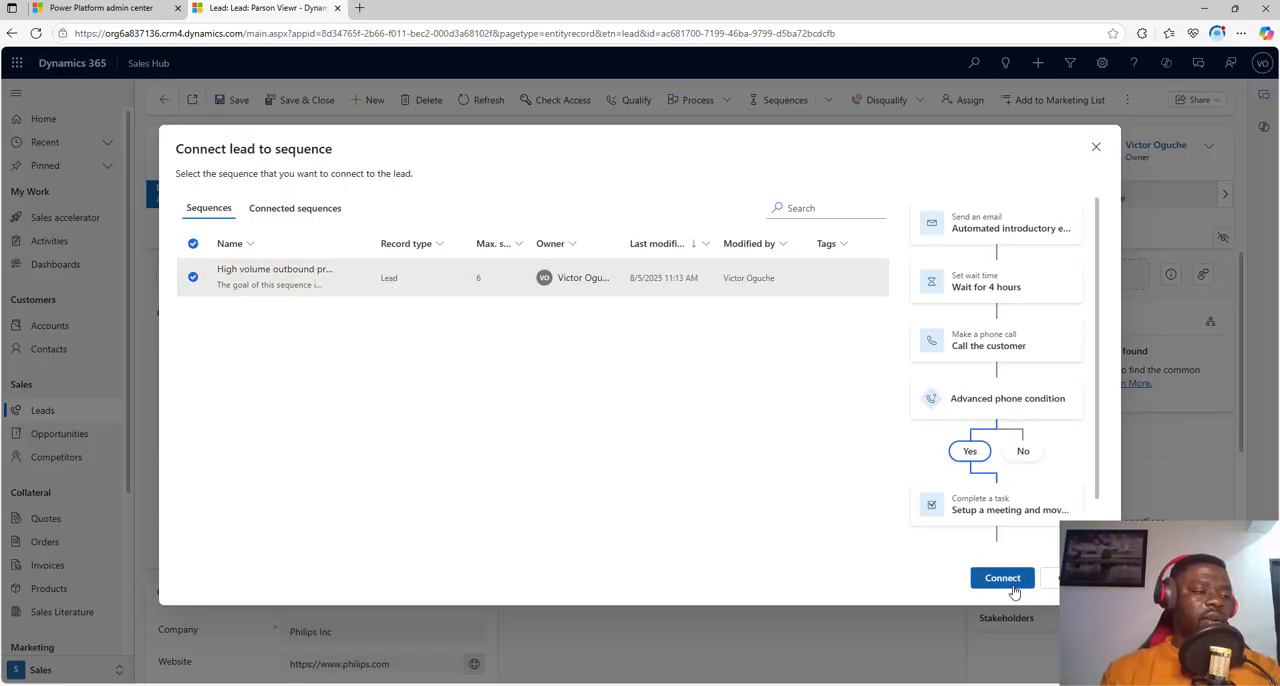
click(1004, 580)
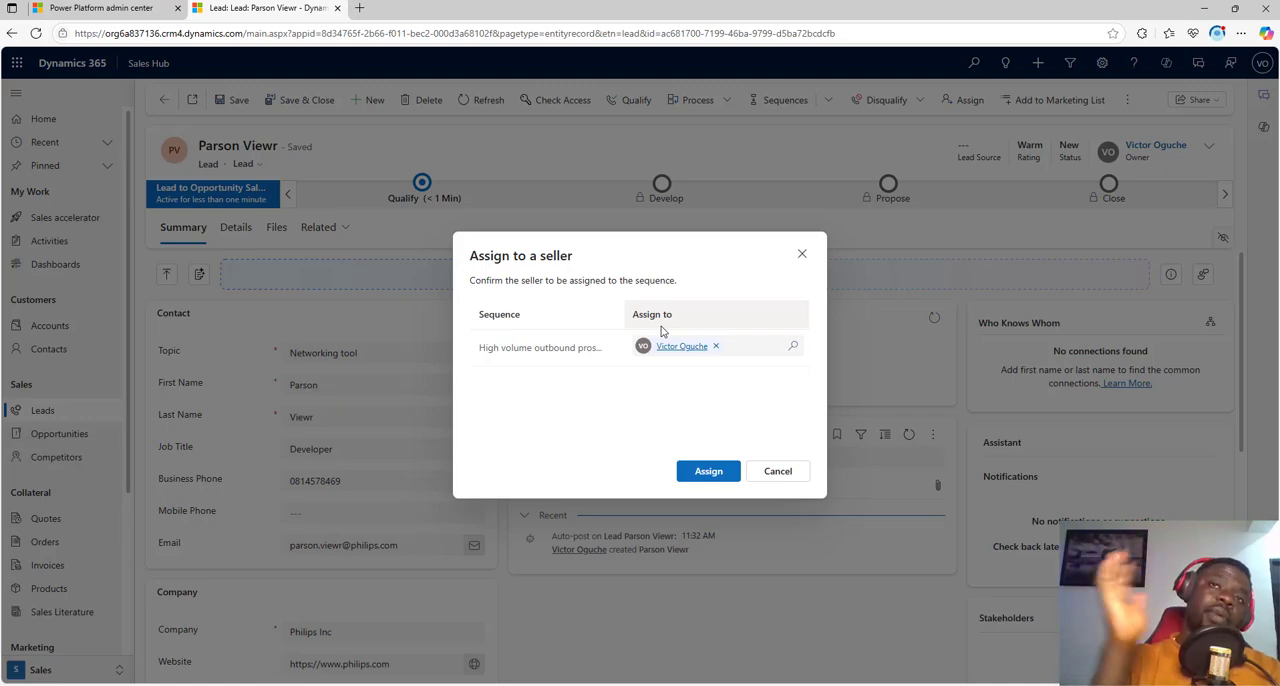
click(709, 471)
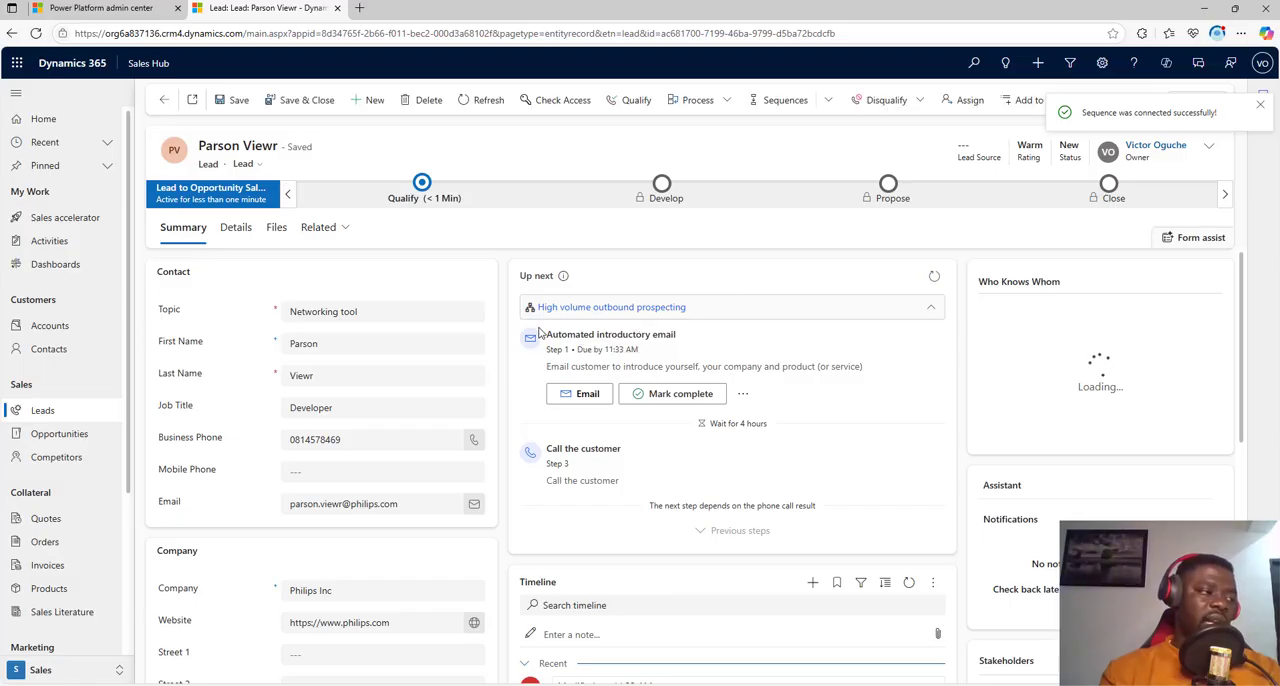
Step: Open the sequence's automated introductory email, review its message and recipient, and complete that email step
drag(547, 337, 678, 340)
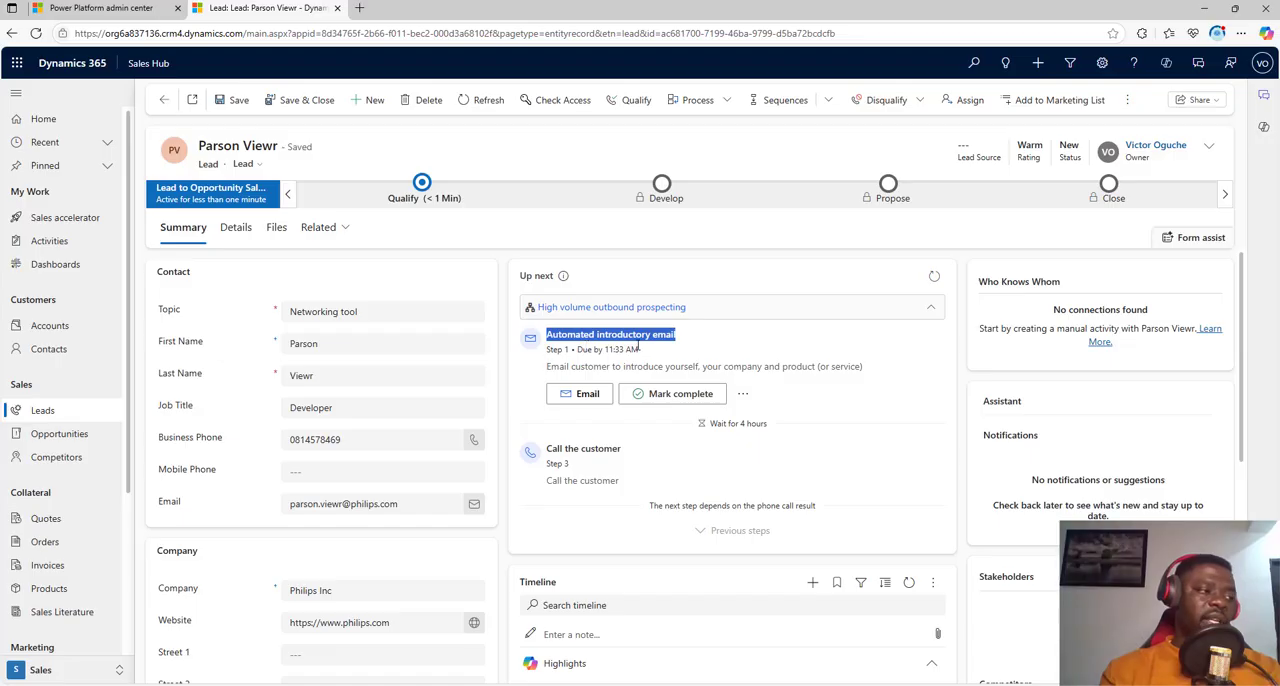
click(587, 394)
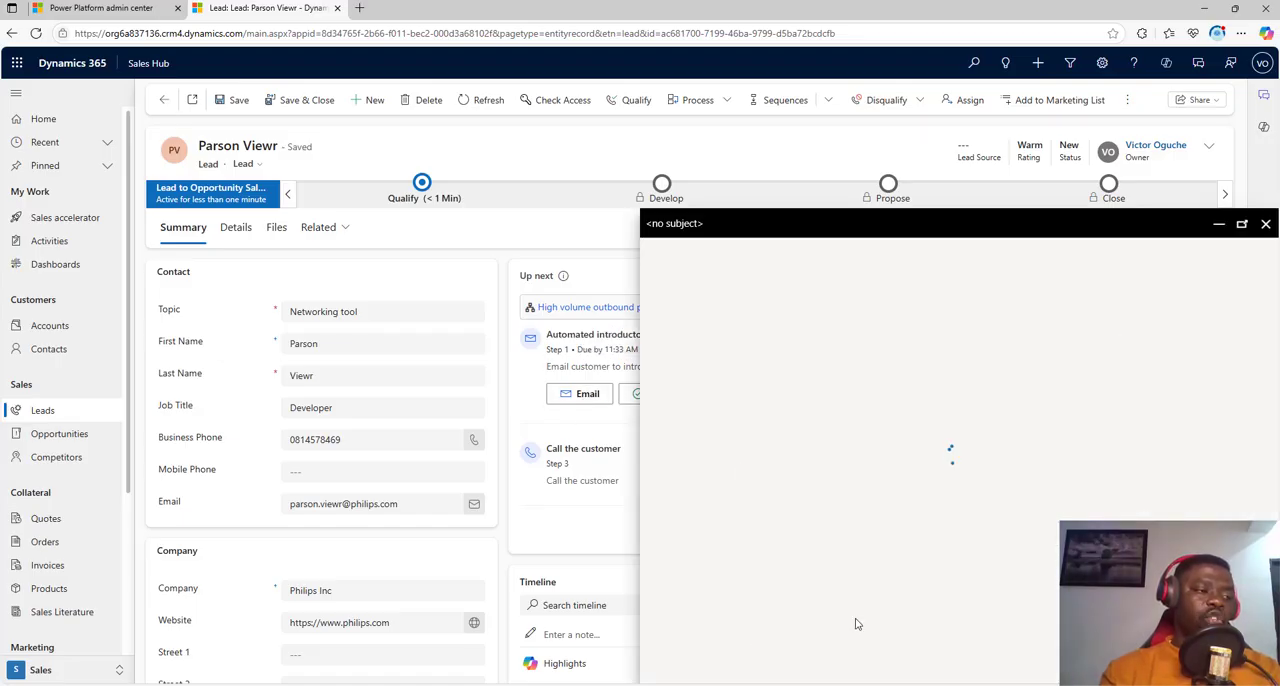
drag(942, 204, 1164, 210)
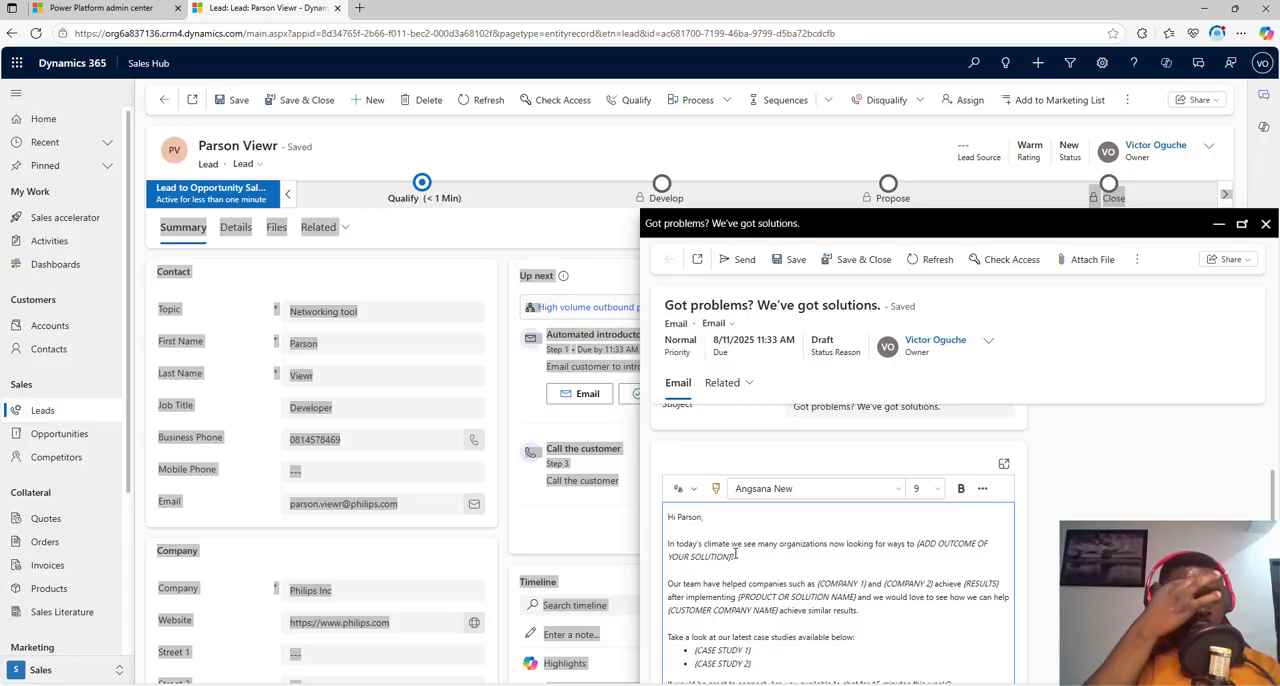
scroll(738, 556, down, 3)
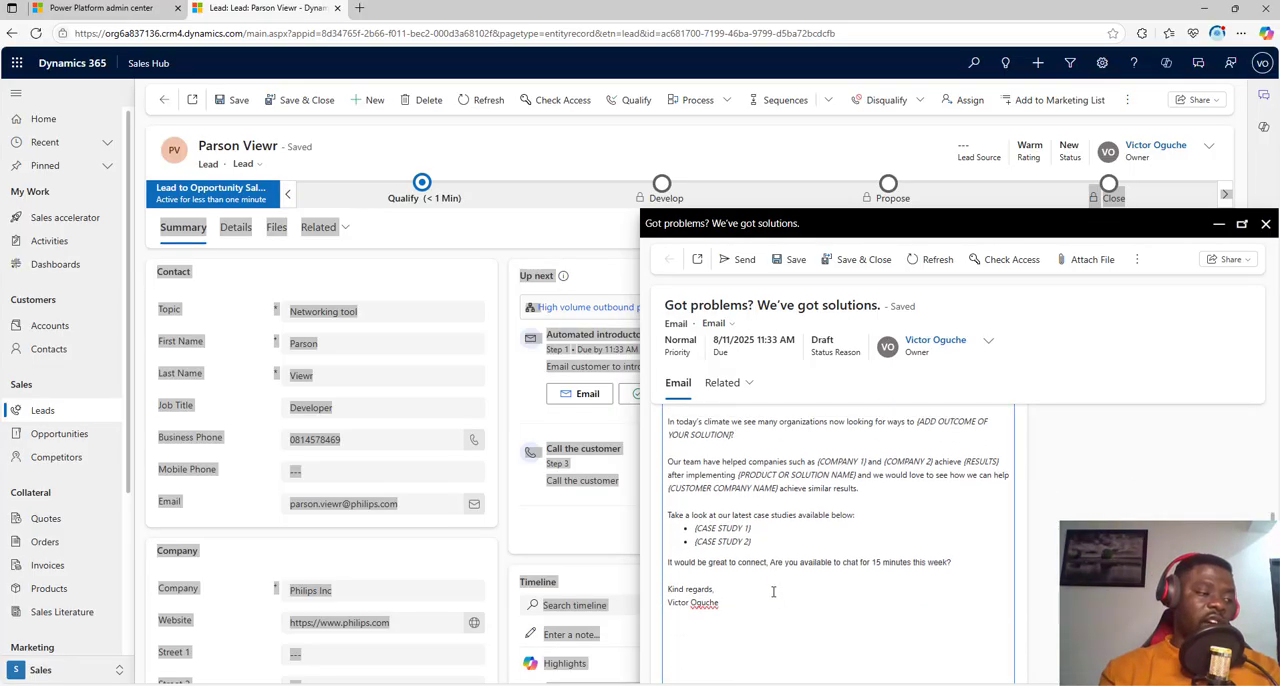
scroll(779, 590, up, 3)
scroll(779, 590, up, 2)
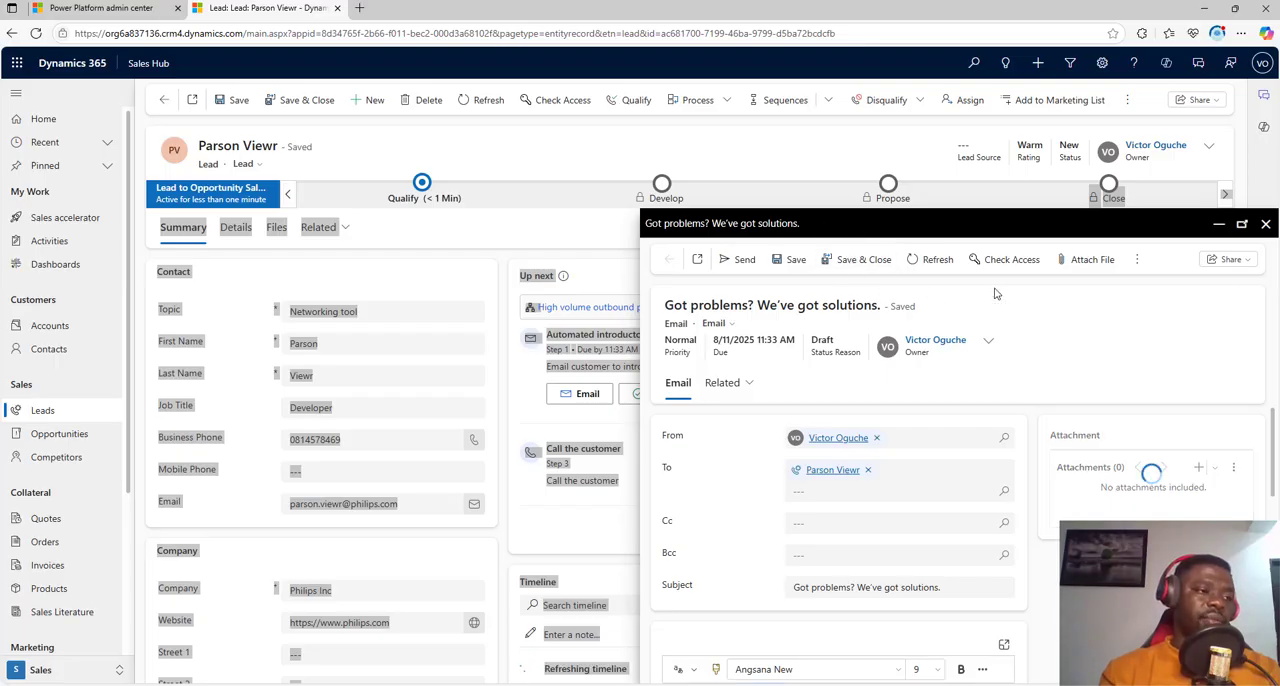
click(1266, 224)
click(816, 326)
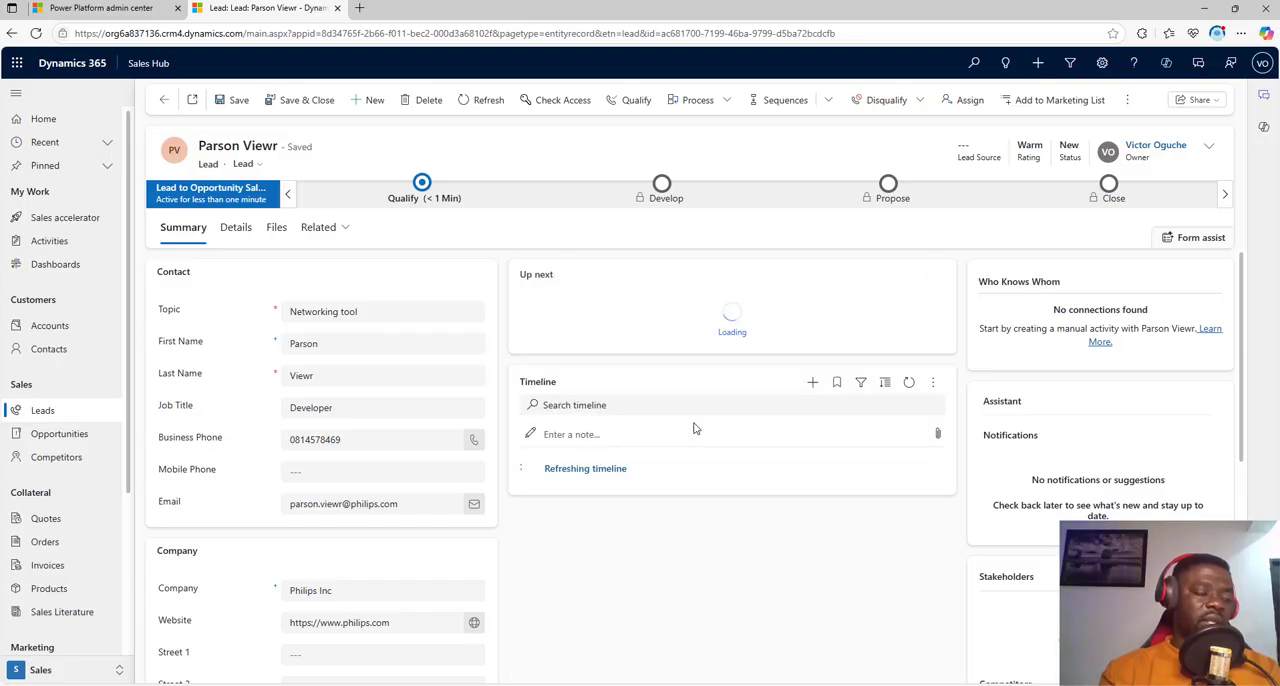
Step: Review the phone call and email activities in the lead's timeline
scroll(650, 536, down, 3)
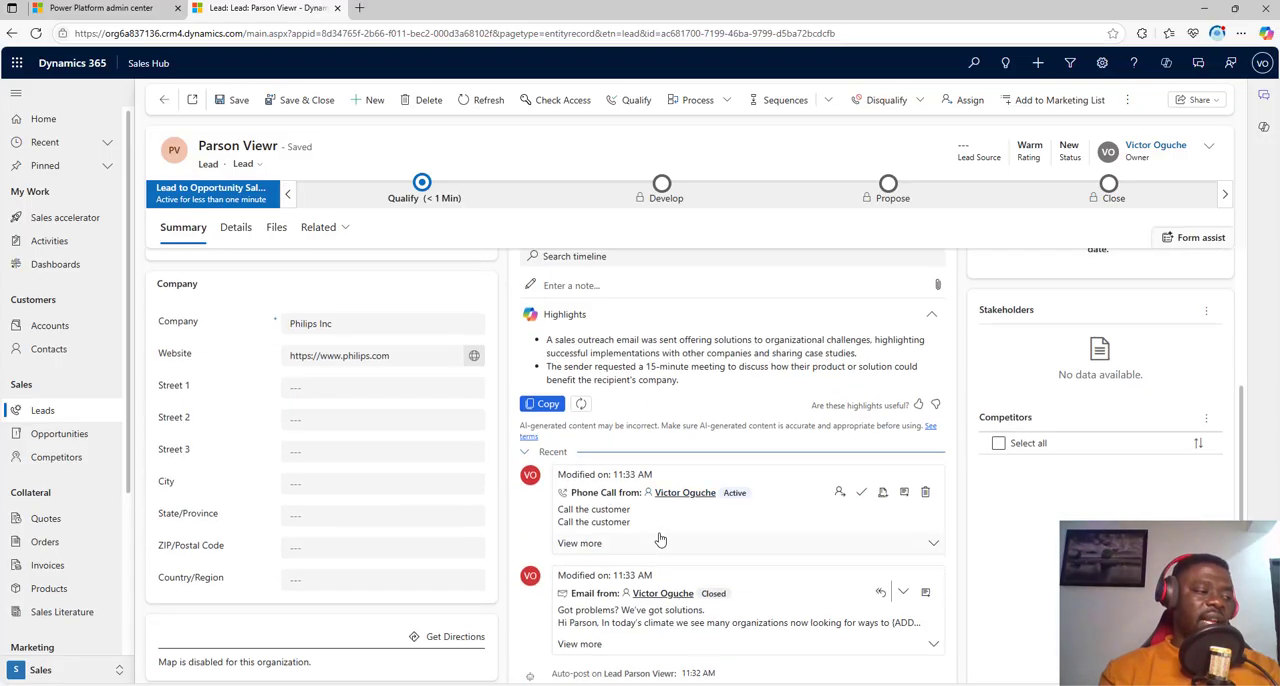
scroll(660, 540, down, 1)
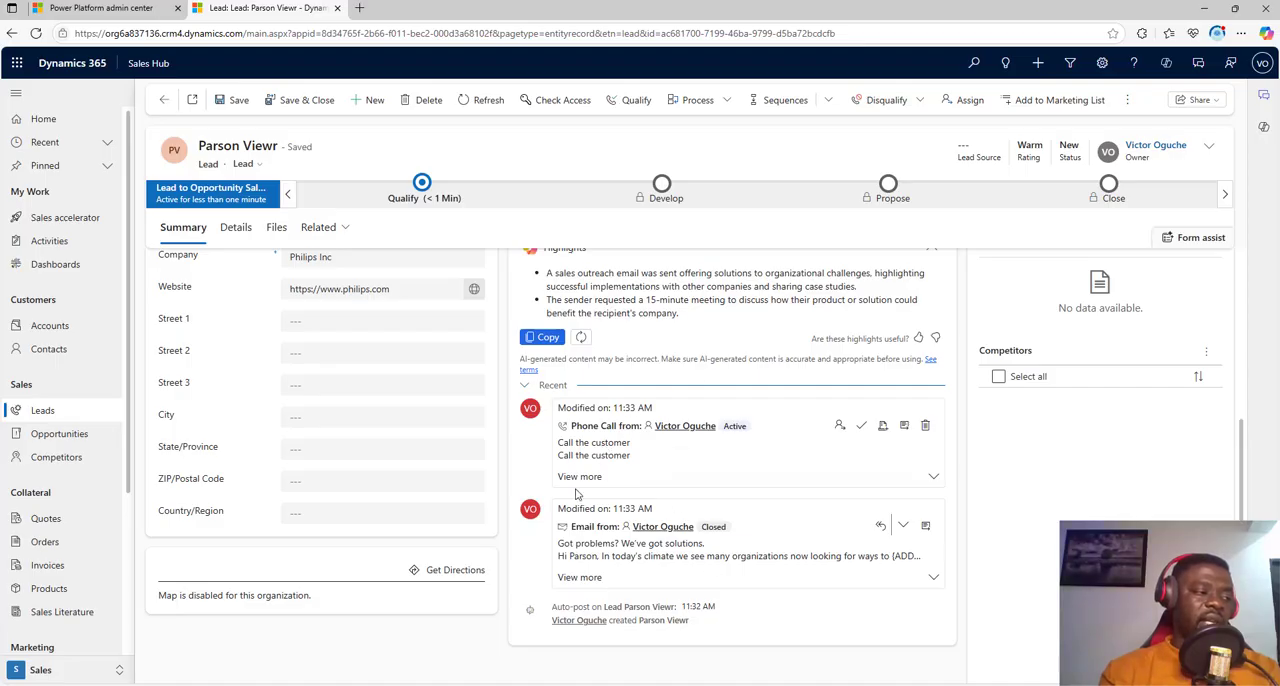
scroll(553, 510, up, 5)
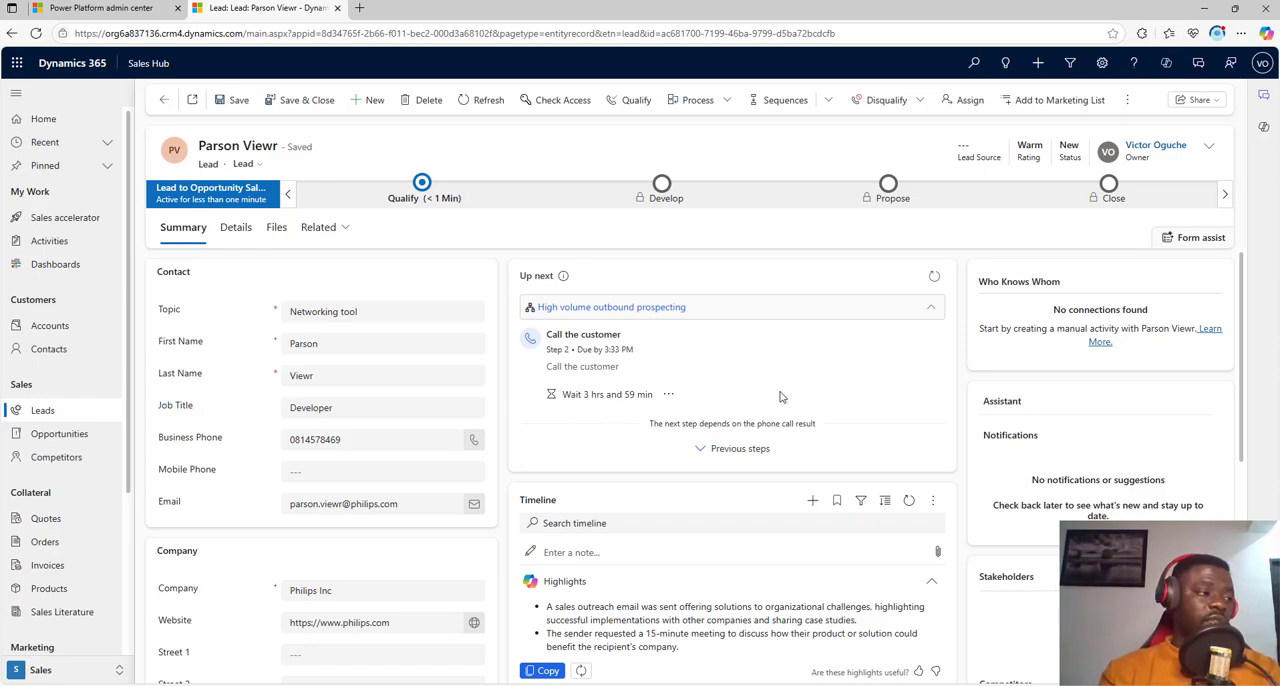
Step: Open the preview of the lead's connected sequence and skip the wait time before the customer call
click(645, 309)
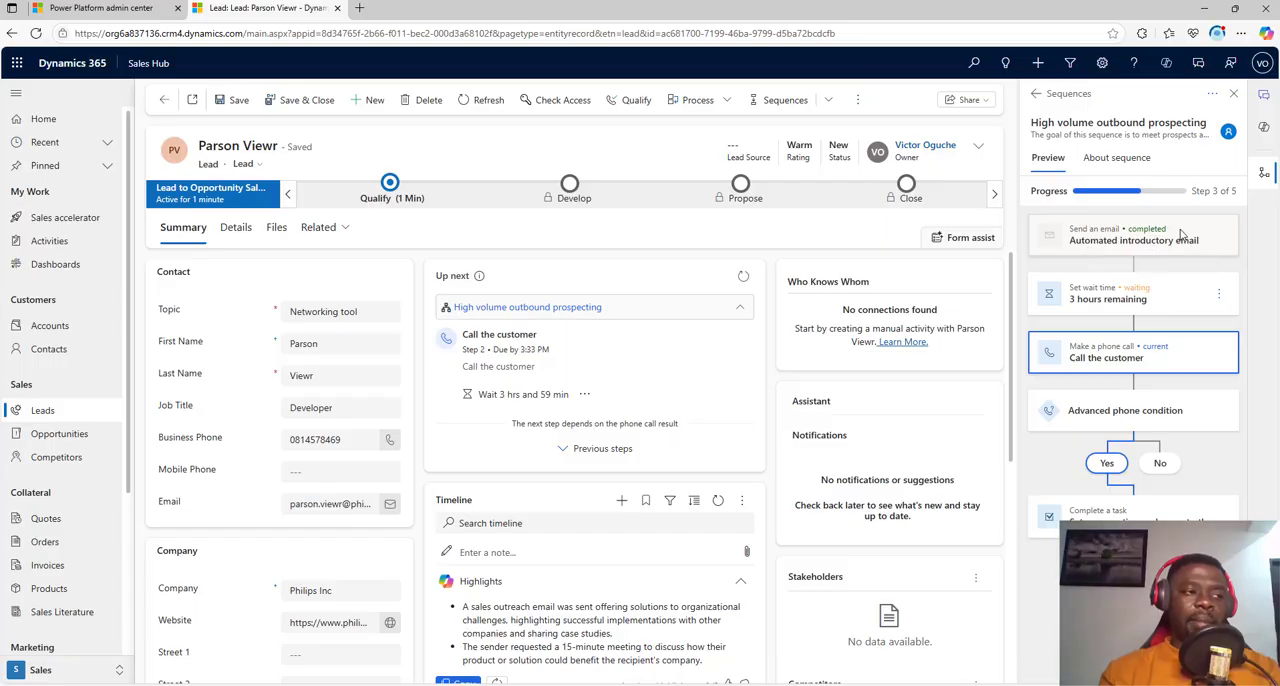
drag(1166, 229, 1103, 230)
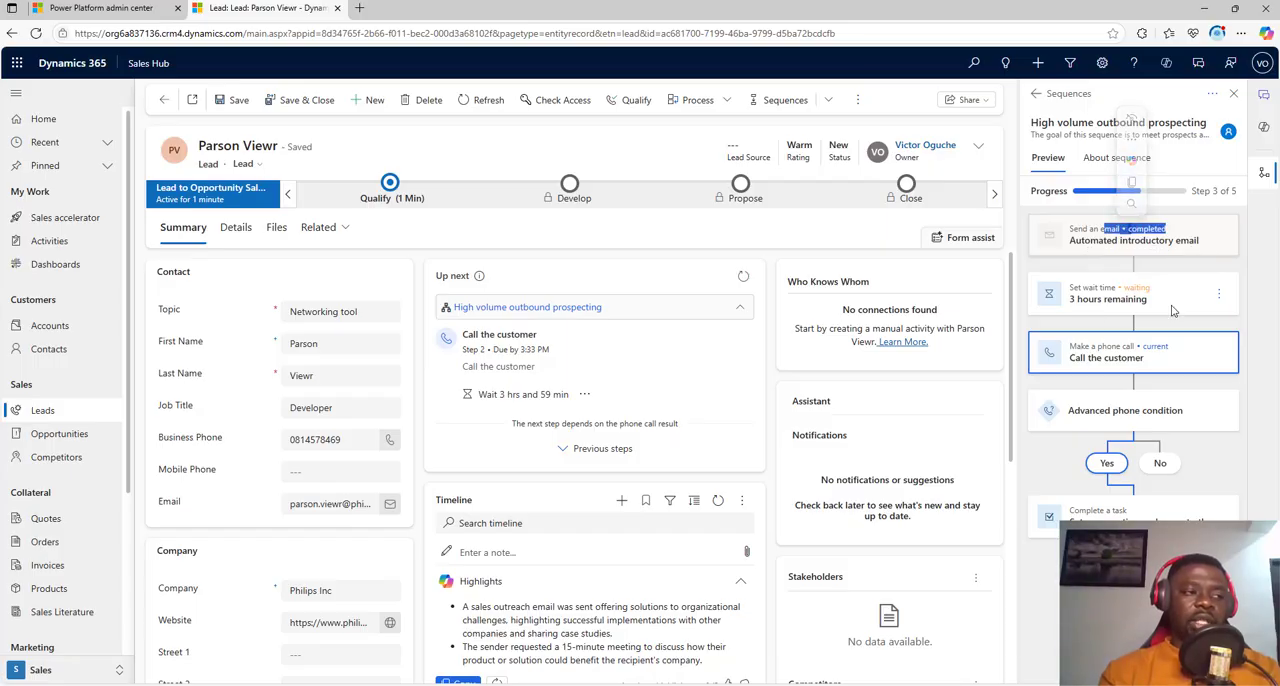
click(1219, 294)
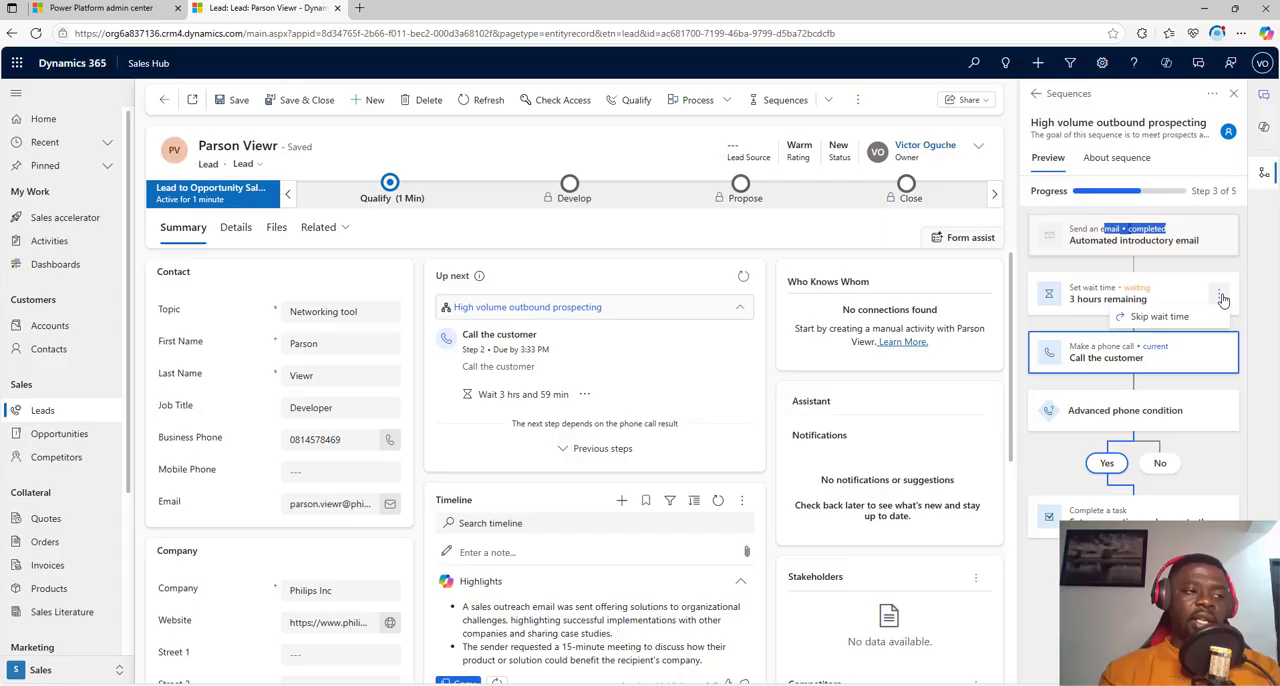
click(1172, 318)
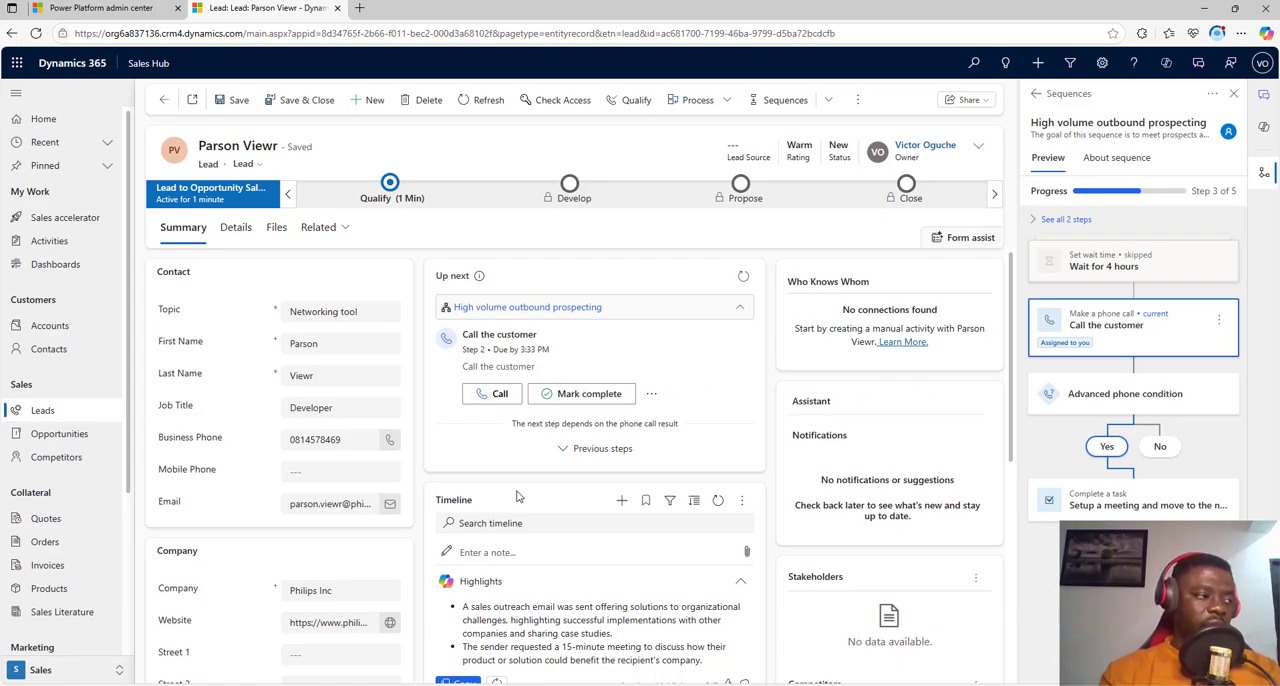
Step: Mark the "Call the customer" step complete with the note "Call to customer made" and complete its phone call activity
click(577, 397)
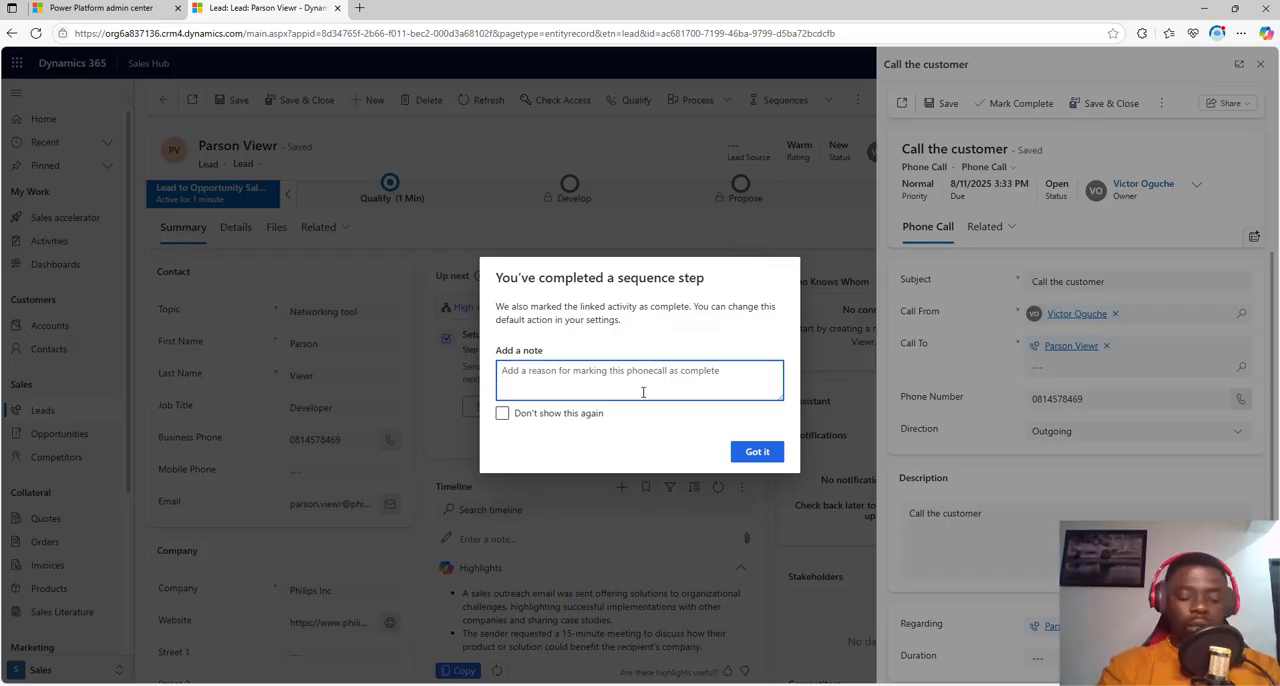
text(Call to cu)
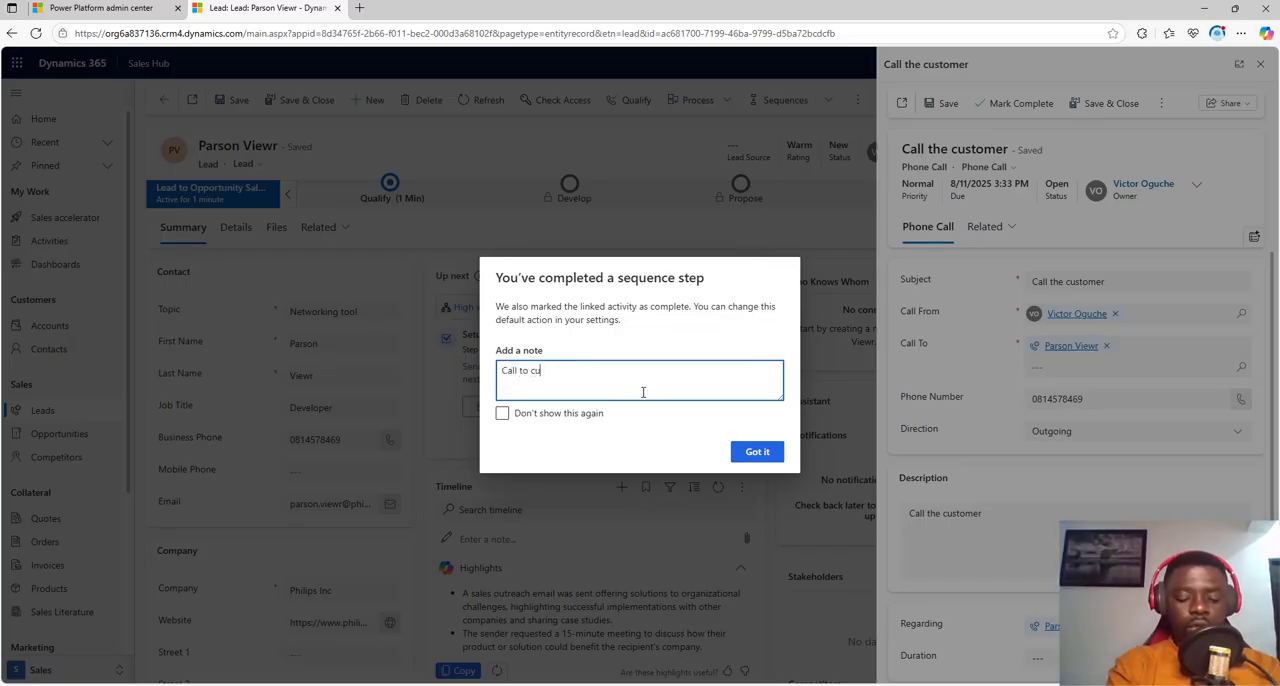
text(stomer mad)
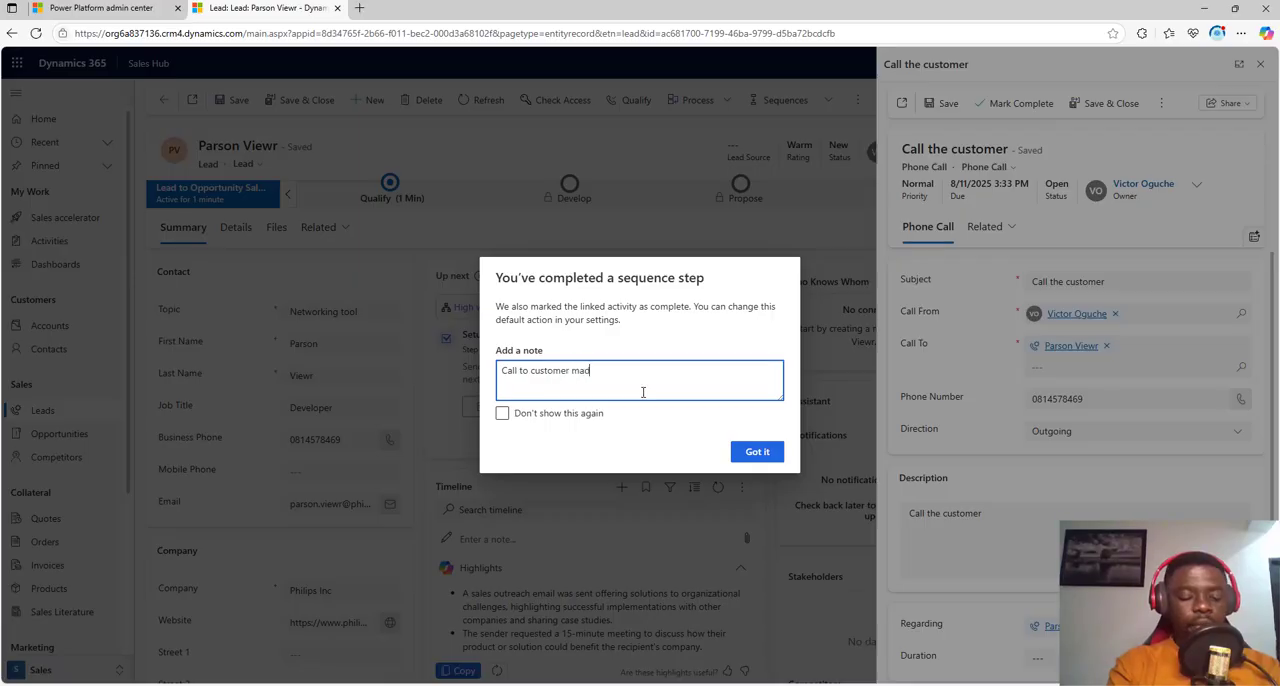
text(e)
click(757, 451)
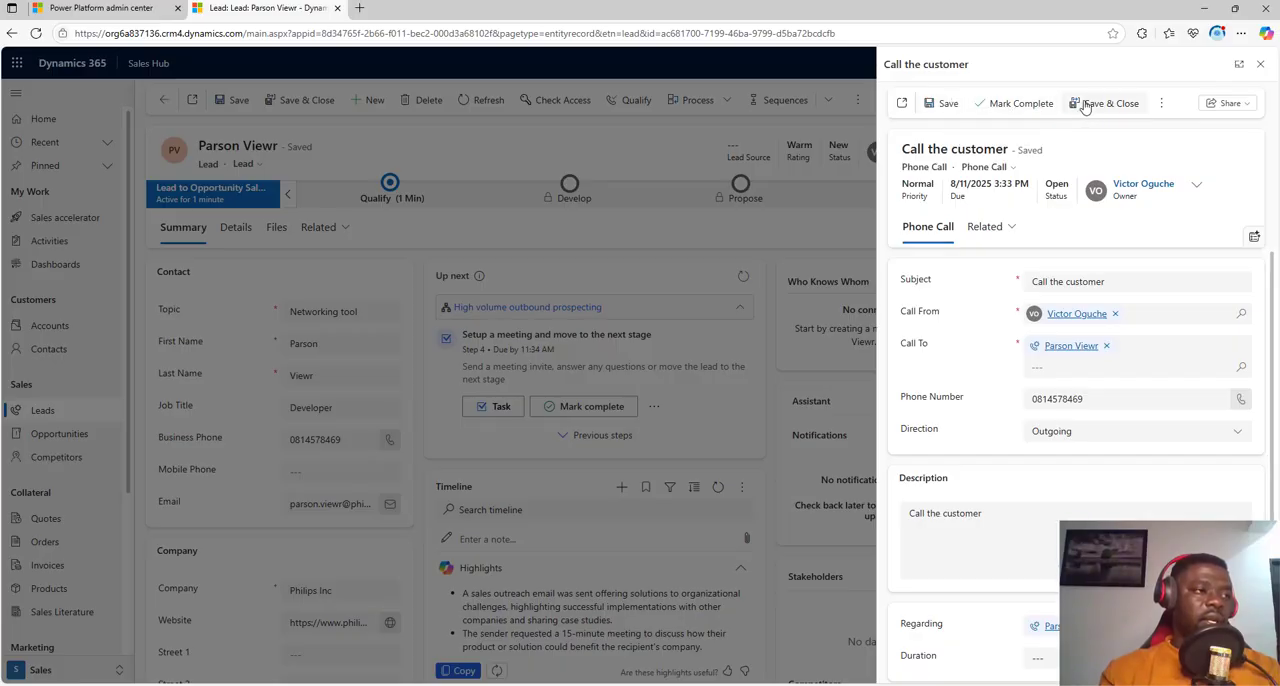
click(1023, 104)
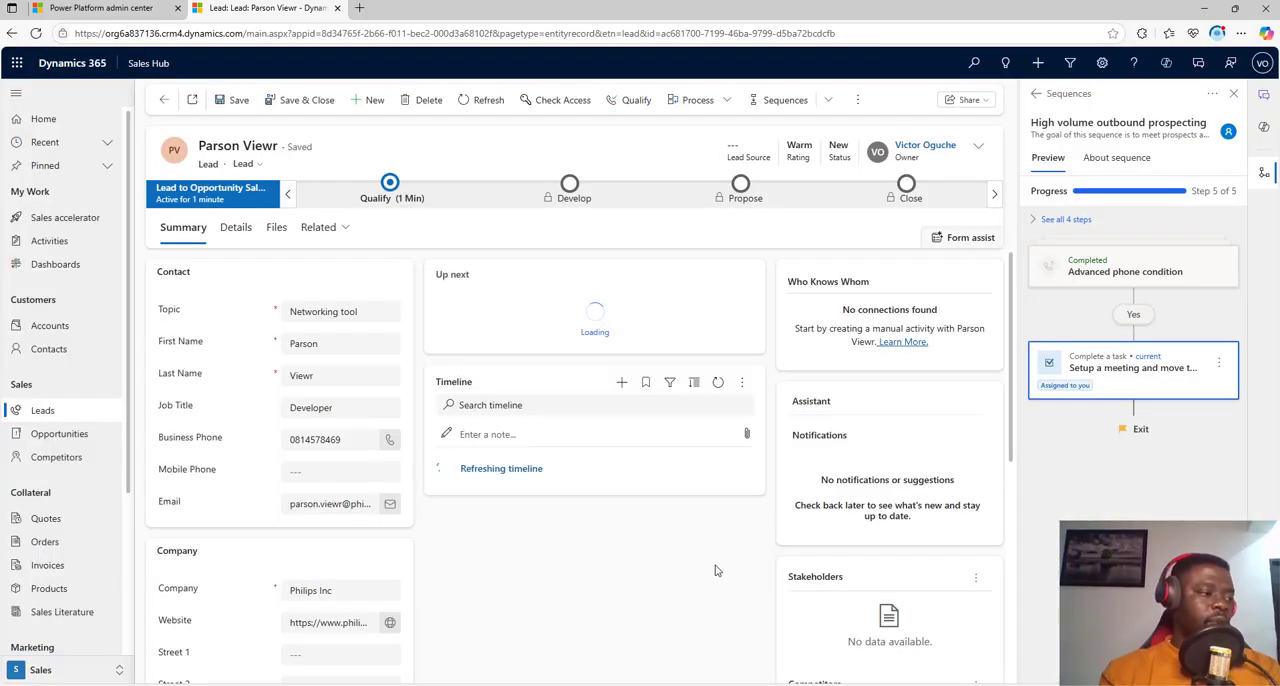
Step: Close the "Setup a meeting and move to the next stage" task in the lead's timeline as Completed
scroll(632, 531, down, 2)
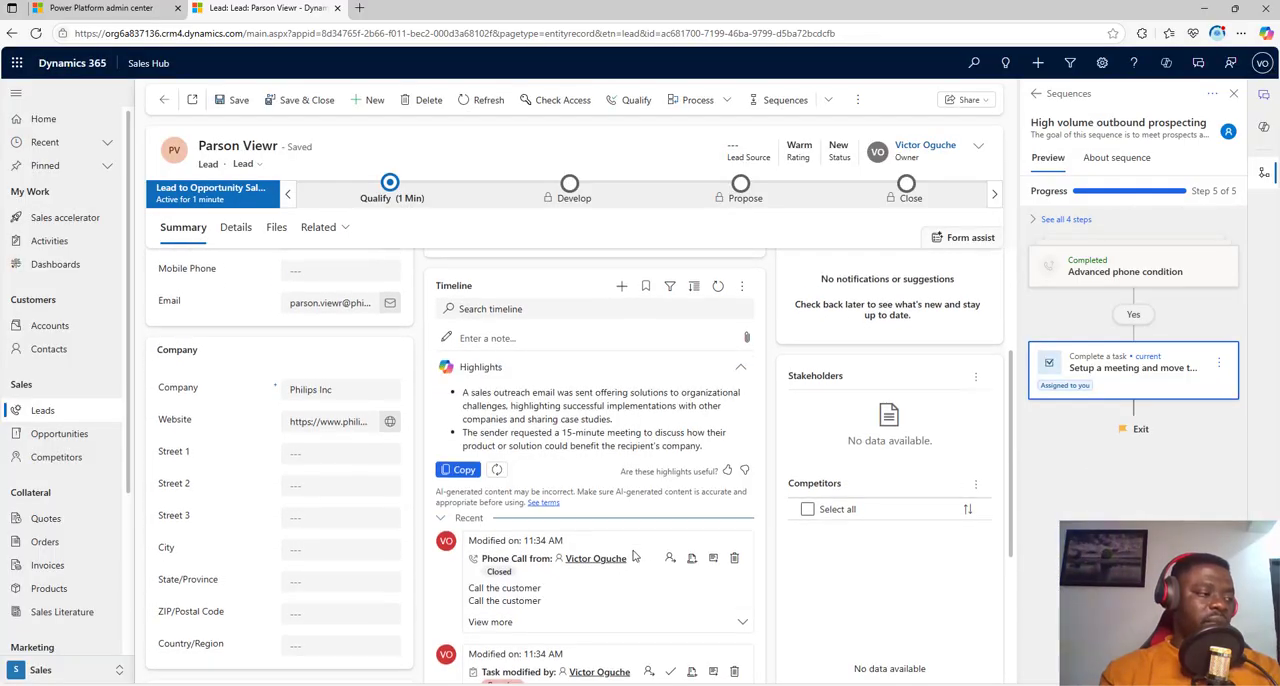
scroll(625, 548, down, 3)
scroll(592, 515, up, 3)
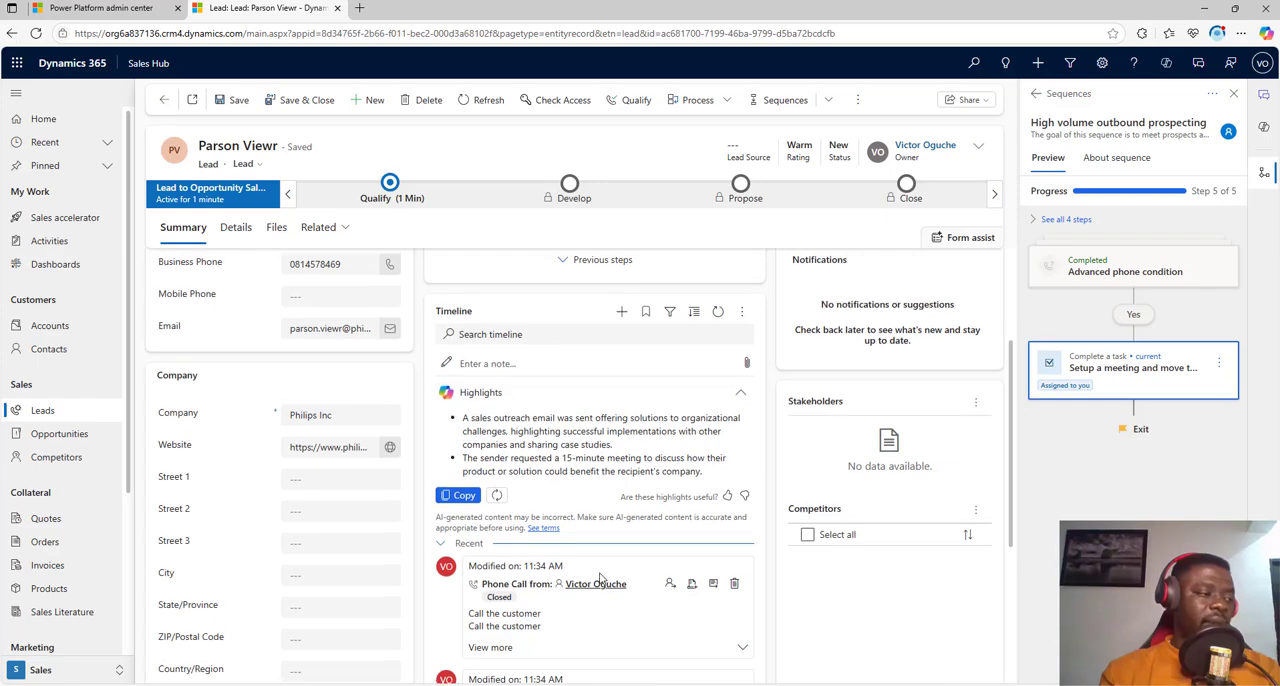
scroll(598, 540, up, 1)
scroll(608, 580, down, 1)
scroll(600, 590, down, 1)
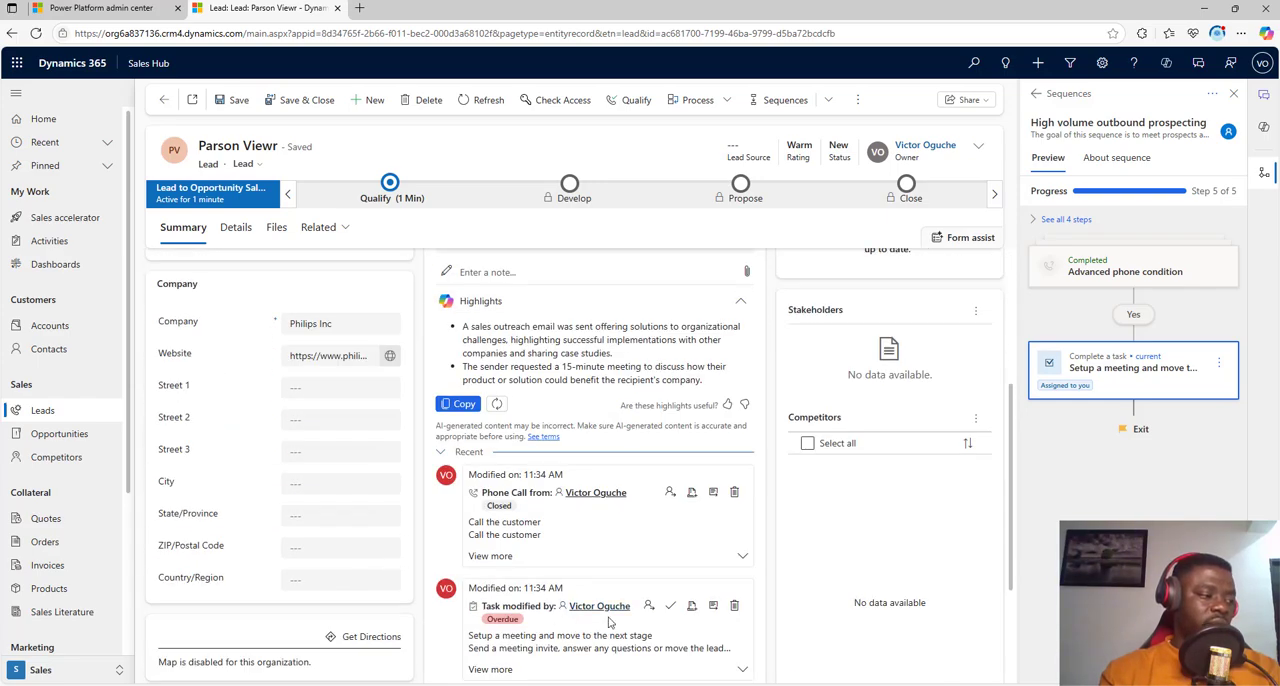
scroll(610, 622, down, 2)
click(671, 474)
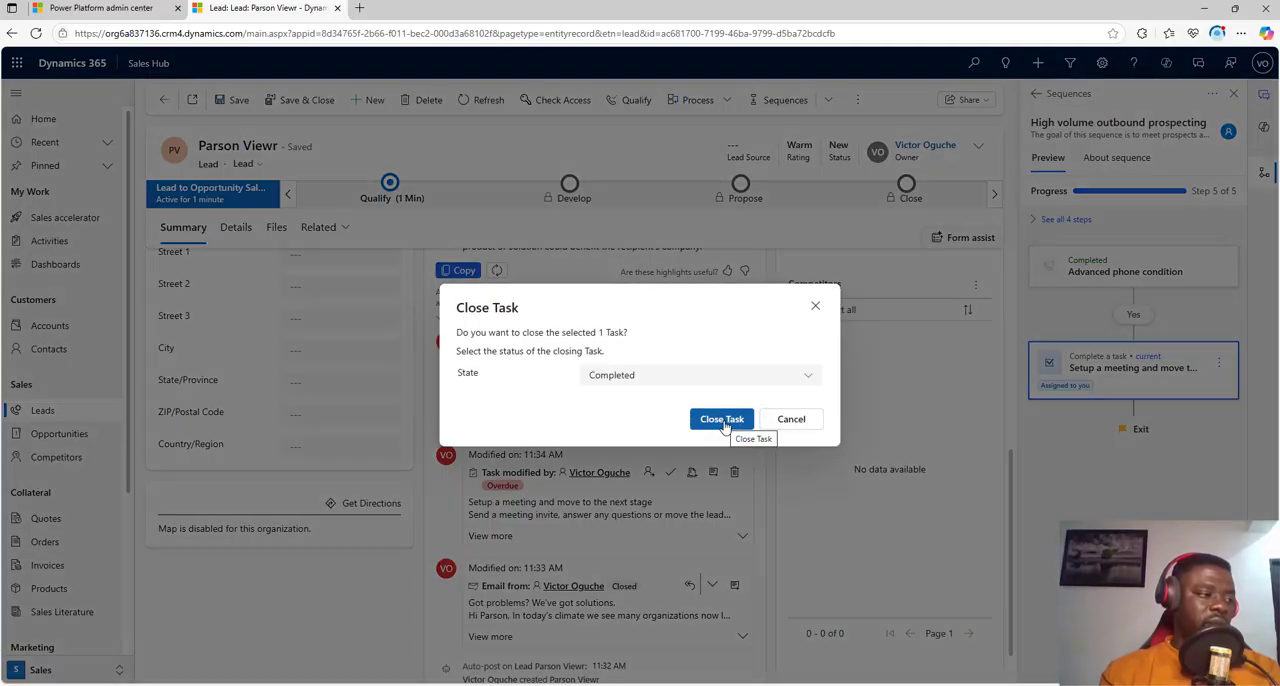
click(725, 418)
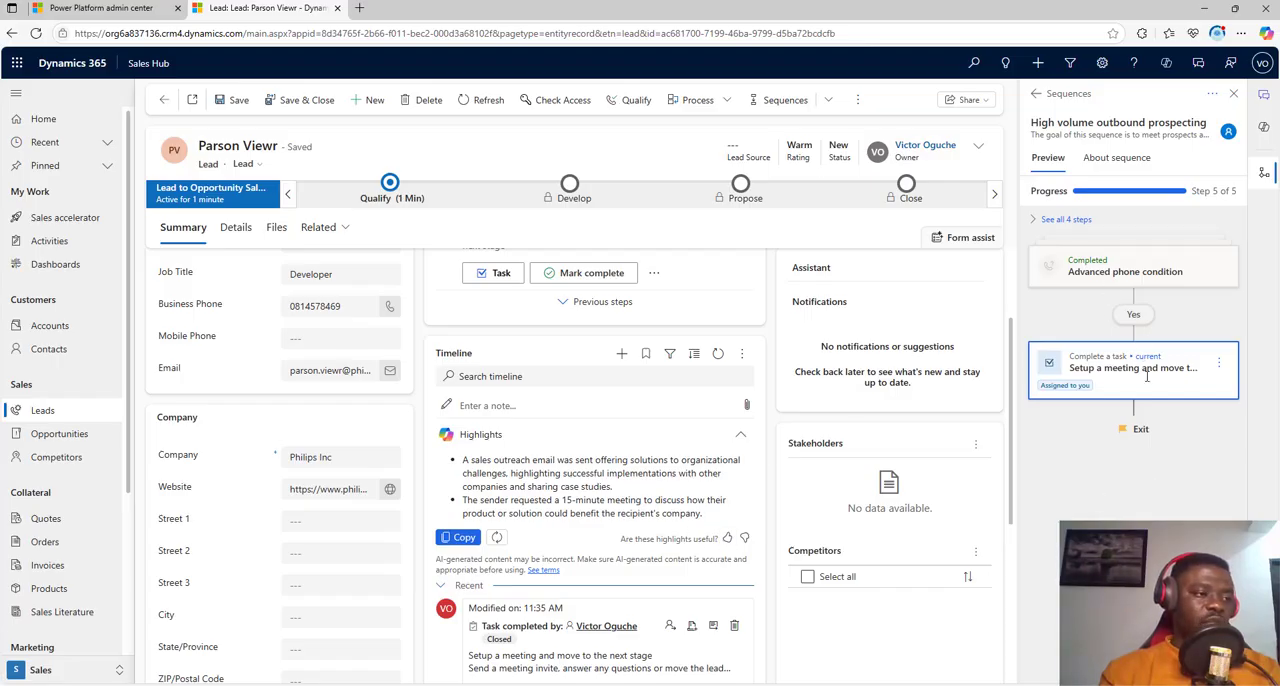
Step: Complete the sequence's meeting setup step with the note "Meeting for setup with customer to understand more requirement"
click(1219, 363)
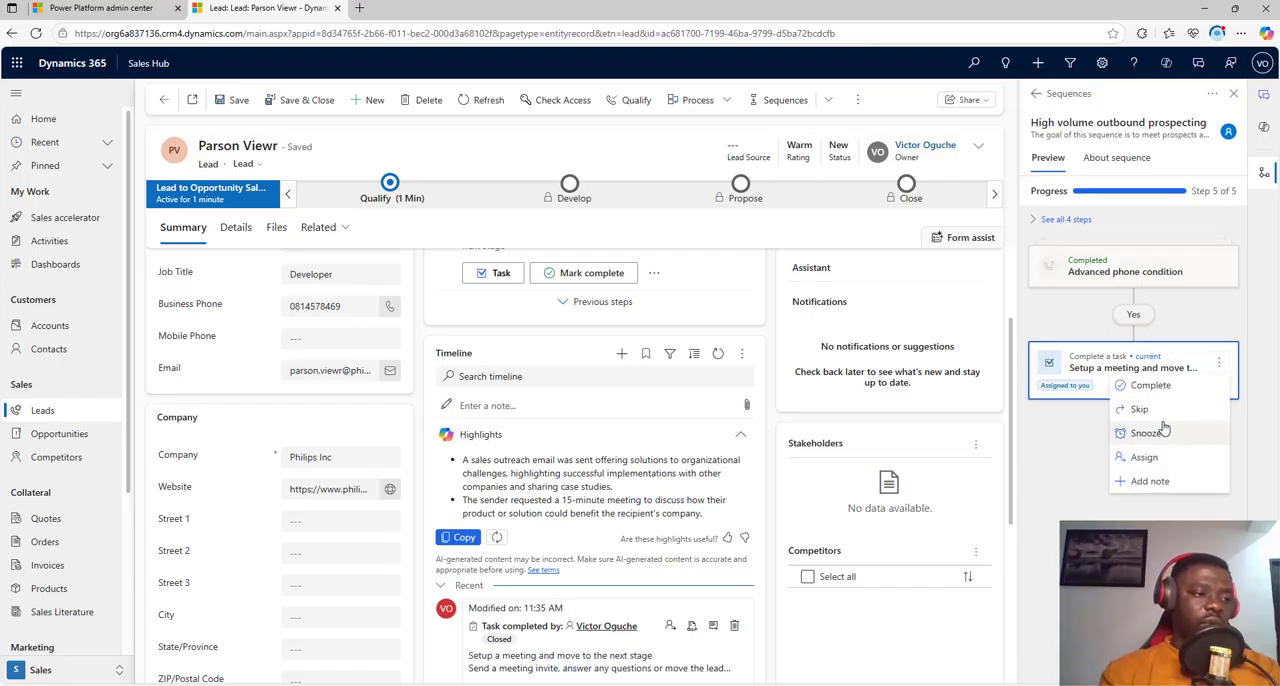
click(1150, 386)
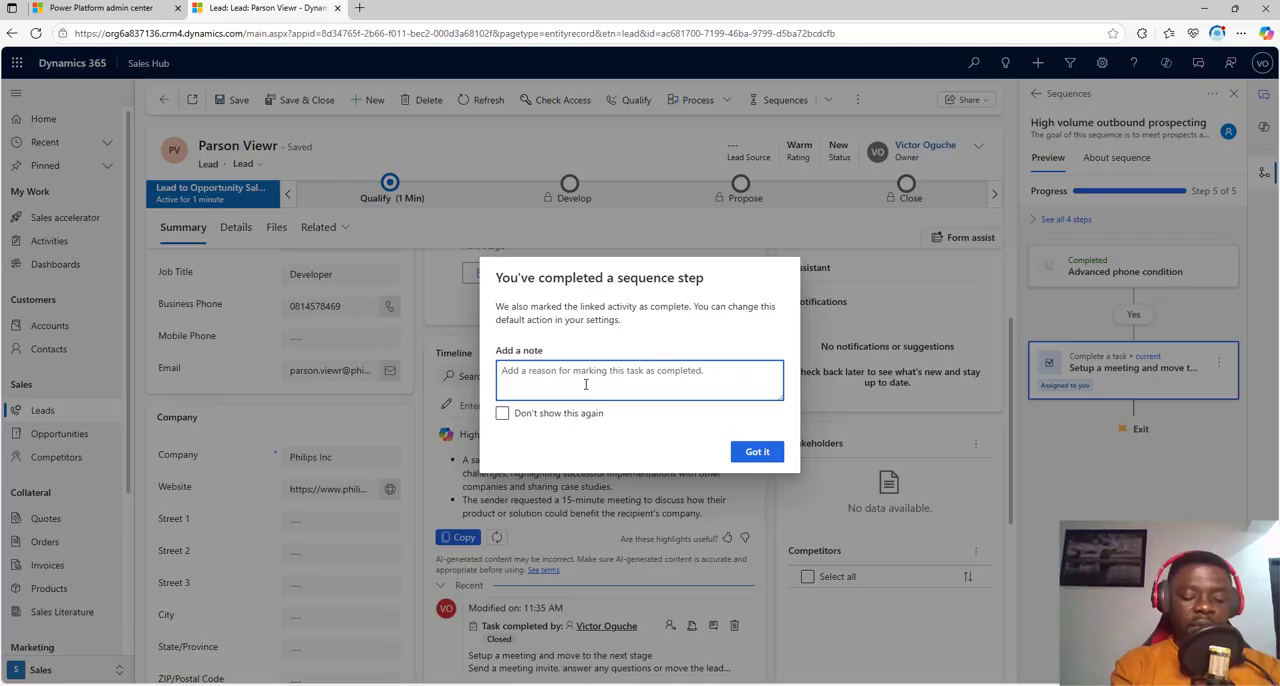
text(Meeting for )
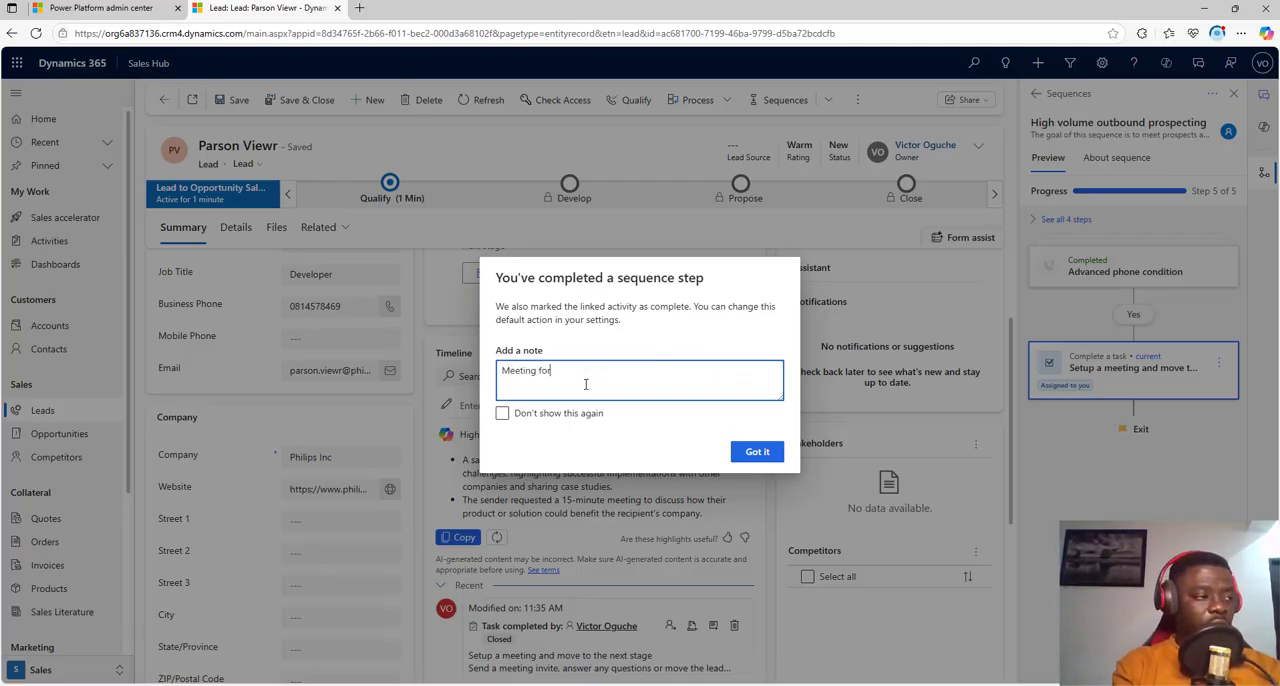
text(setup with cust)
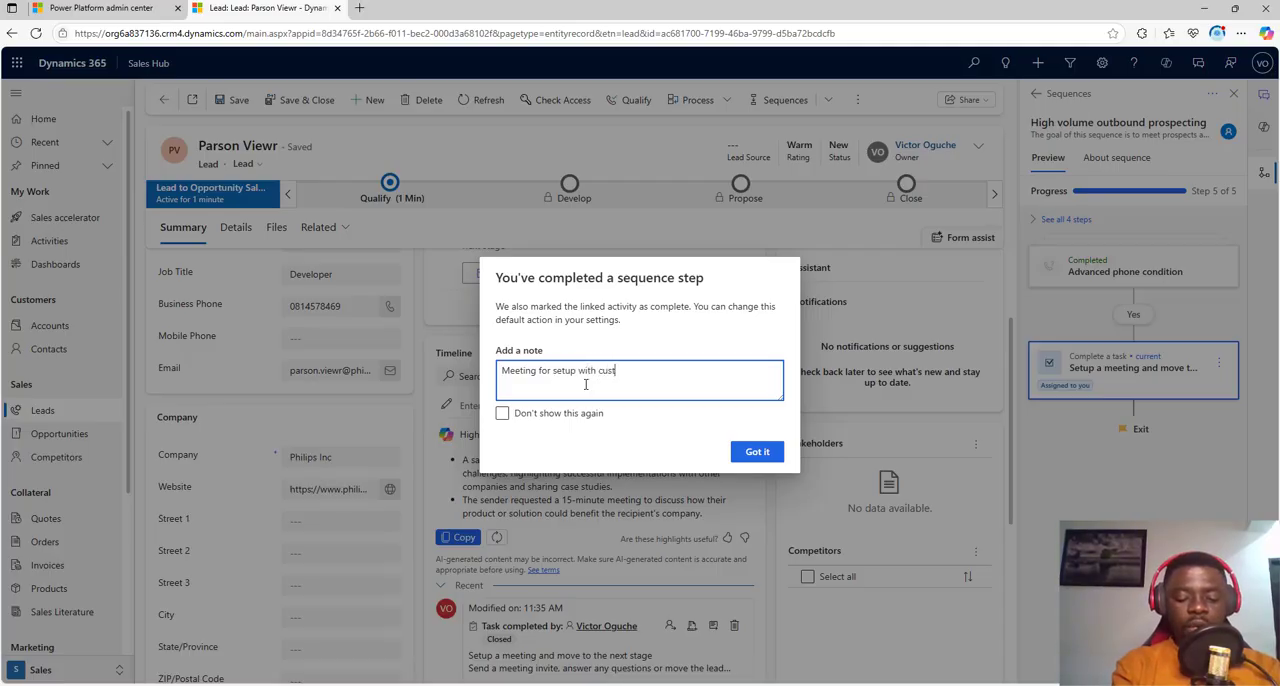
text(omer to understand)
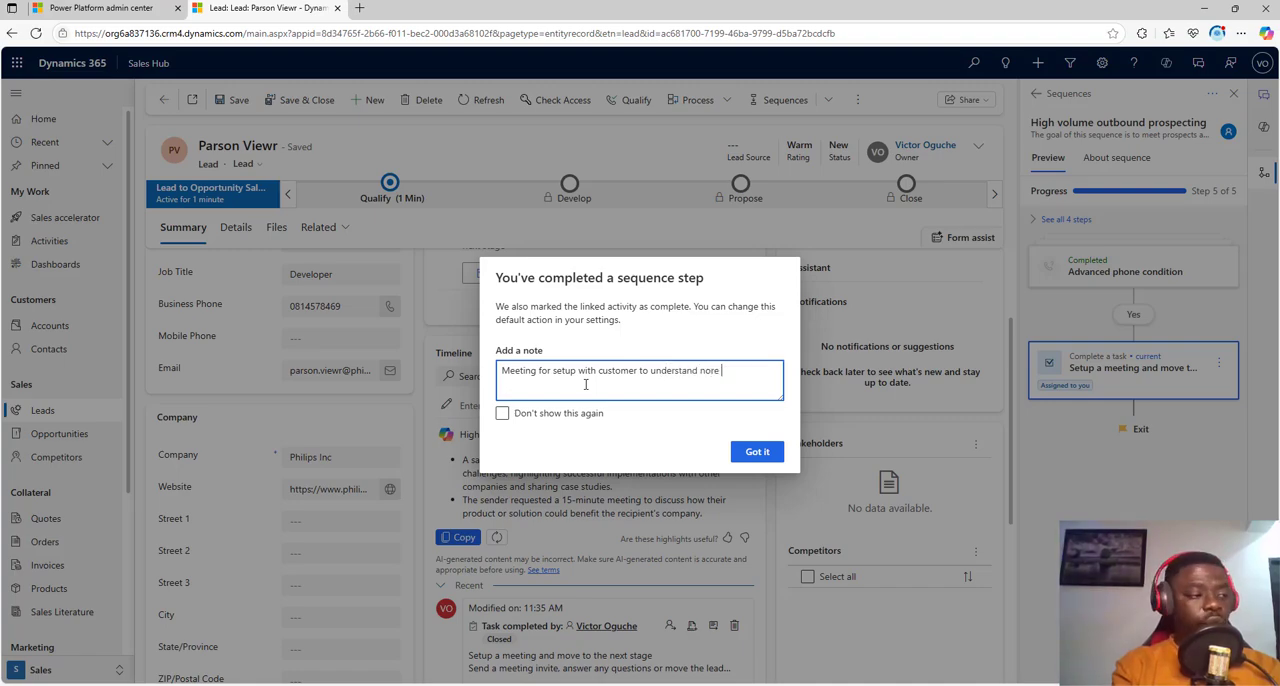
text(m)
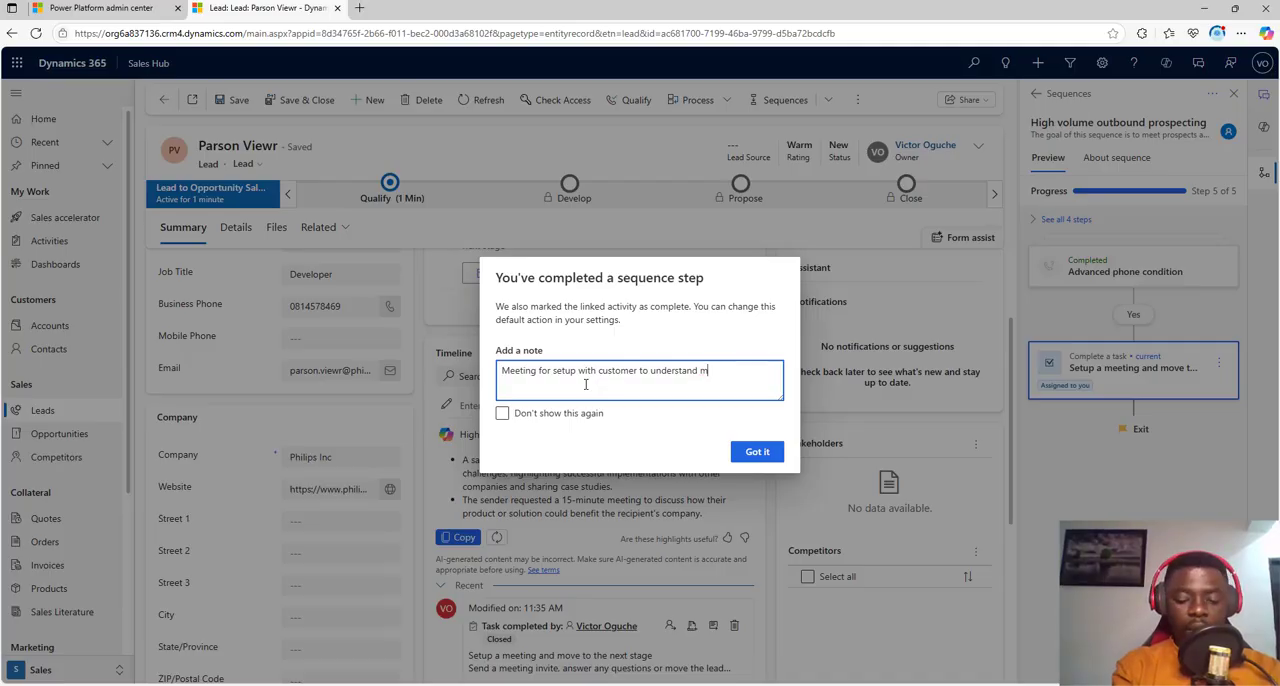
text(ore requirements and)
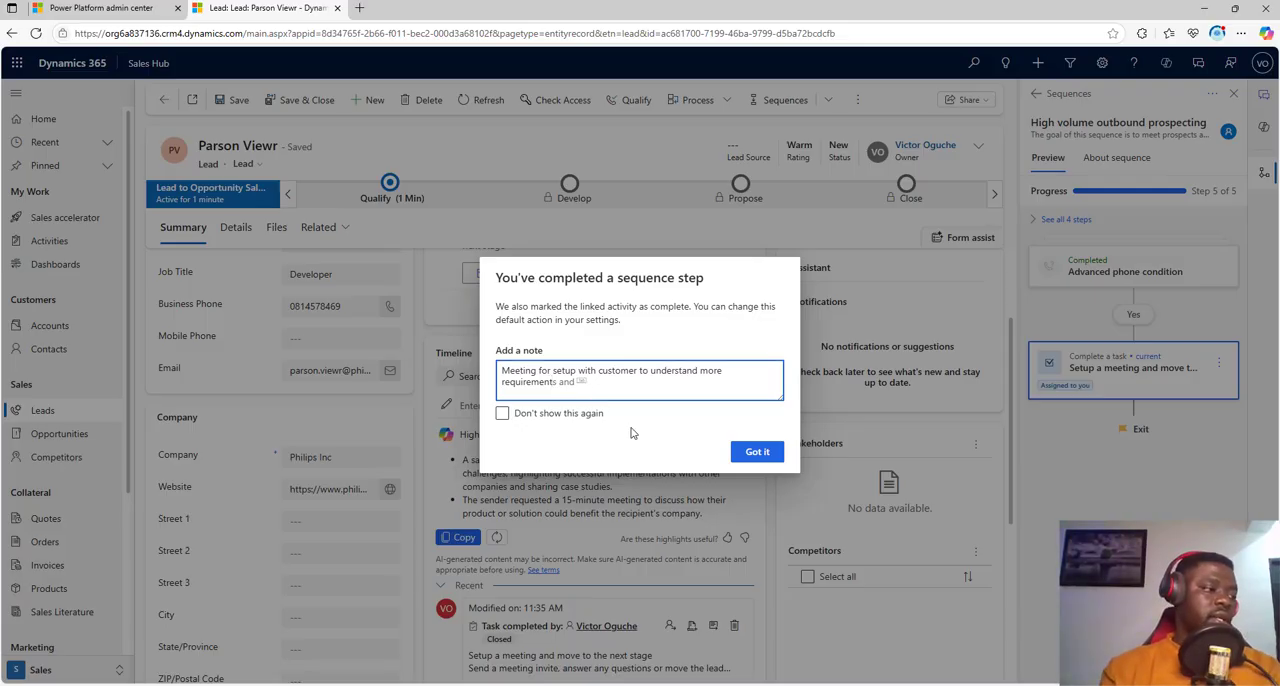
click(757, 452)
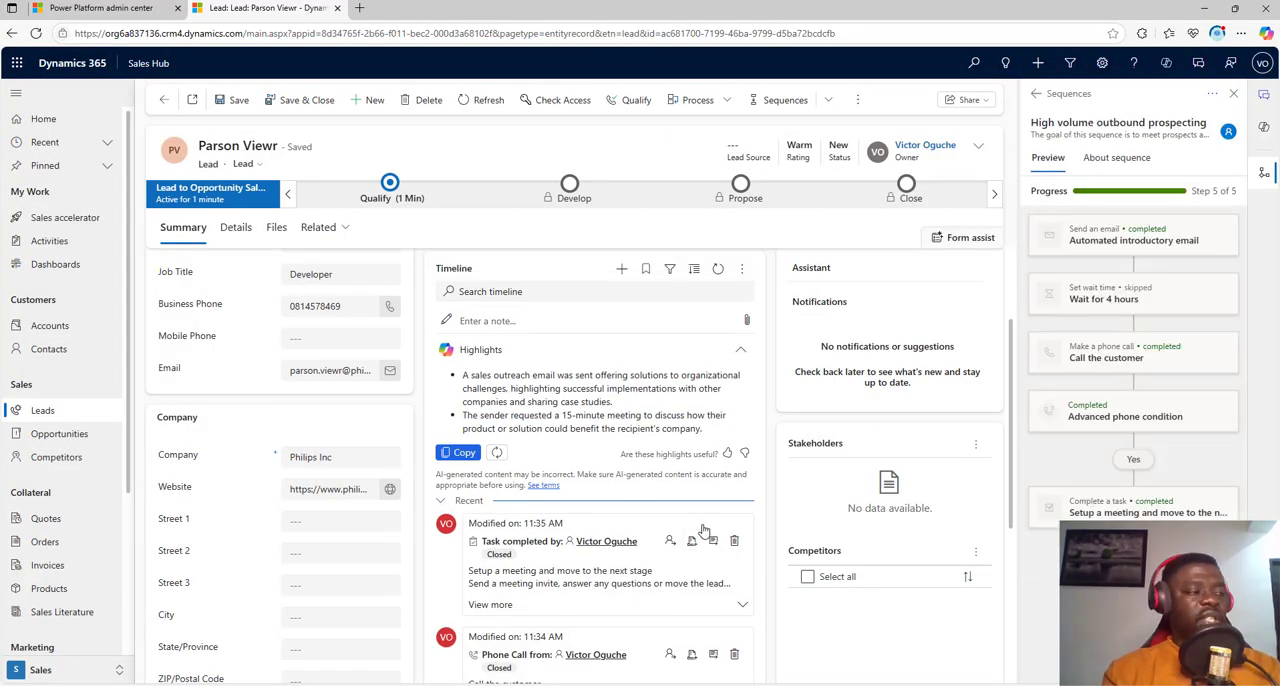
Step: In the lead's Qualify stage, set Purchase Timeframe to This Quarter, Estimated Budget to 10000000 and Purchase Process to Individual
scroll(724, 535, up, 2)
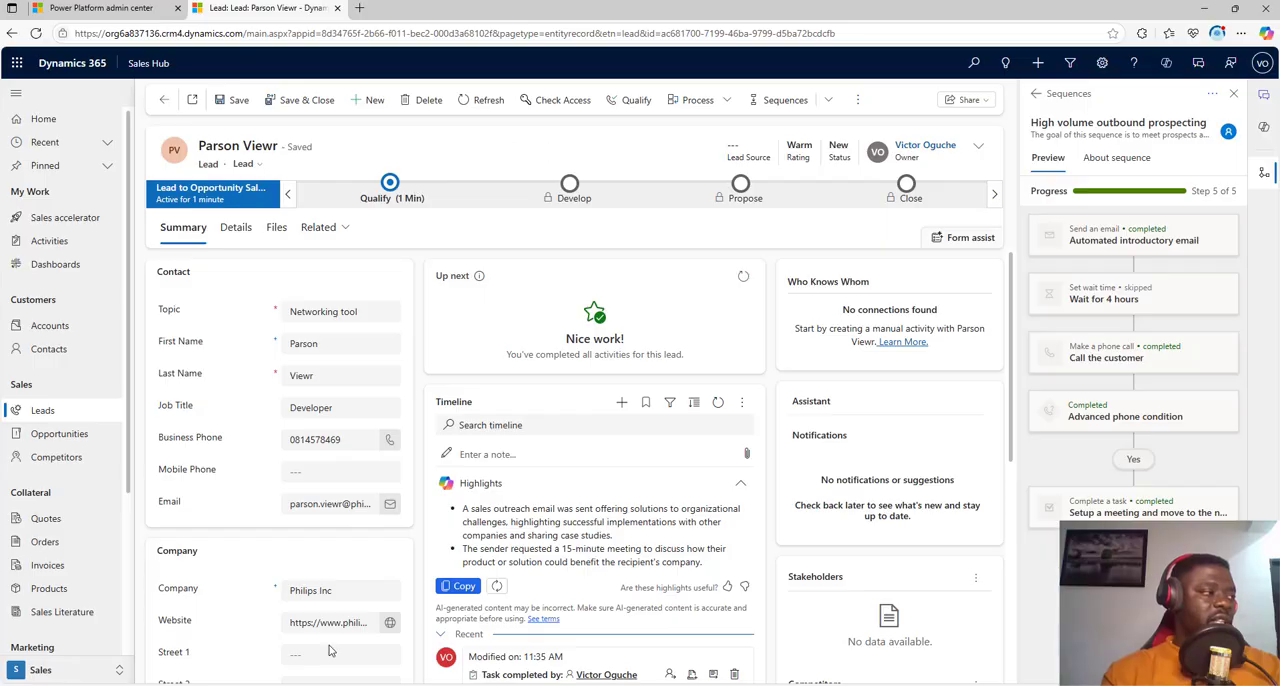
click(390, 185)
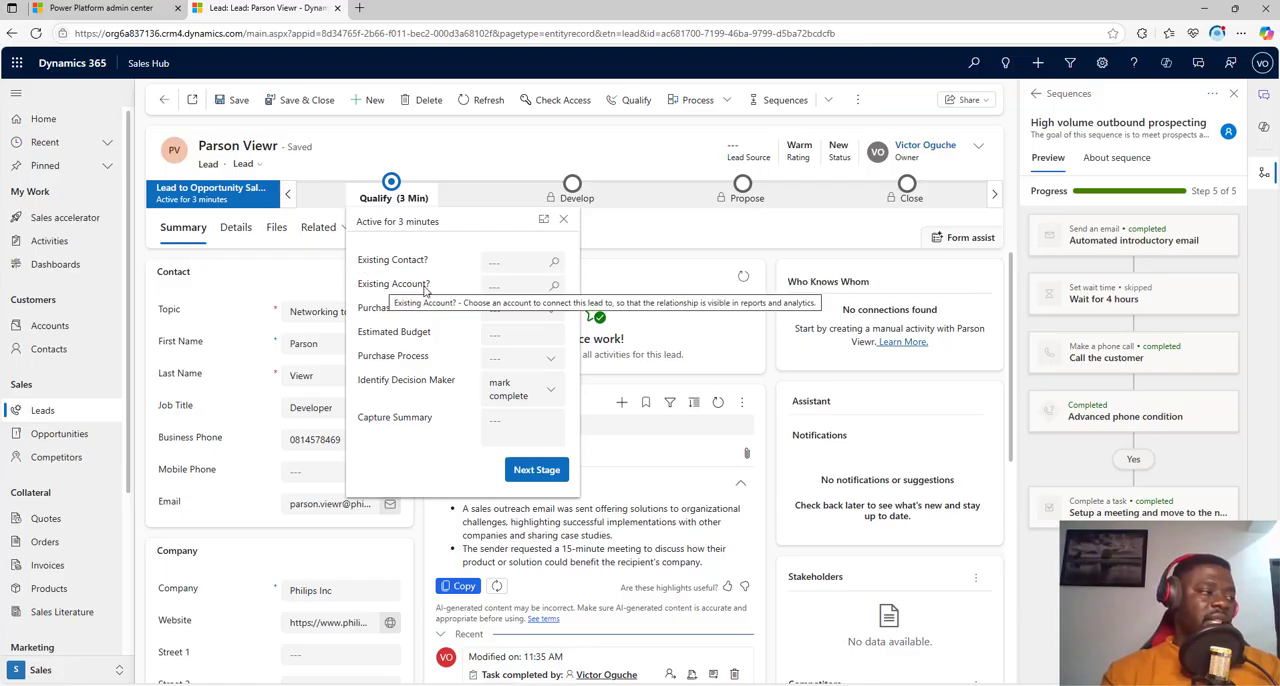
click(555, 312)
click(526, 386)
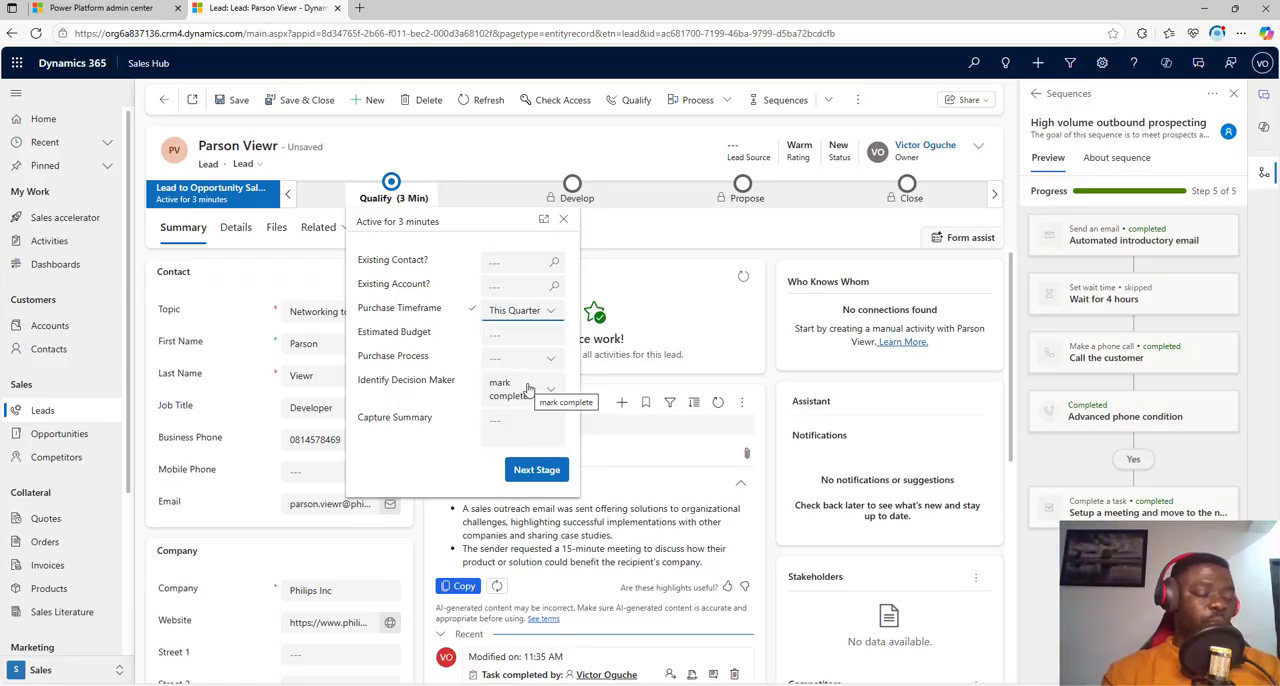
click(513, 334)
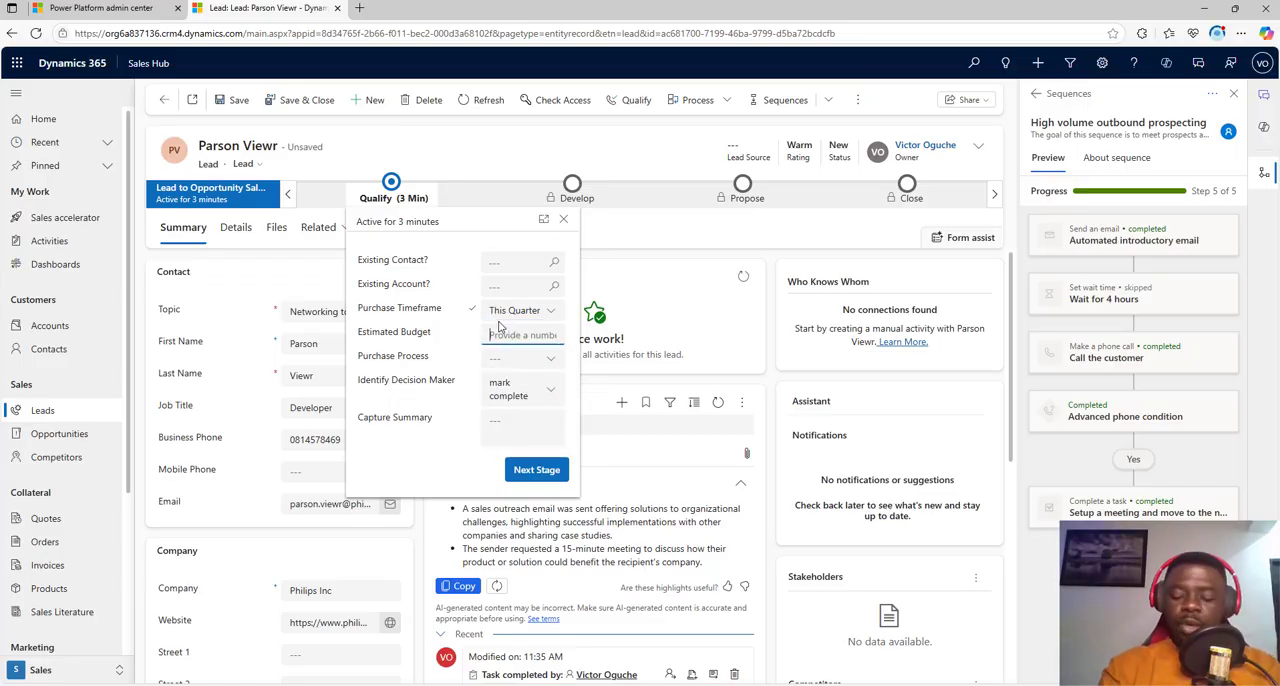
text(10000)
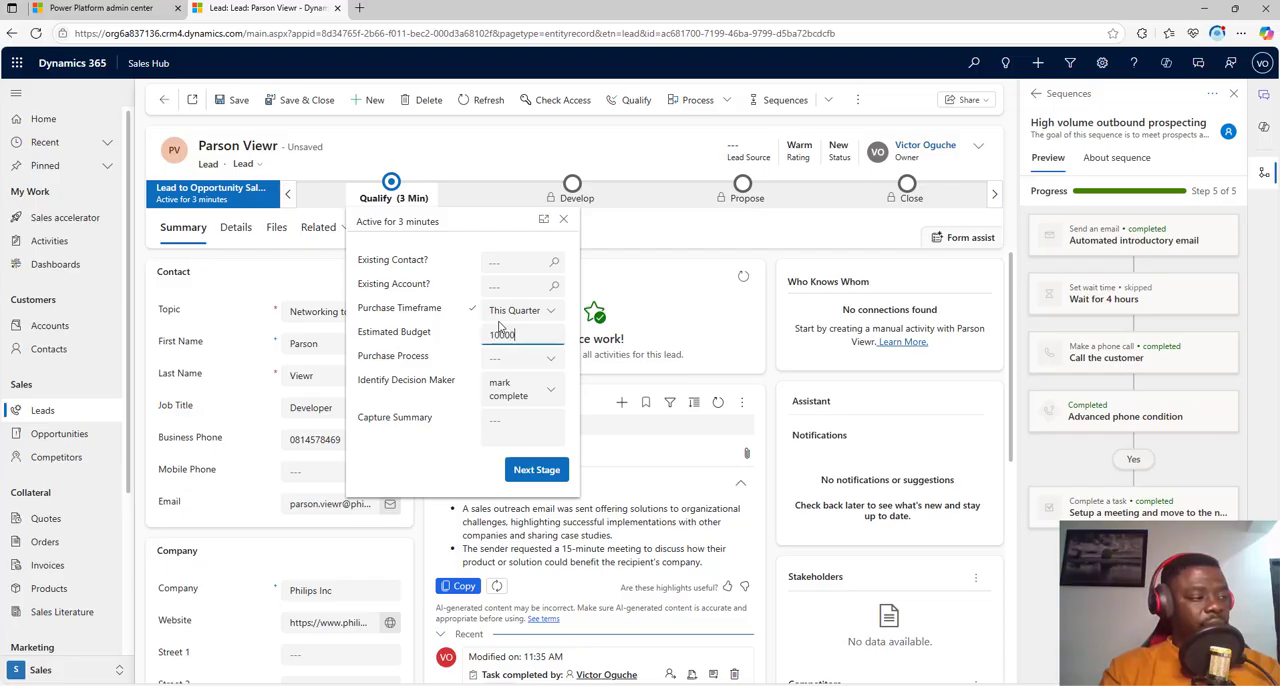
text(000)
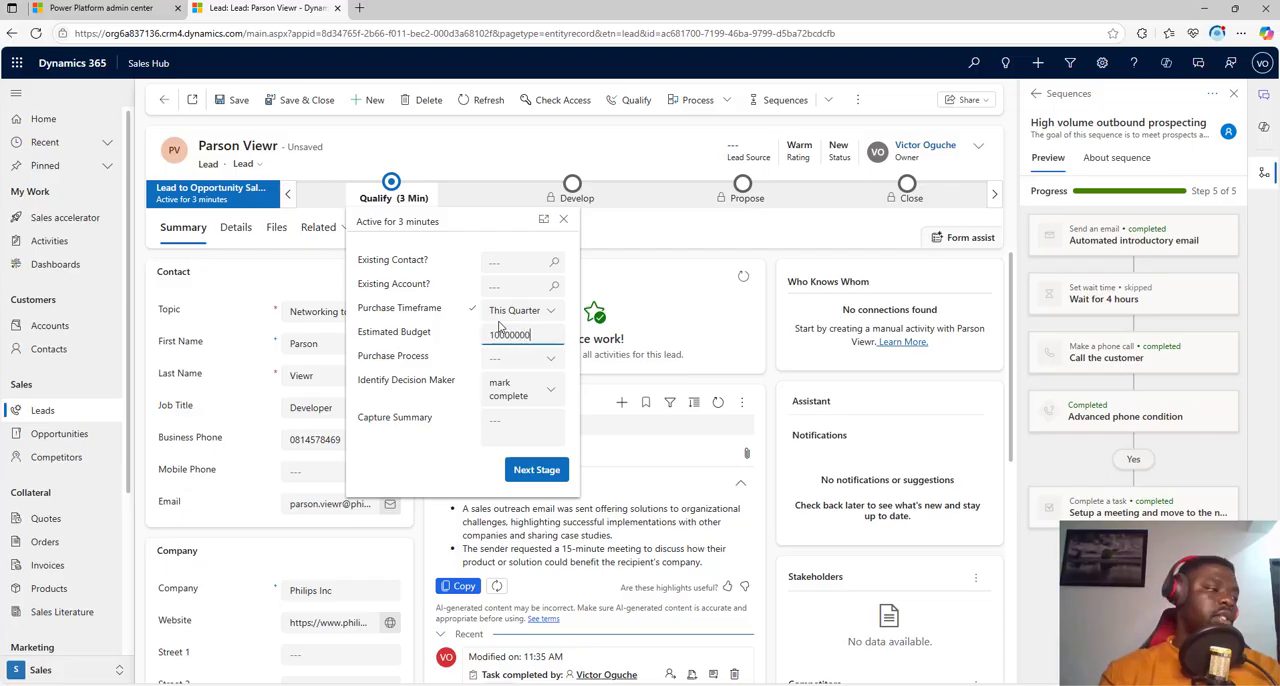
click(560, 359)
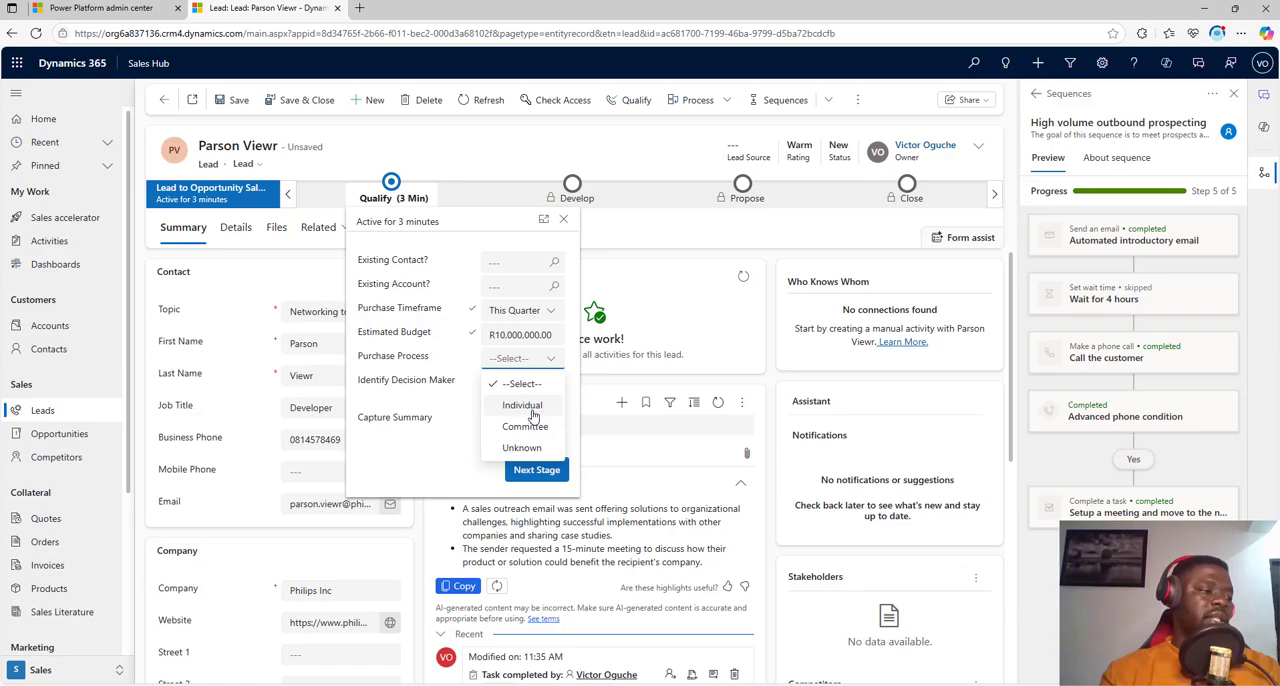
click(533, 417)
Step: Enter "Customer needs a networking tool" as the Qualify stage's Capture Summary and save the lead
click(523, 430)
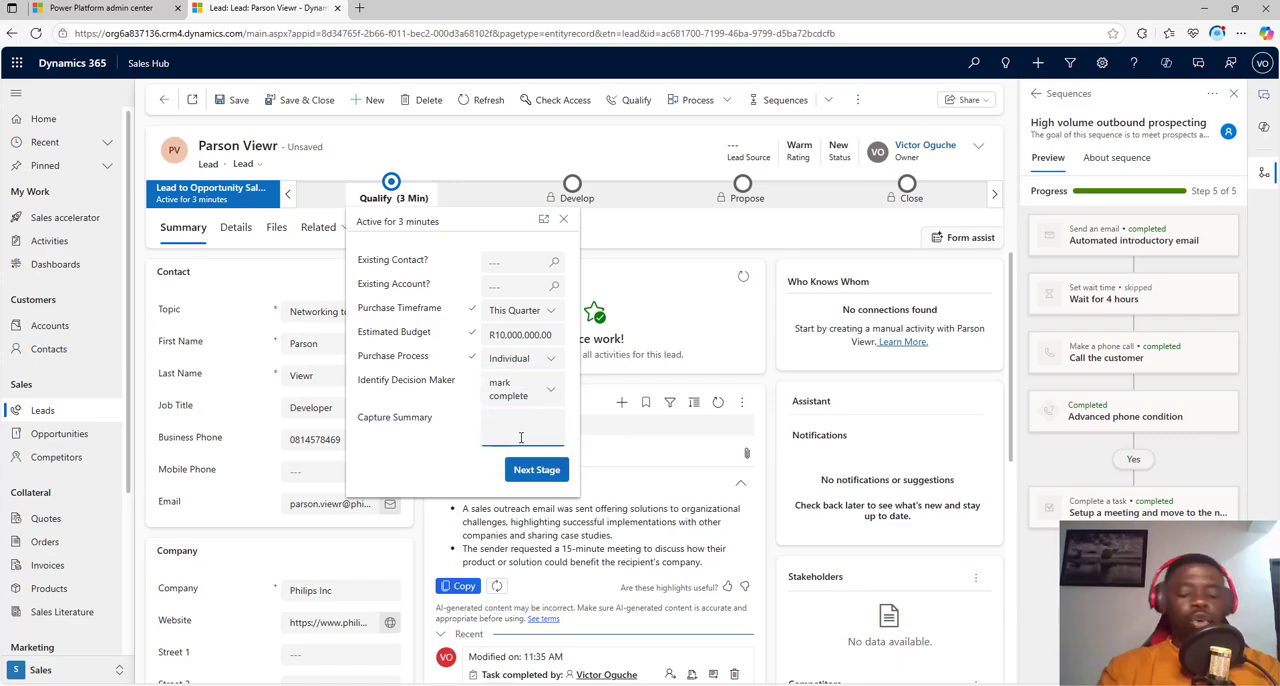
text(Customer)
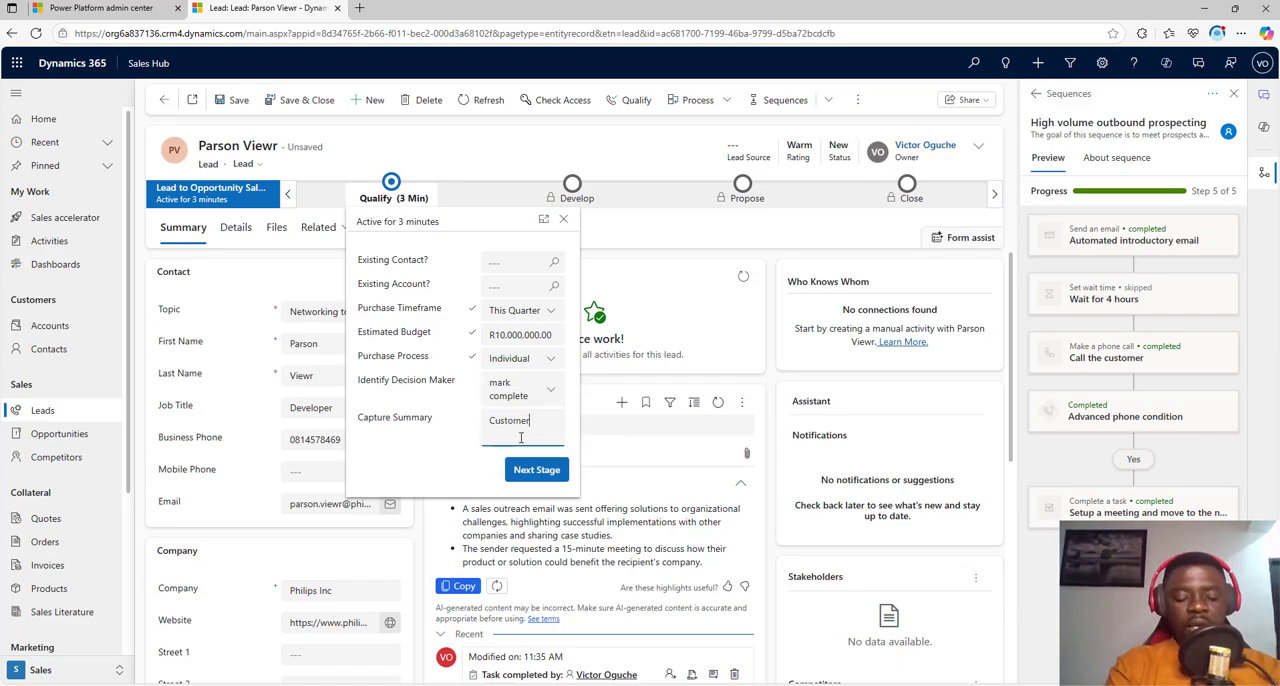
text( needs a)
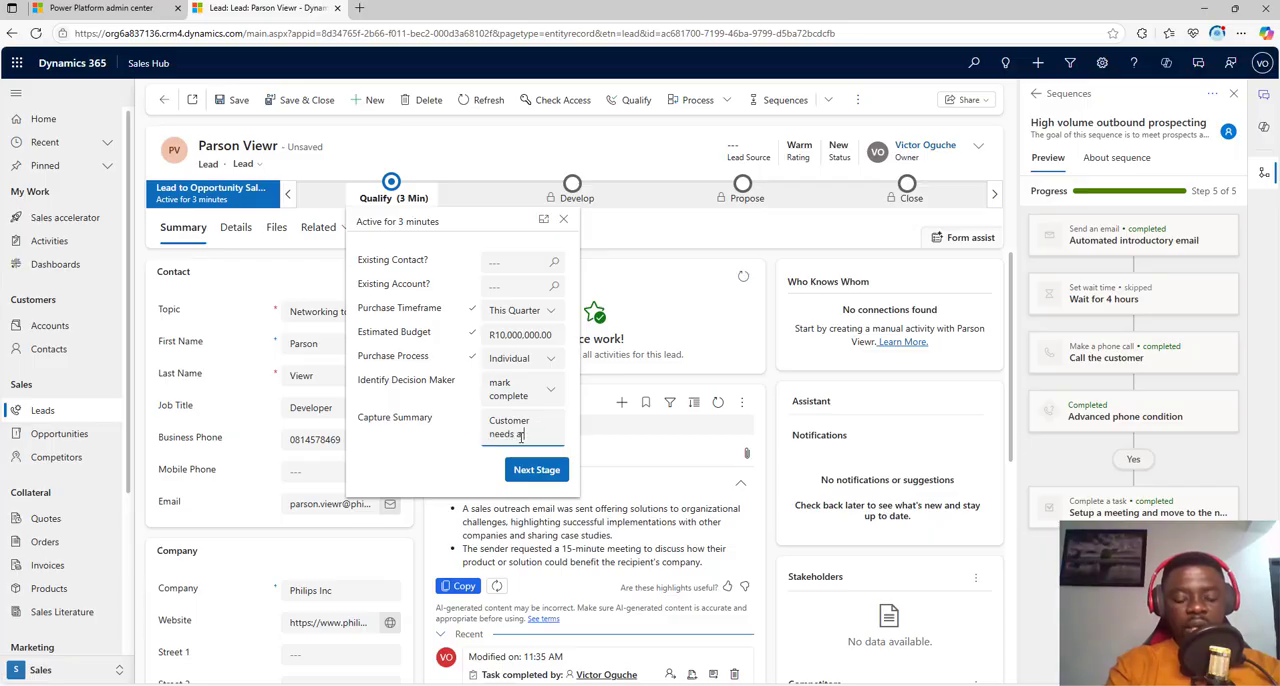
text( networking tool)
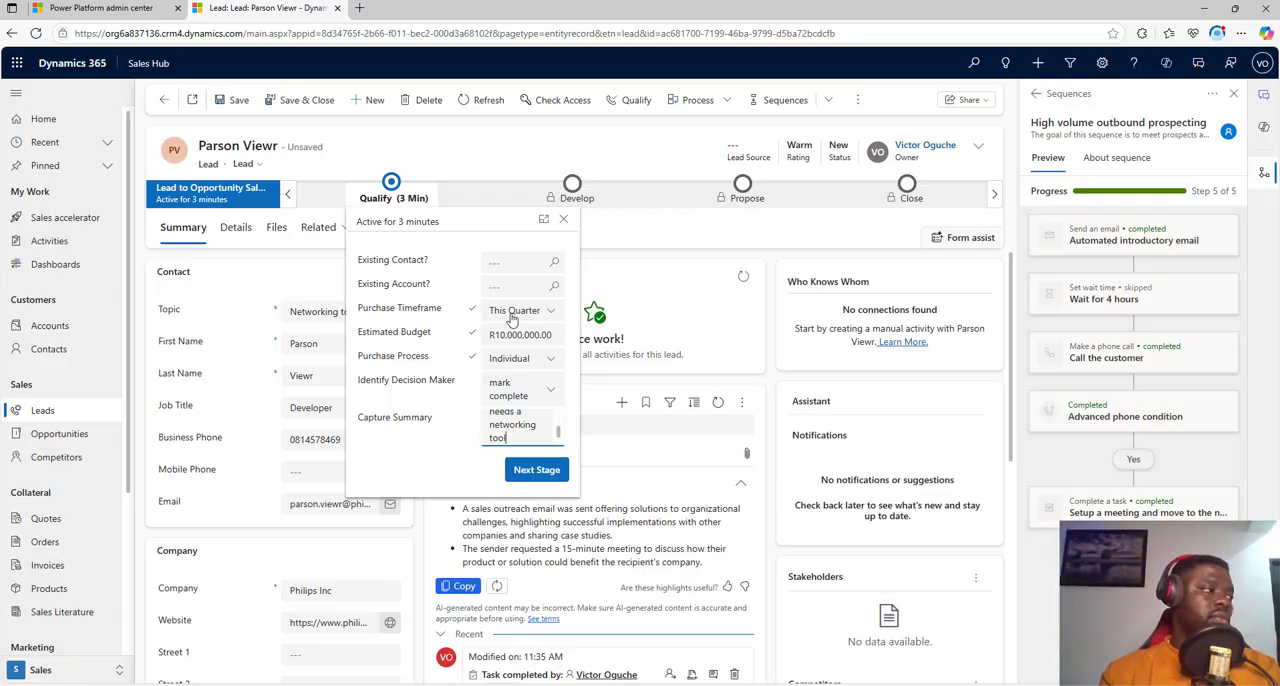
click(228, 104)
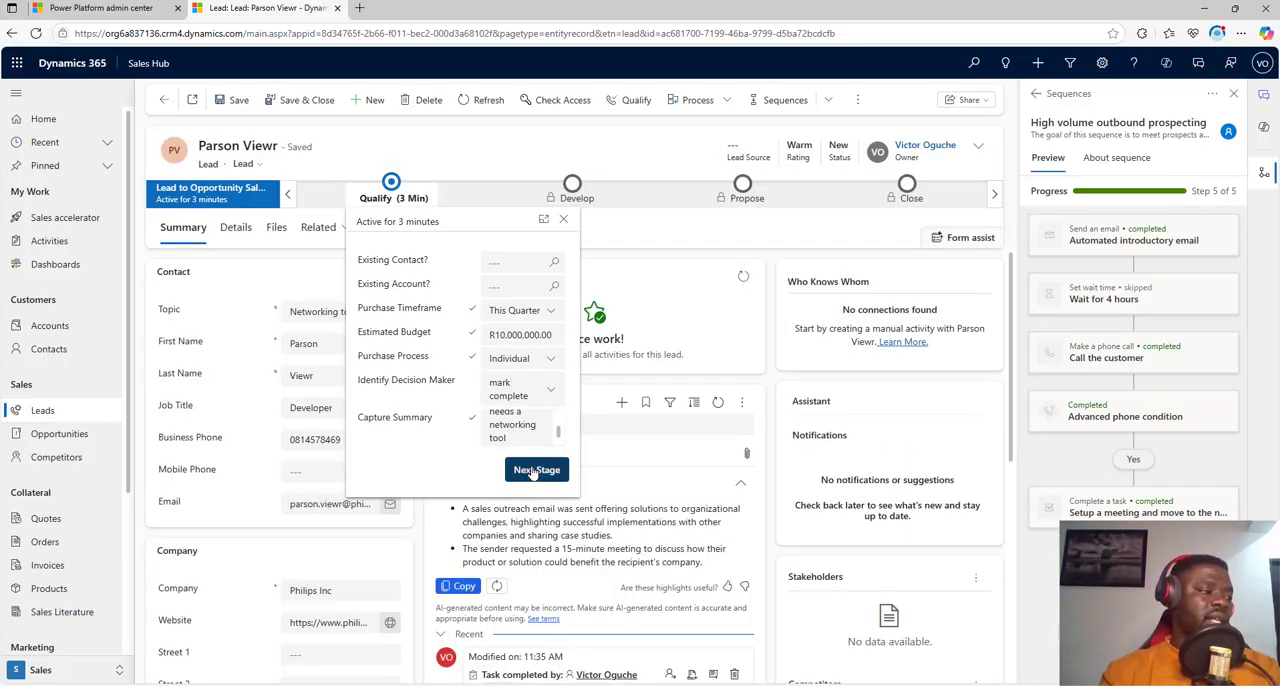
Step: Try to advance the lead to the next stage, and qualify it with a new Philips Inc account, contact and Networking tool opportunity
click(534, 471)
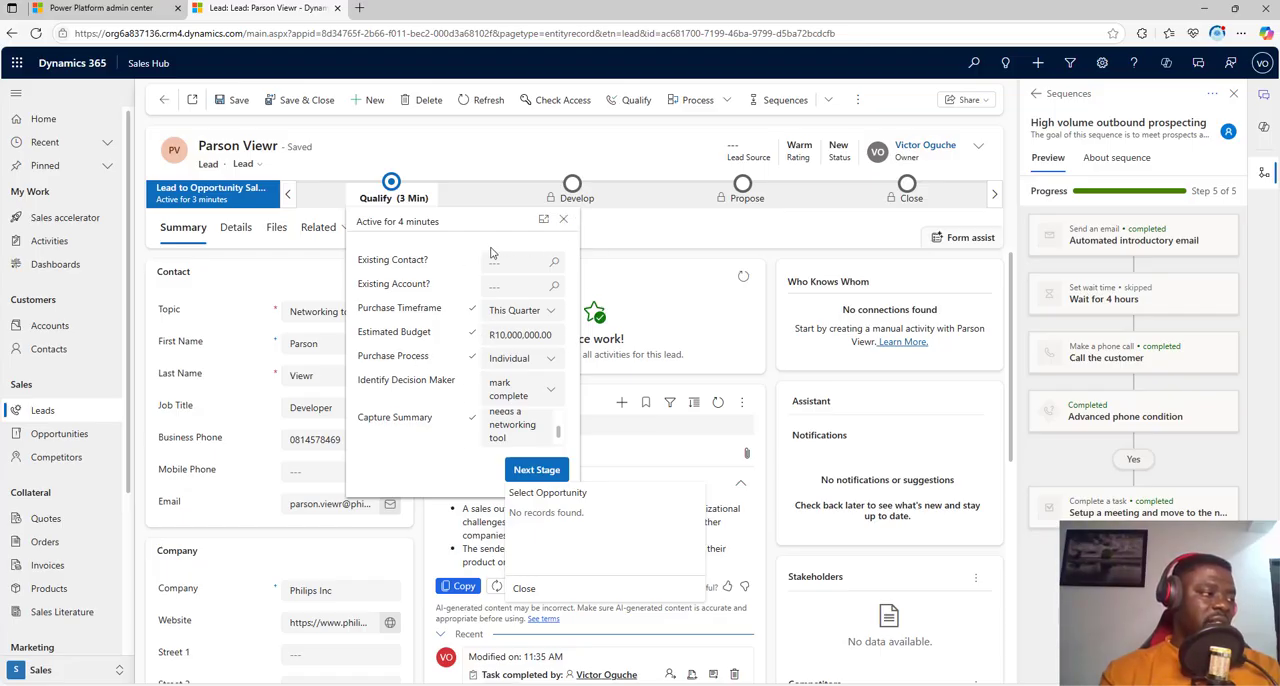
click(564, 220)
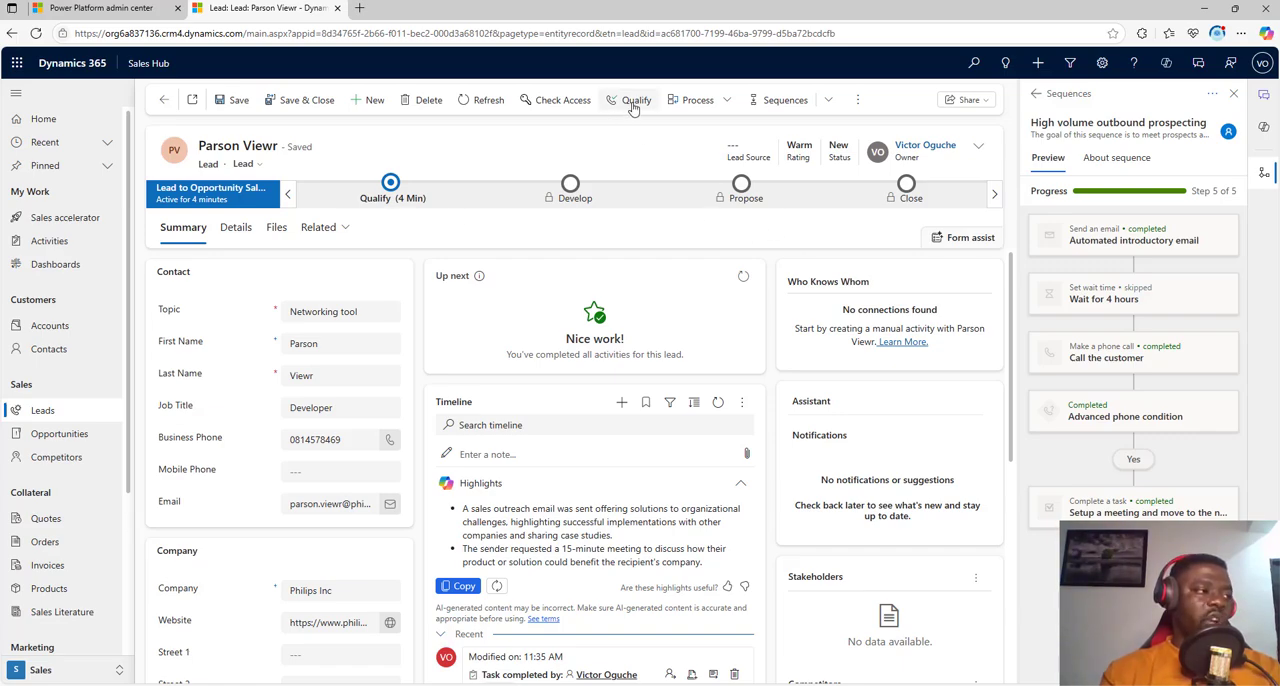
click(1264, 172)
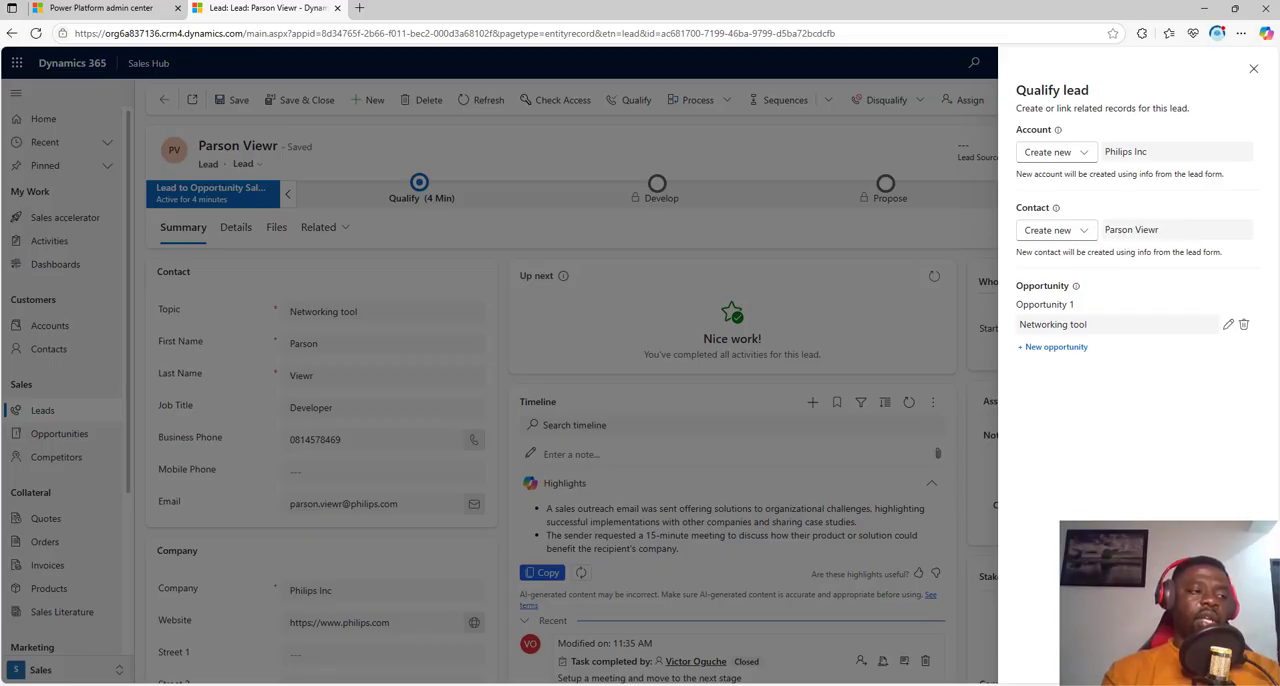
click(1229, 661)
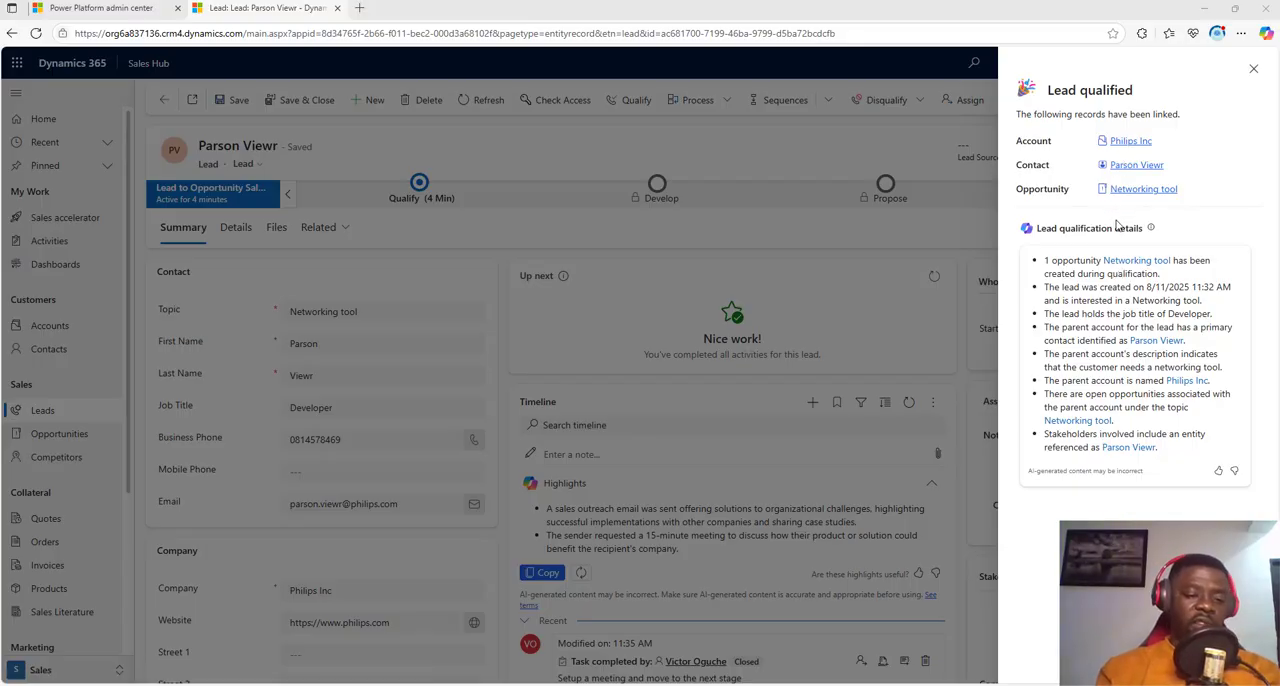
click(1253, 69)
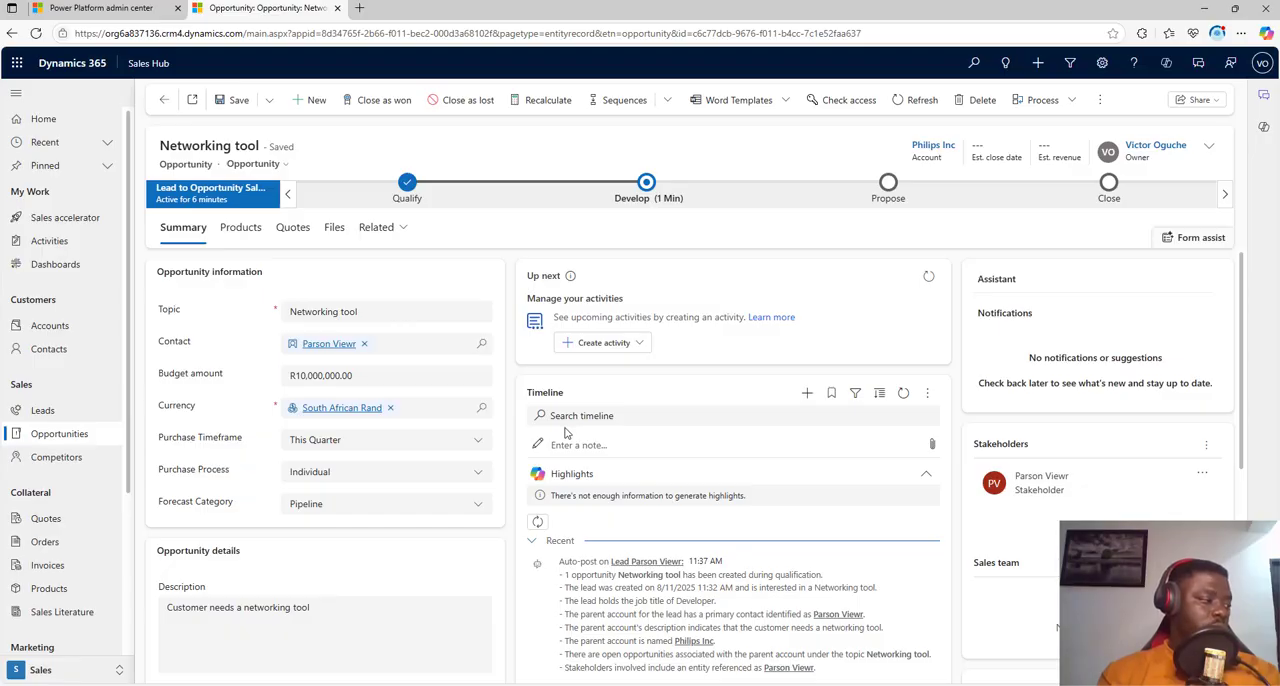
Step: Review the Networking tool opportunity's information, description fields and timeline entries
scroll(593, 425, down, 2)
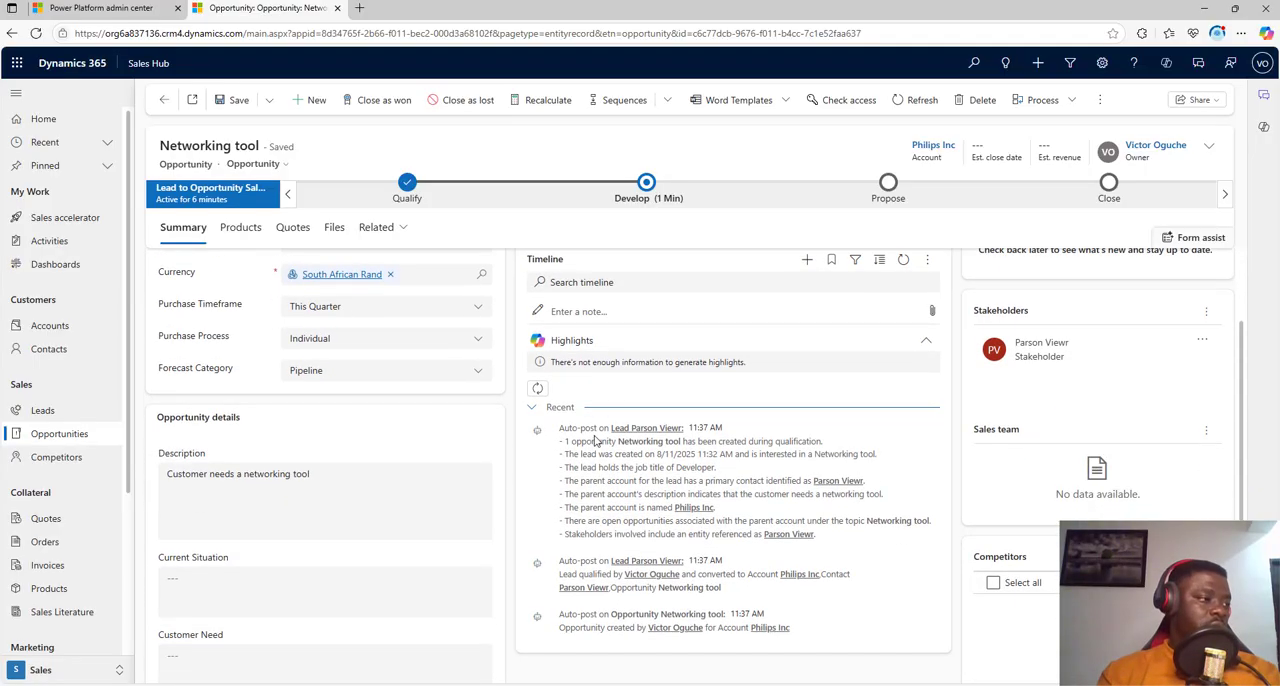
scroll(603, 520, up, 2)
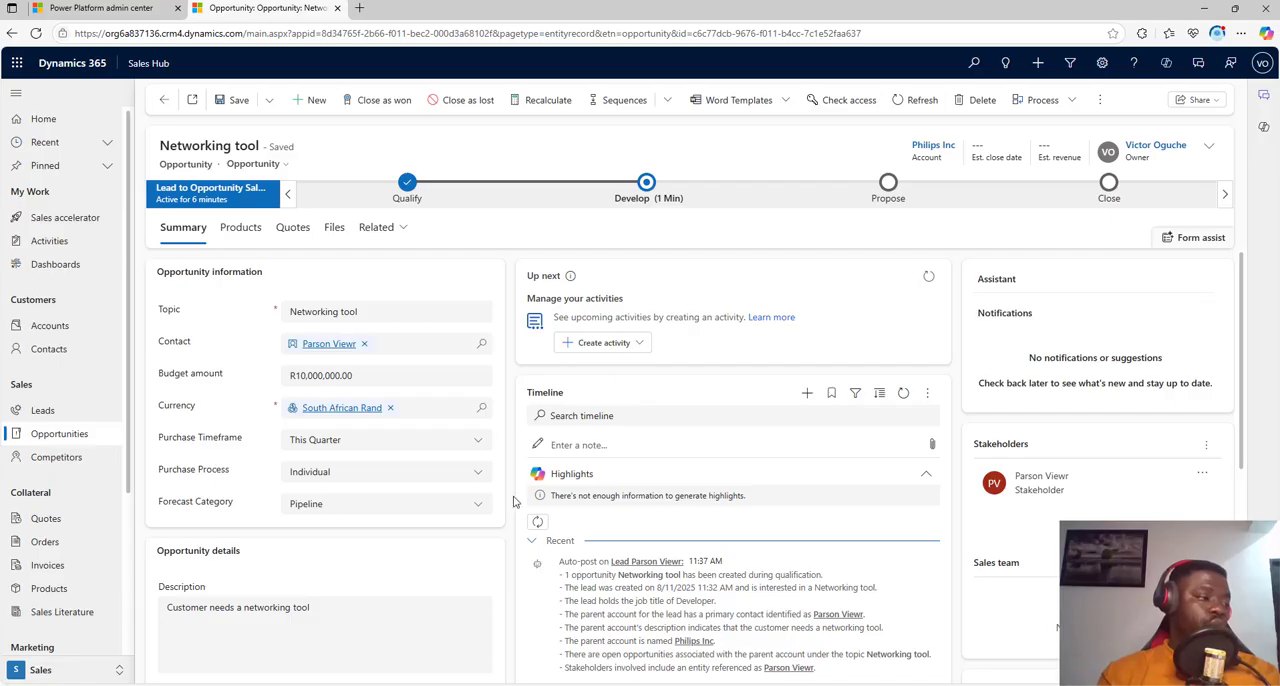
scroll(513, 502, down, 5)
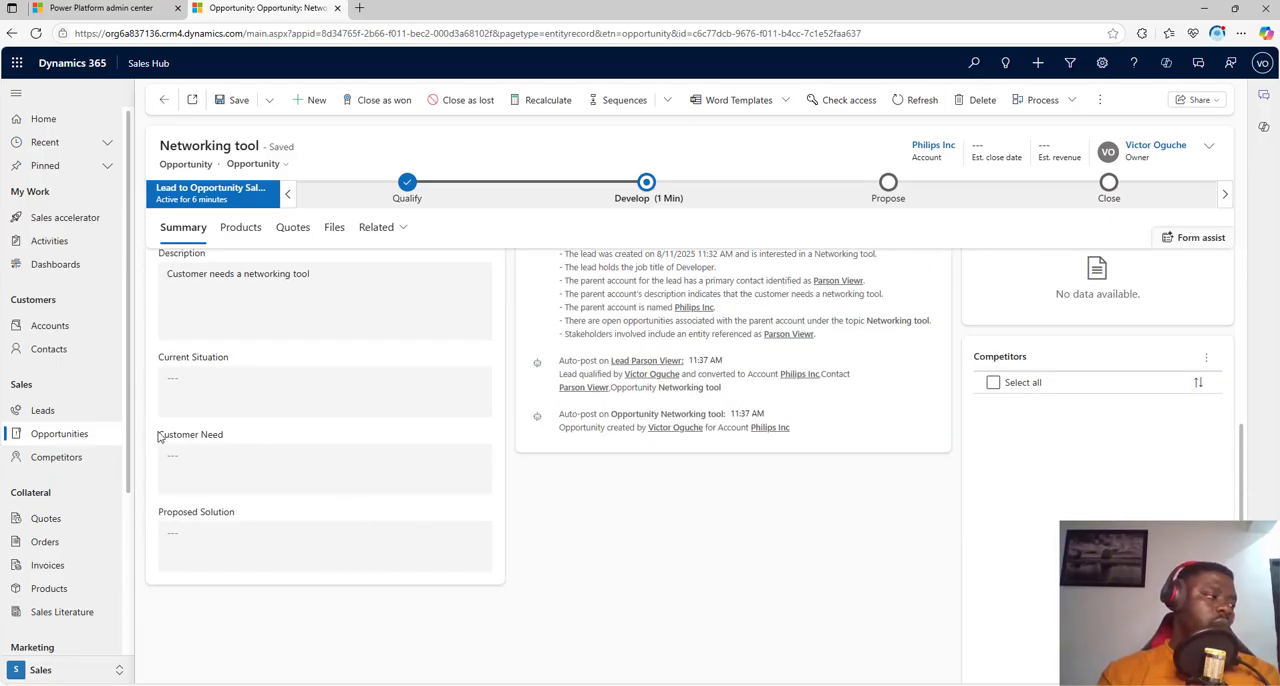
scroll(300, 480, up, 2)
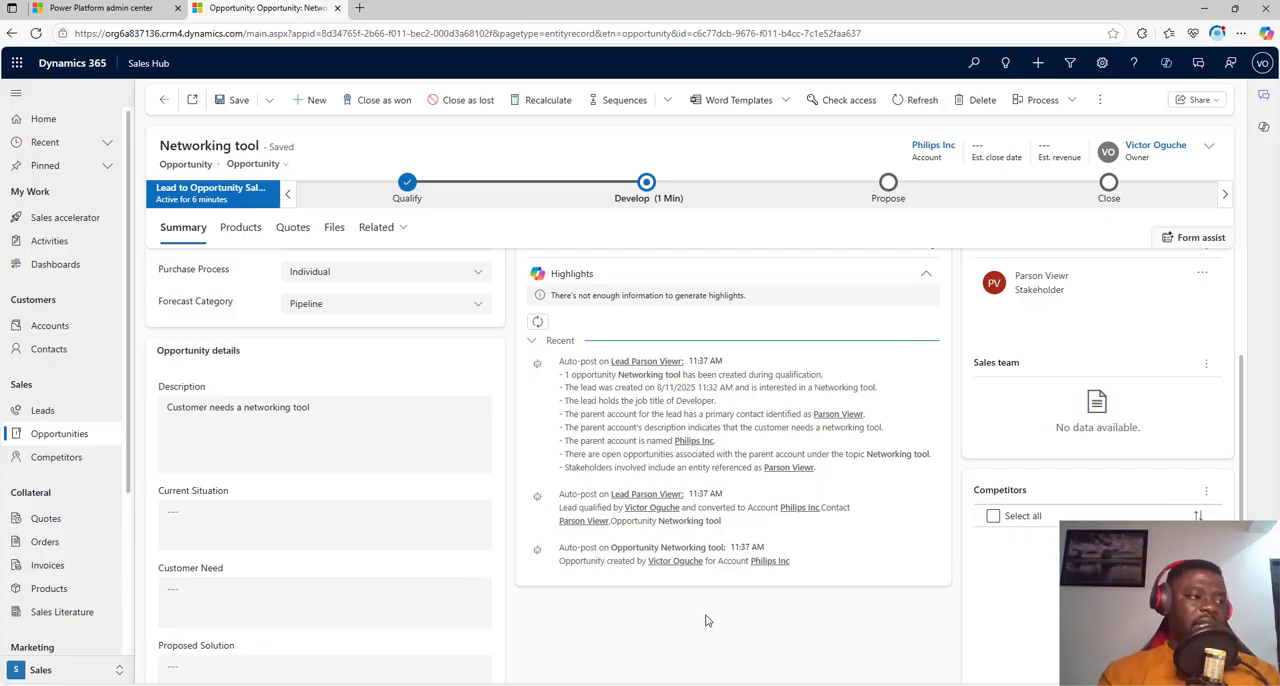
scroll(705, 621, up, 2)
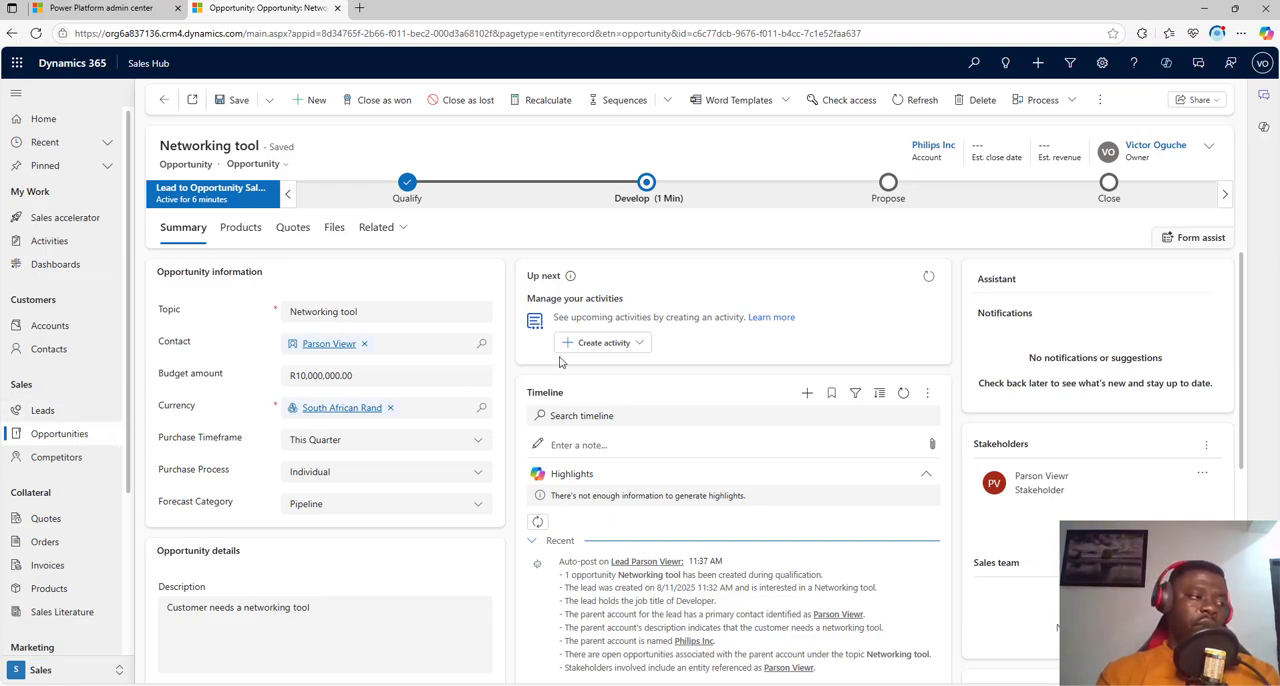
Step: Connect the Networking tool opportunity to the Meeting for product demo requests sequence
click(638, 342)
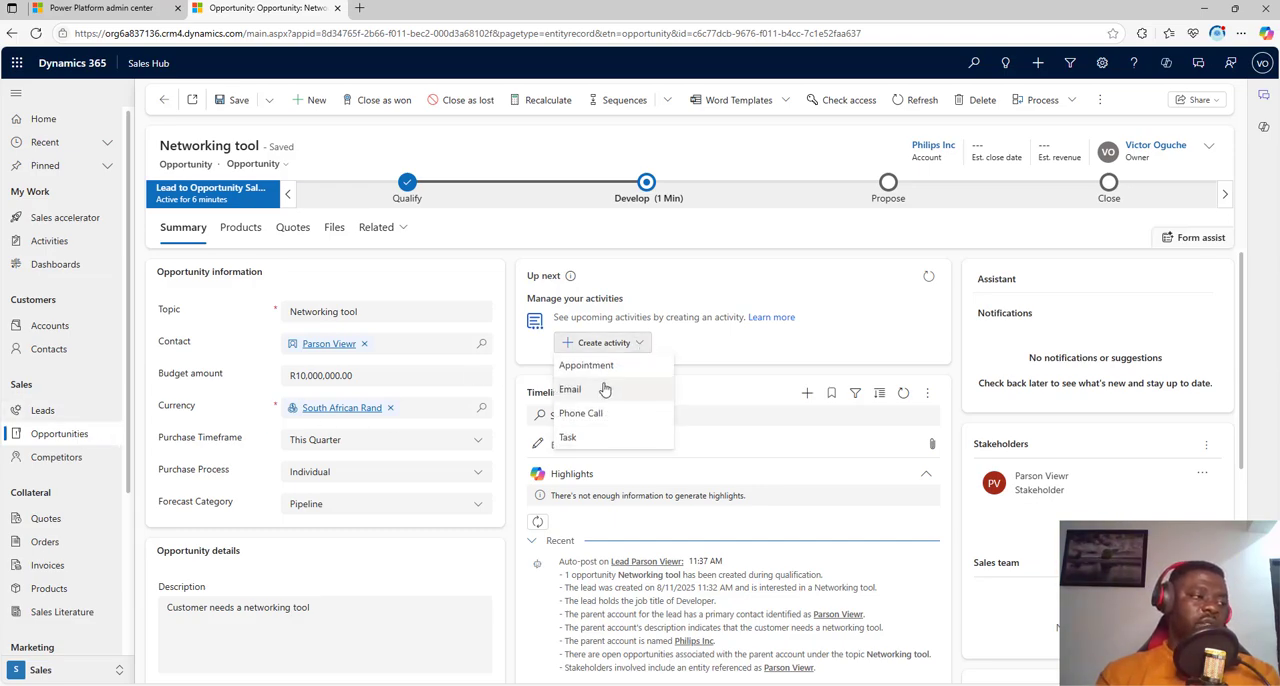
click(734, 307)
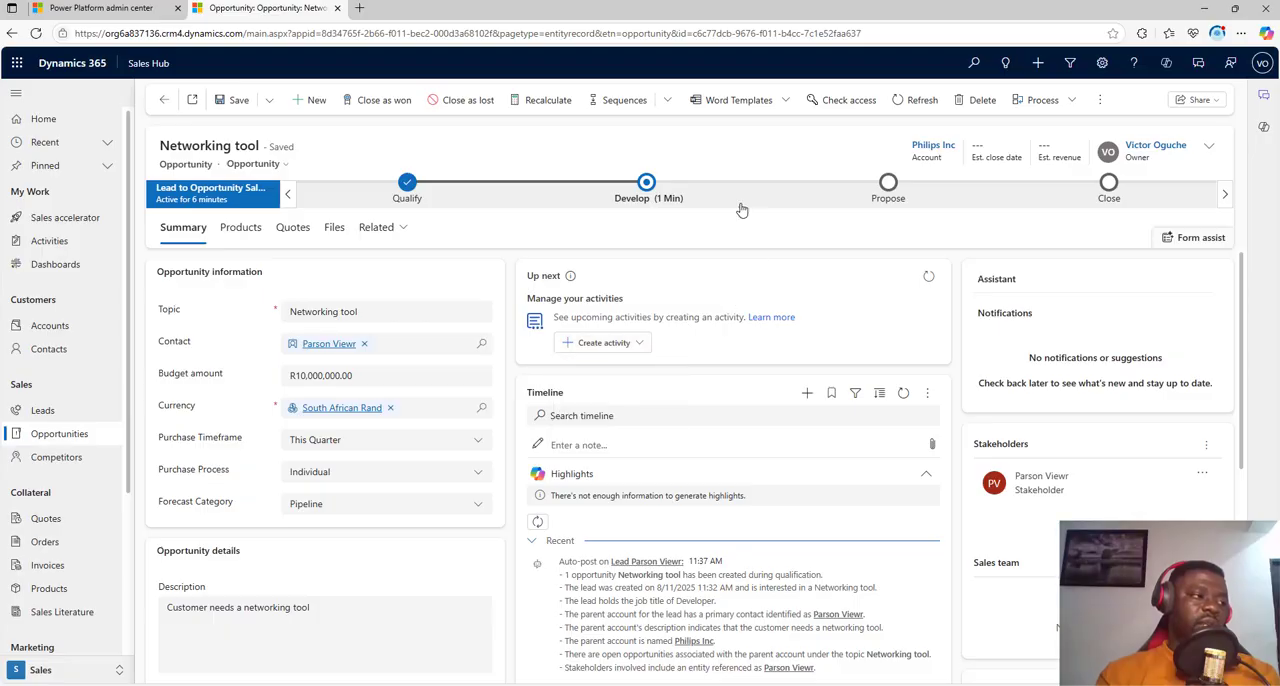
click(665, 103)
click(733, 127)
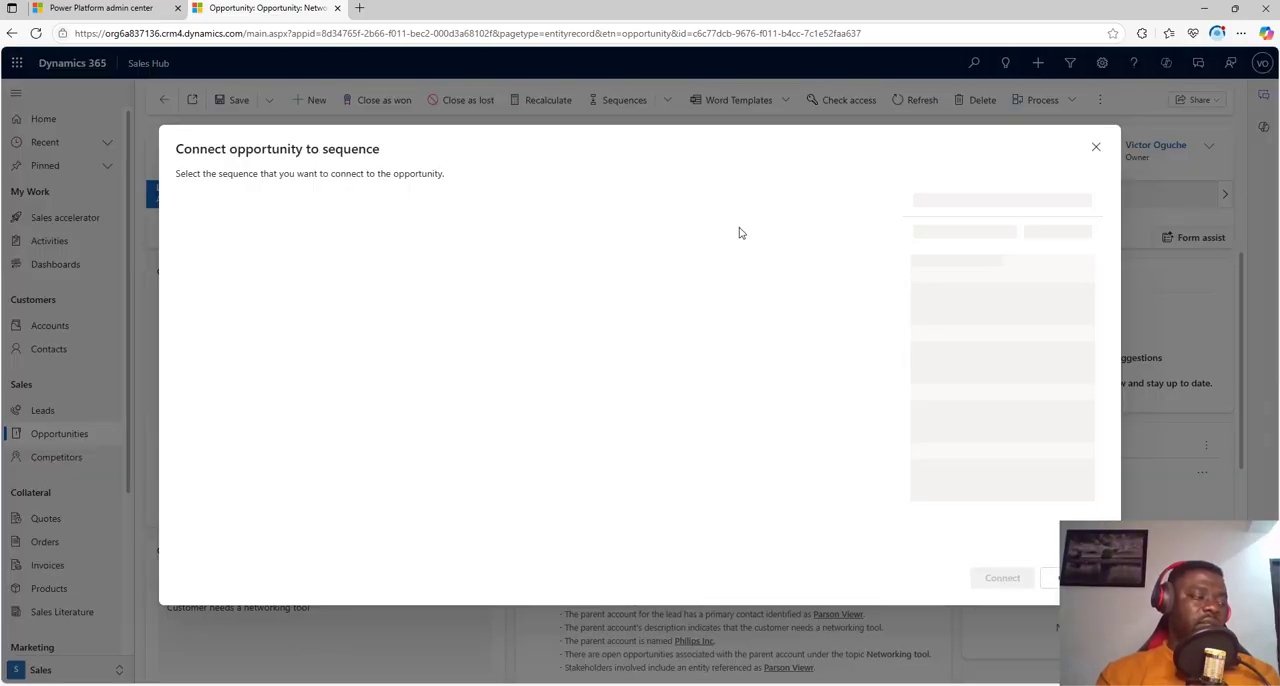
click(278, 285)
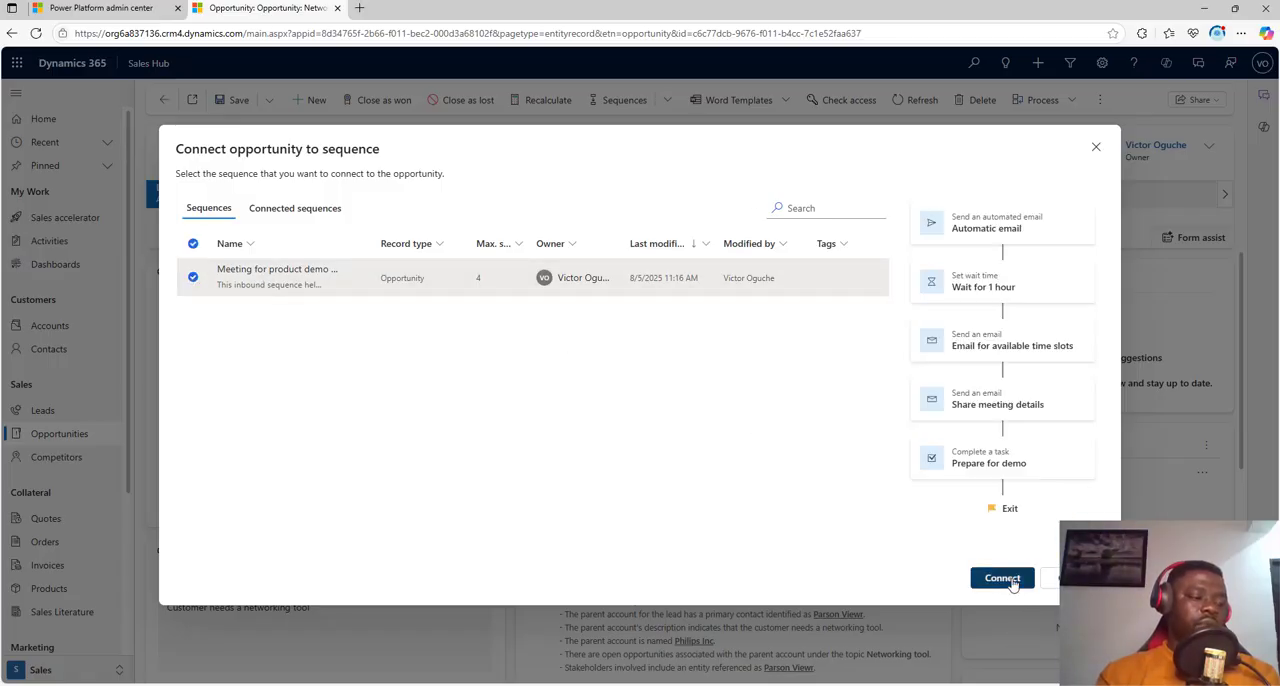
click(1000, 580)
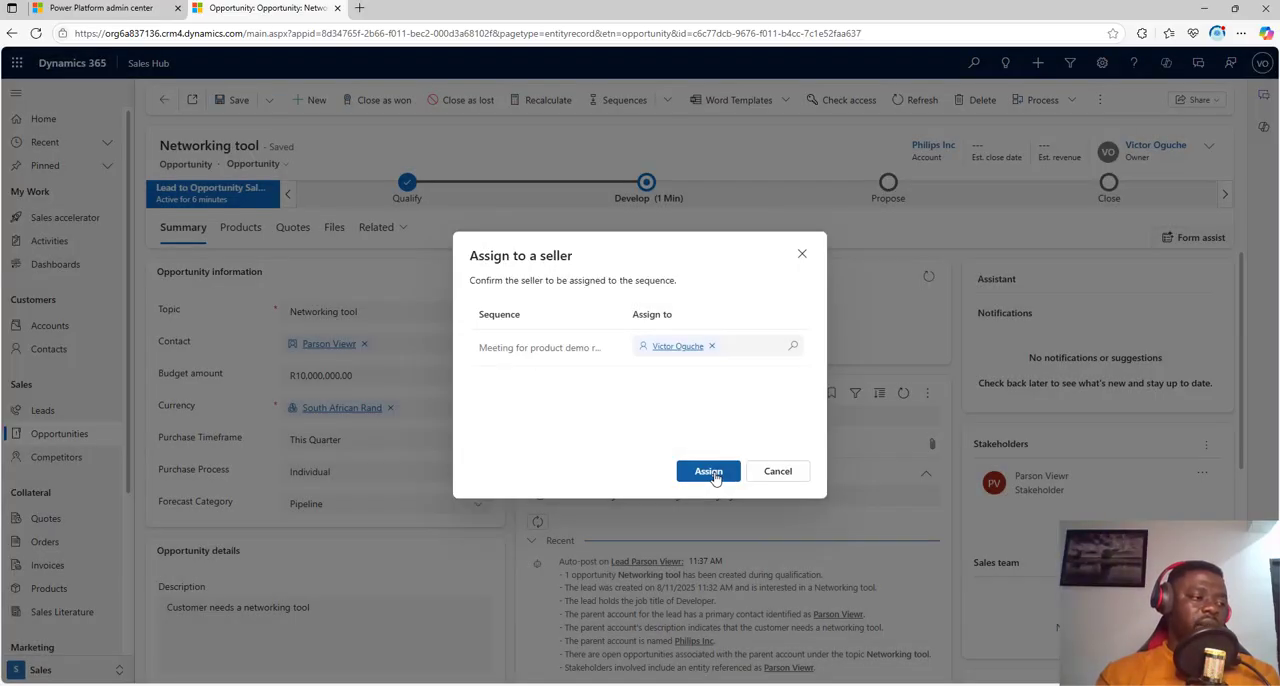
click(712, 473)
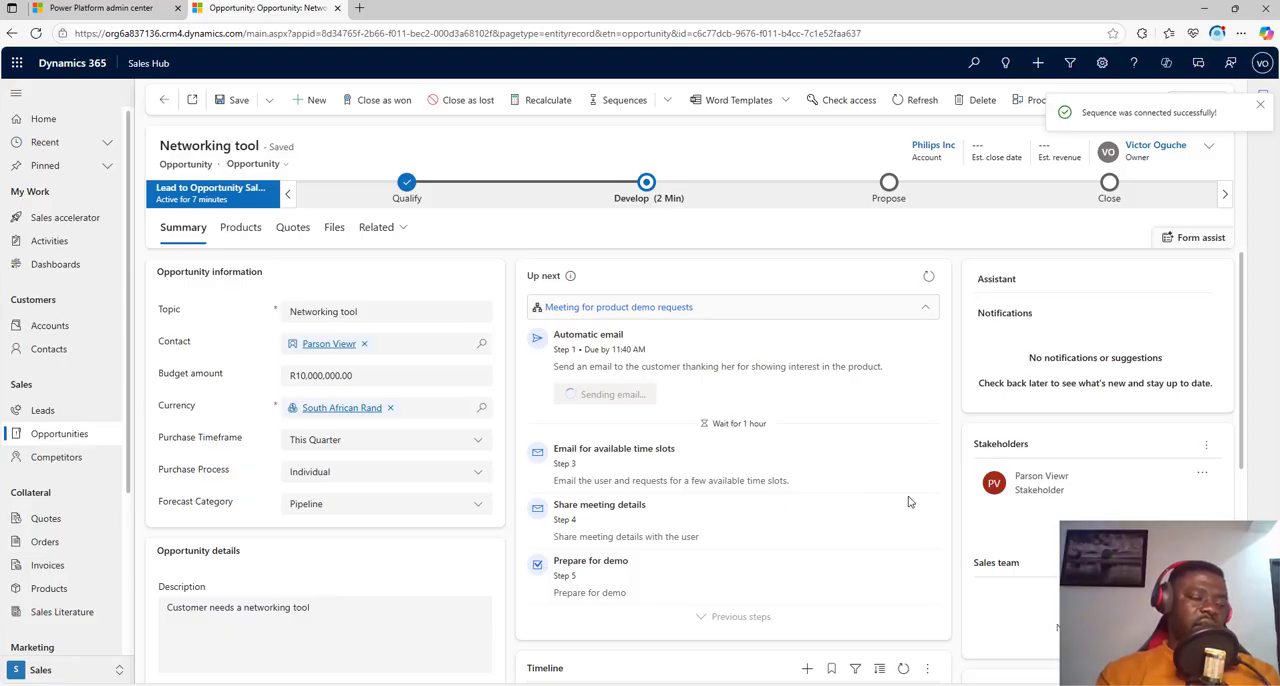
Step: Open the connected sequence's step list, mark the Automatic email step complete and skip the 1-hour wait
click(640, 310)
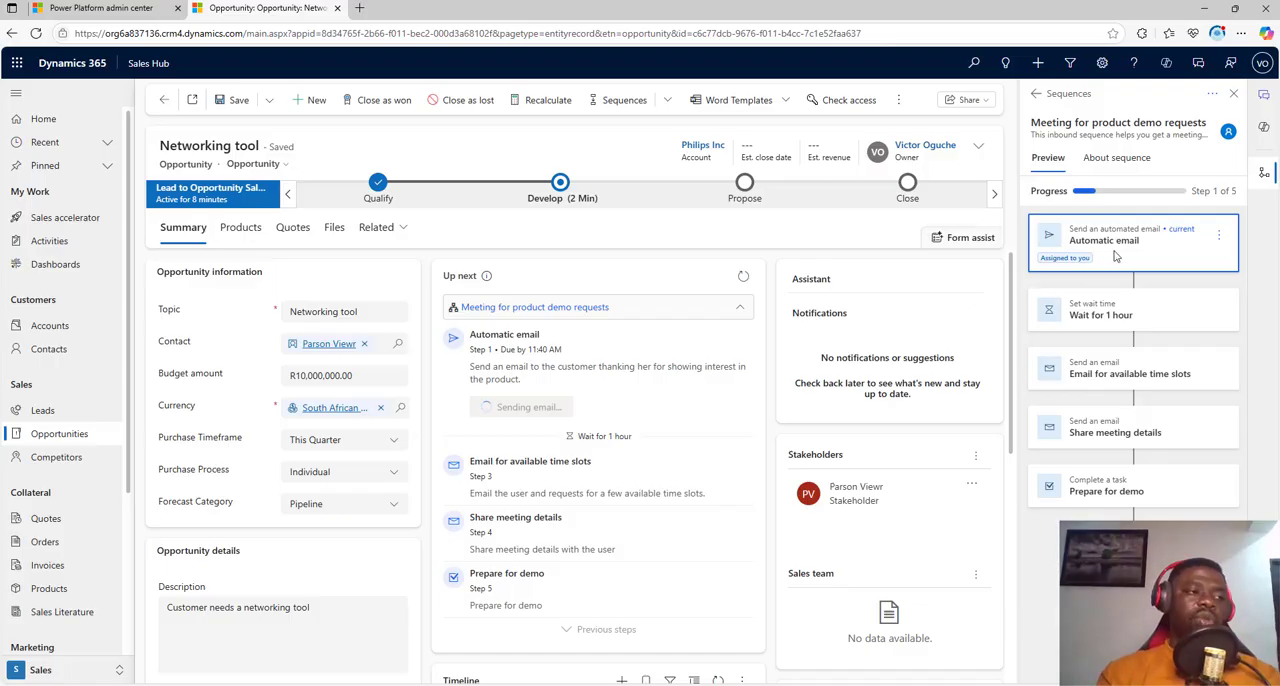
click(1218, 236)
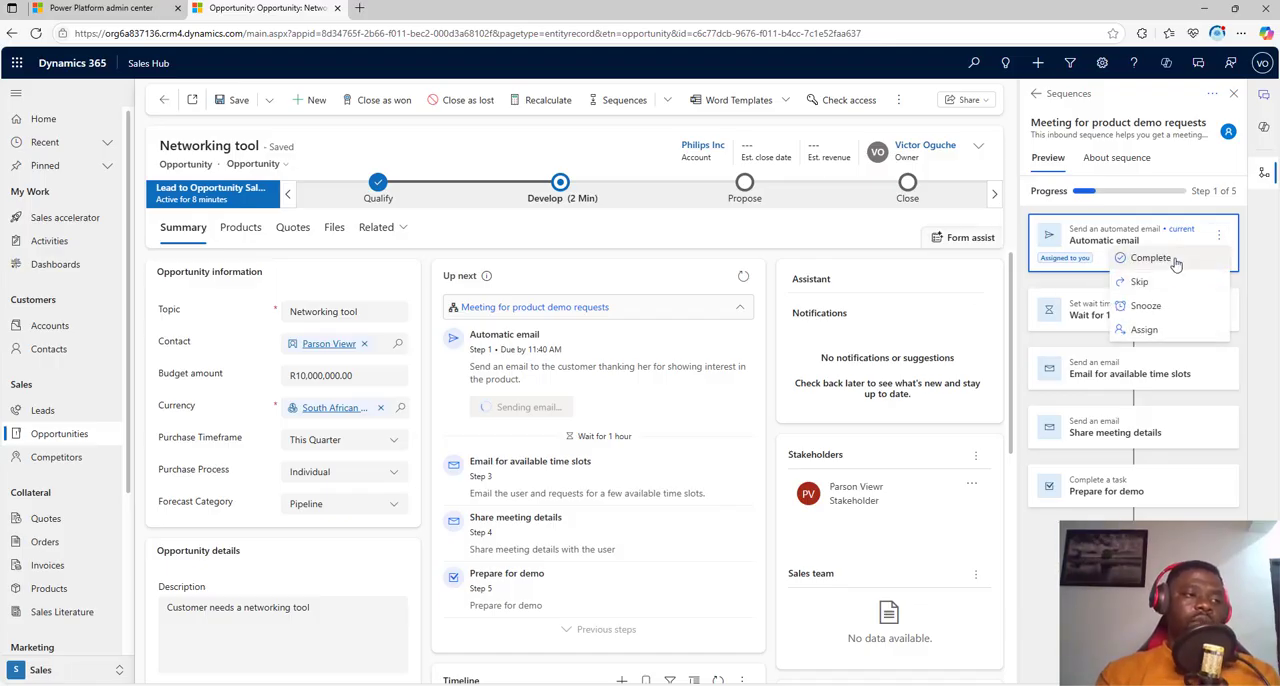
click(1172, 262)
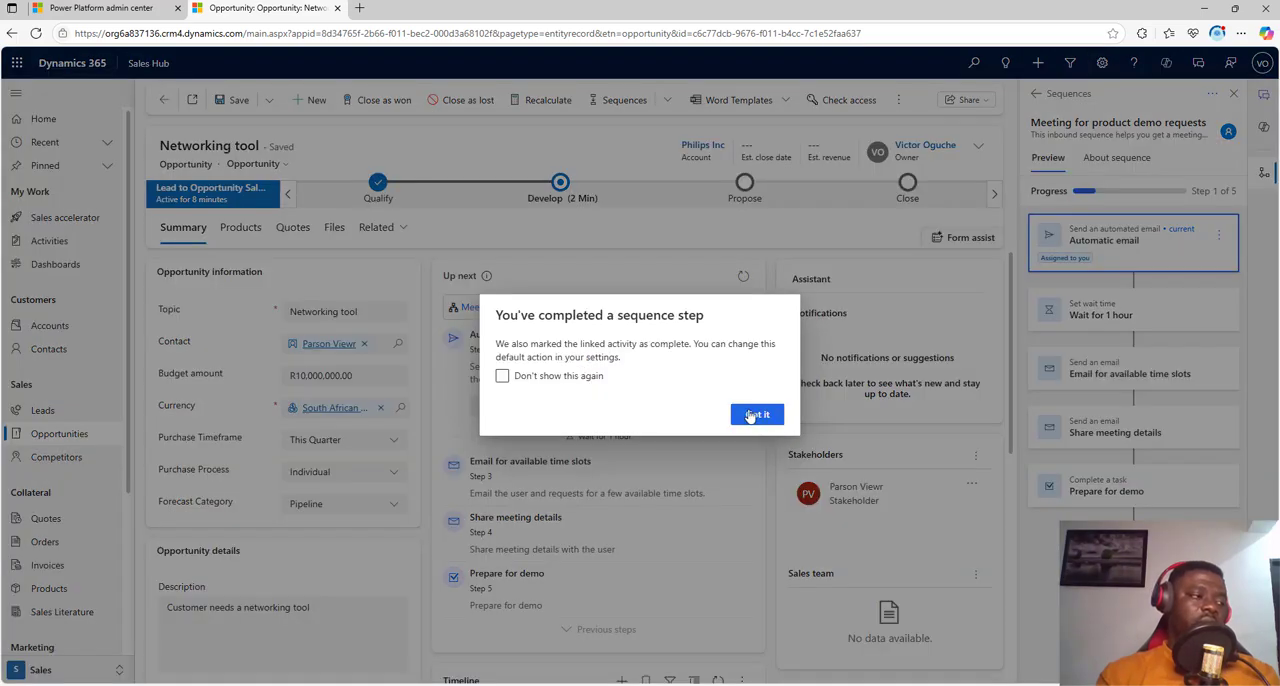
click(756, 414)
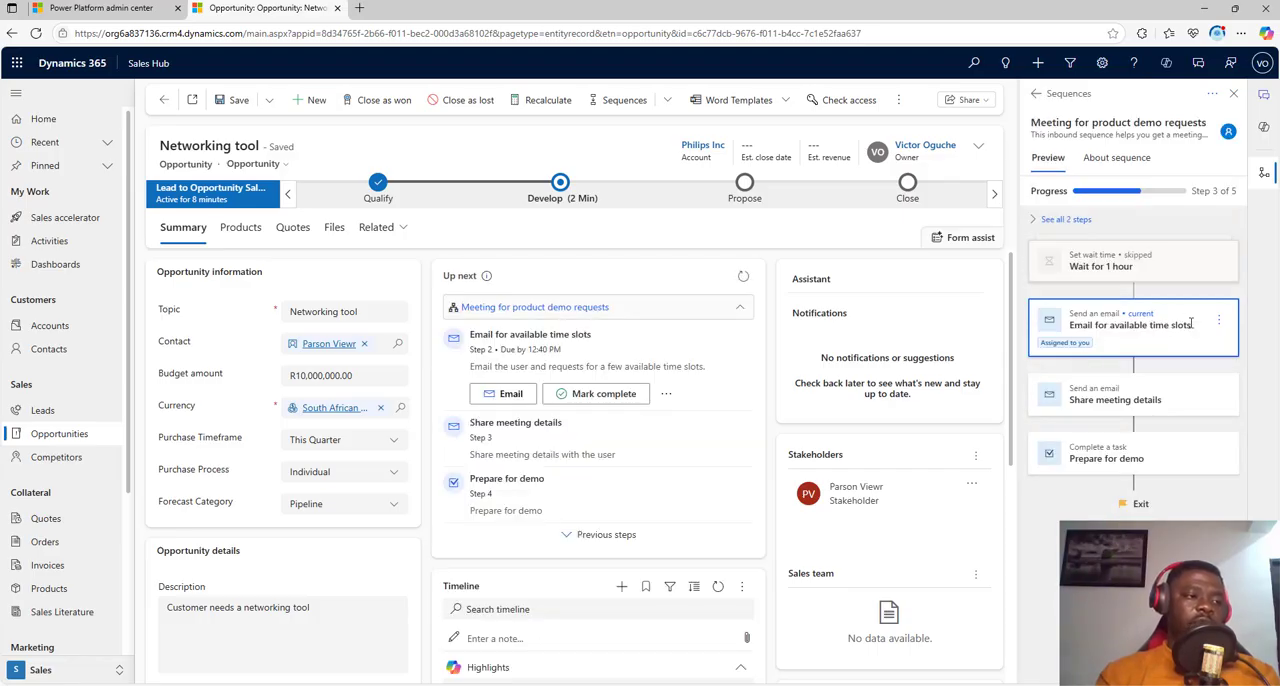
Step: Complete the sequence's Email for available time slots step with the note "Email sent"
click(1218, 320)
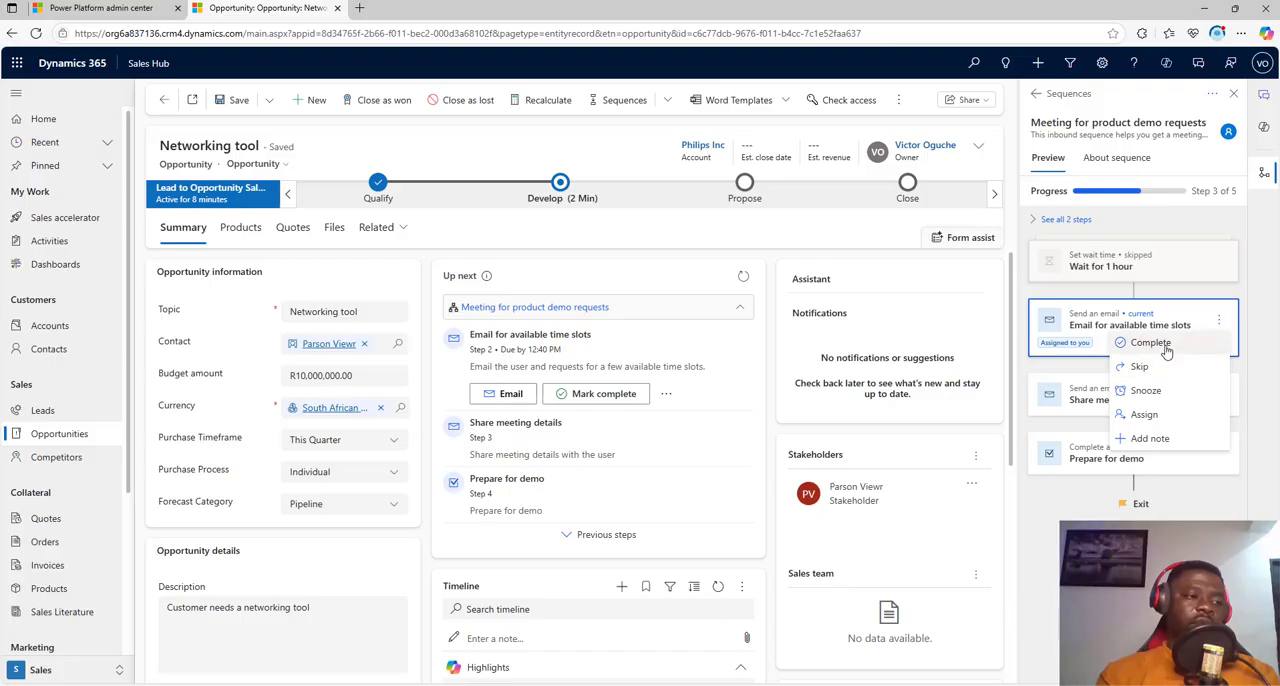
click(1165, 350)
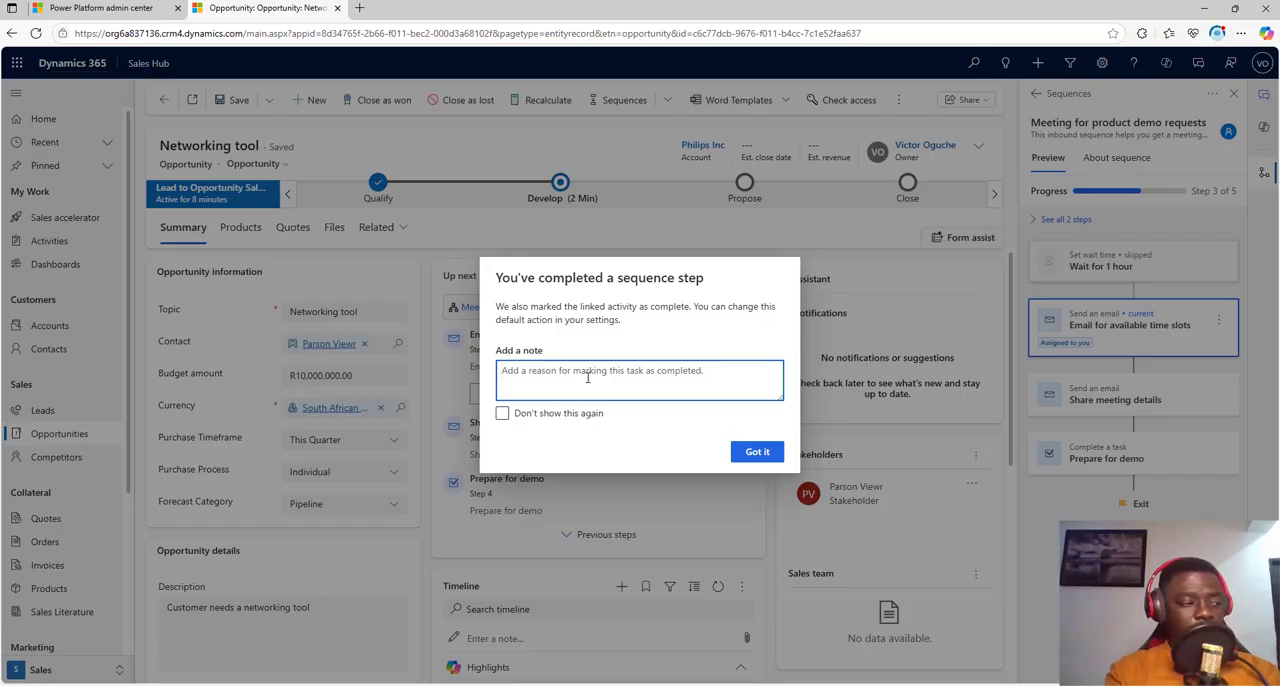
text(Email)
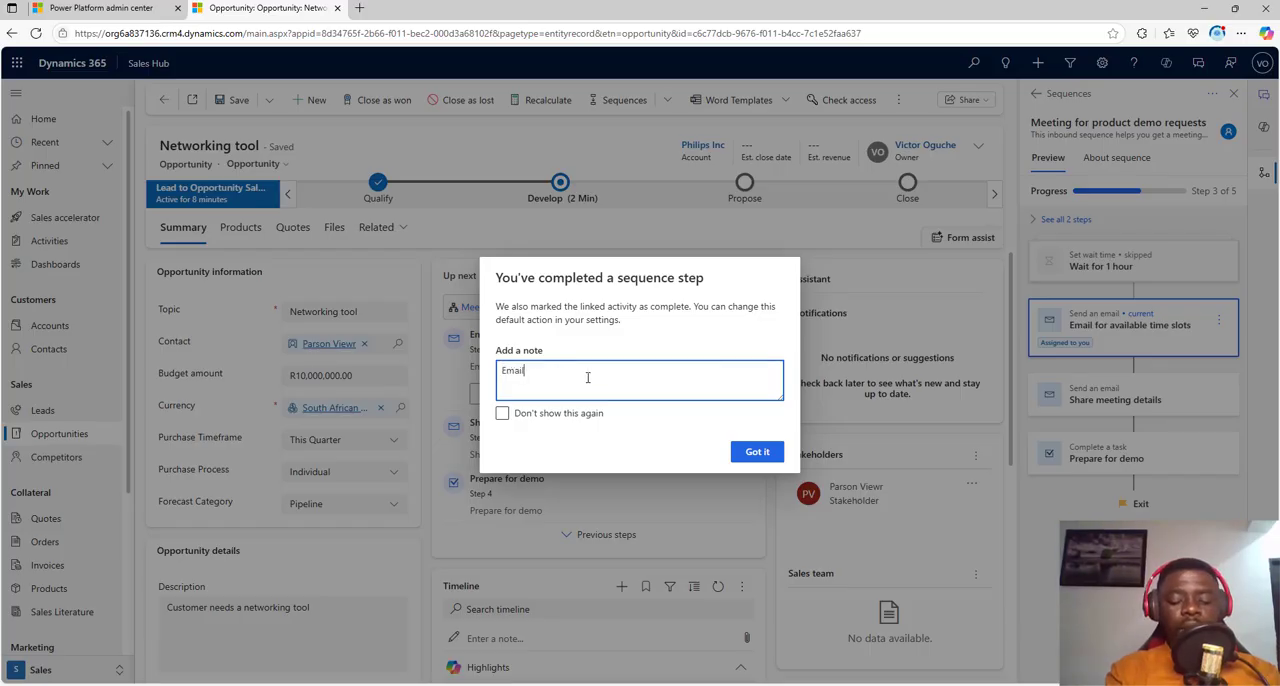
text( sent)
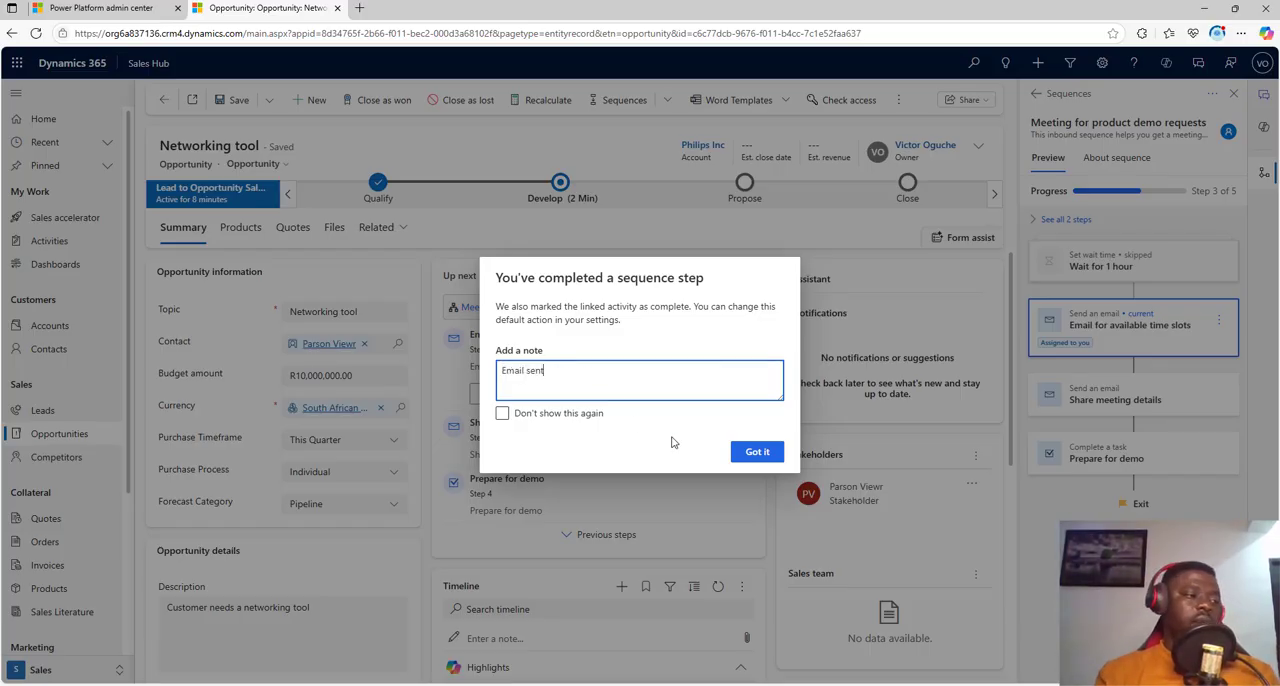
click(755, 458)
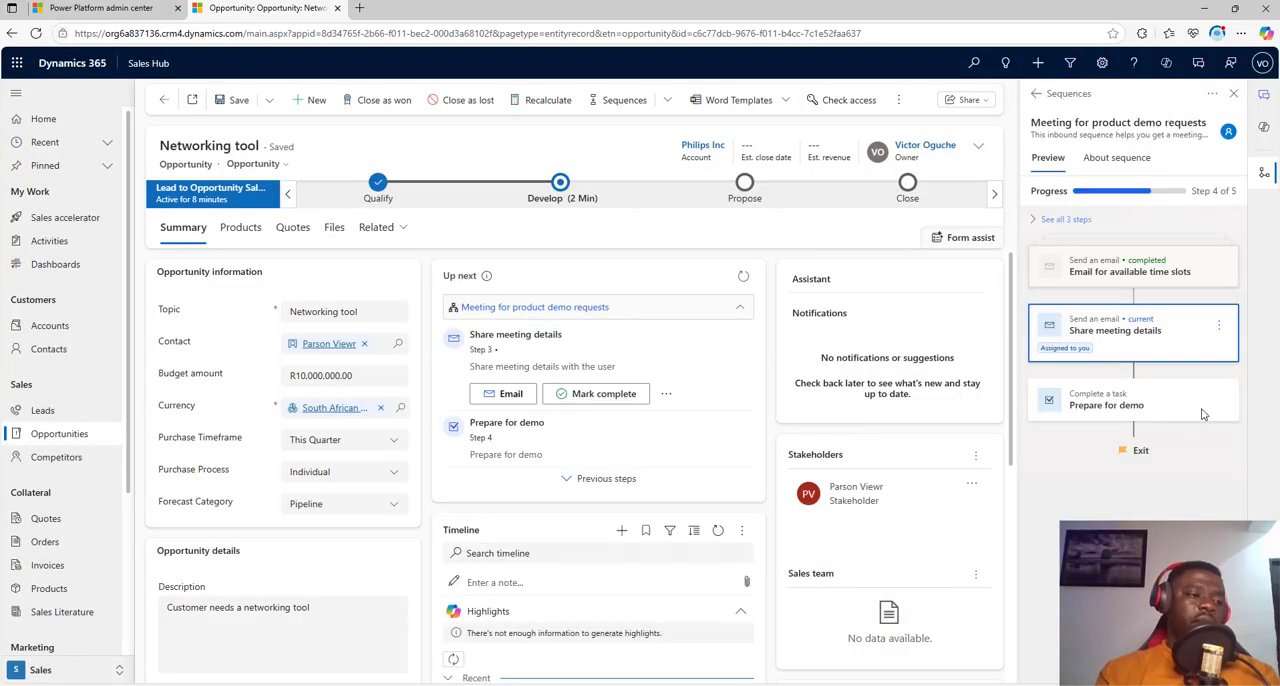
Step: Mark the Share meeting details step complete, adding the note "invite sent"
click(1219, 326)
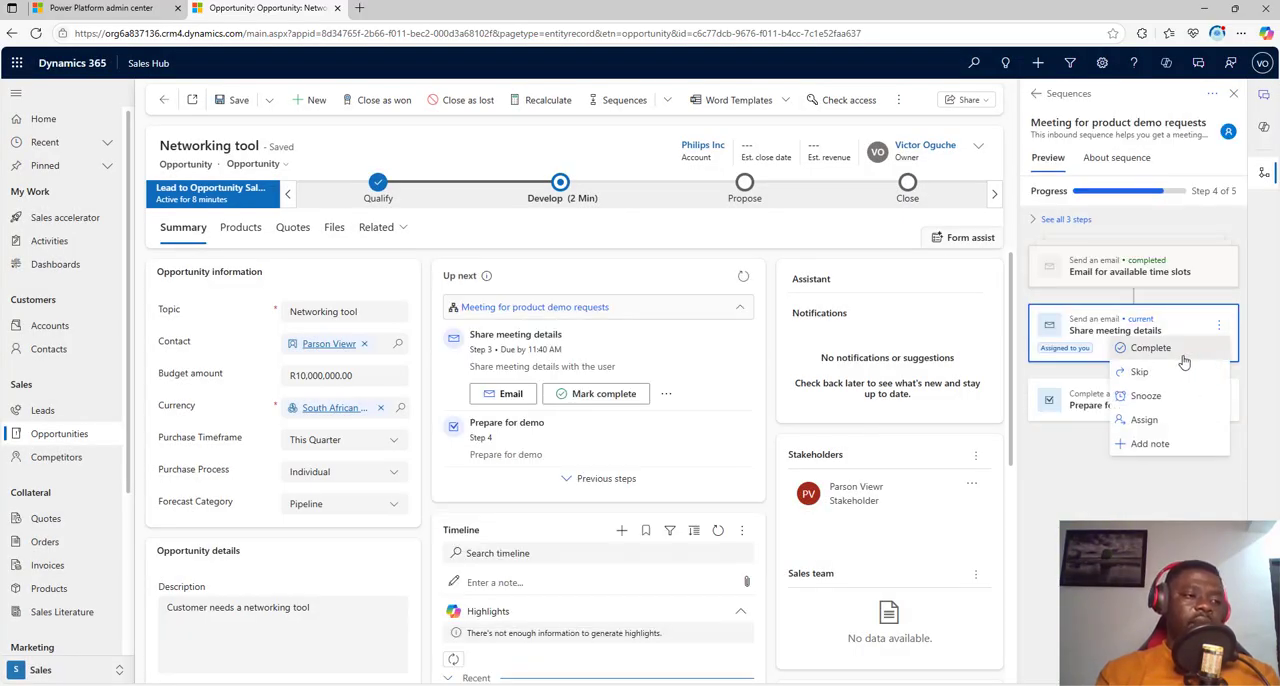
click(1183, 358)
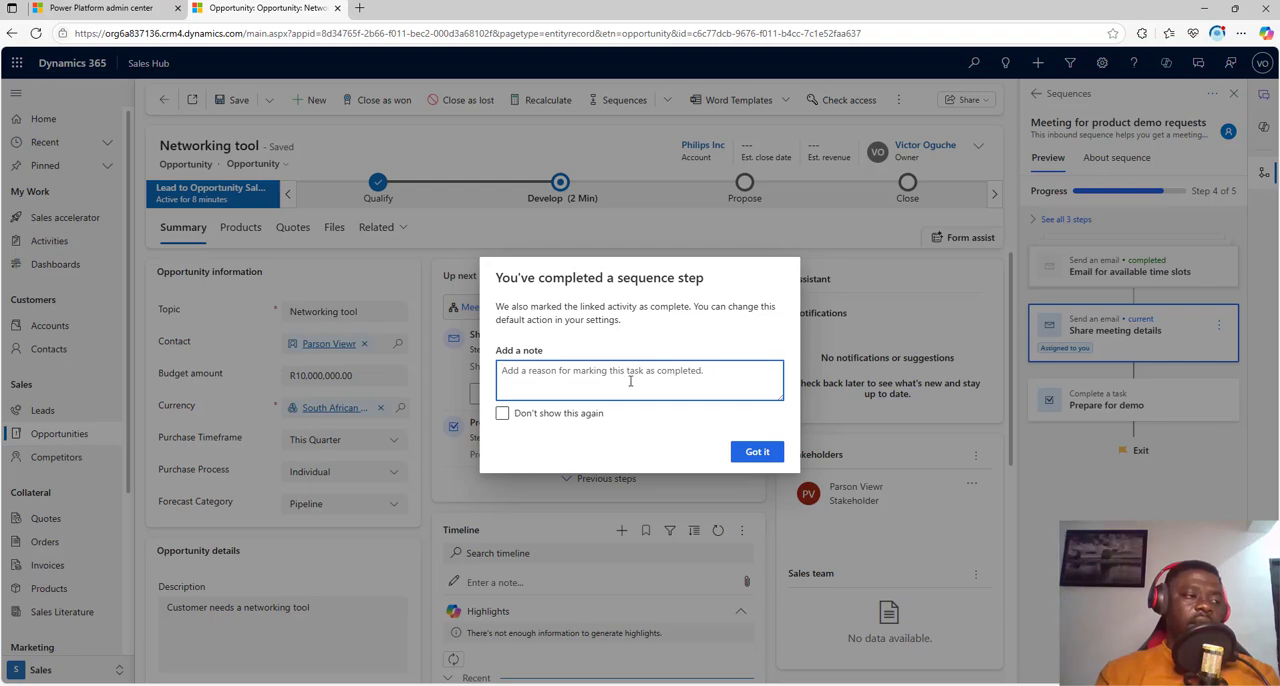
text(invi)
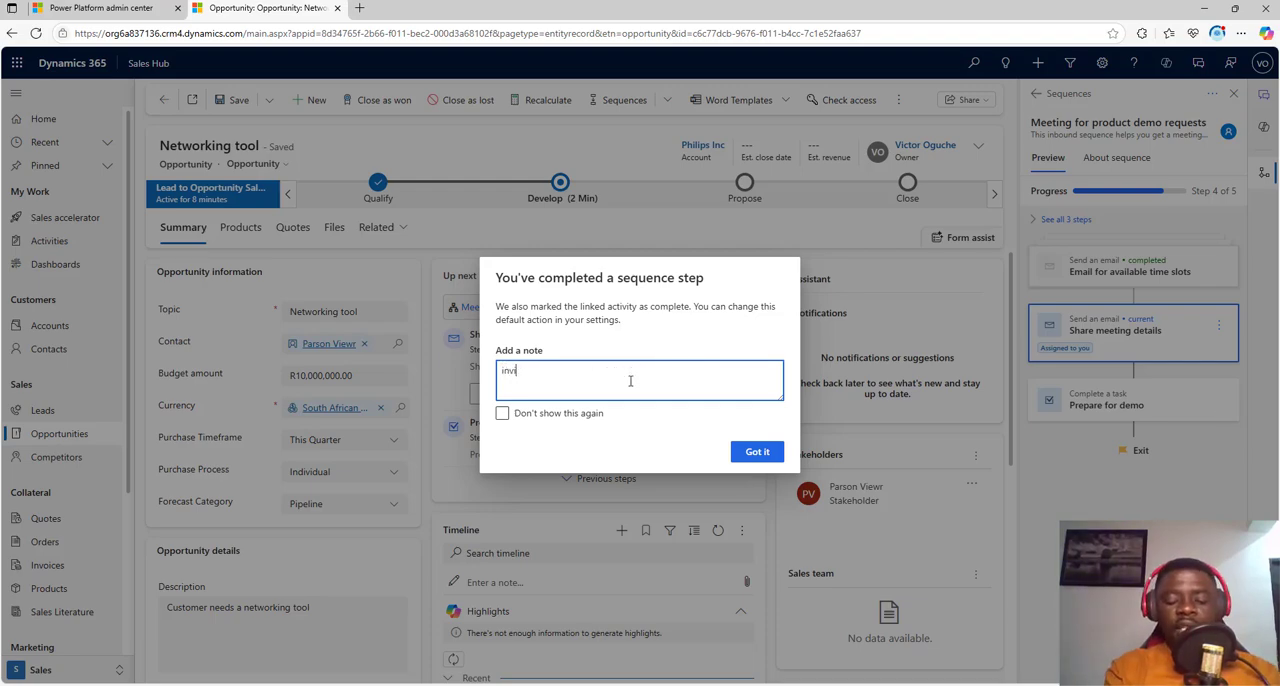
text(te s)
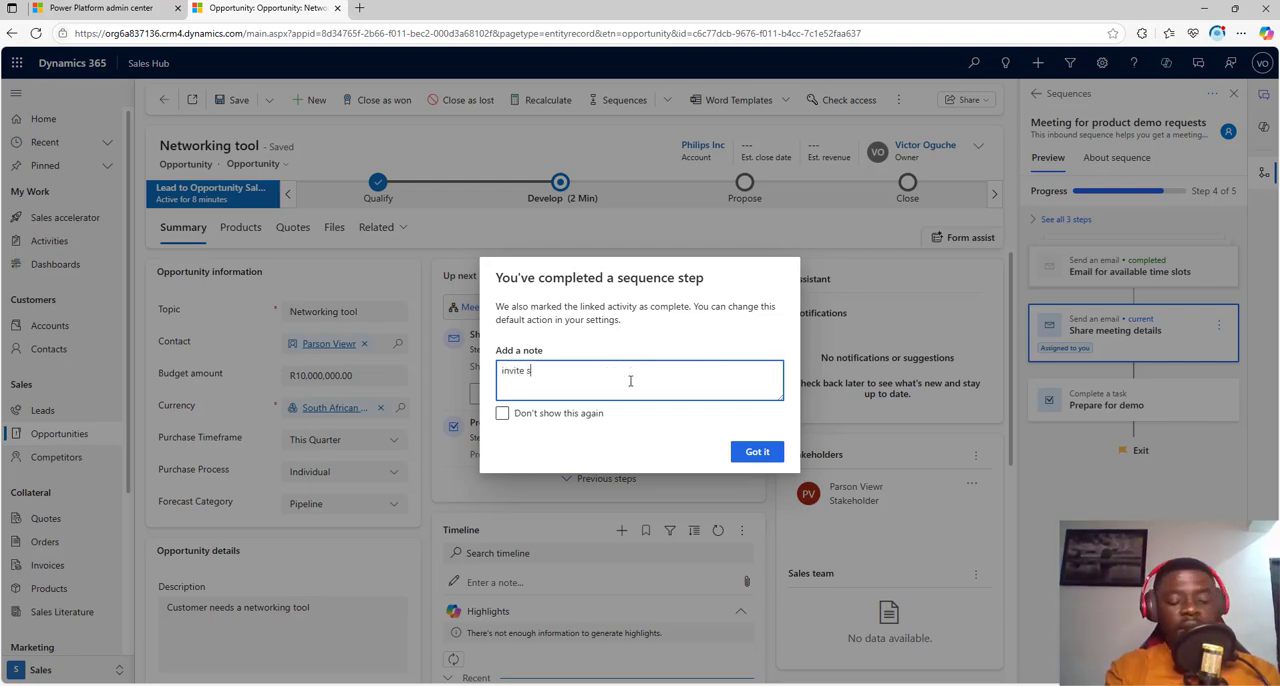
text(ent)
click(752, 451)
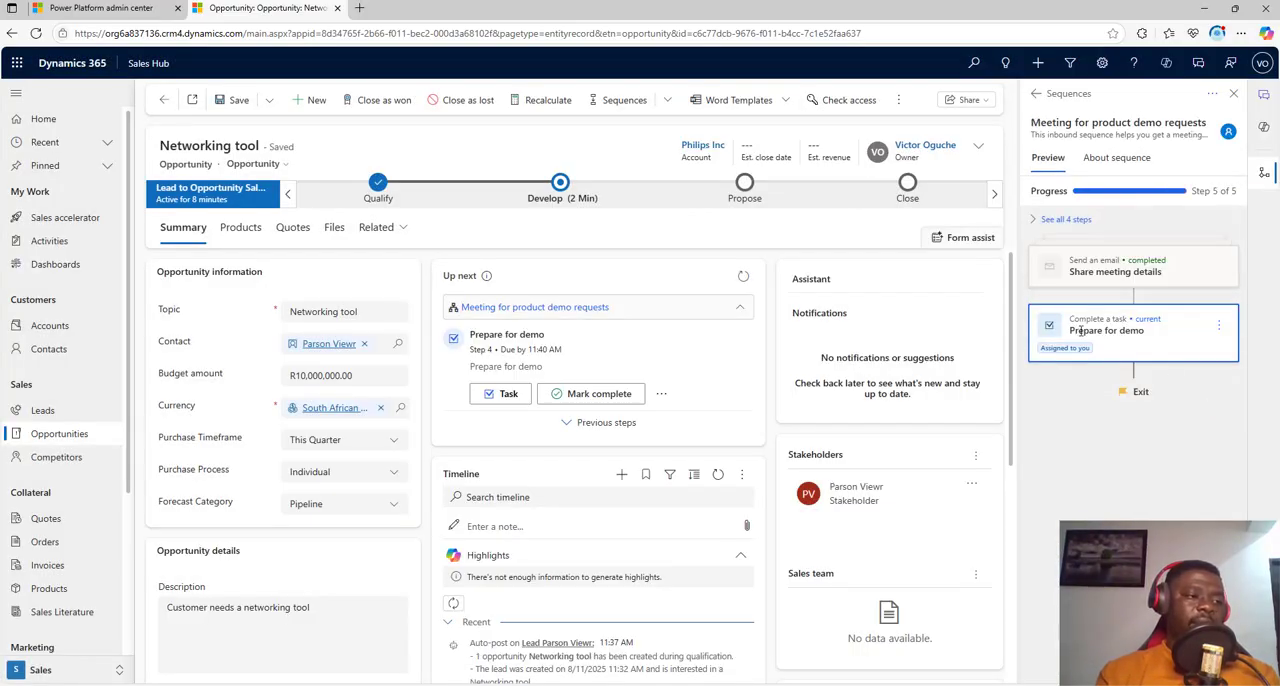
Step: Complete the final Prepare for demo step with the note "Demo done" and close the sequence details
click(1168, 351)
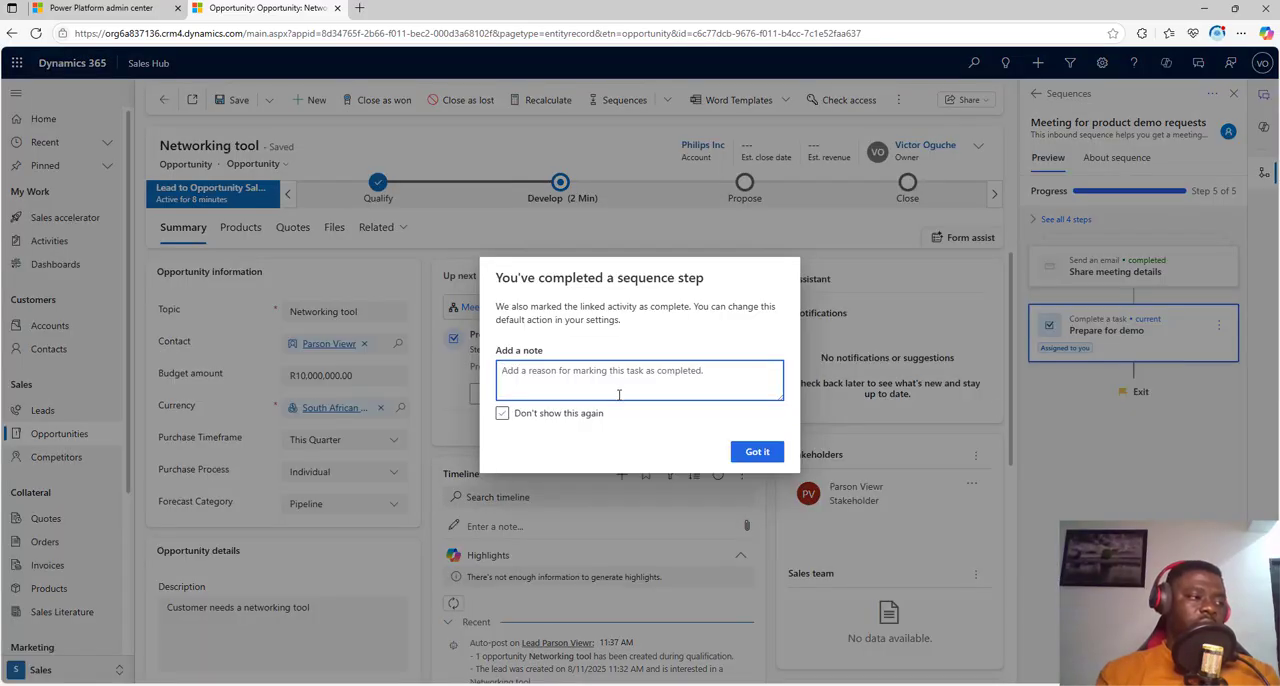
text(Demo sone)
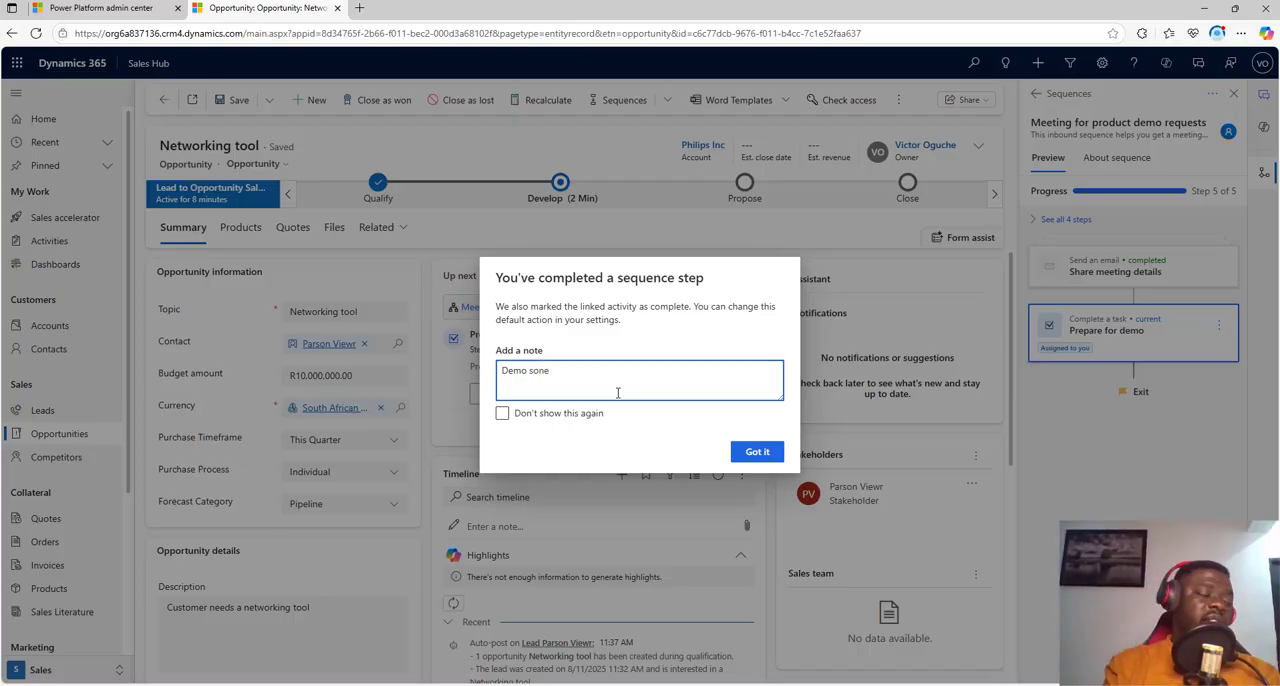
key(BackSpace)
key(BackSpace)
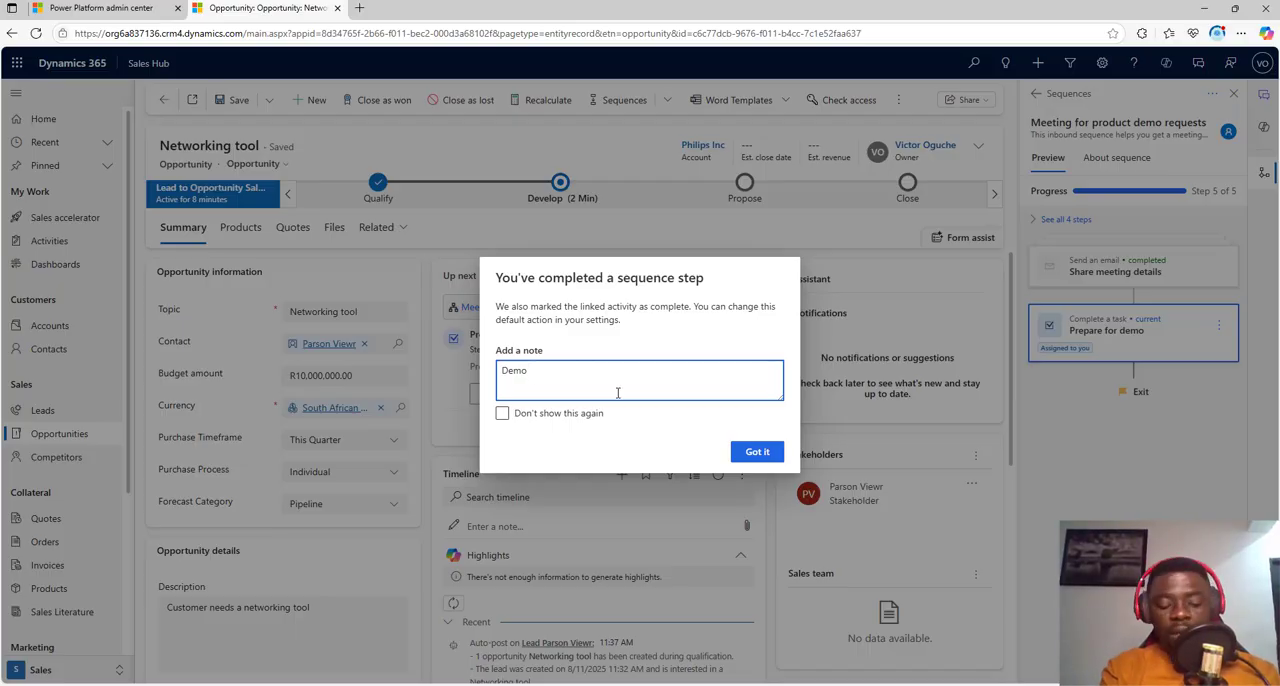
text(done)
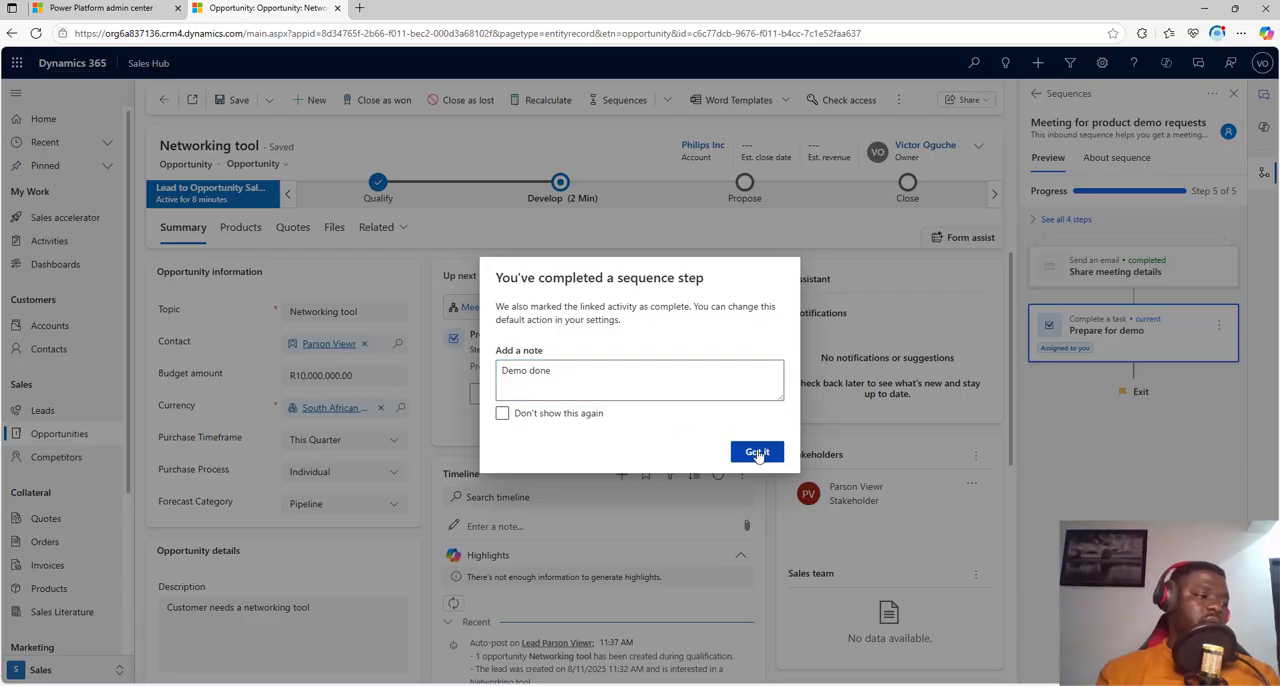
click(757, 451)
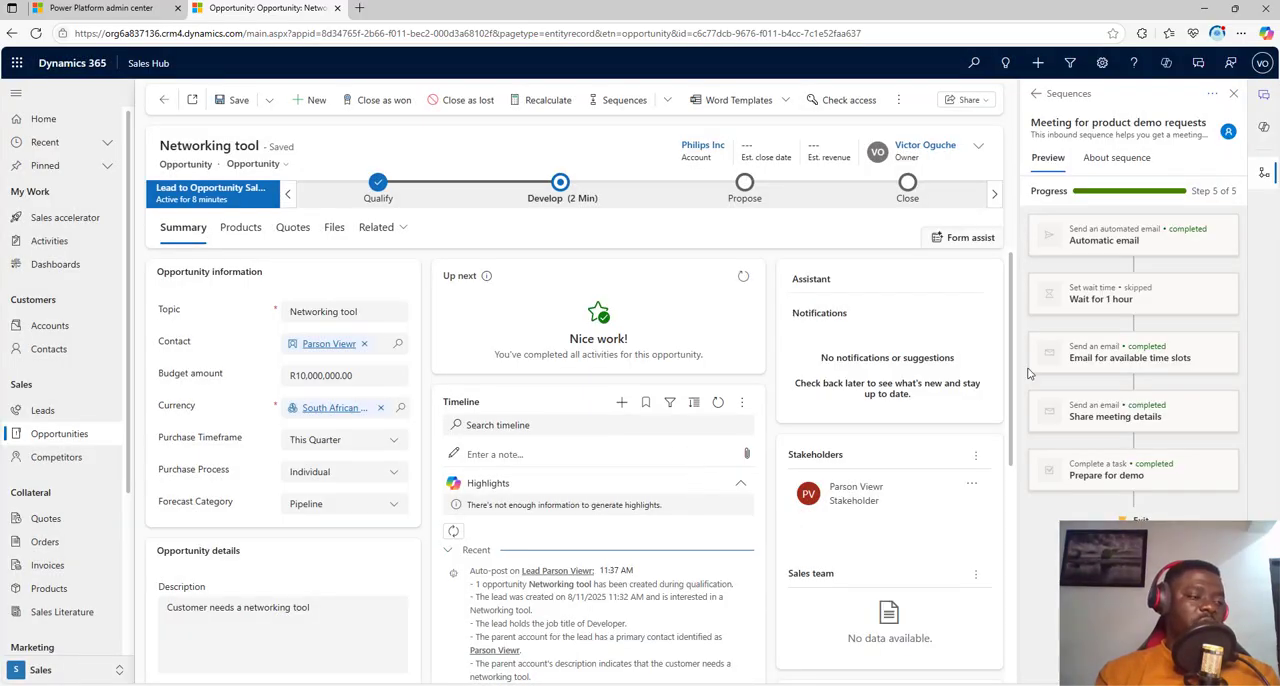
click(1234, 93)
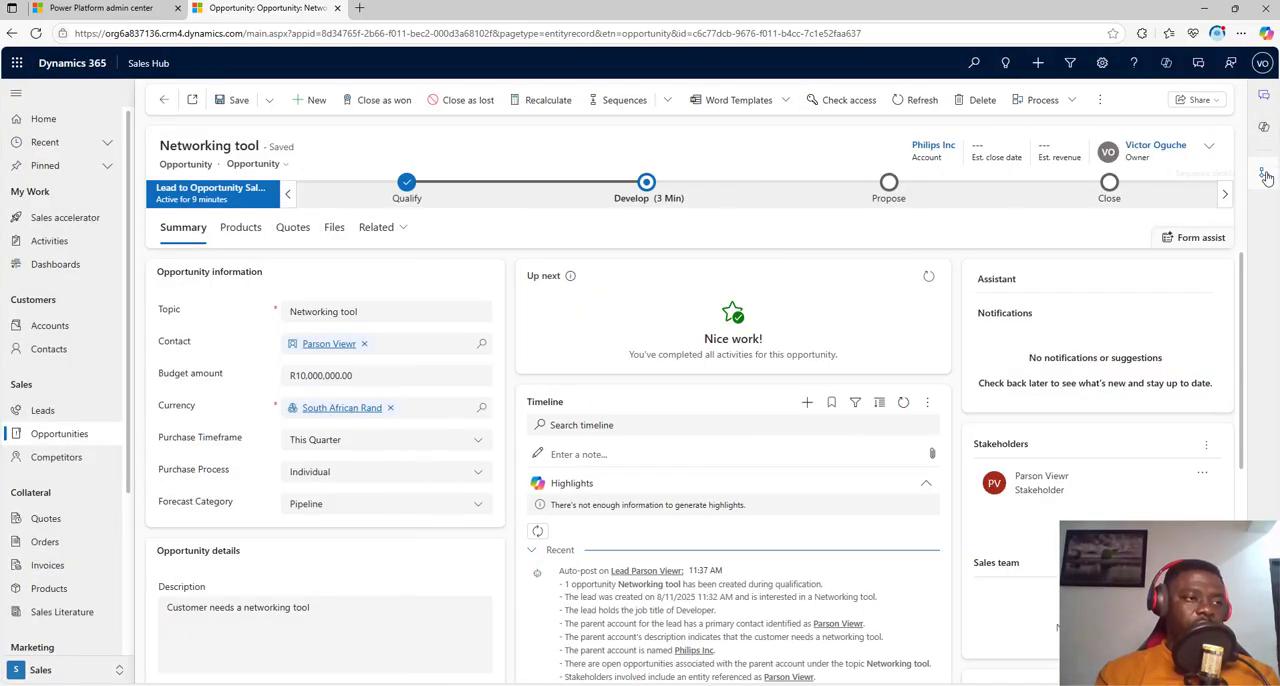
Step: Check which price lists are available for the opportunity's products
click(249, 231)
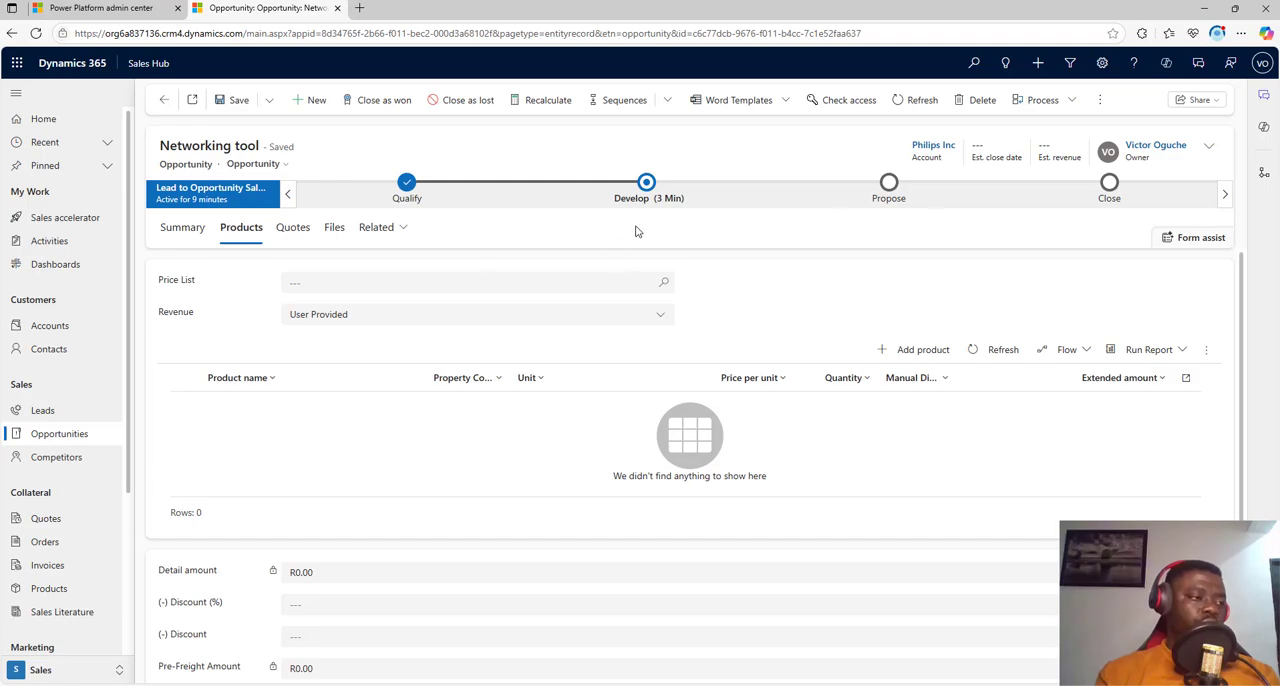
click(382, 282)
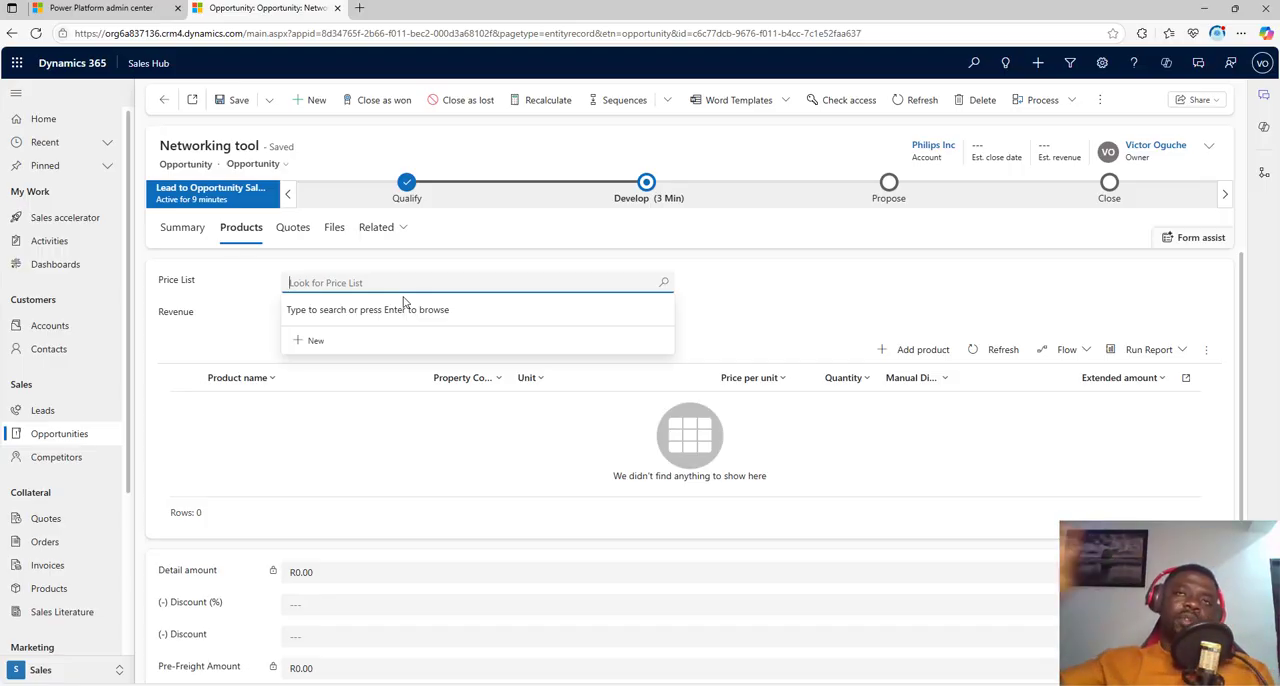
click(663, 282)
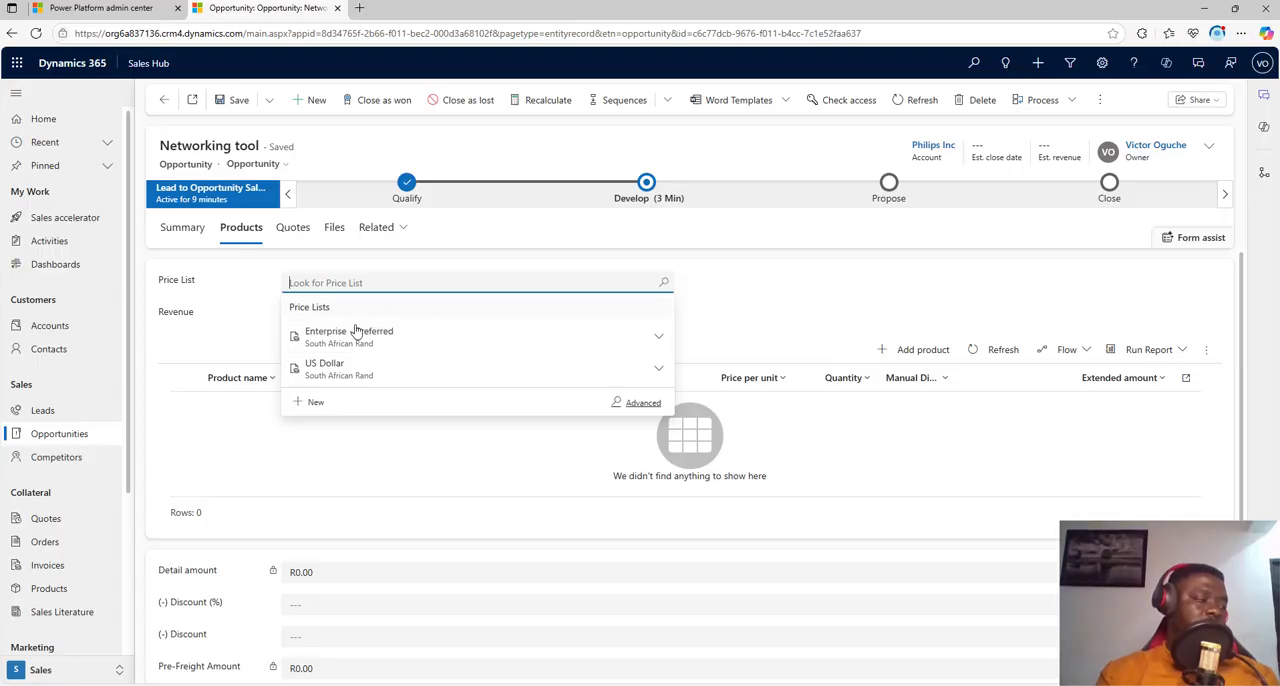
Step: Change the opportunity's currency to Nigerian Naira in its summary information and save the record
click(190, 226)
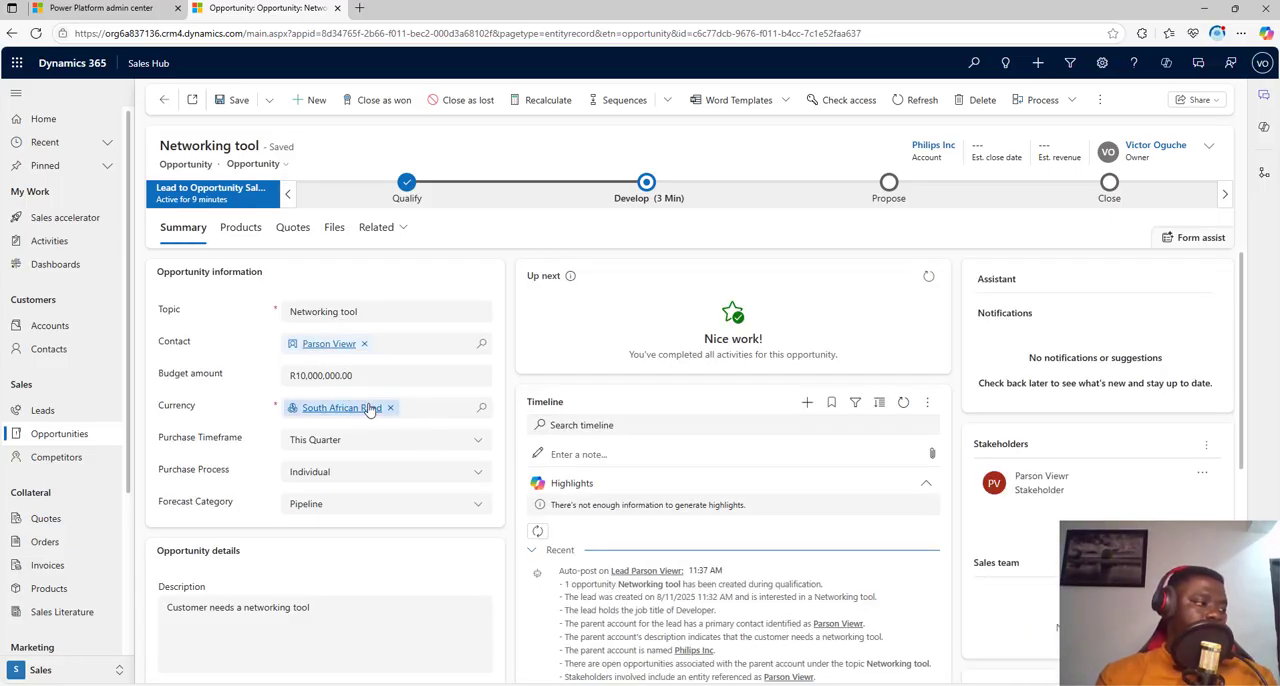
click(390, 408)
click(477, 412)
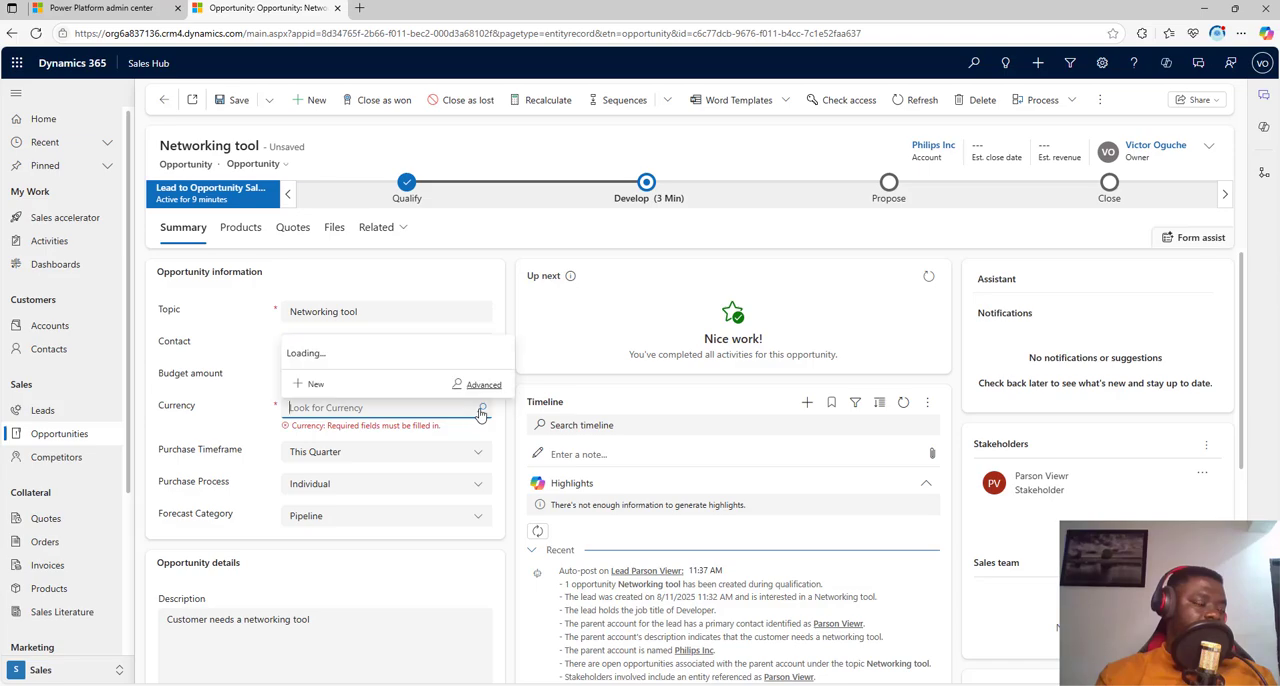
click(336, 318)
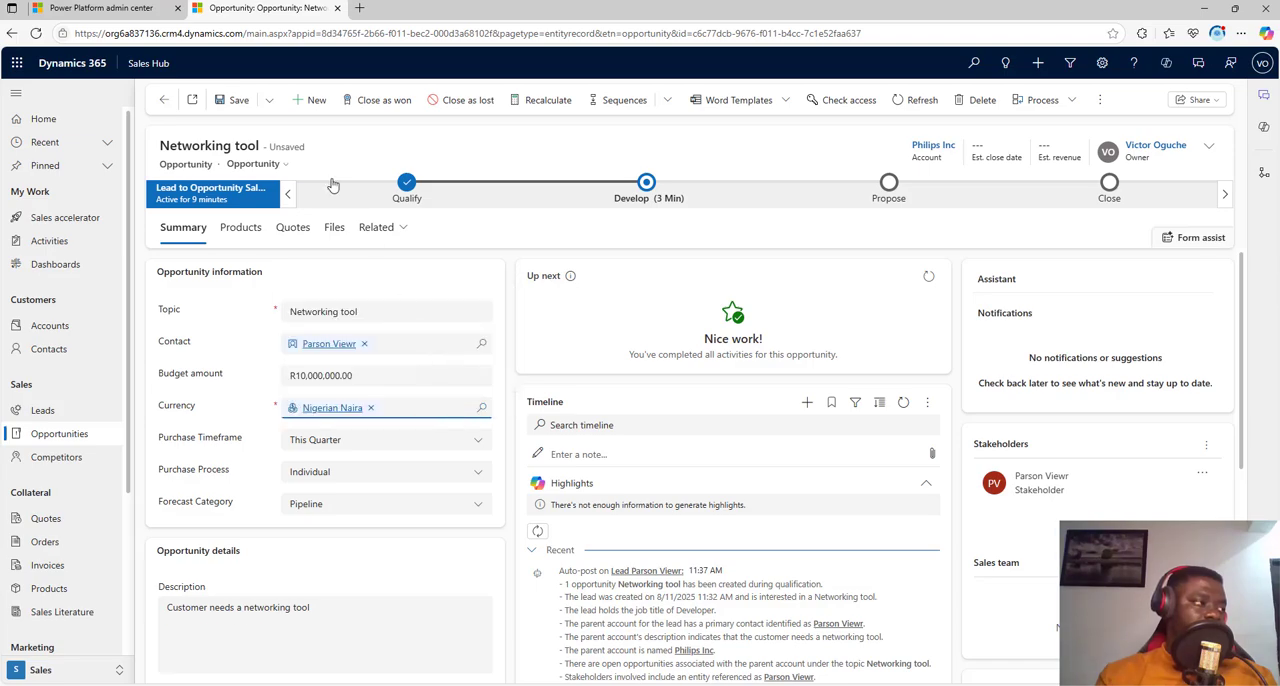
click(232, 99)
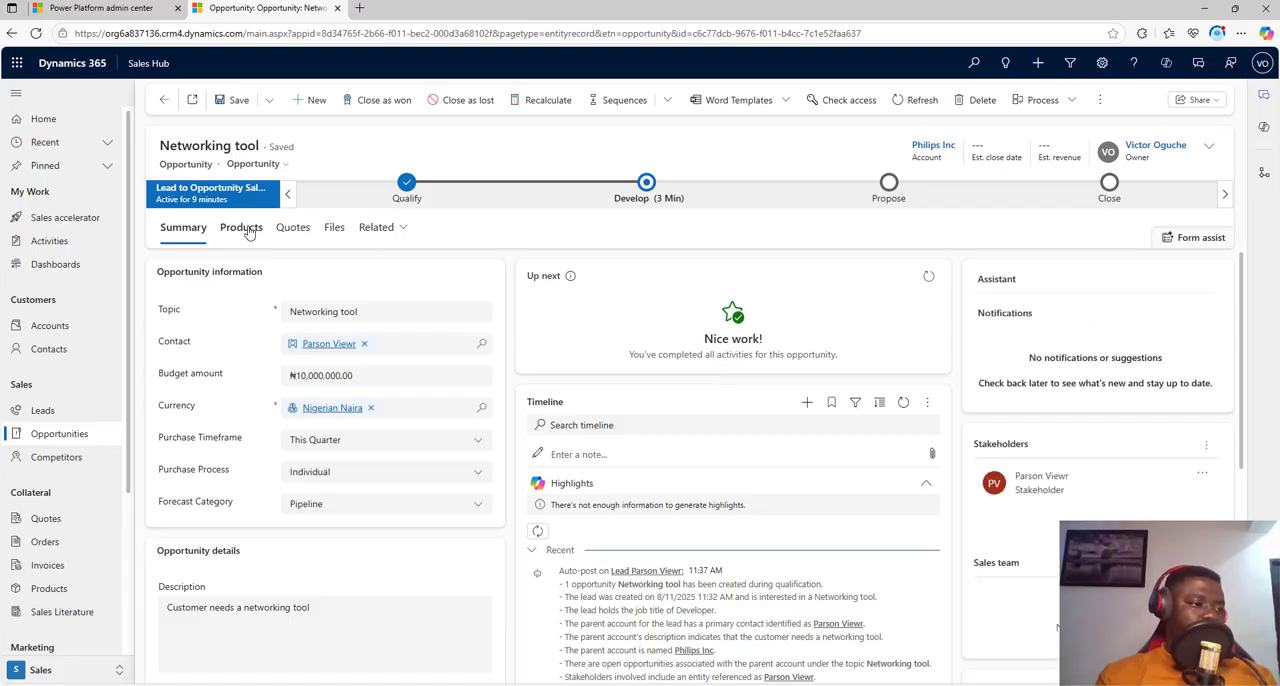
Step: Set the price list for the opportunity's products to Enterprise Price List
click(248, 230)
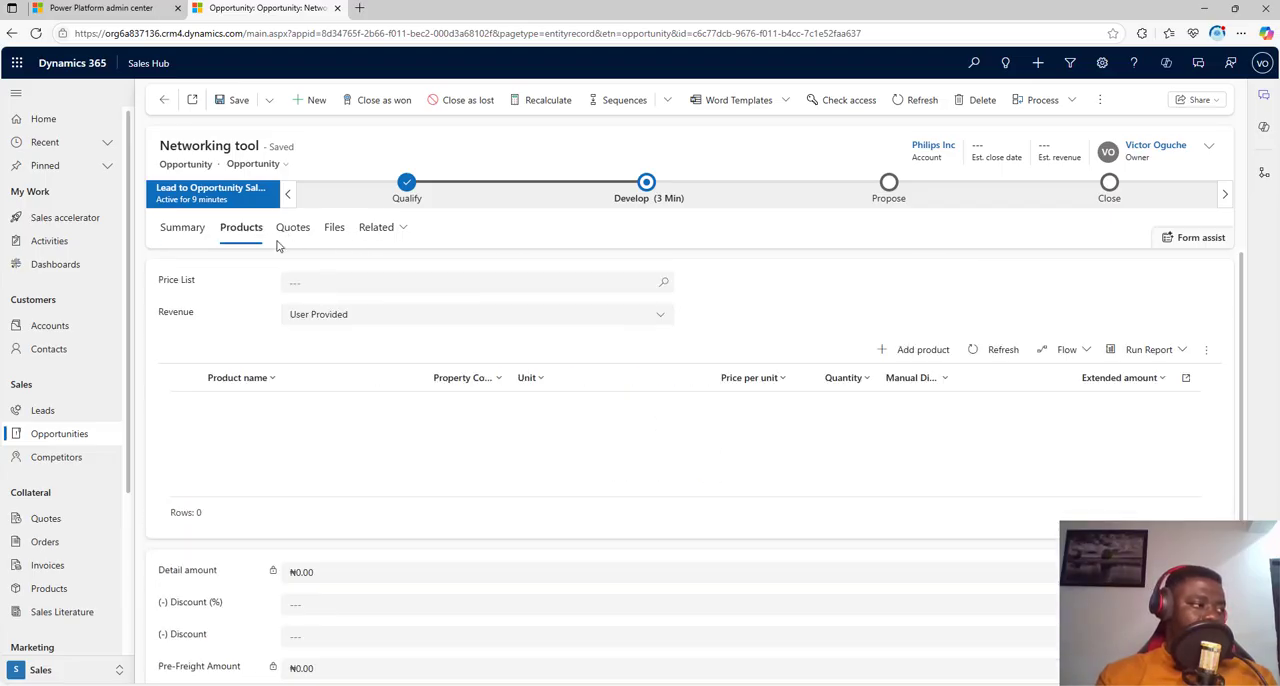
click(664, 283)
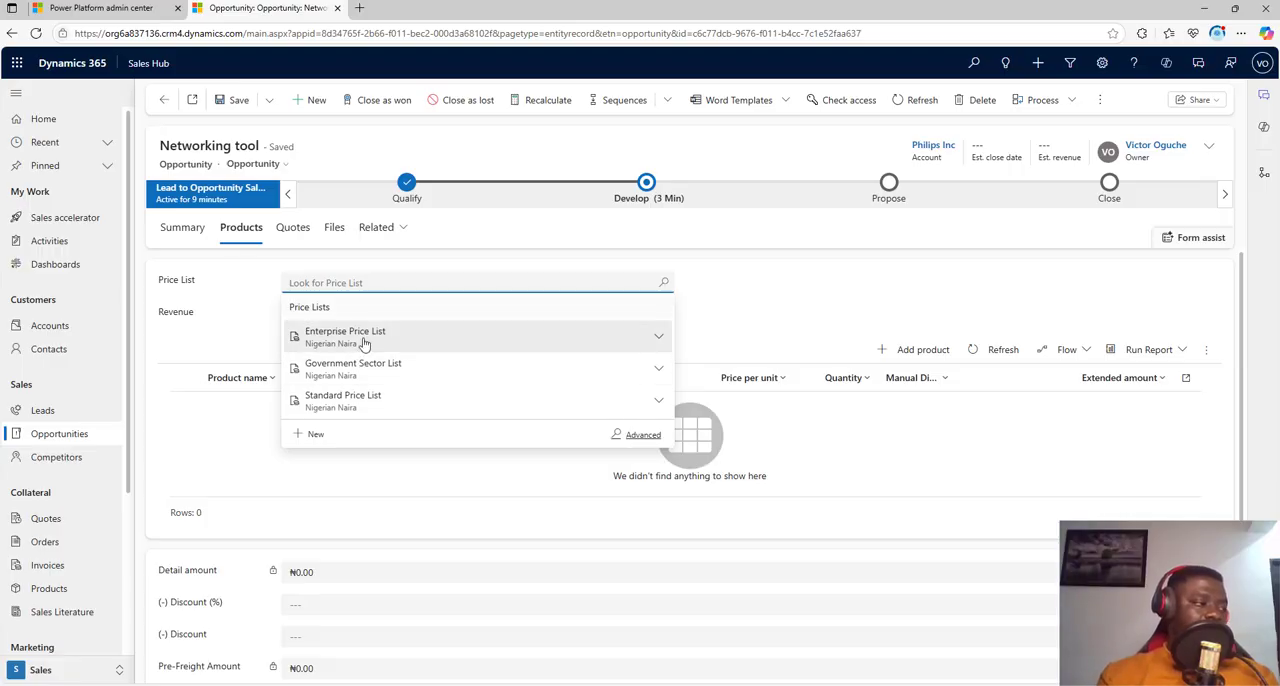
click(364, 340)
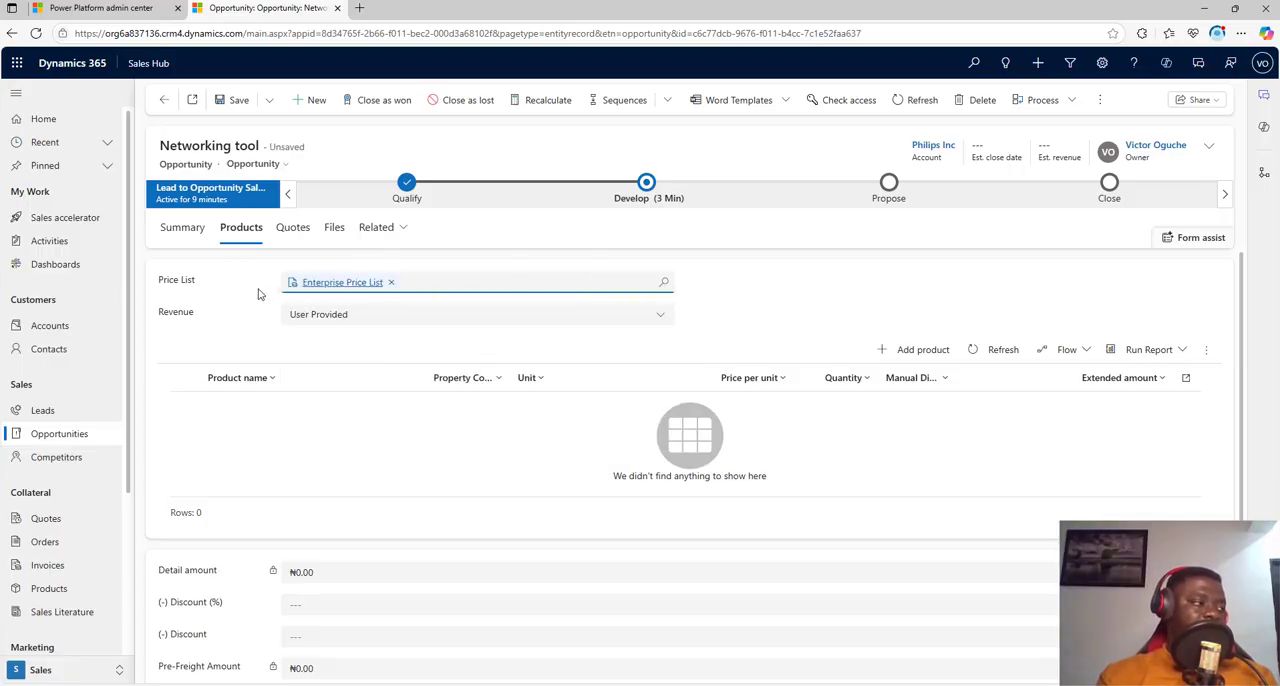
Step: Start adding a product to the opportunity and choose F5 Load Balancer as the existing product using the Product Lookup View
click(909, 356)
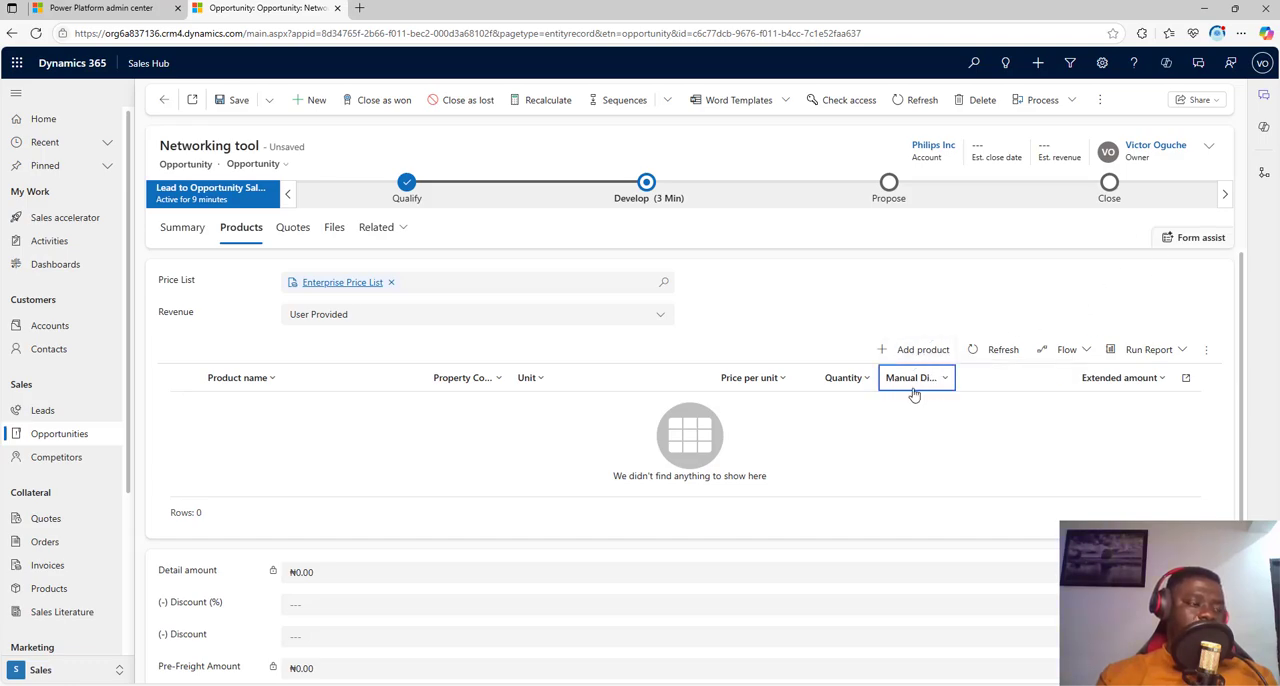
click(906, 356)
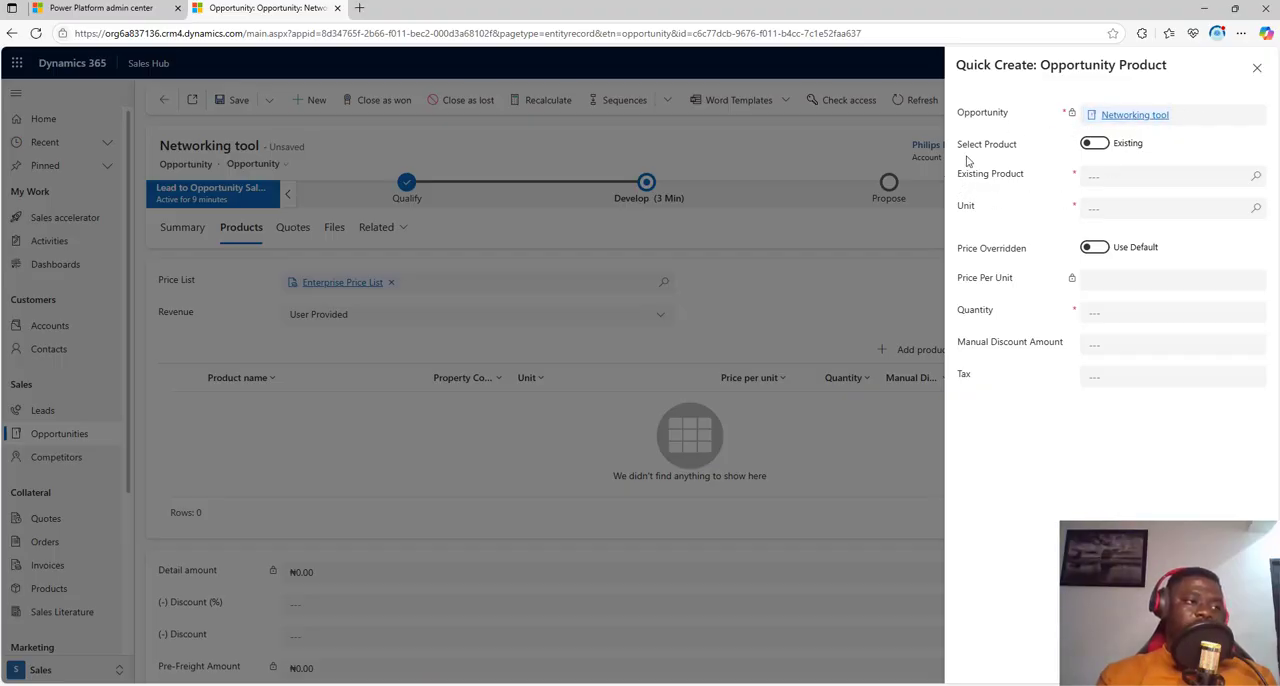
click(1258, 178)
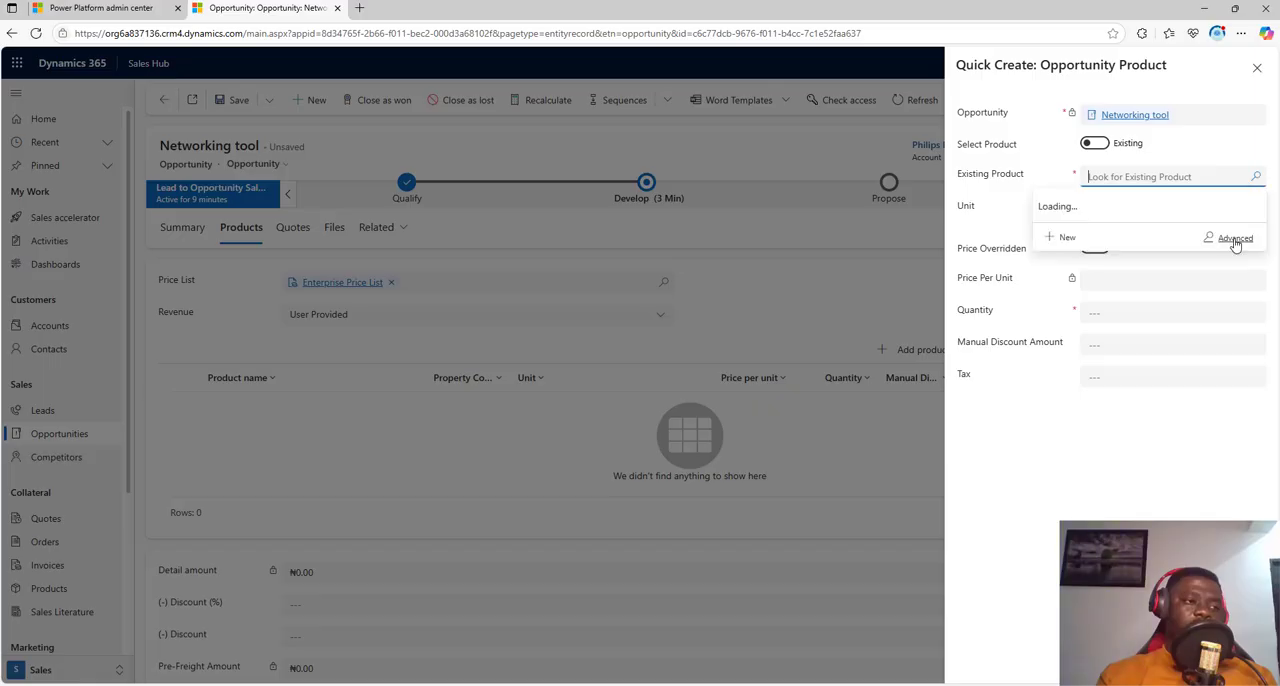
click(1232, 247)
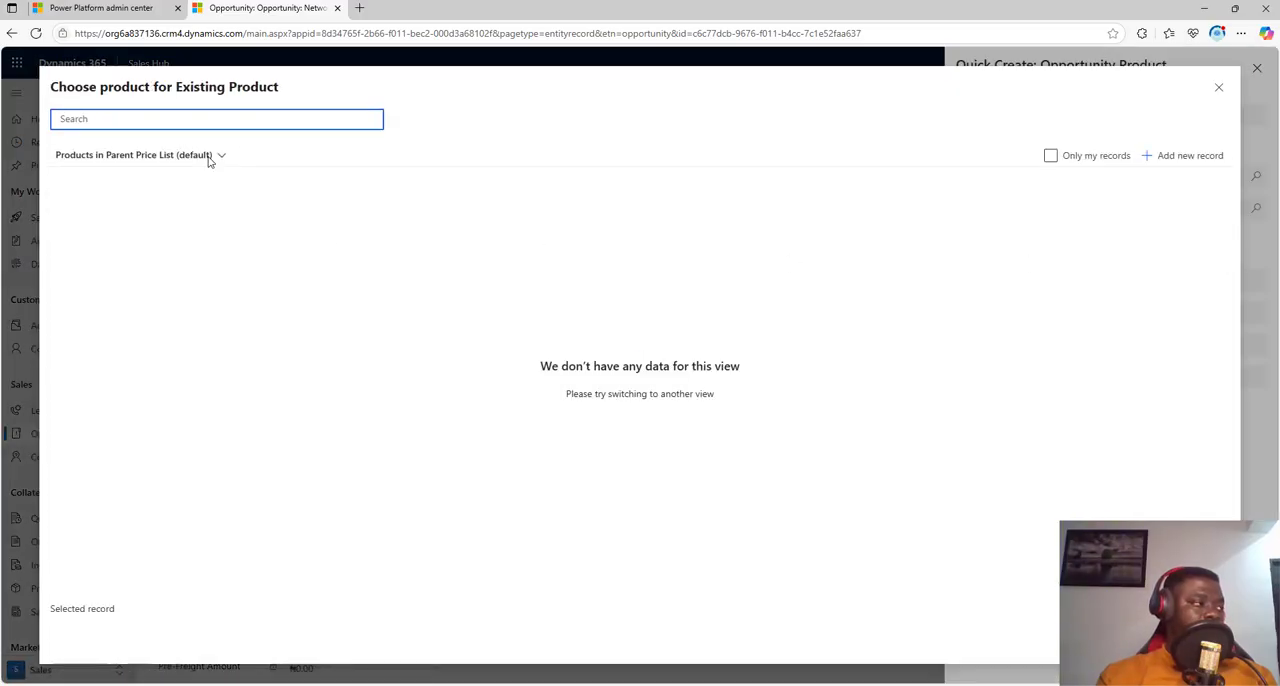
click(209, 158)
click(174, 210)
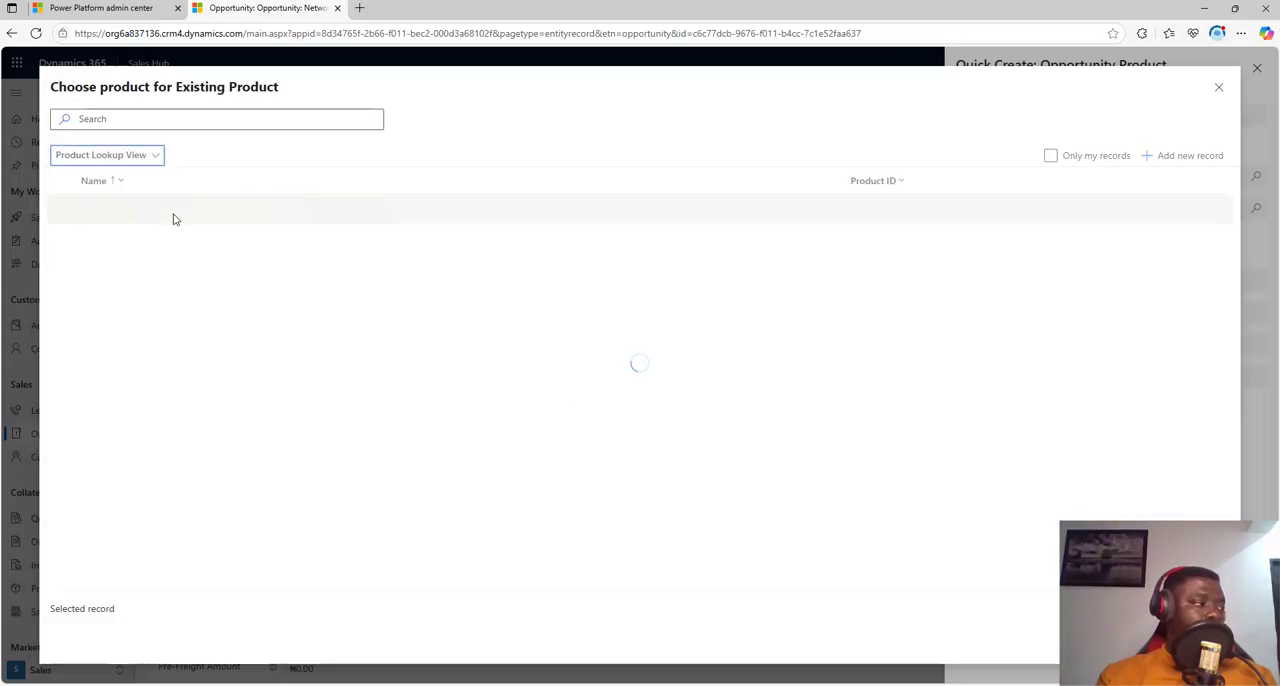
click(152, 121)
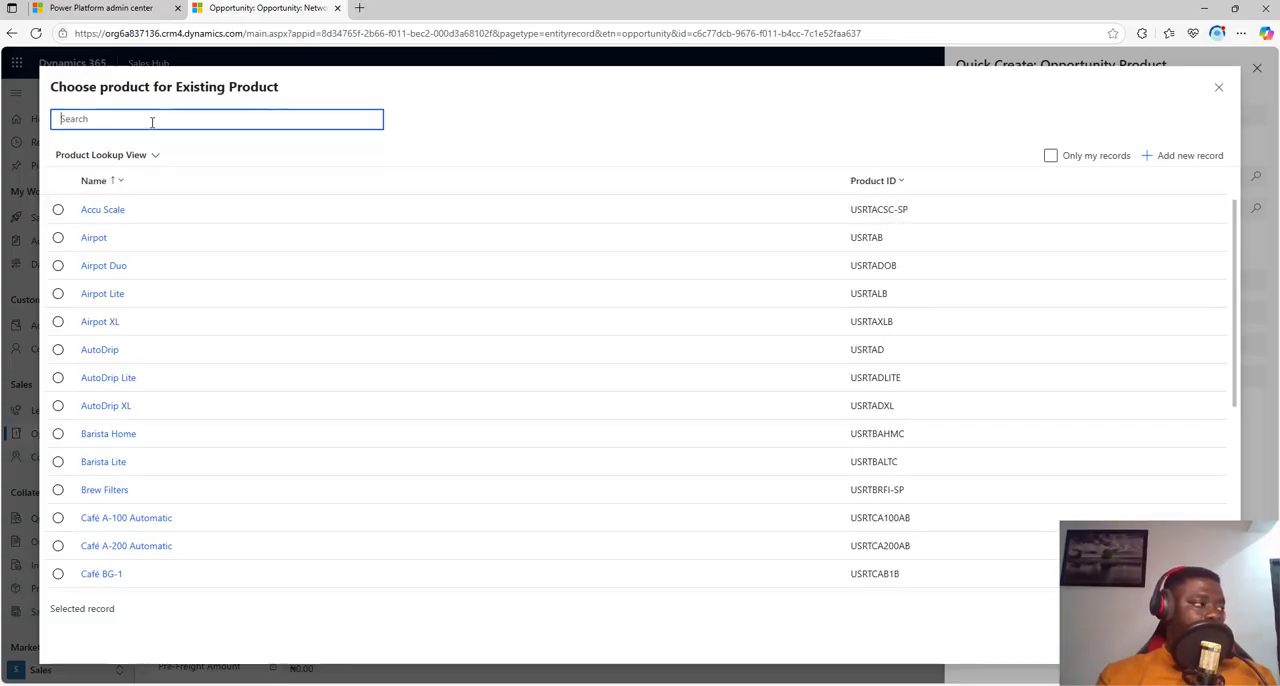
text(f5 l)
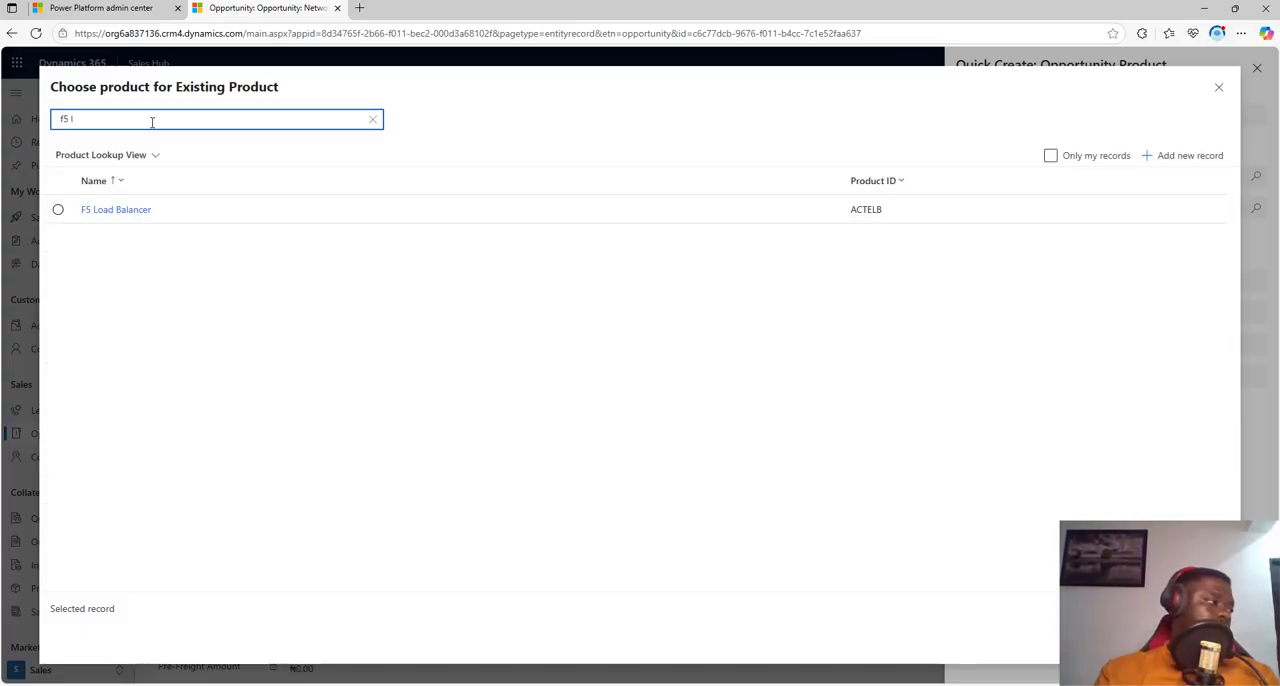
click(58, 209)
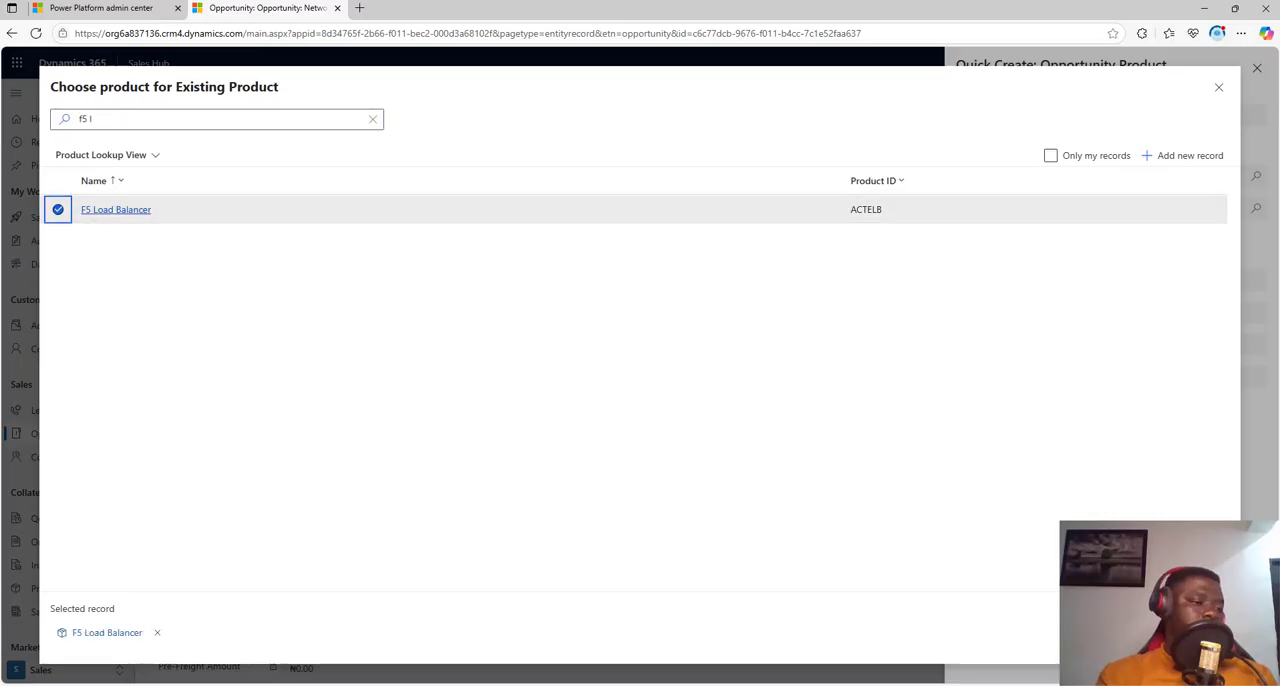
click(1138, 637)
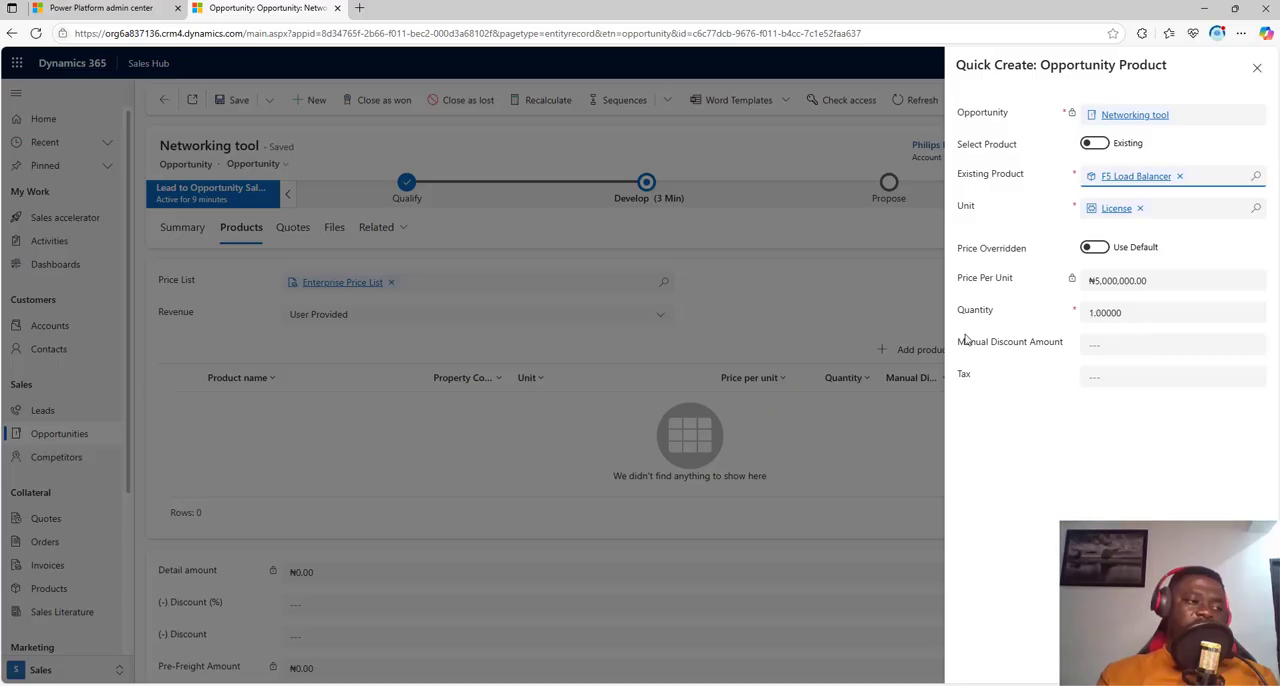
Step: Change the F5 Load Balancer quantity to 2 and set it back to 1
click(1113, 317)
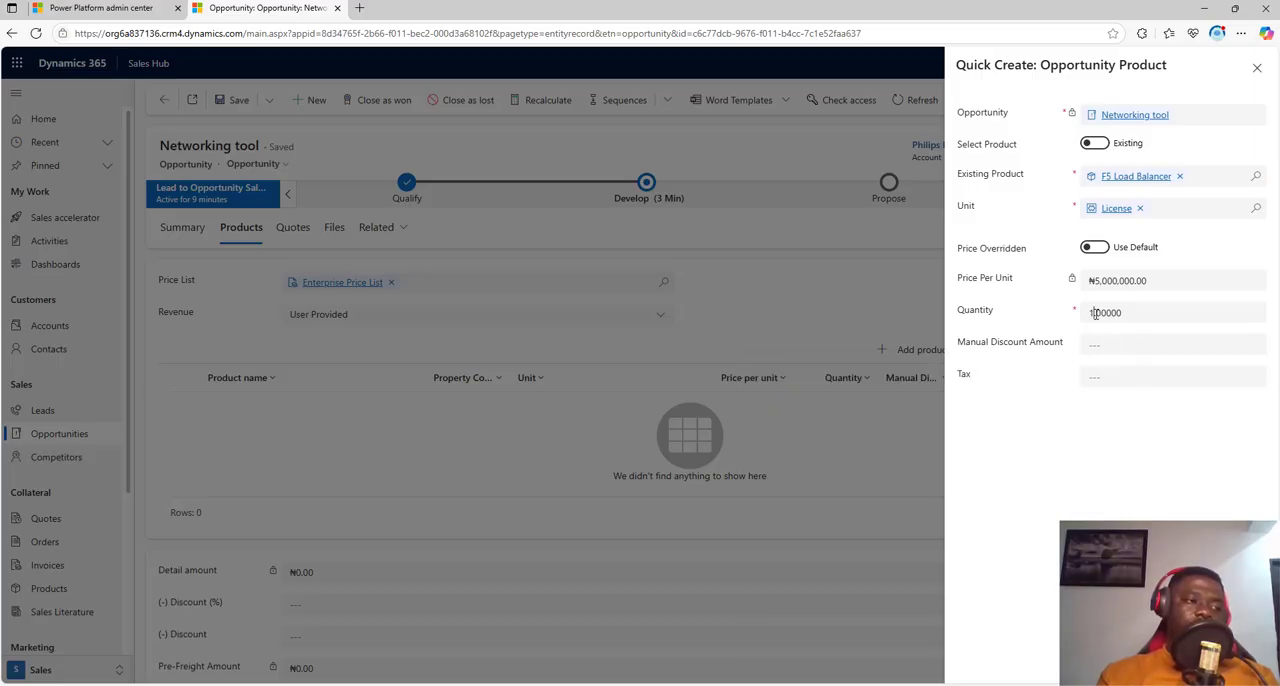
key(BackSpace)
text(2)
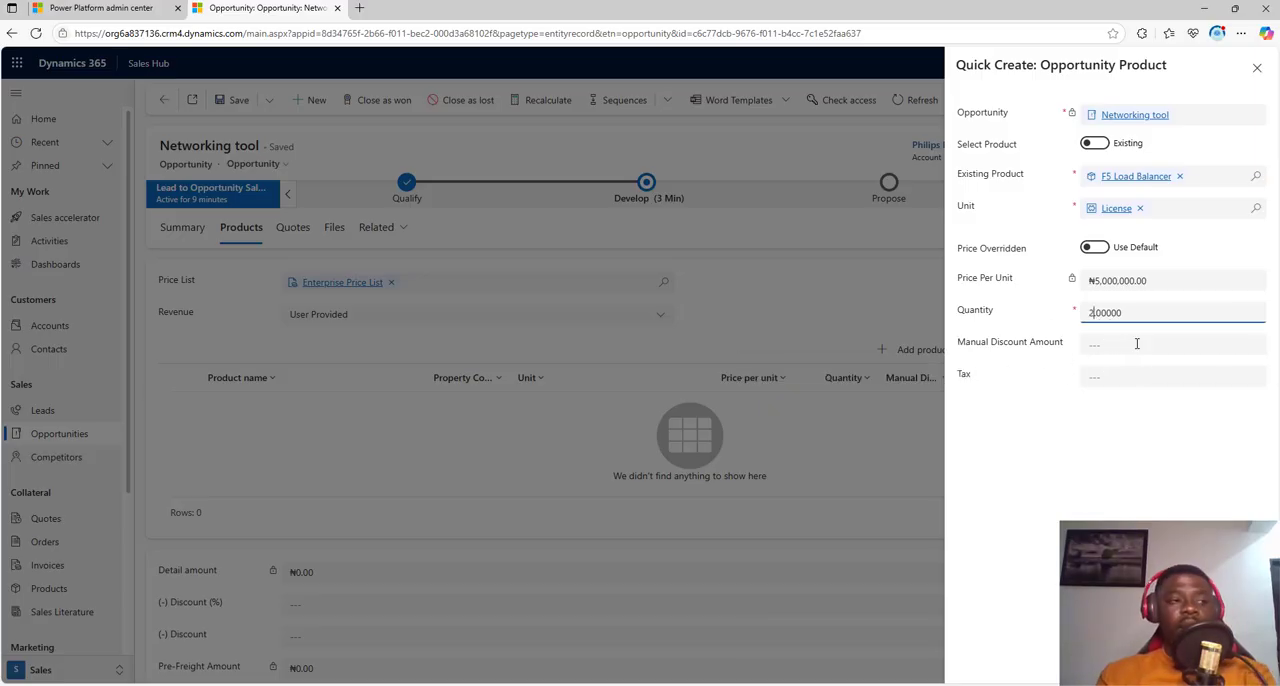
click(1137, 362)
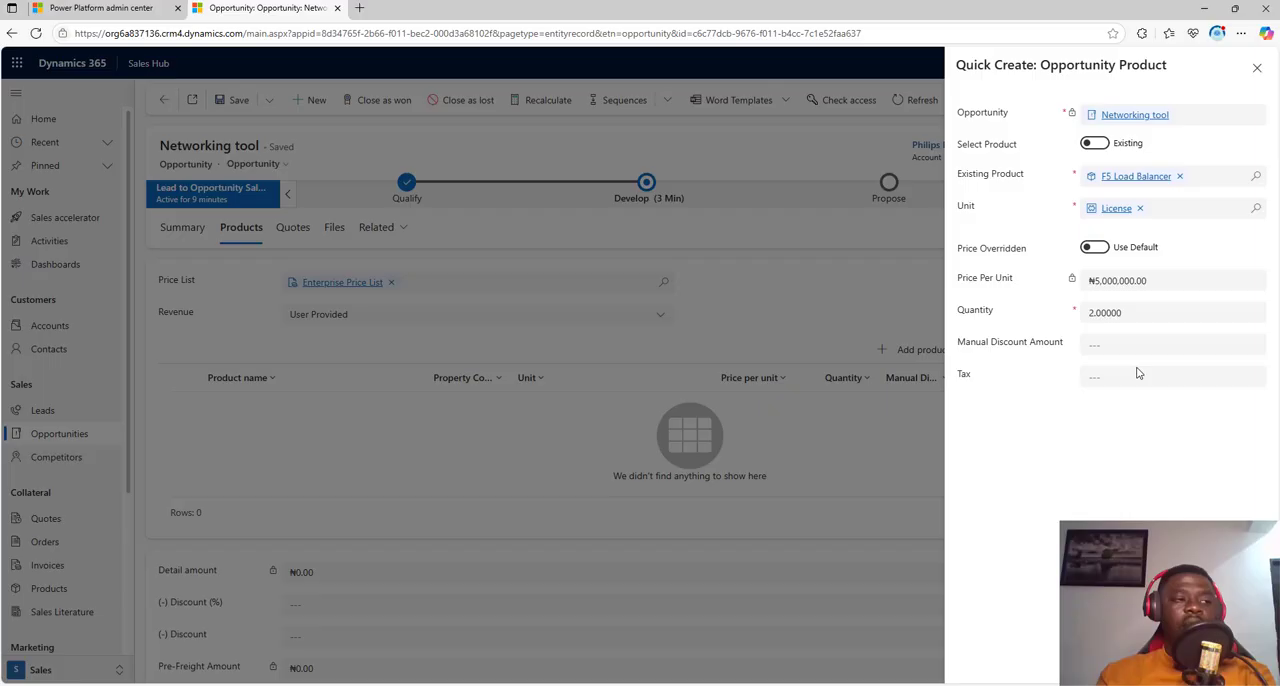
click(1095, 317)
key(BackSpace)
text(1)
click(1158, 443)
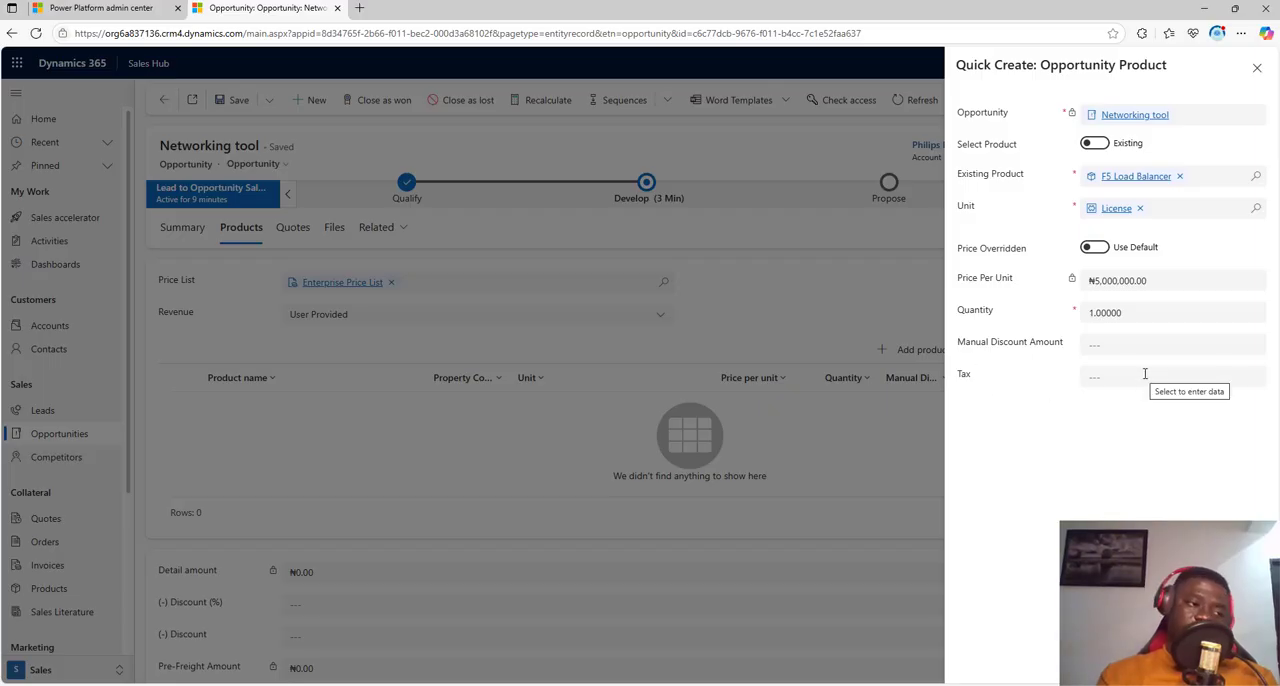
Step: Save the F5 Load Balancer line to the opportunity and review the detail, discount, freight and total amounts
click(1127, 662)
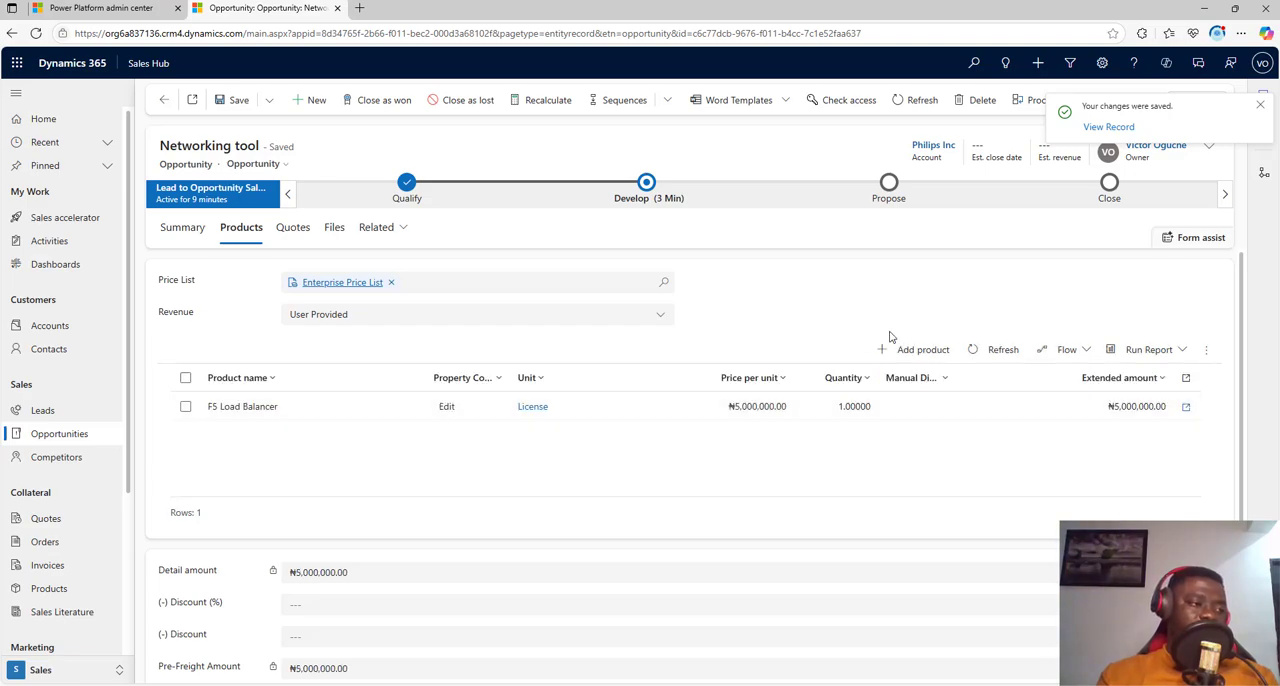
scroll(831, 477, down, 2)
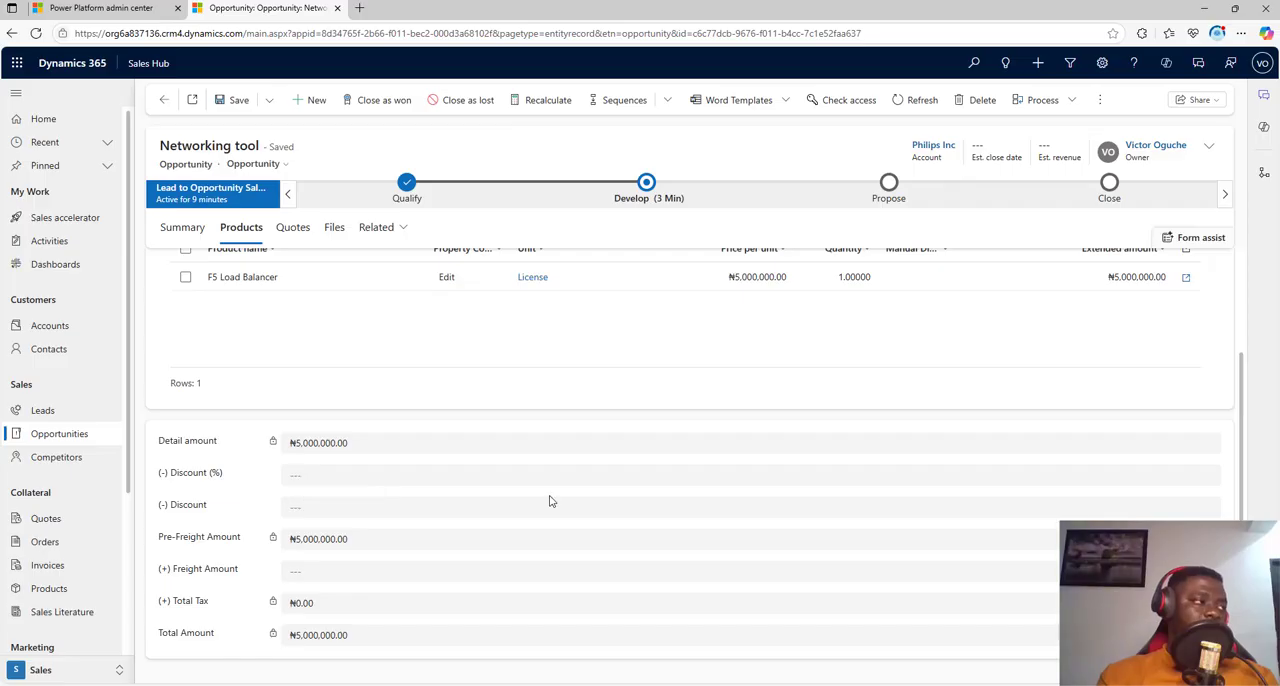
scroll(549, 497, up, 2)
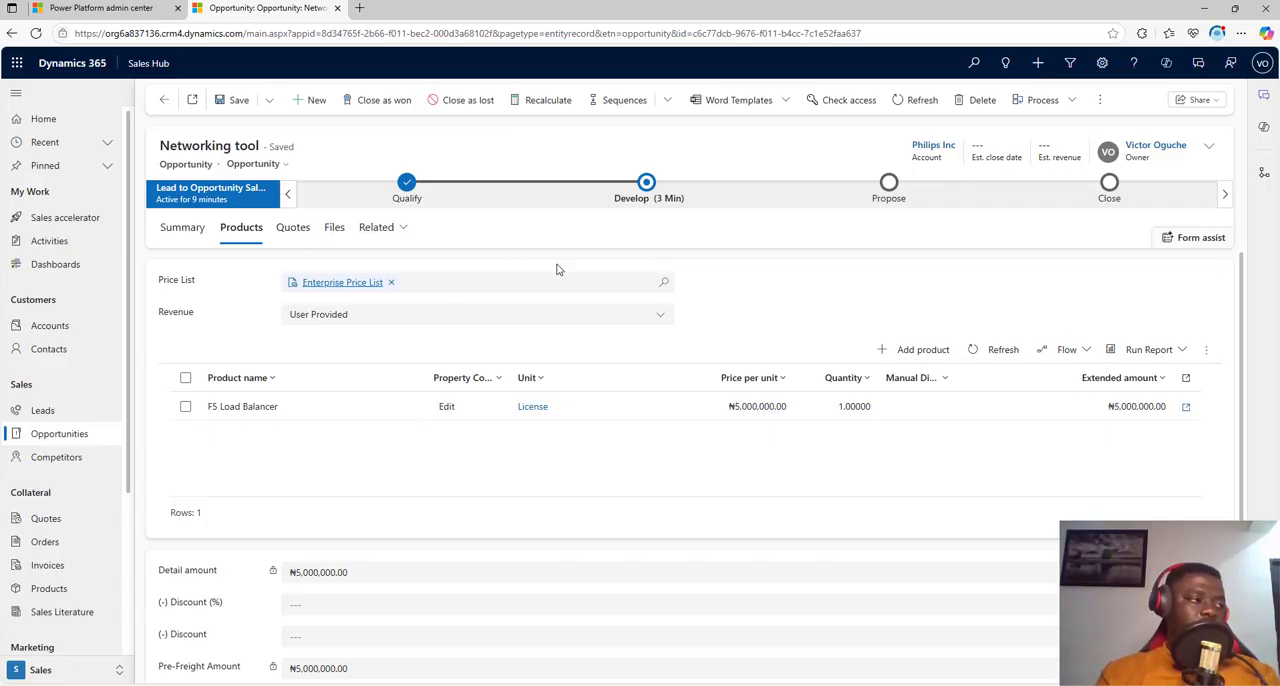
Step: Create a new quote from the Networking tool opportunity
click(290, 231)
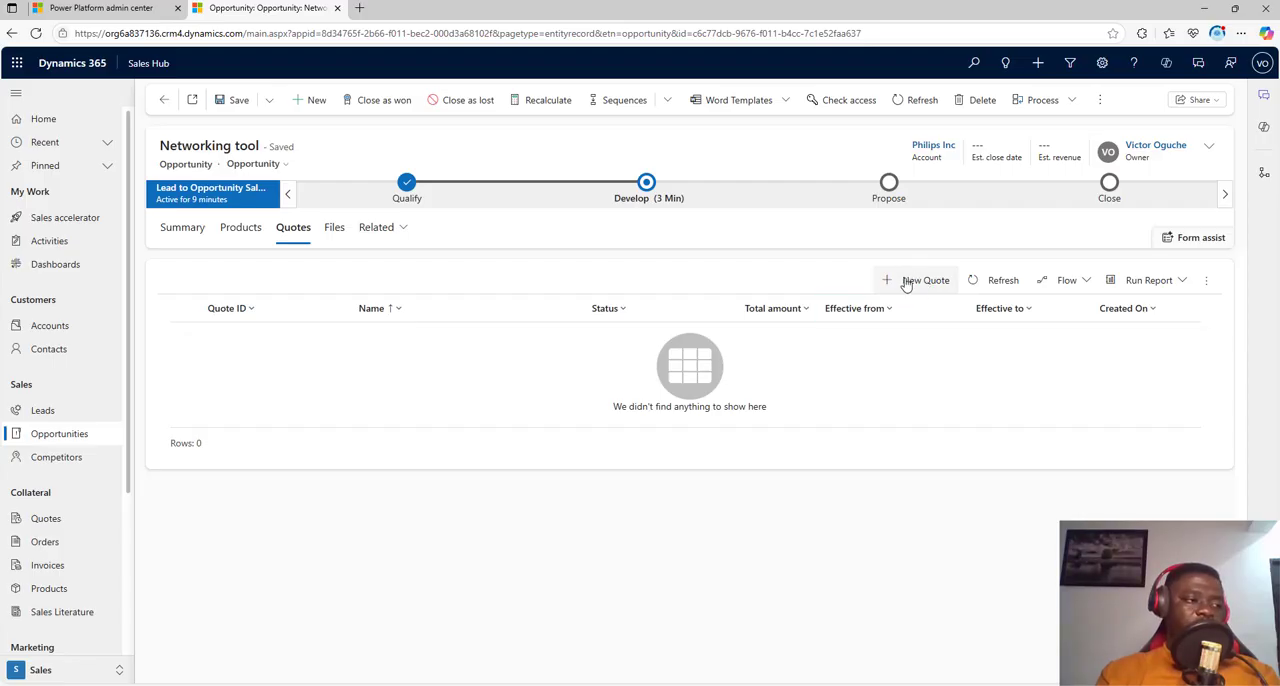
click(919, 283)
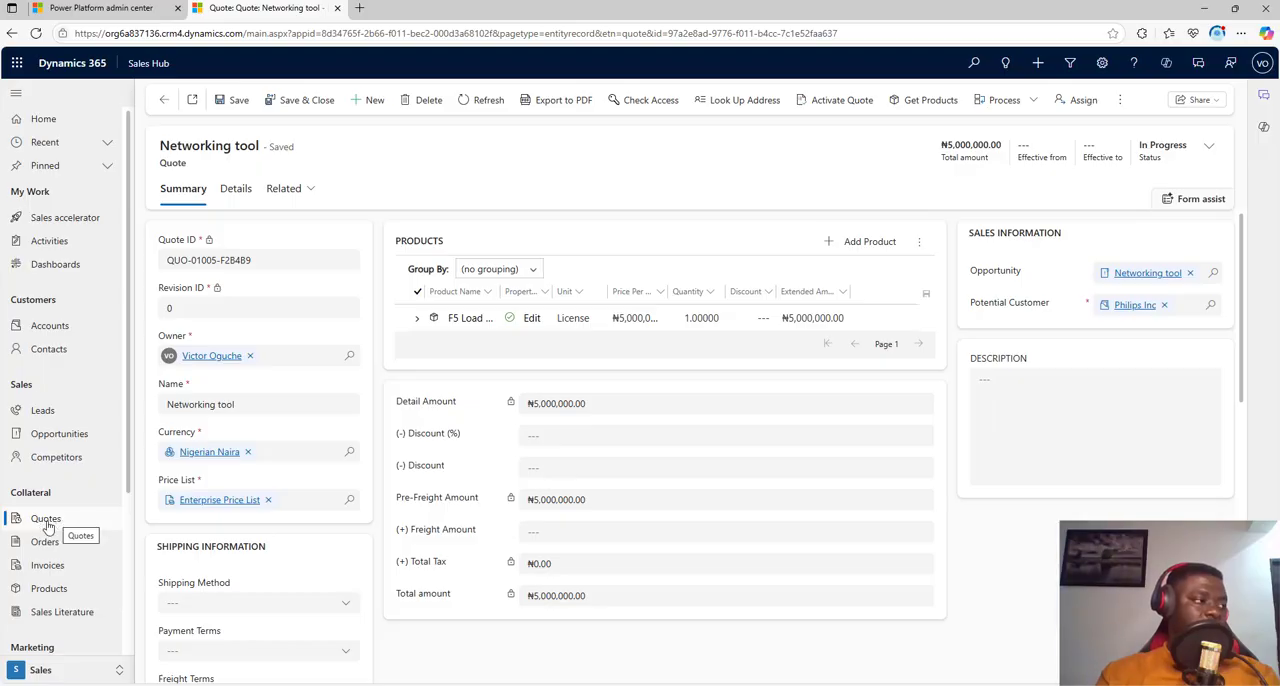
click(46, 519)
Step: Examine the new quote's ID, revision, shipping and billing address fields, and its details timeline
click(280, 258)
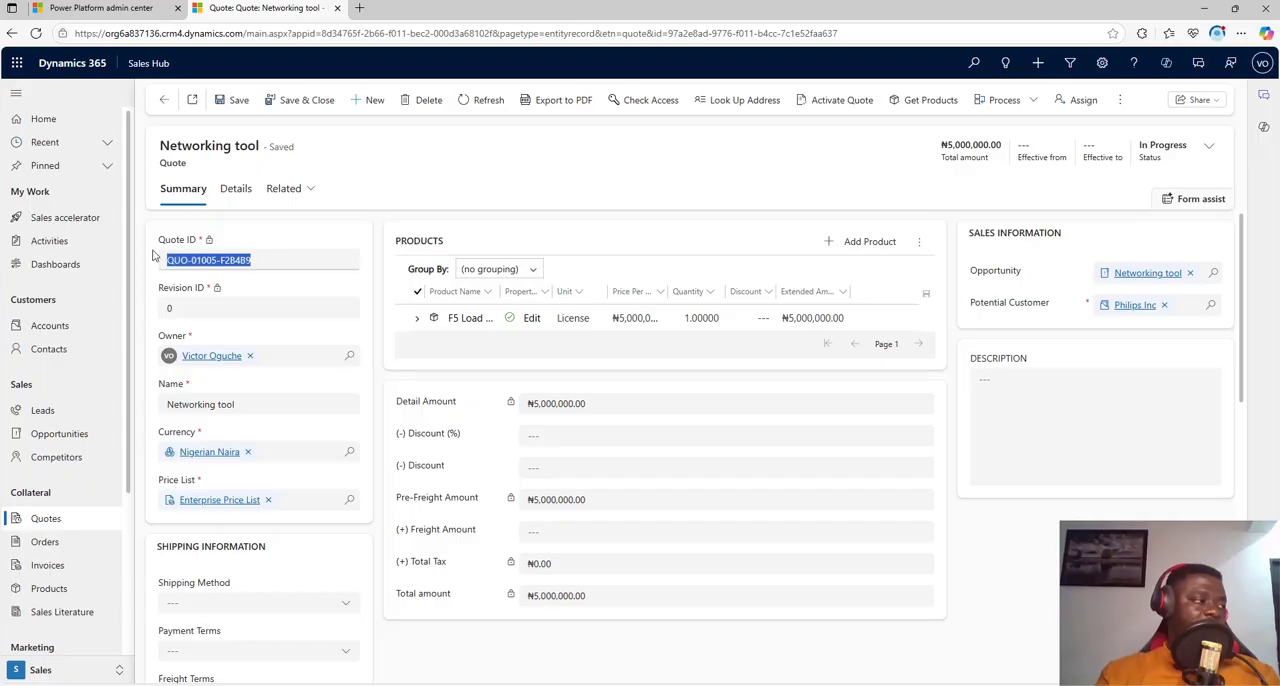
click(229, 304)
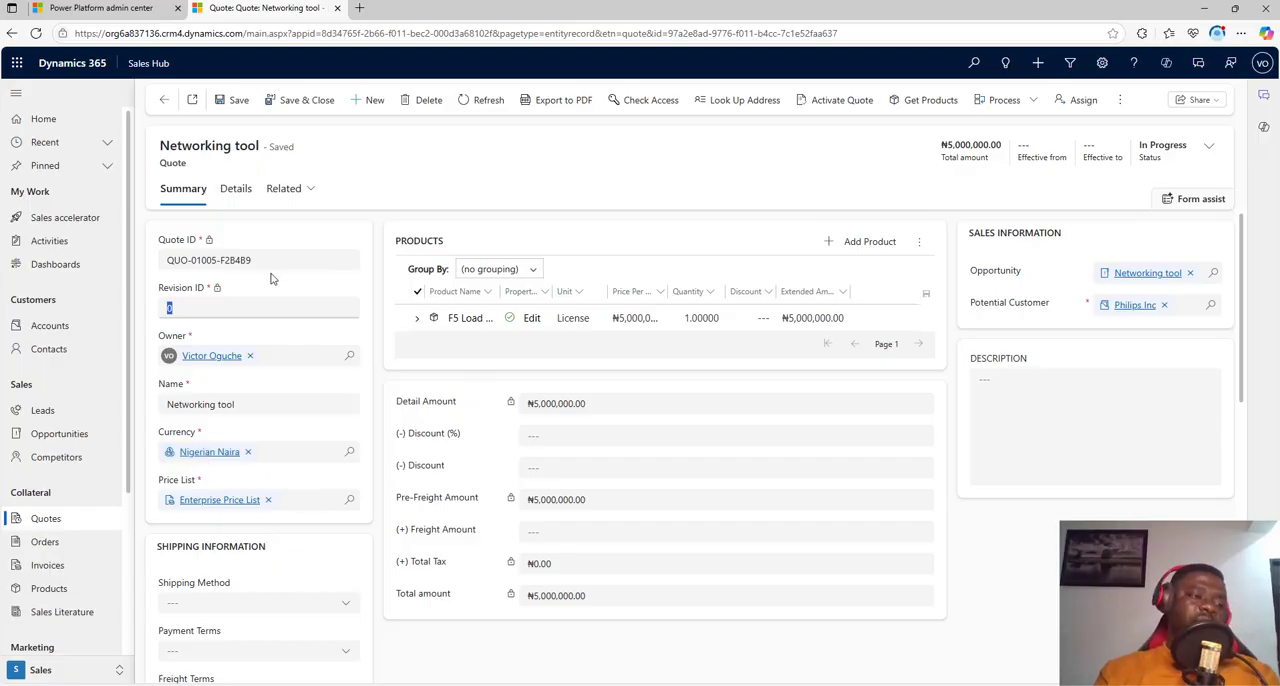
scroll(282, 515, down, 3)
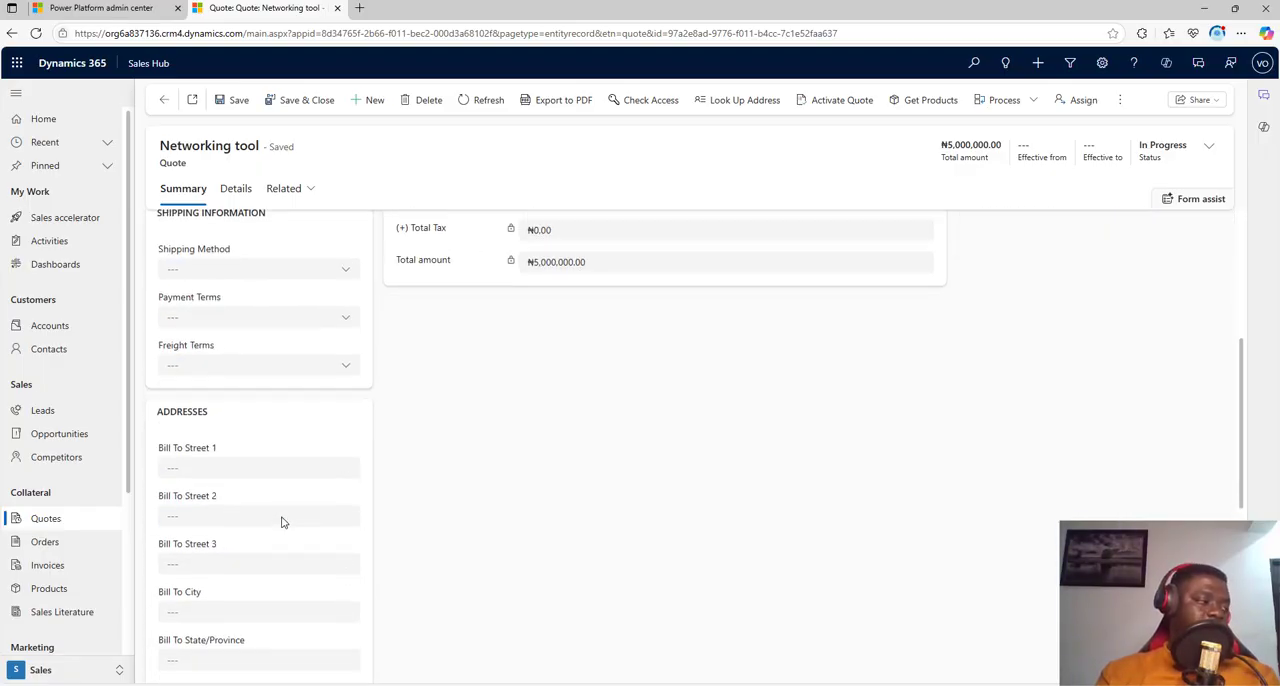
scroll(283, 521, up, 3)
scroll(281, 451, down, 3)
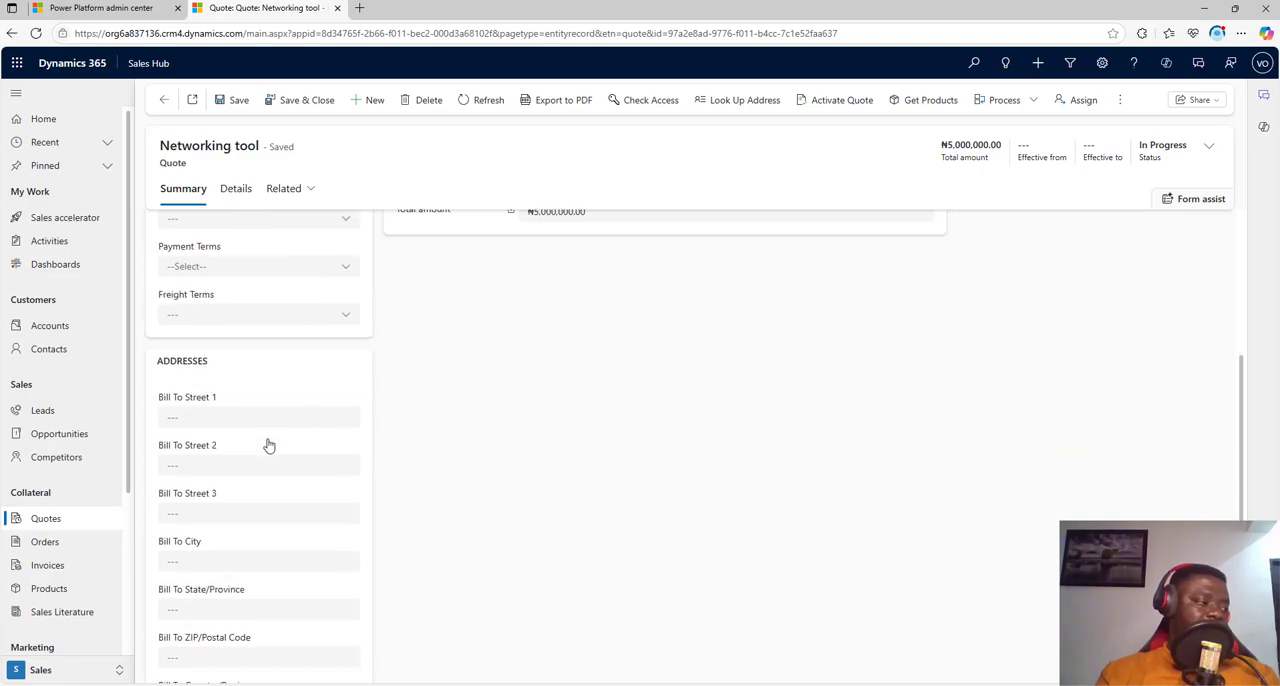
scroll(280, 455, up, 5)
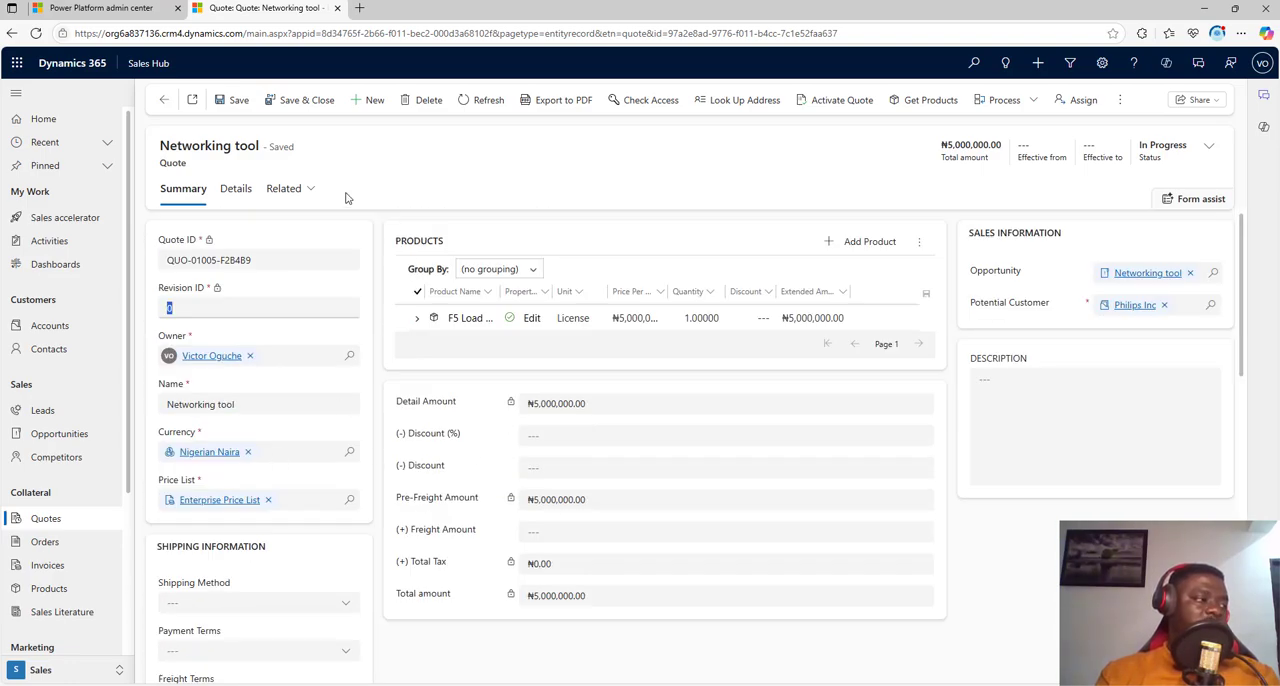
click(228, 194)
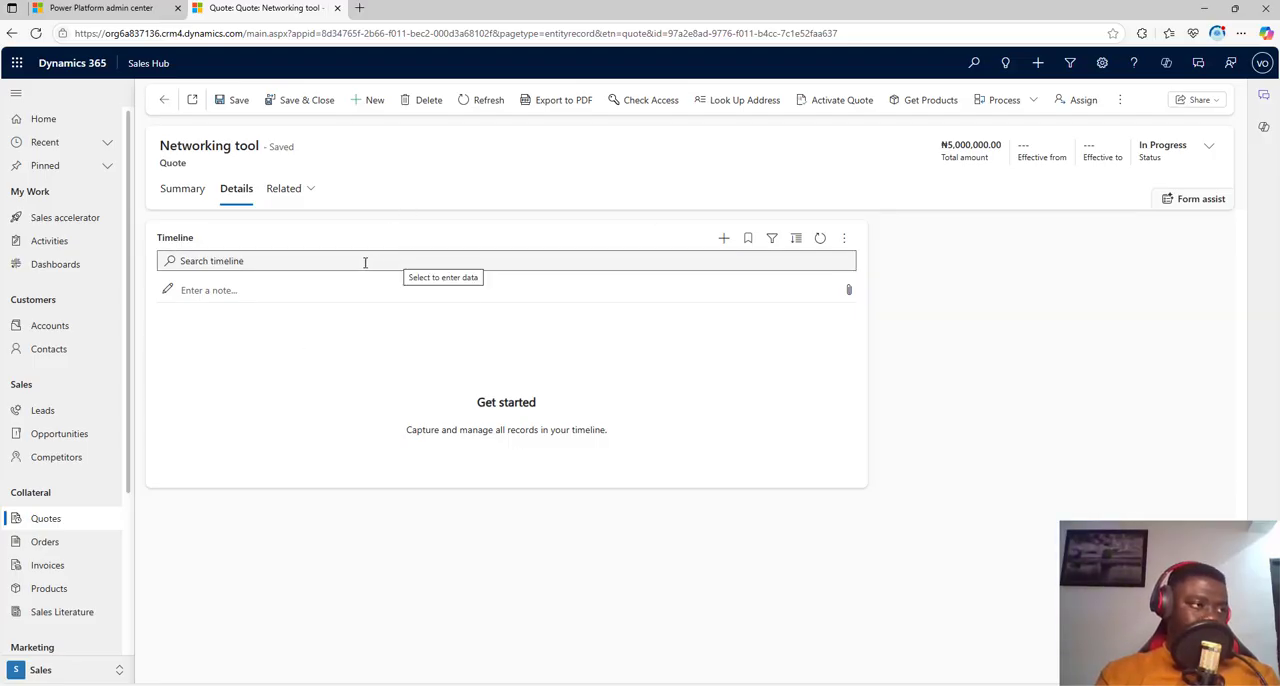
click(184, 196)
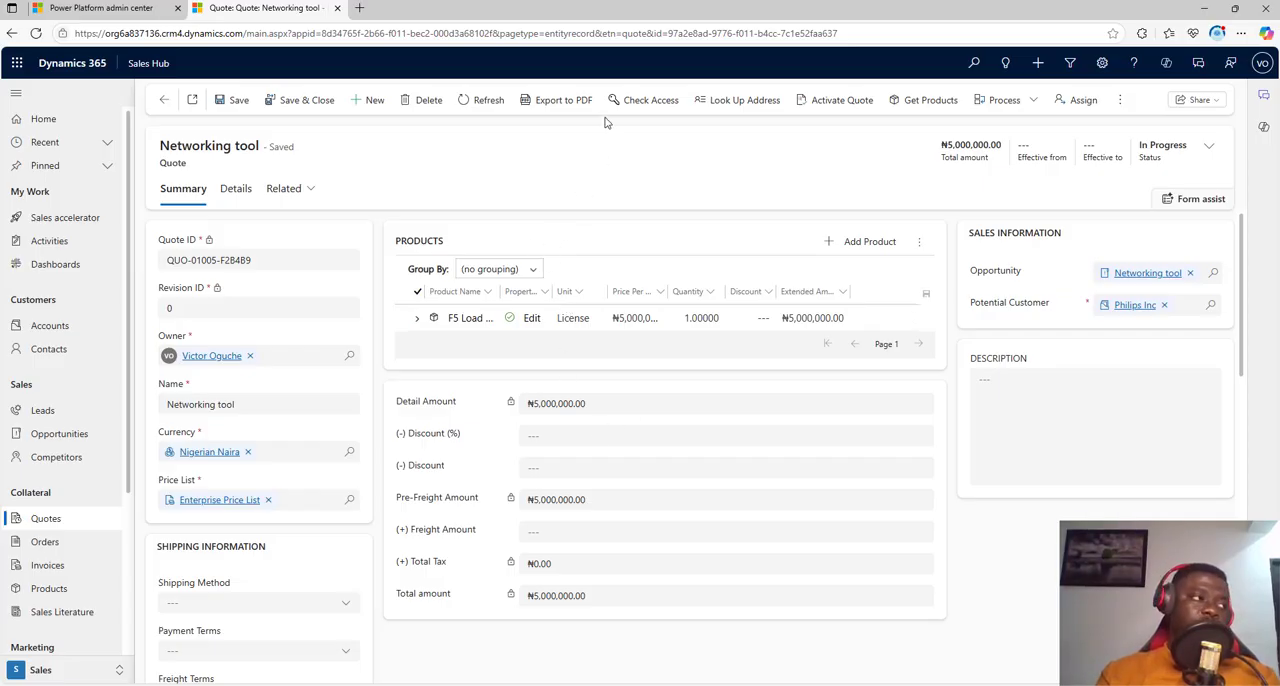
Step: Preview the quote's PDF export with the Quote Summary template and close the preview without exporting
click(562, 100)
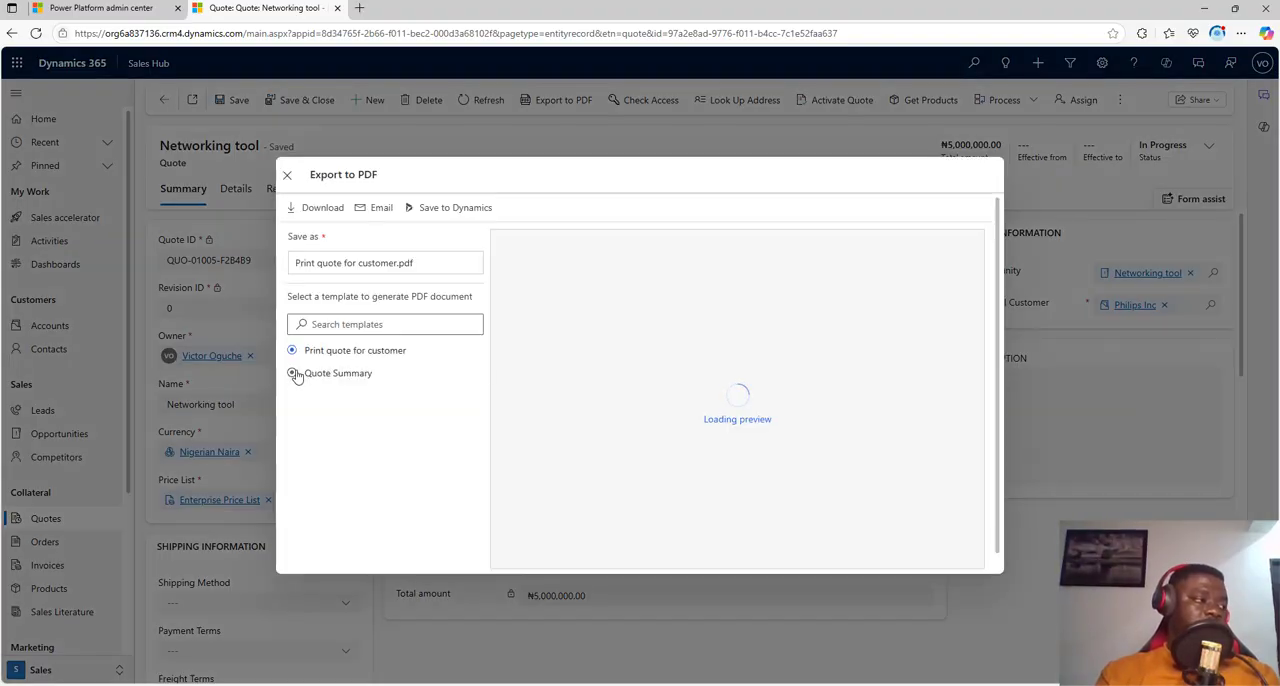
click(291, 377)
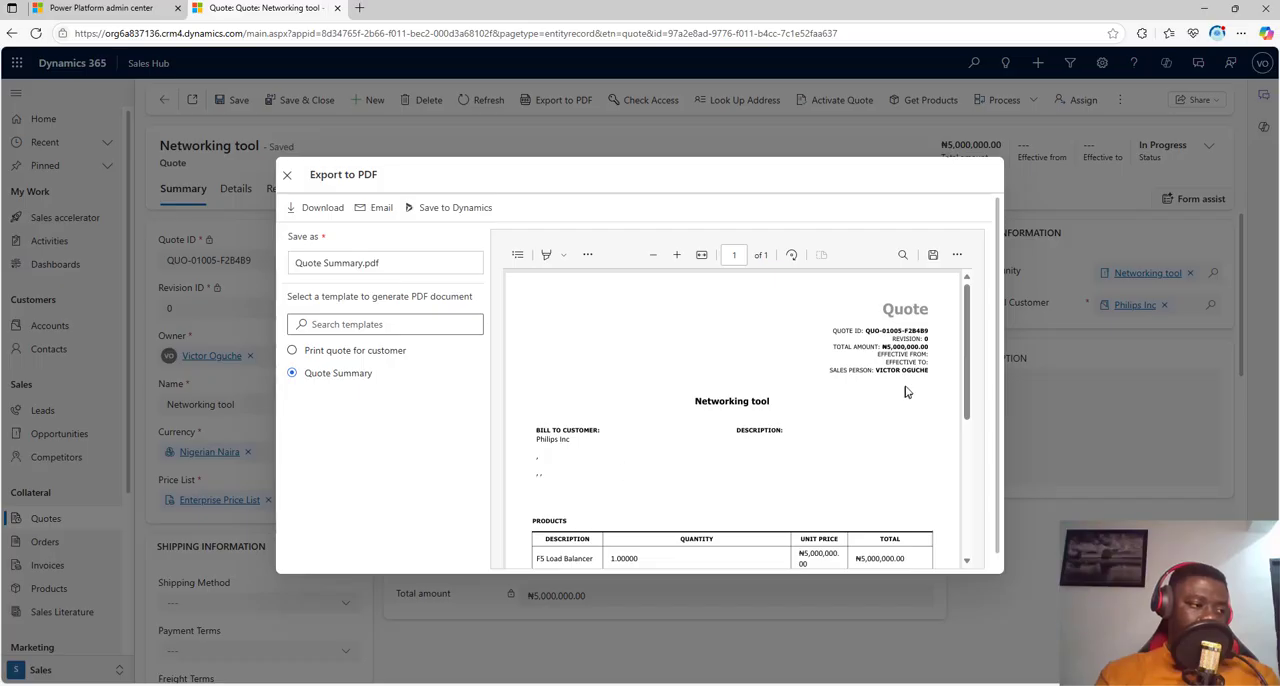
scroll(905, 398, down, 3)
scroll(905, 400, up, 3)
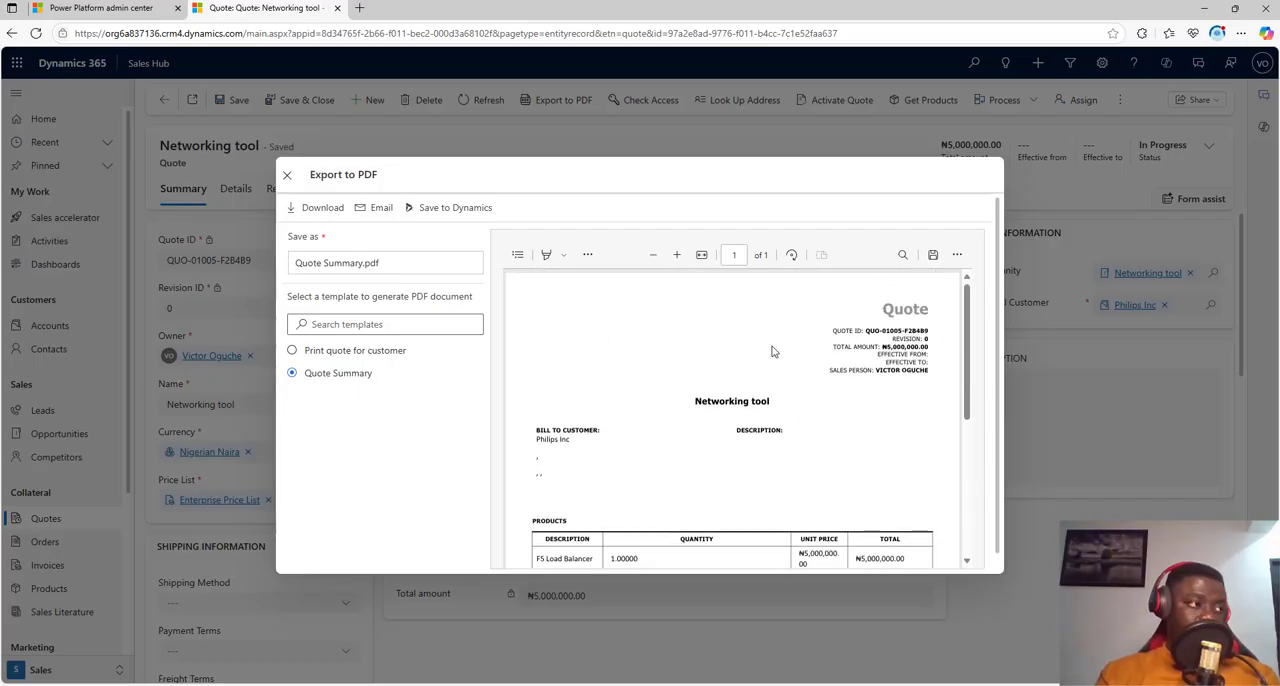
click(287, 177)
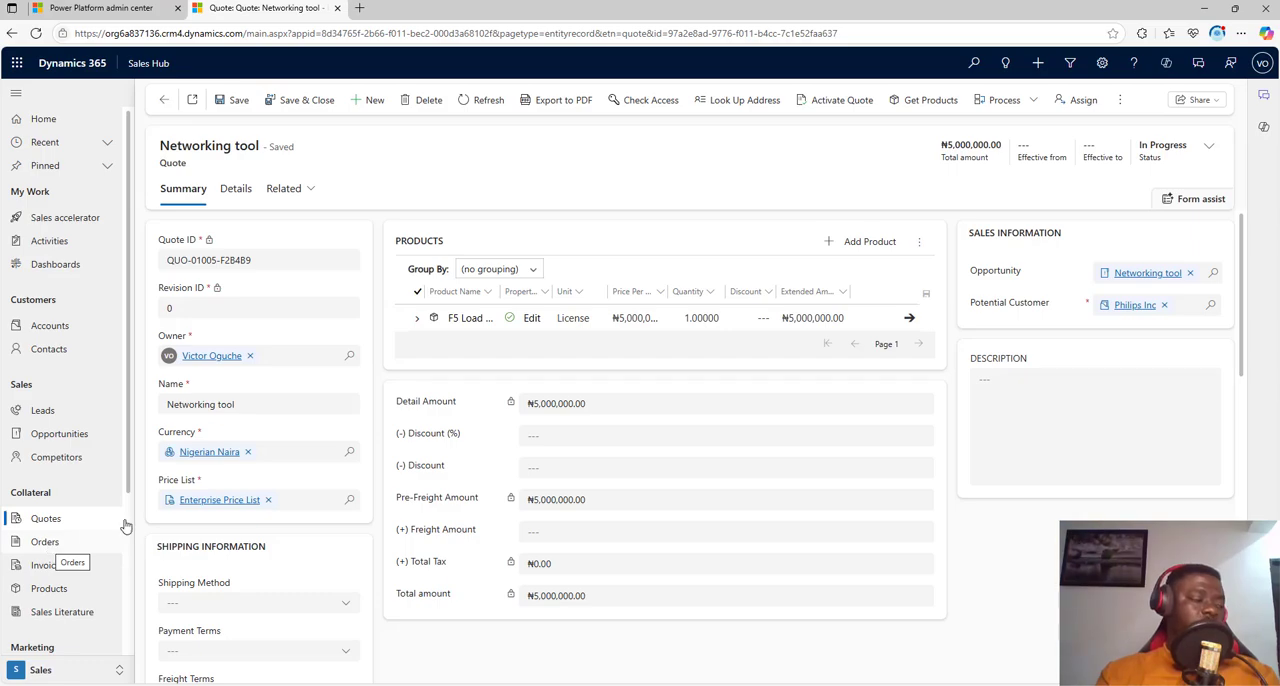
Step: Activate the Networking tool quote
click(833, 105)
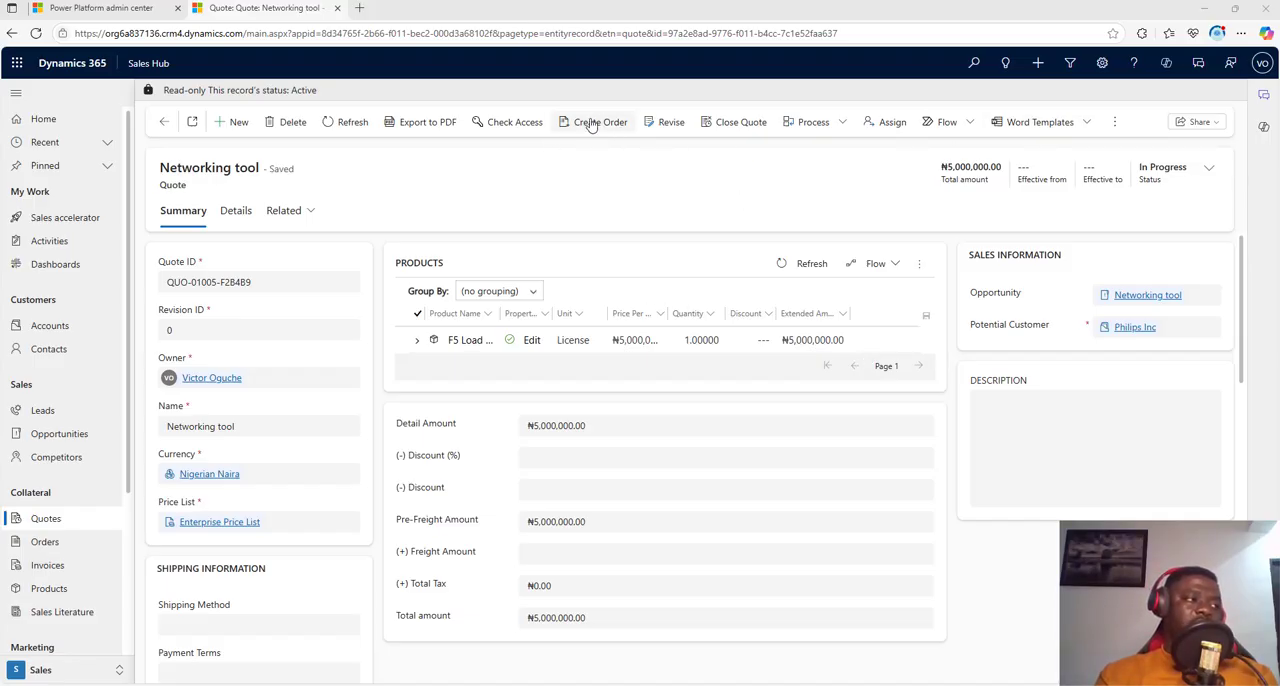
click(660, 128)
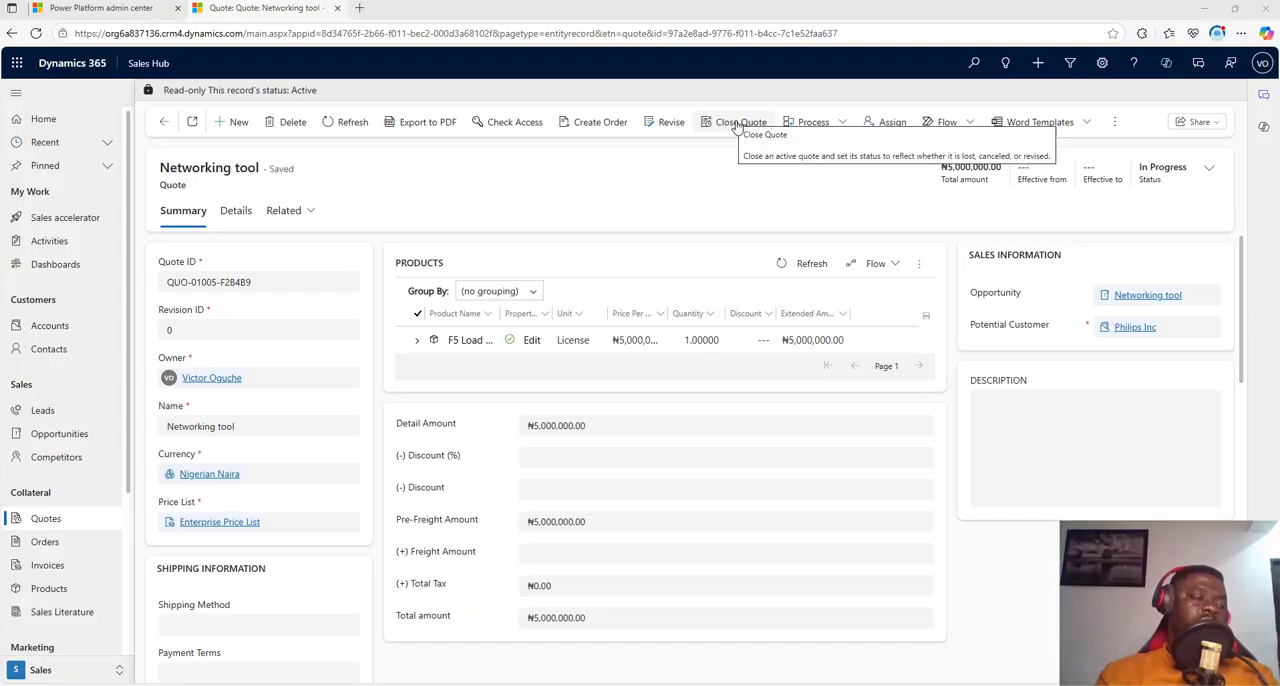
Step: Create an order from the quote with status reason Won, closing the opportunity and calculating actual revenue from quotes
click(601, 131)
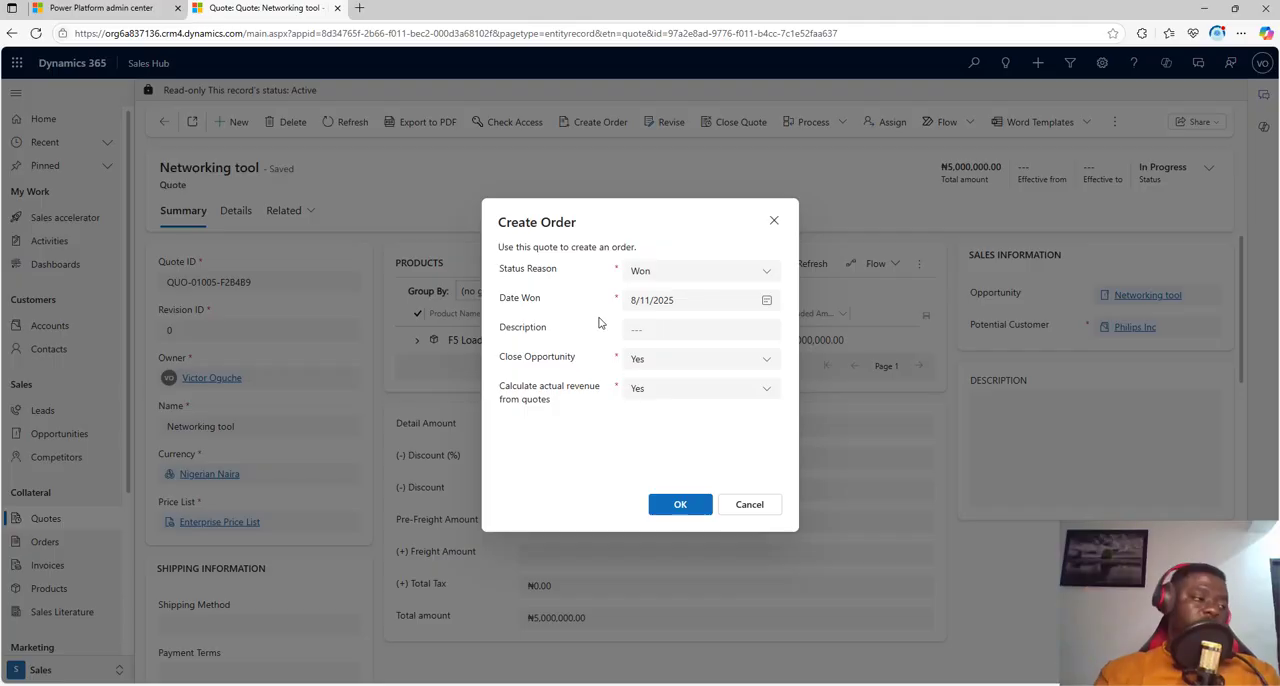
click(670, 363)
click(561, 443)
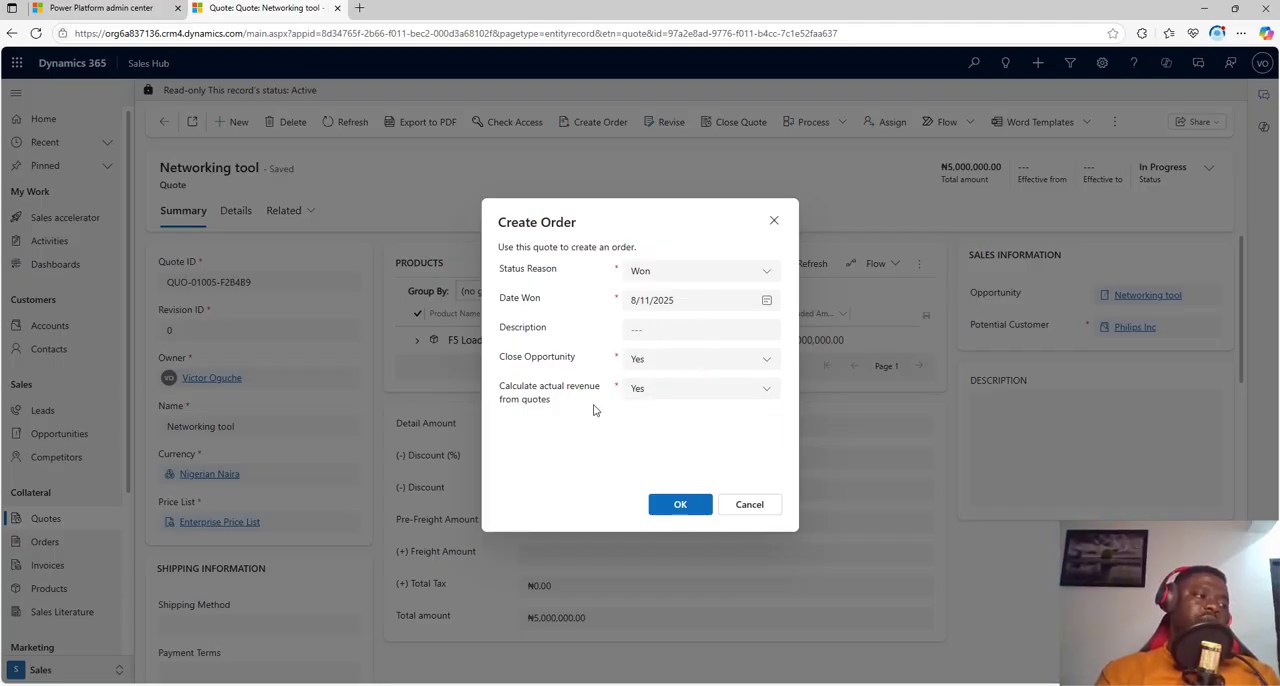
click(683, 510)
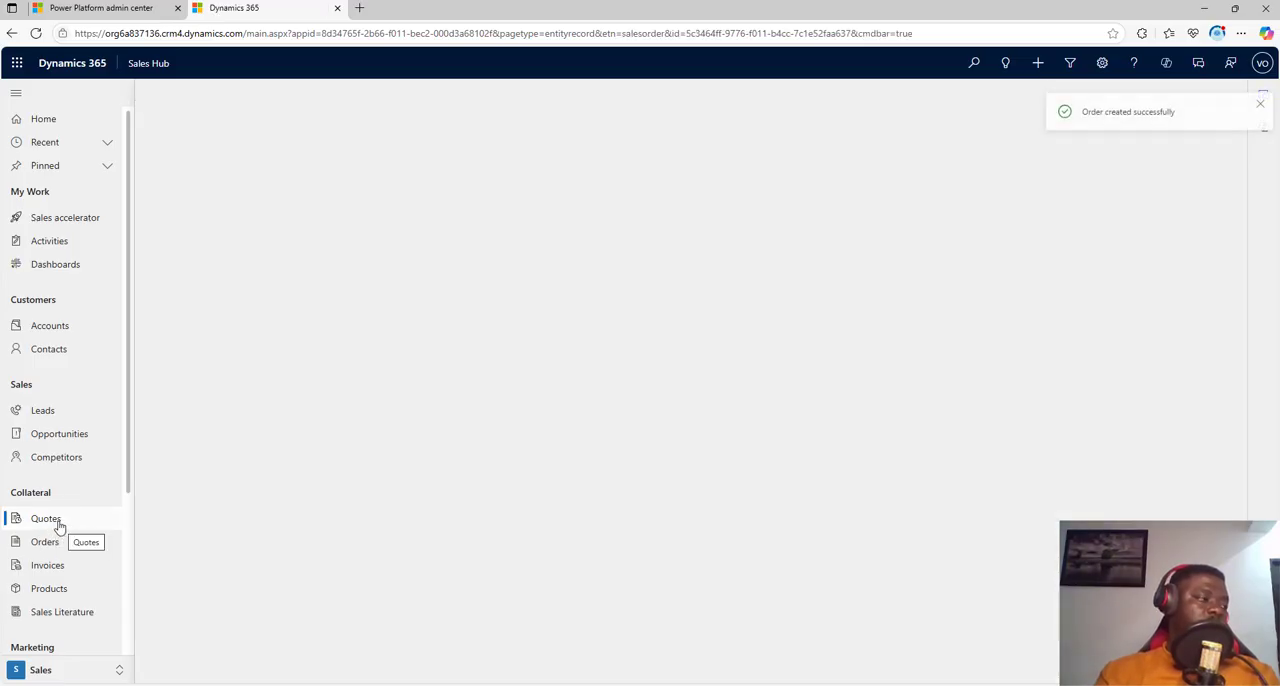
click(59, 526)
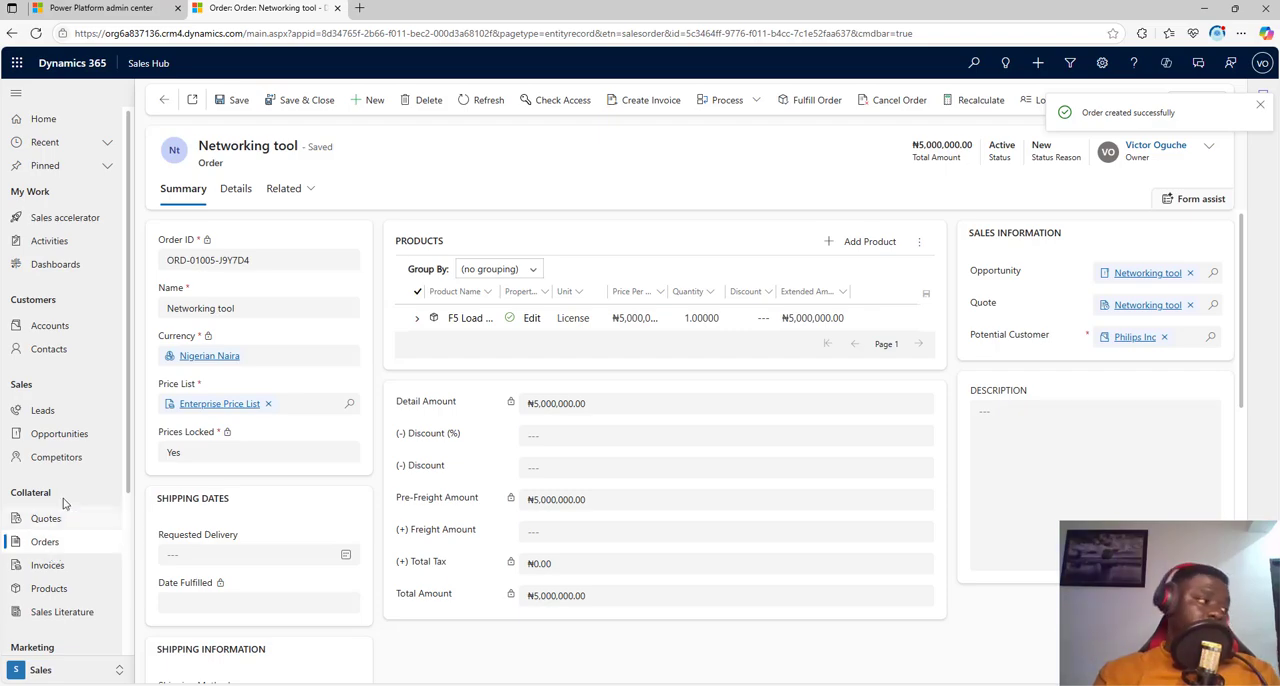
Step: Examine the new order's ID, shipping dates, shipping information and billing address fields
drag(272, 258, 160, 242)
scroll(270, 359, down, 2)
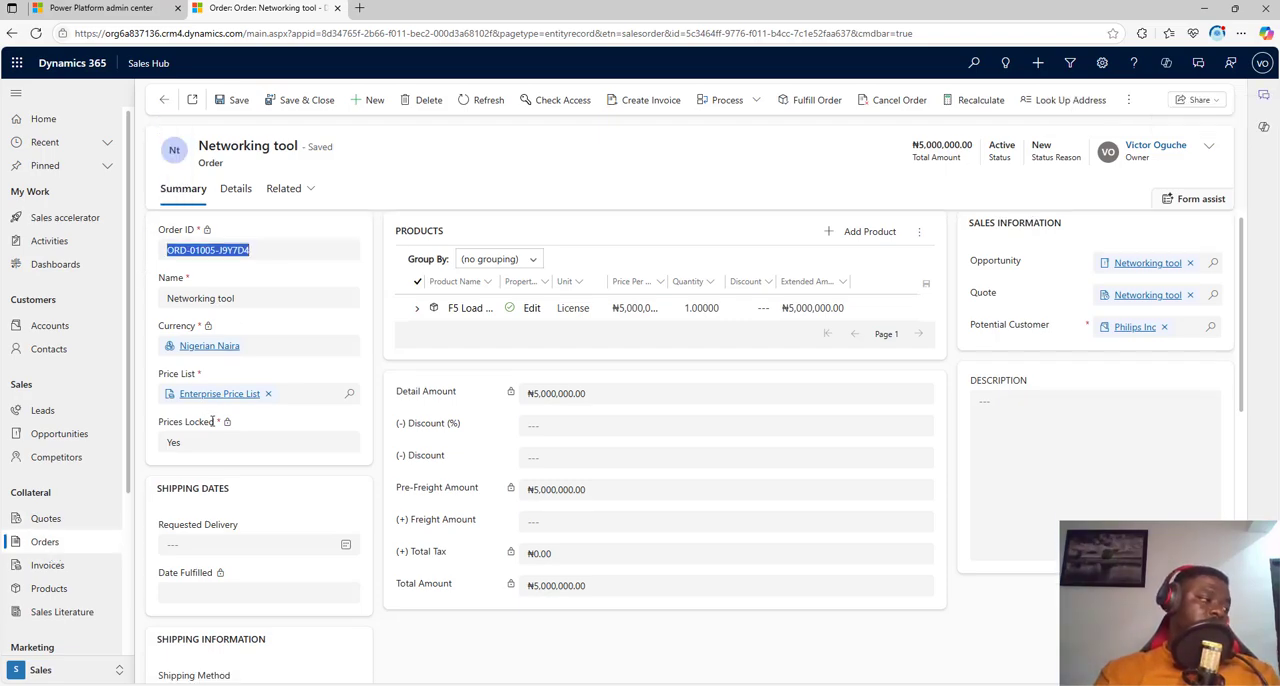
scroll(270, 359, up, 1)
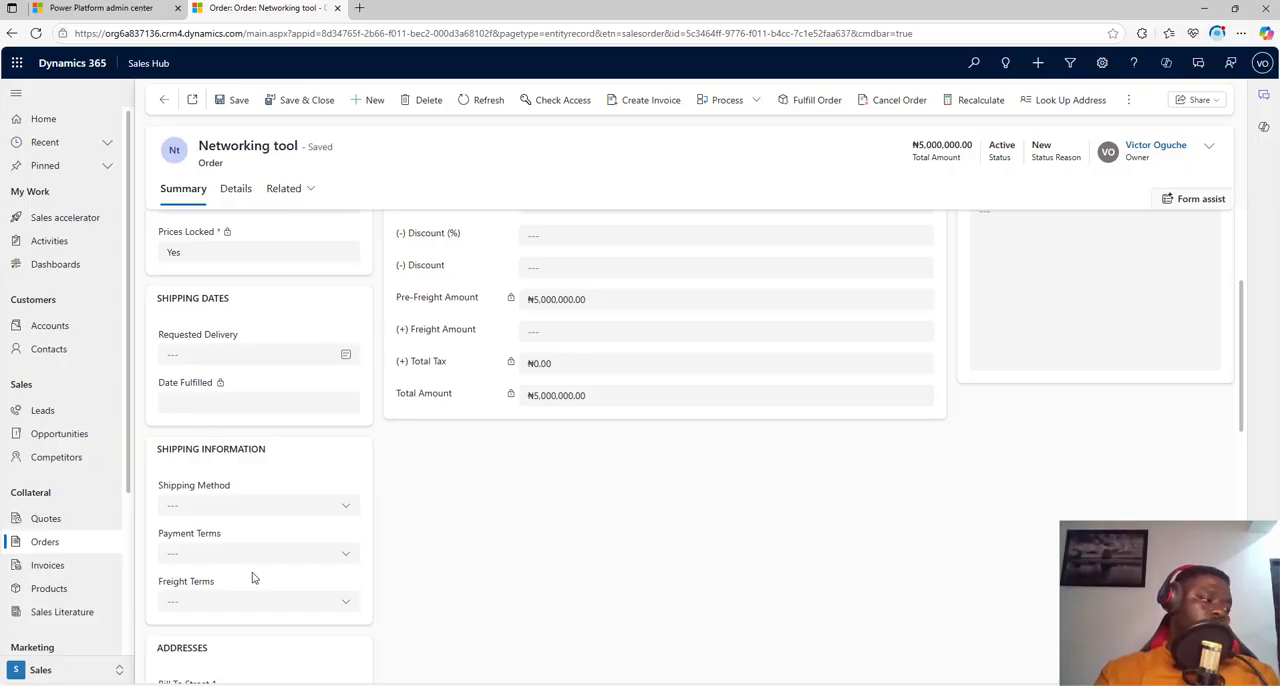
scroll(253, 577, down, 3)
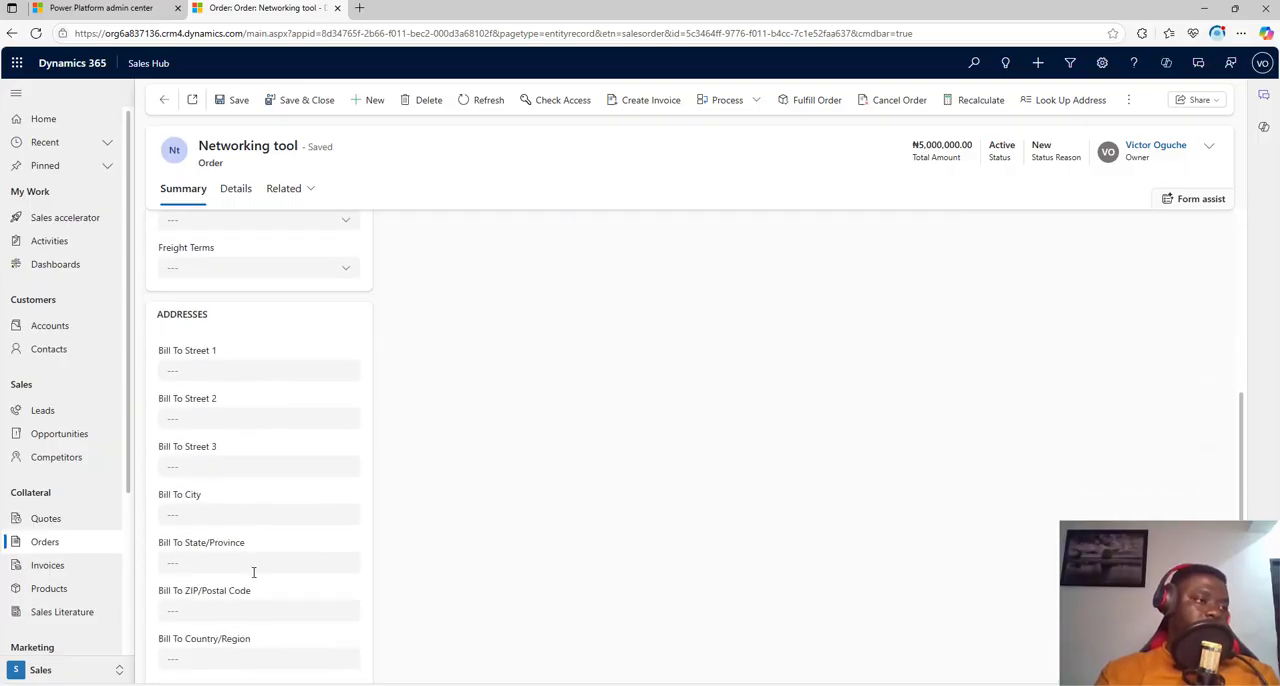
scroll(253, 575, down, 3)
scroll(255, 578, up, 10)
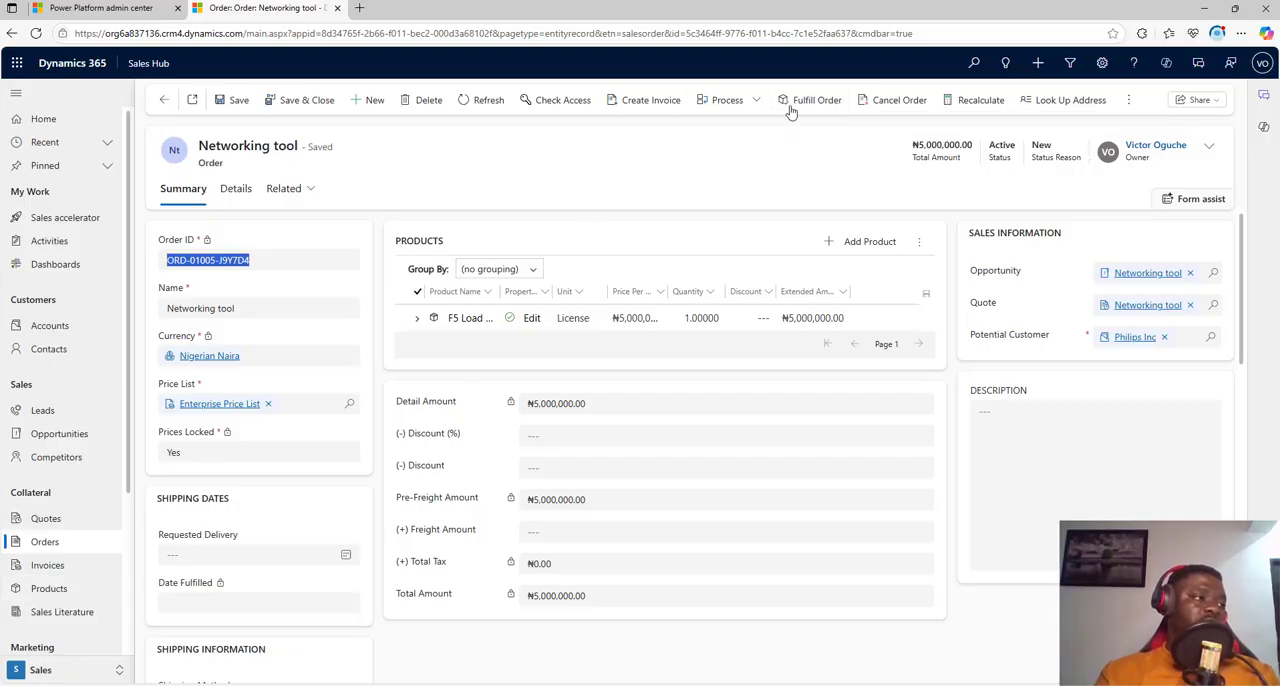
Step: Create an invoice from the Networking tool order and mark it paid with status reason Complete
click(631, 109)
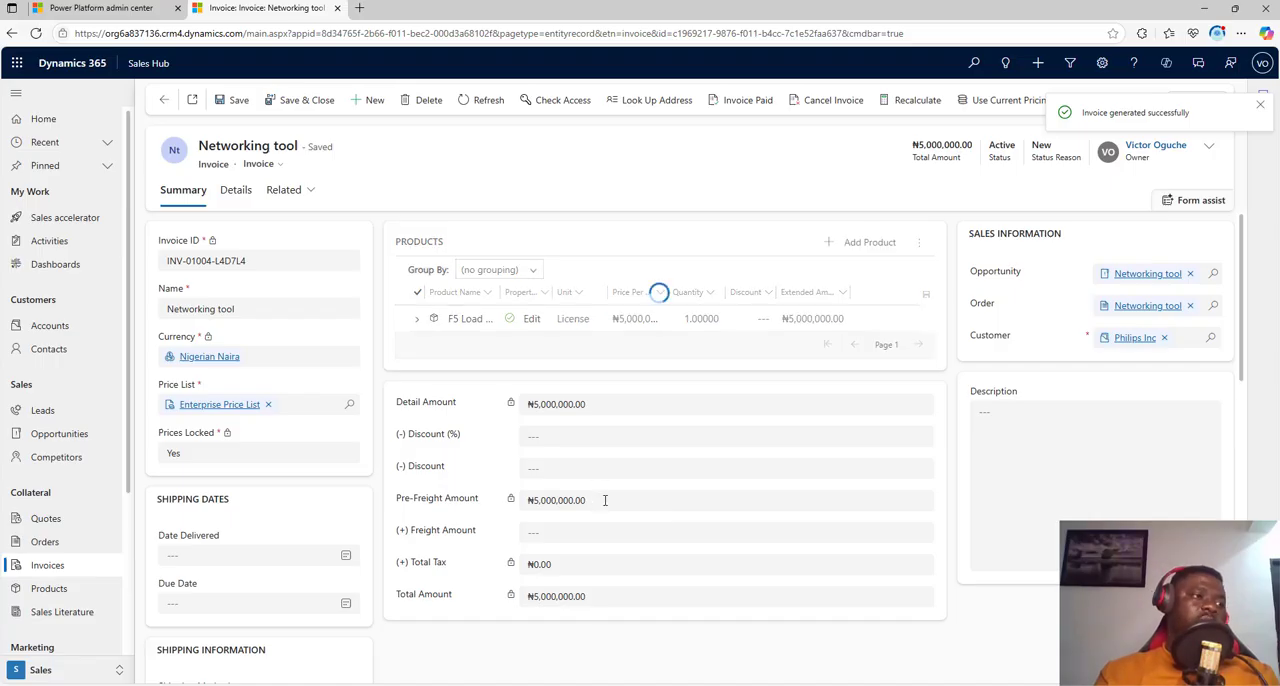
click(1259, 105)
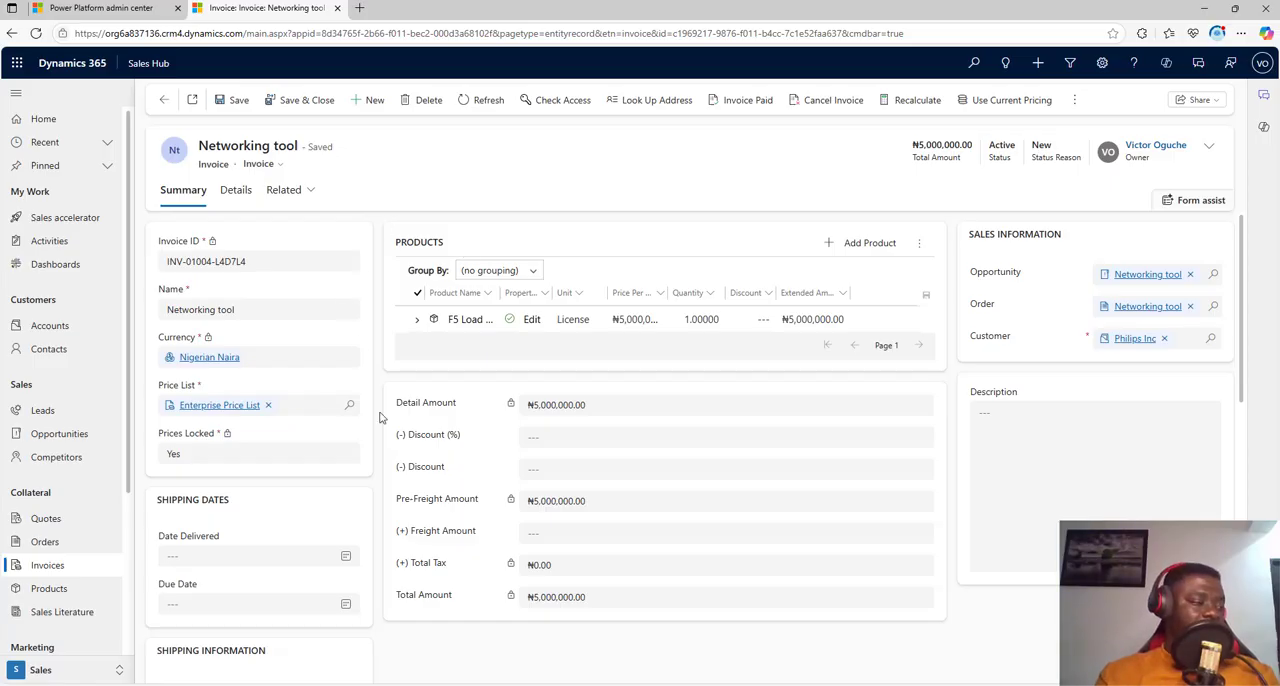
click(749, 104)
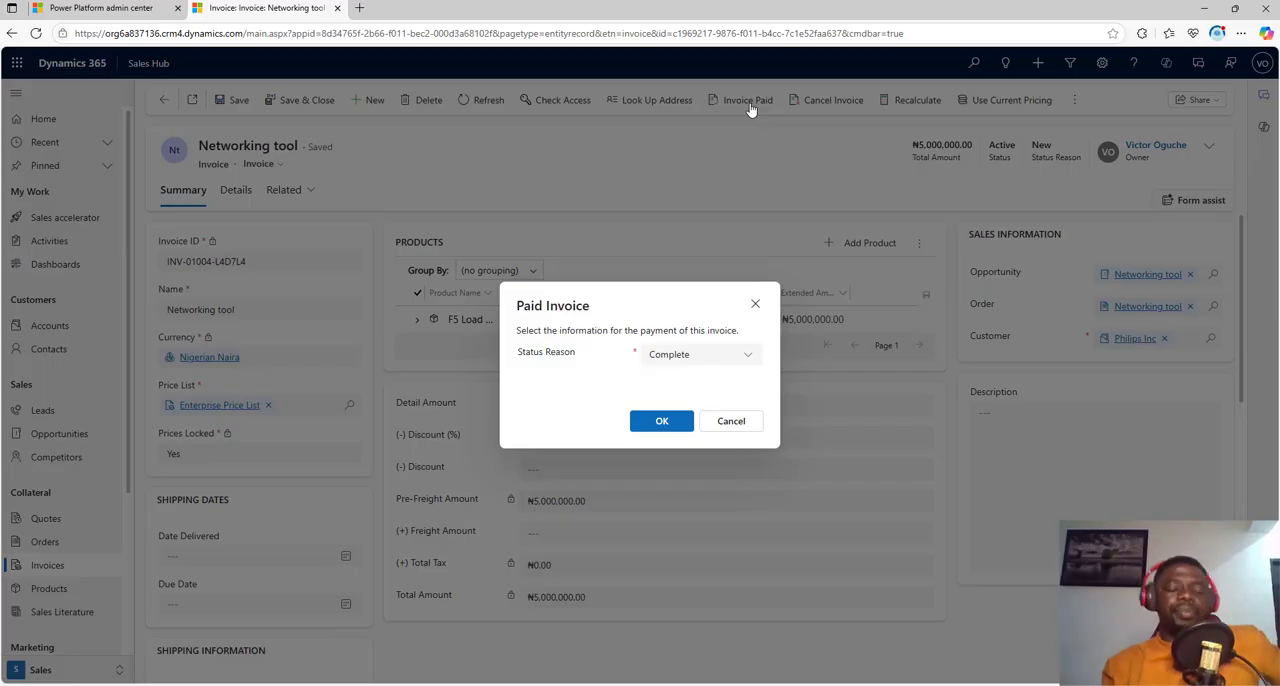
click(670, 421)
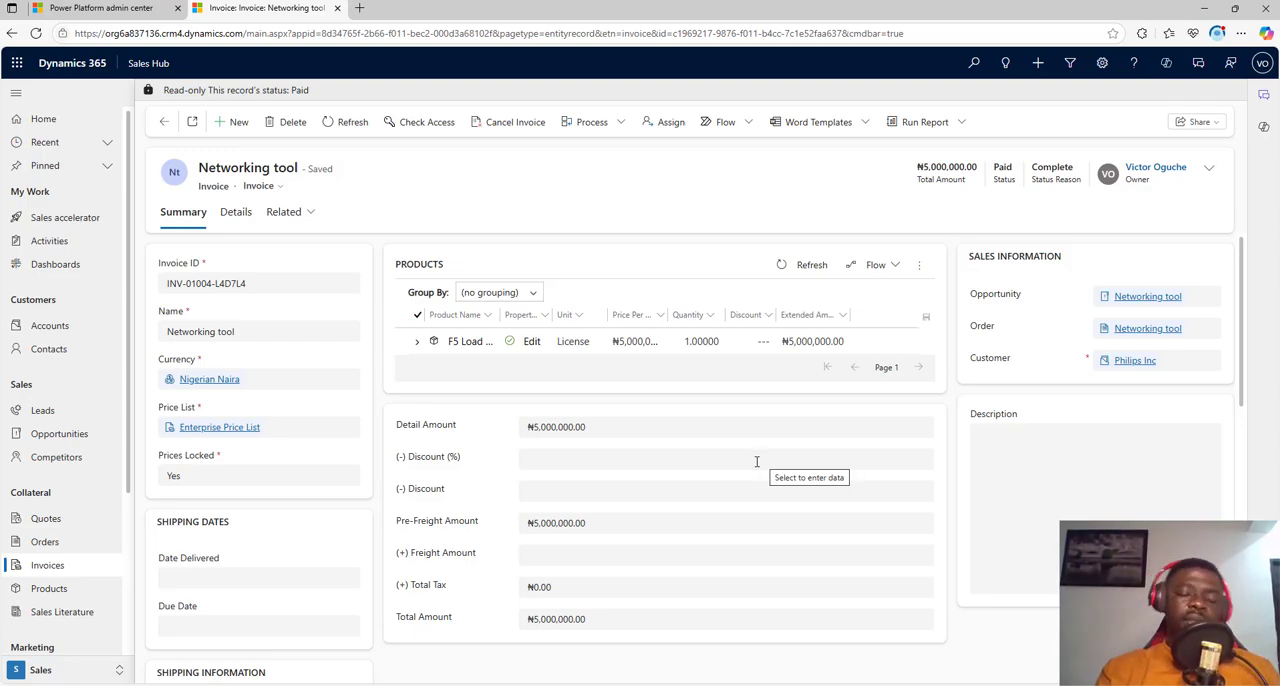
Step: View the products list and the blank new product form, then return to the list, discarding the form's suggestions
click(63, 592)
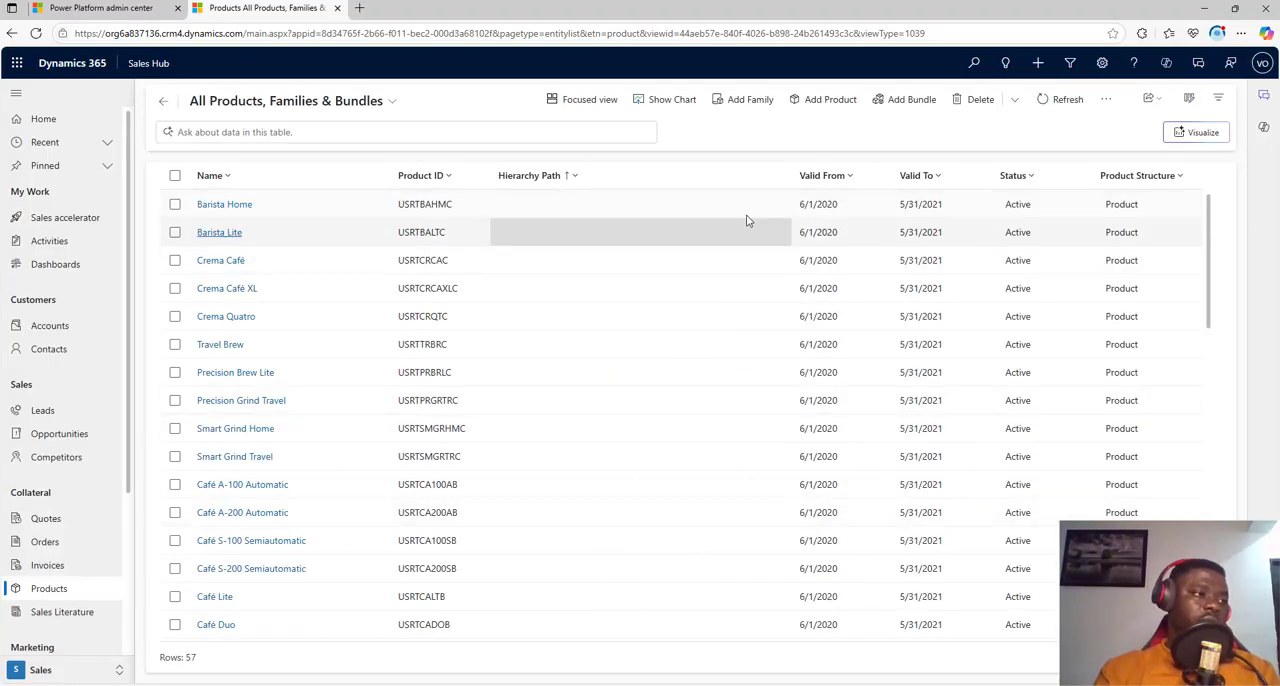
click(826, 104)
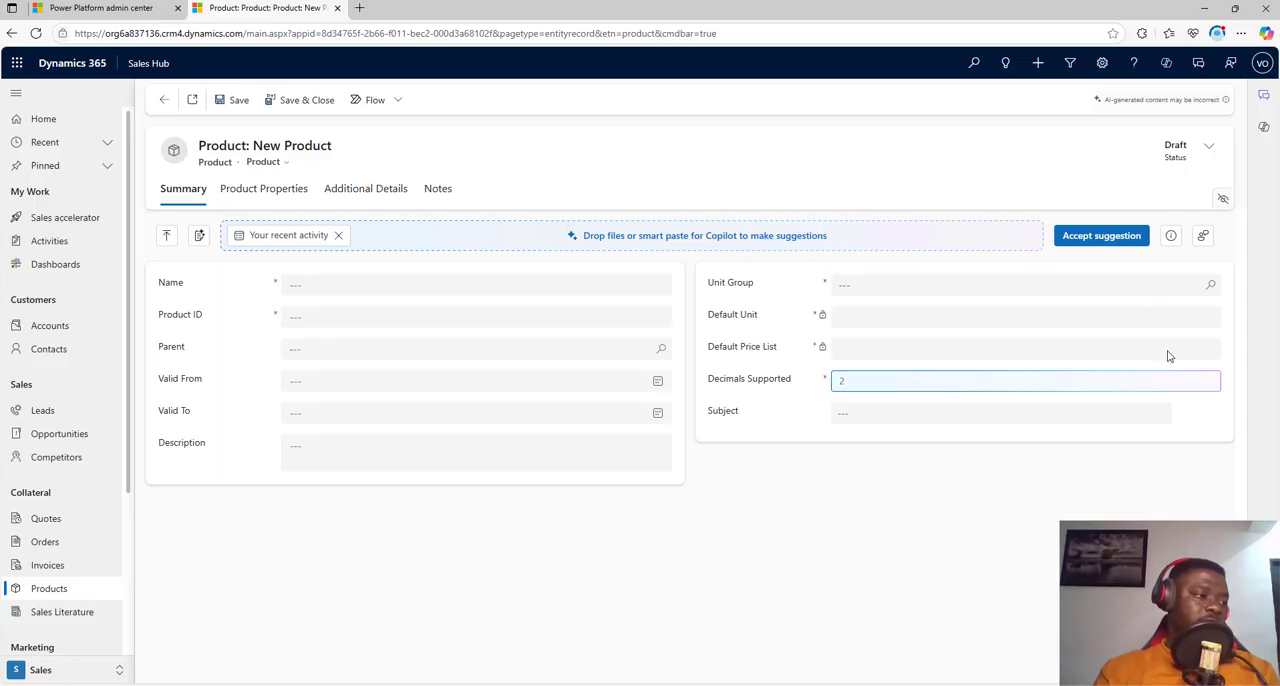
click(57, 590)
click(726, 426)
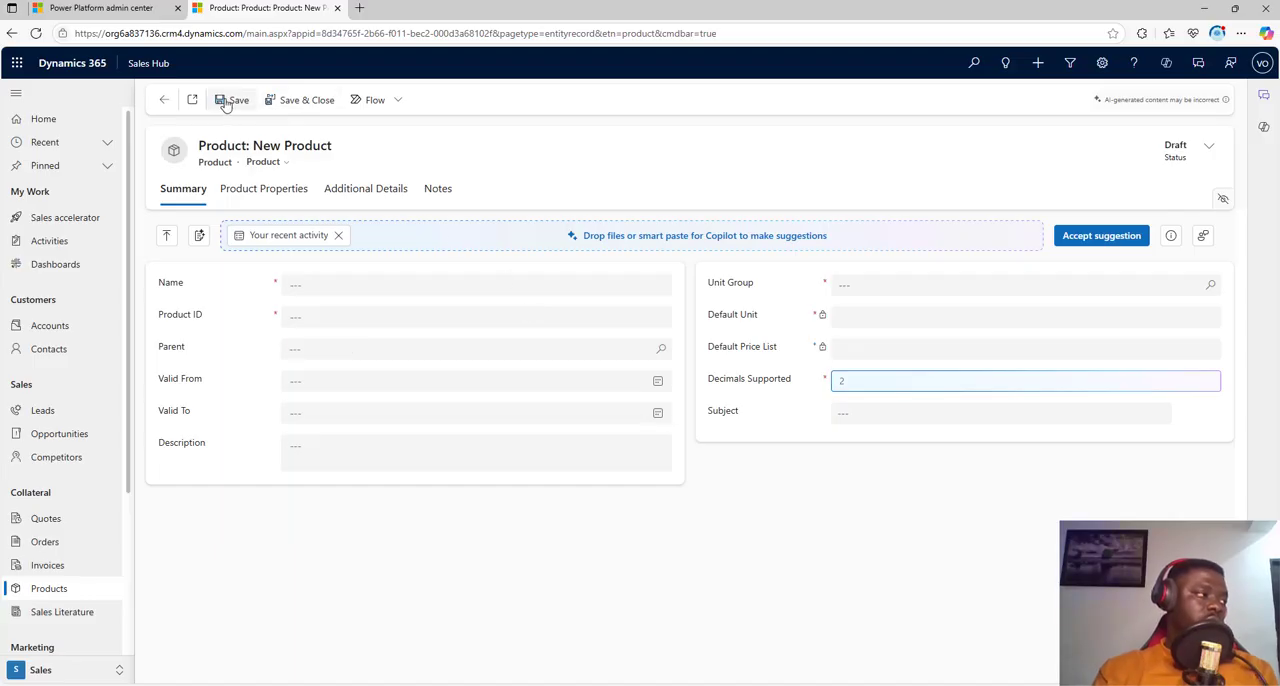
click(168, 100)
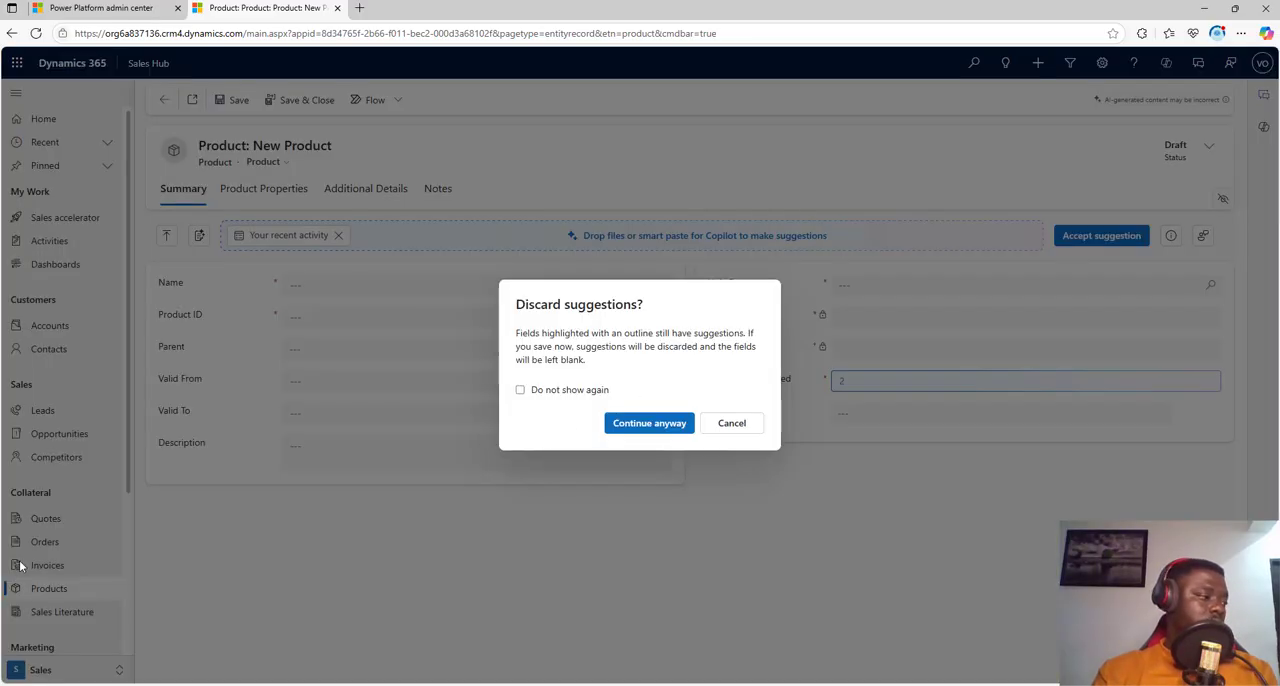
click(724, 428)
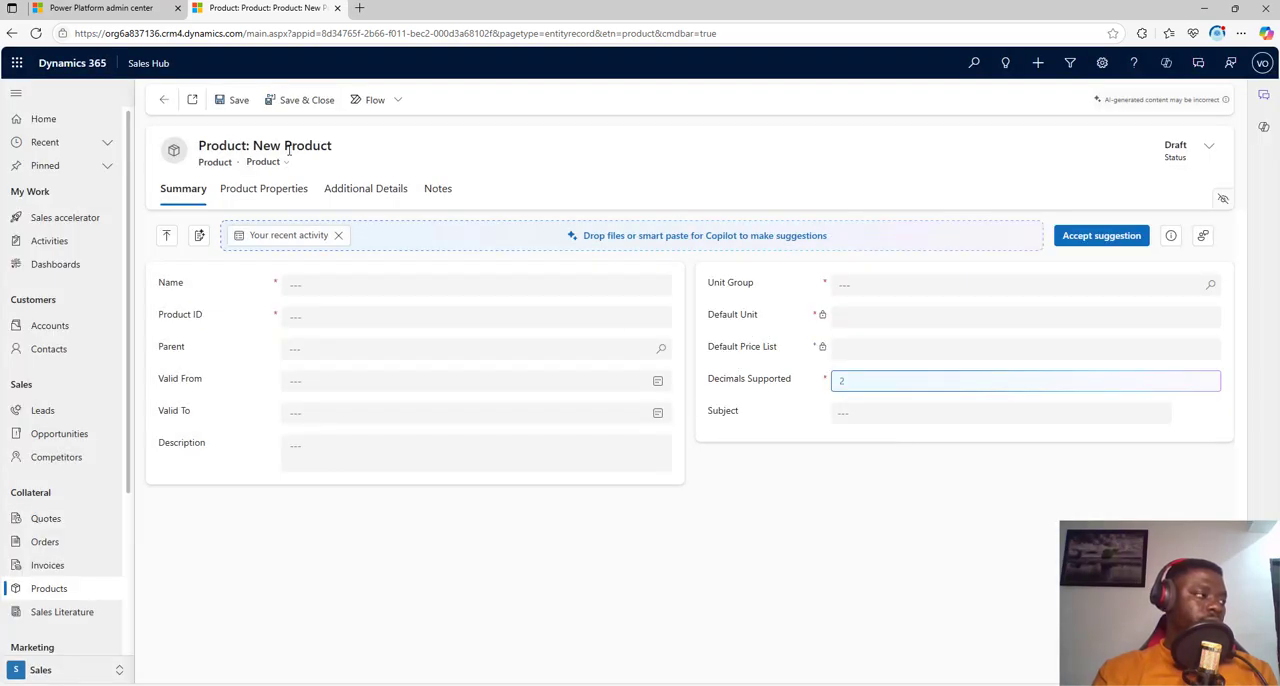
click(60, 592)
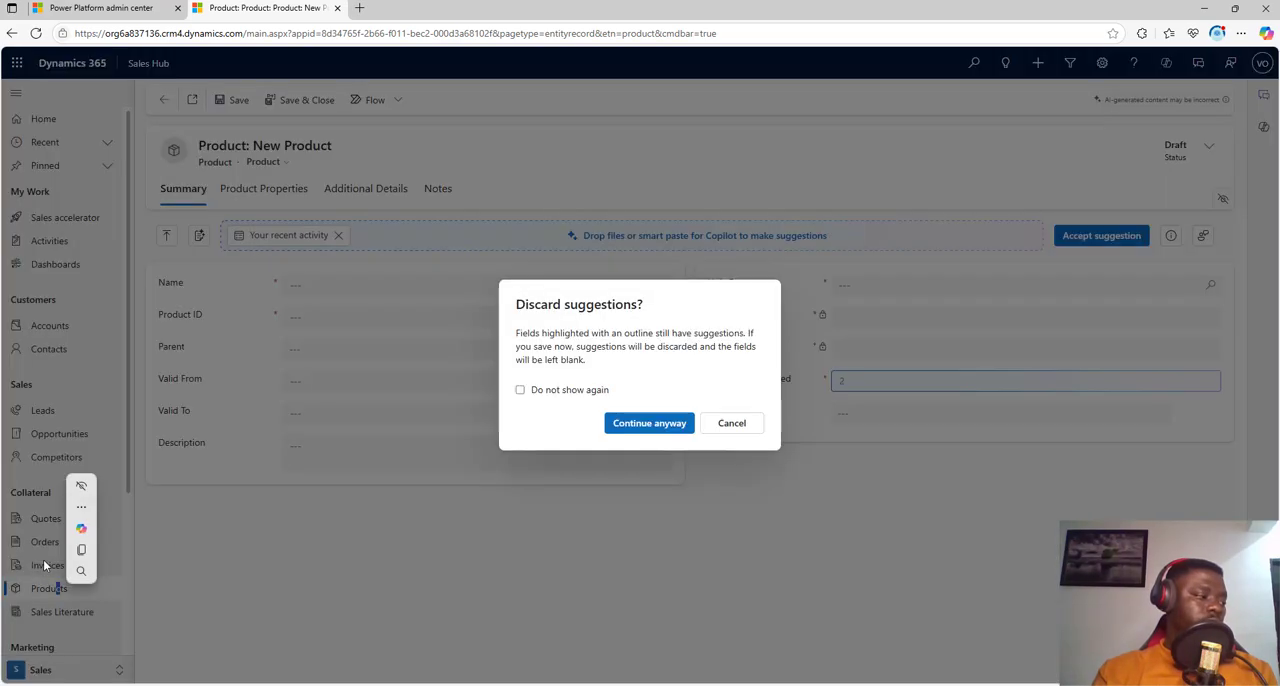
click(648, 424)
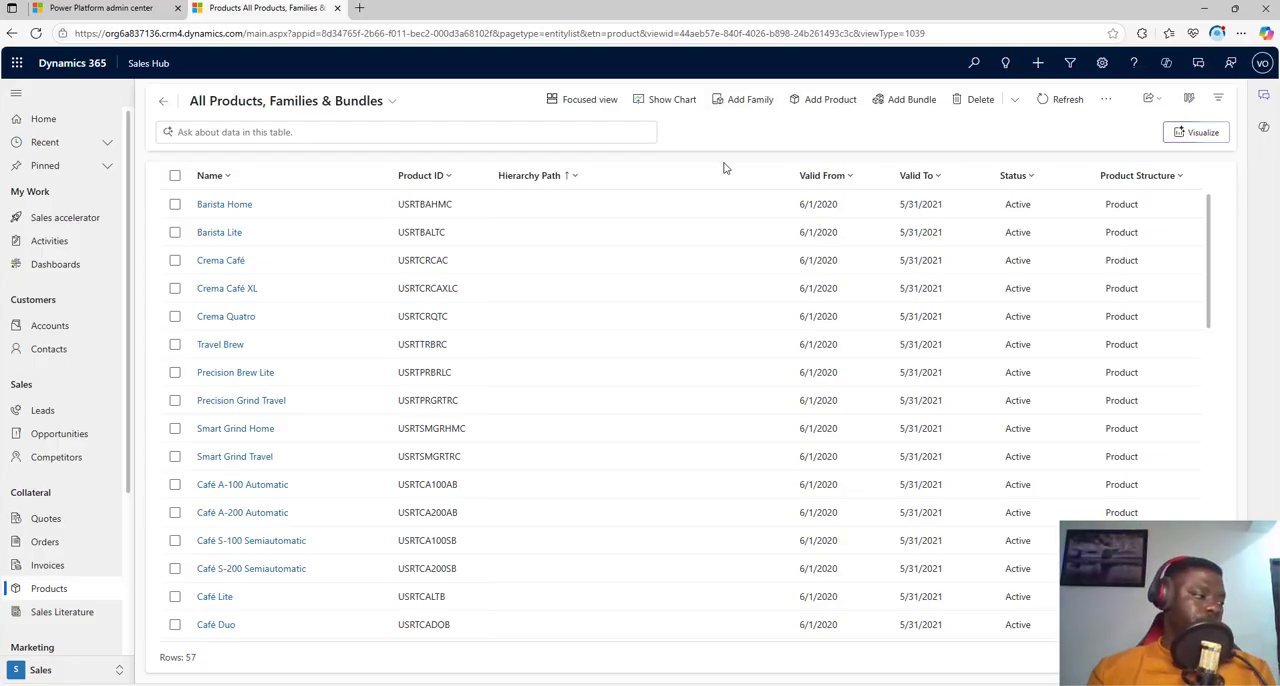
Step: Look through the Goals, Forecasts and Cases pages of the Sales area
scroll(87, 393, down, 2)
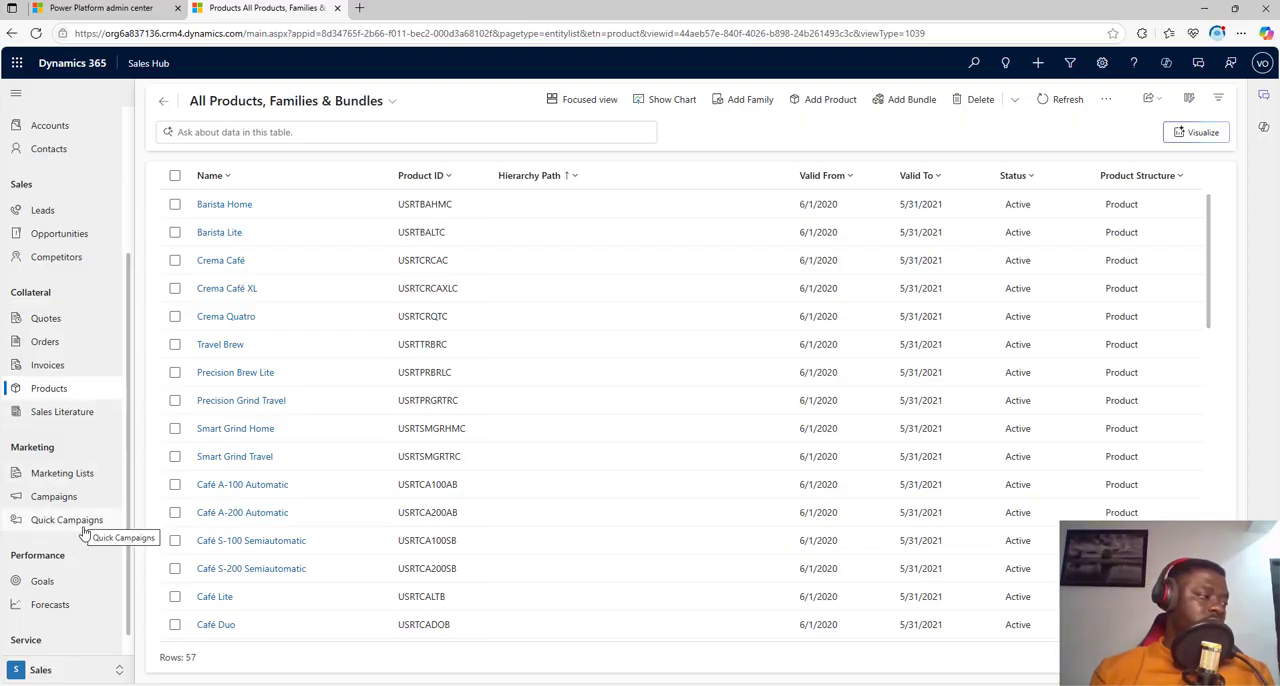
scroll(71, 540, down, 1)
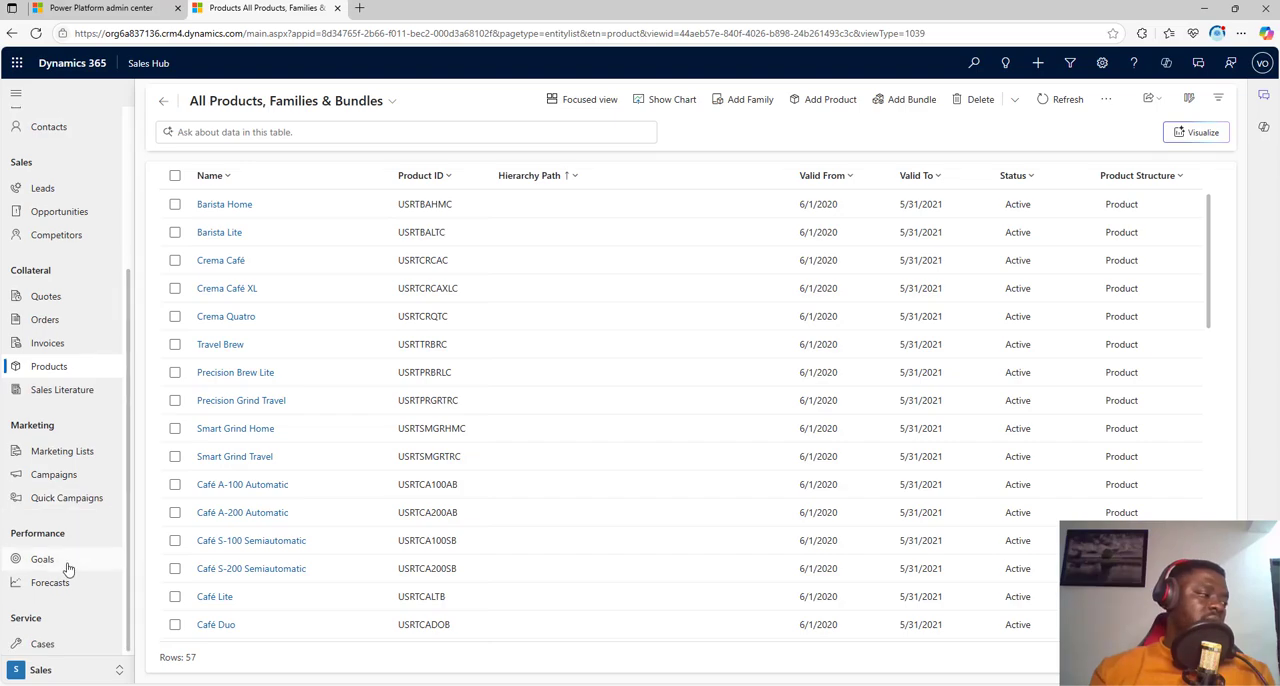
click(66, 566)
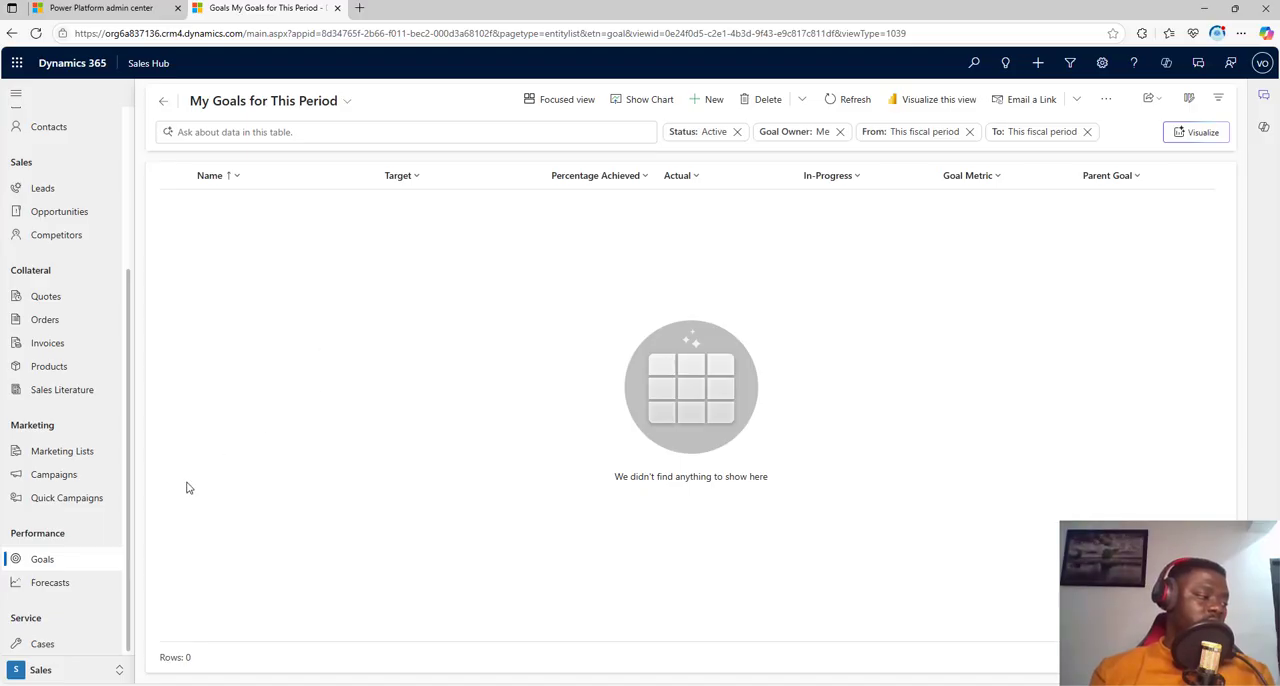
click(55, 581)
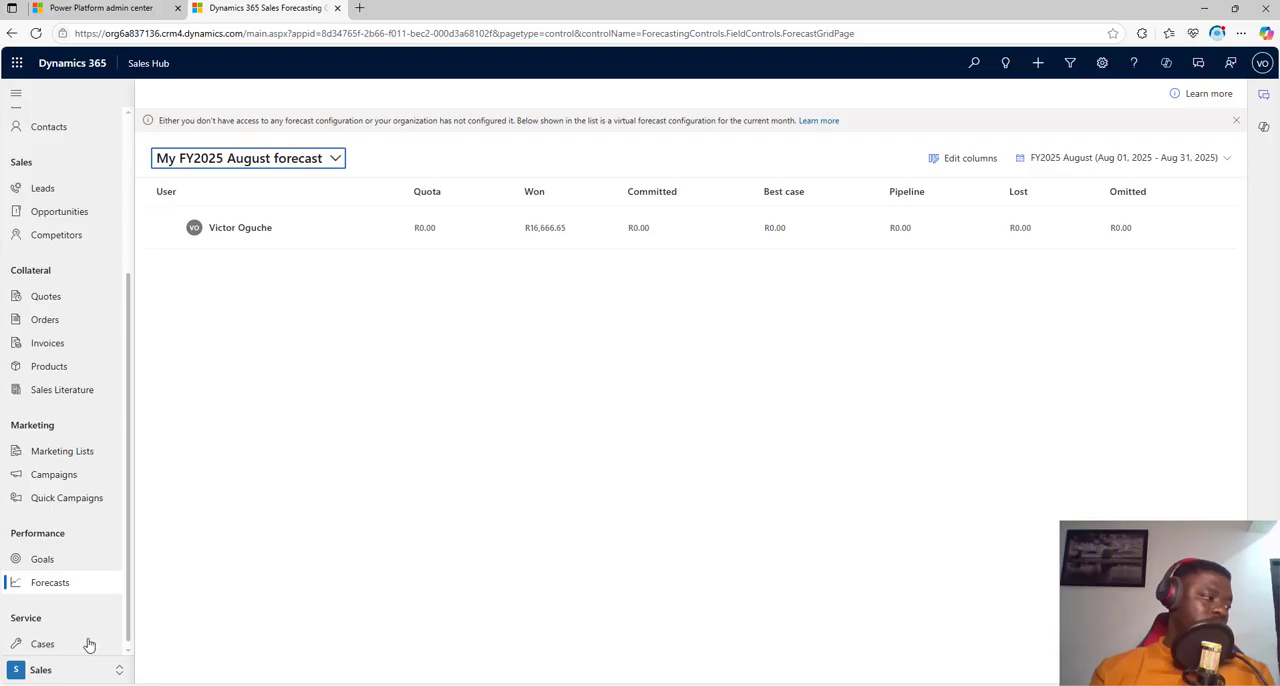
click(49, 648)
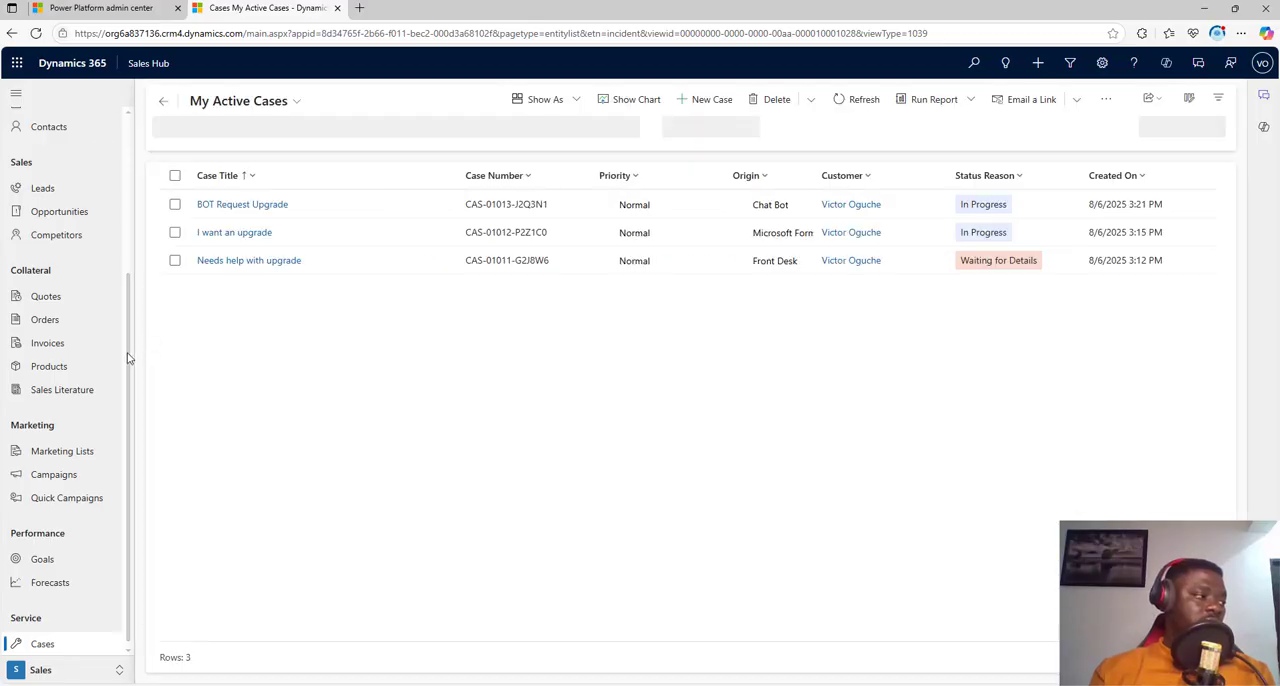
Step: Switch to the App Settings area and view the product catalog's unit groups
click(66, 672)
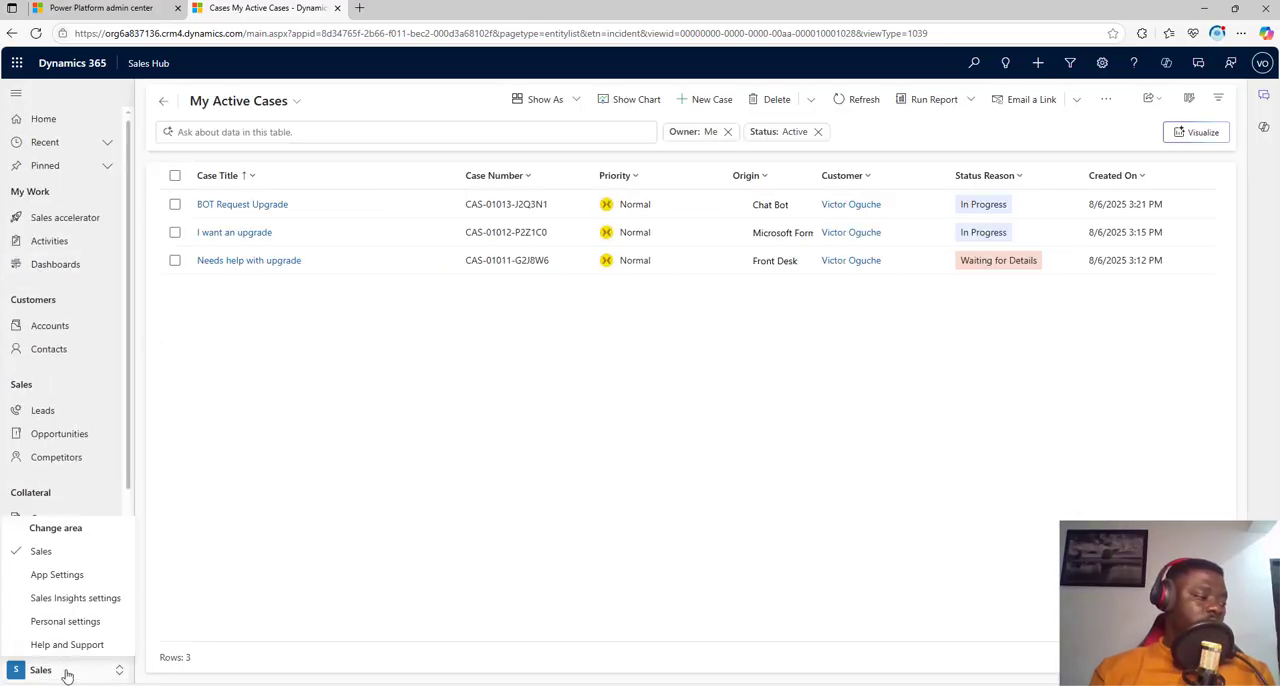
click(62, 574)
scroll(100, 366, down, 3)
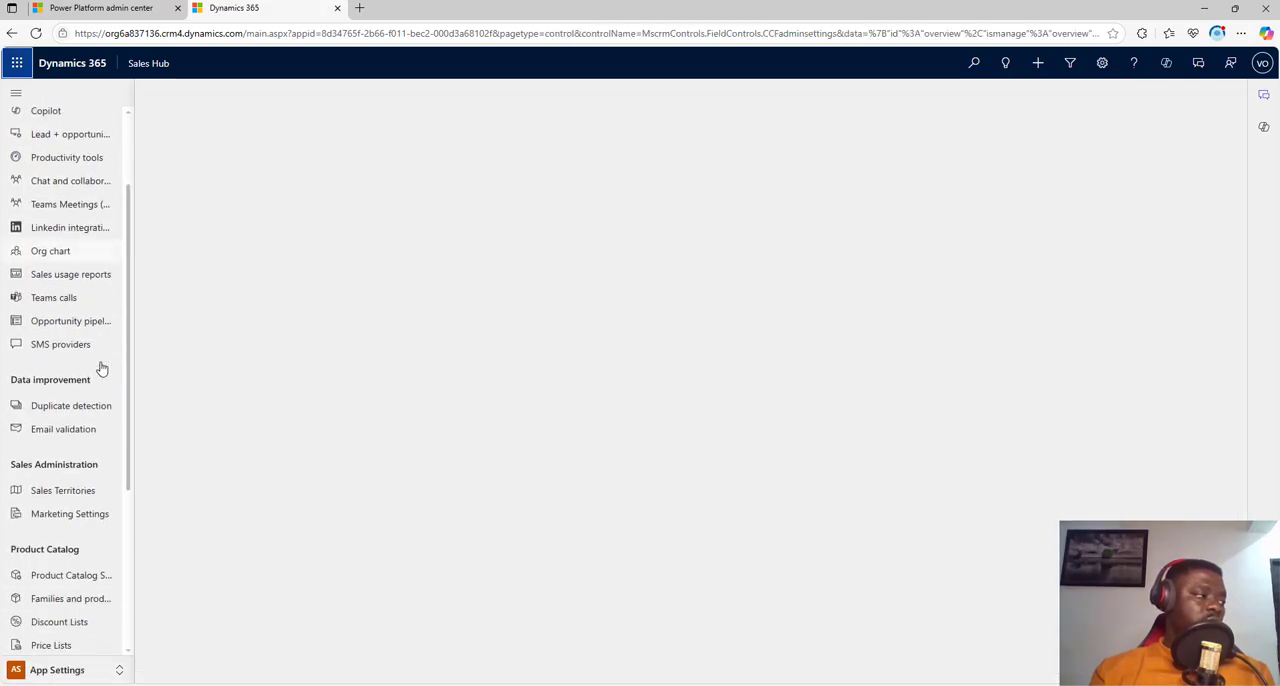
scroll(112, 394, up, 2)
scroll(112, 394, up, 1)
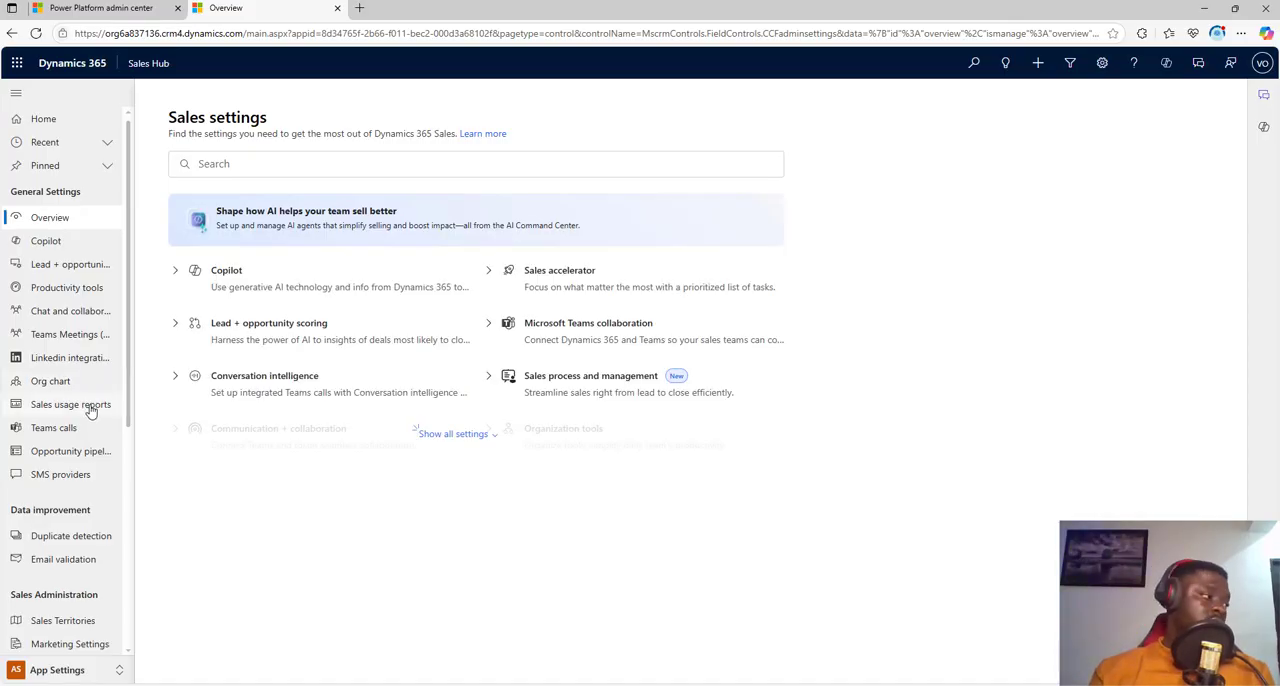
scroll(91, 420, down, 5)
click(60, 467)
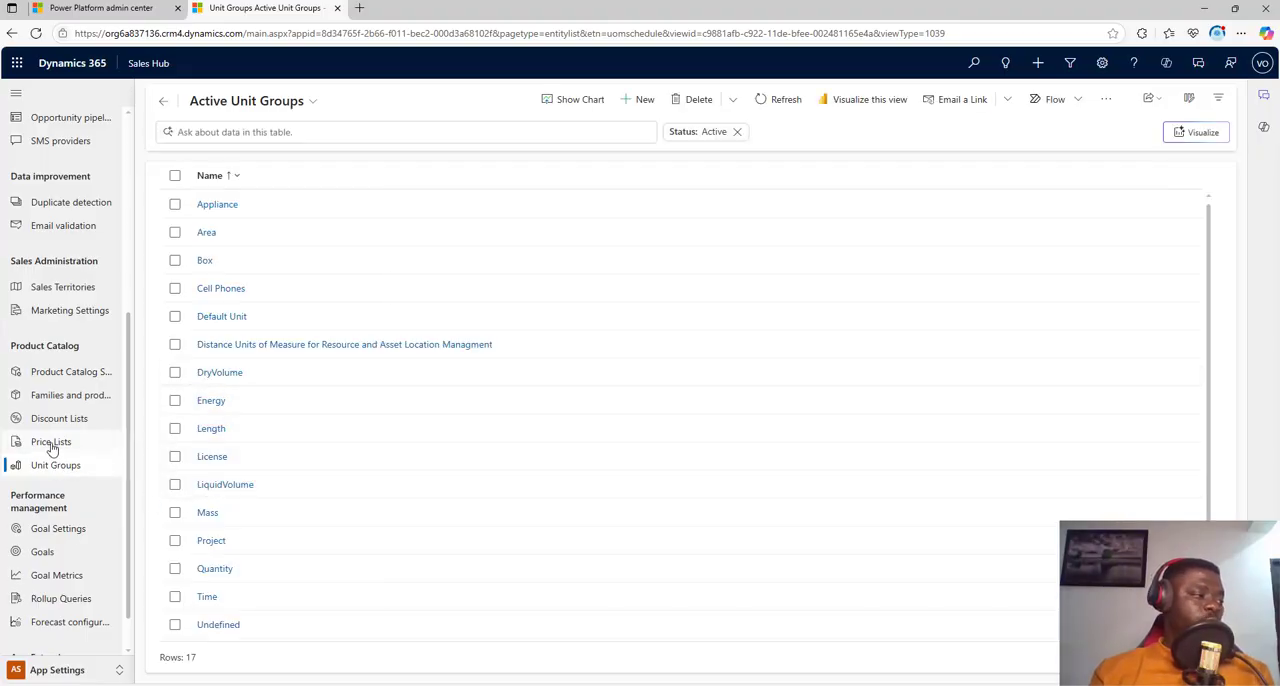
Step: Review the product catalog's price lists, discount lists, and families and products
click(52, 446)
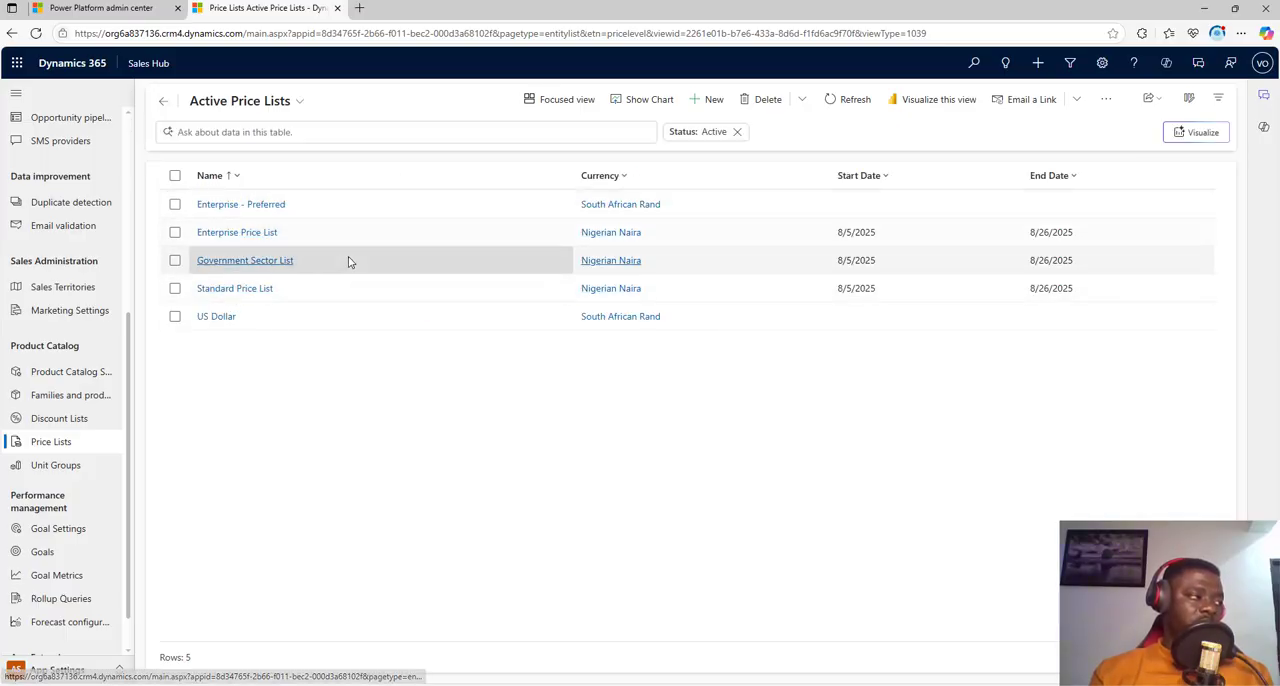
click(40, 418)
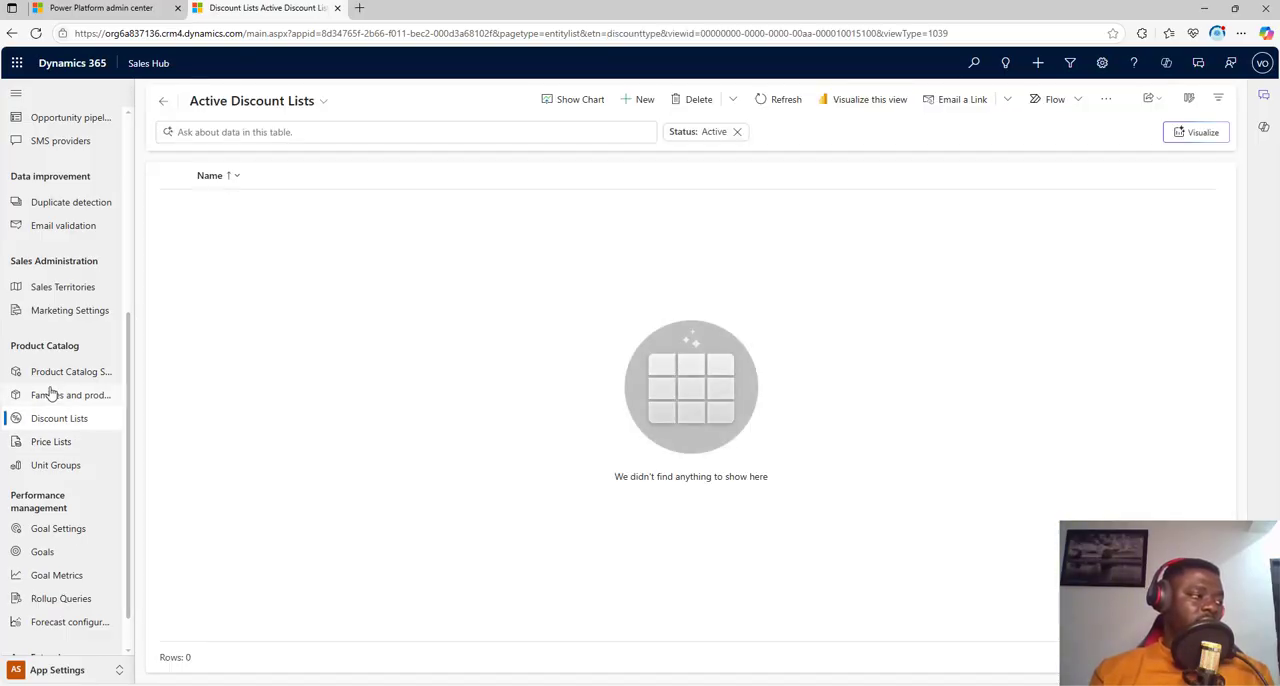
click(50, 394)
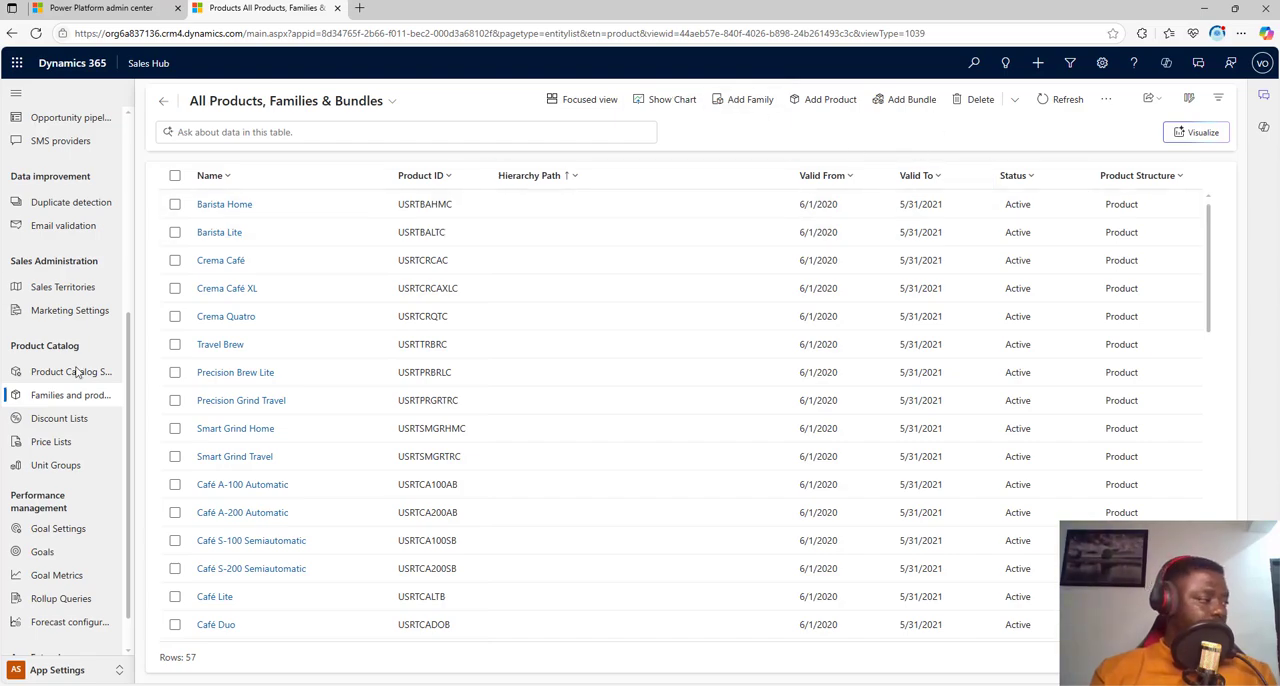
Step: Review the sales territories, the marketing settings and the lead qualification settings
click(77, 287)
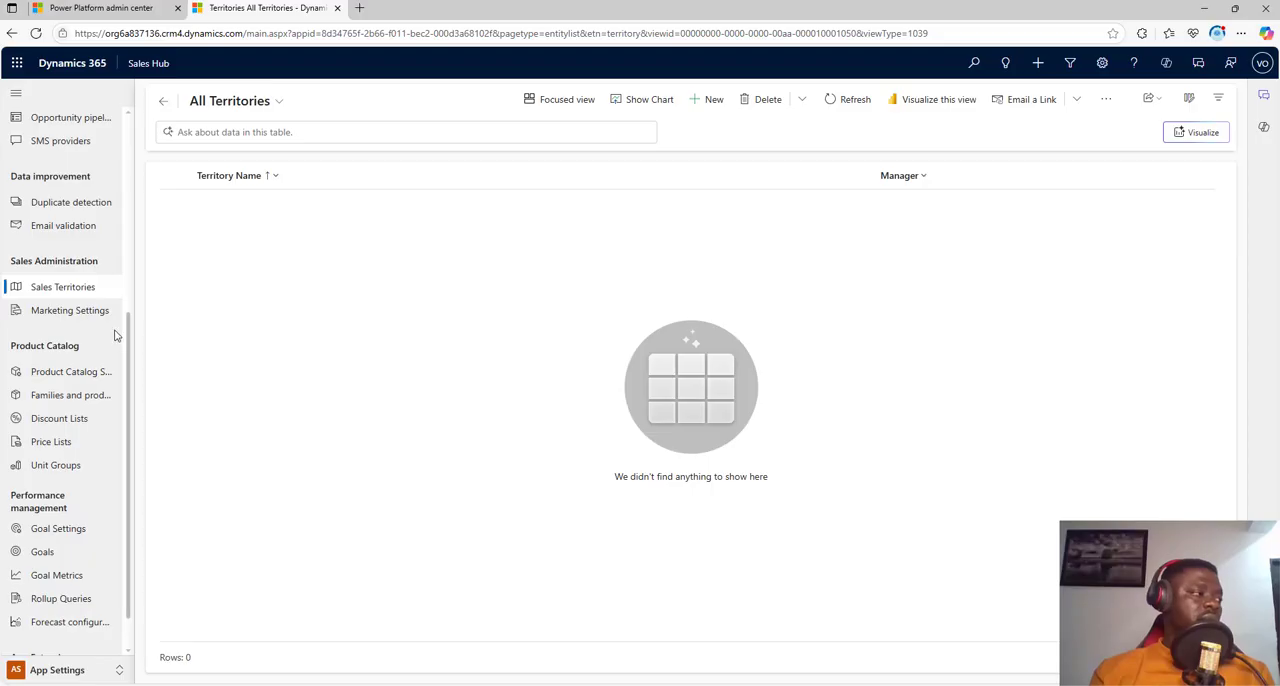
click(90, 312)
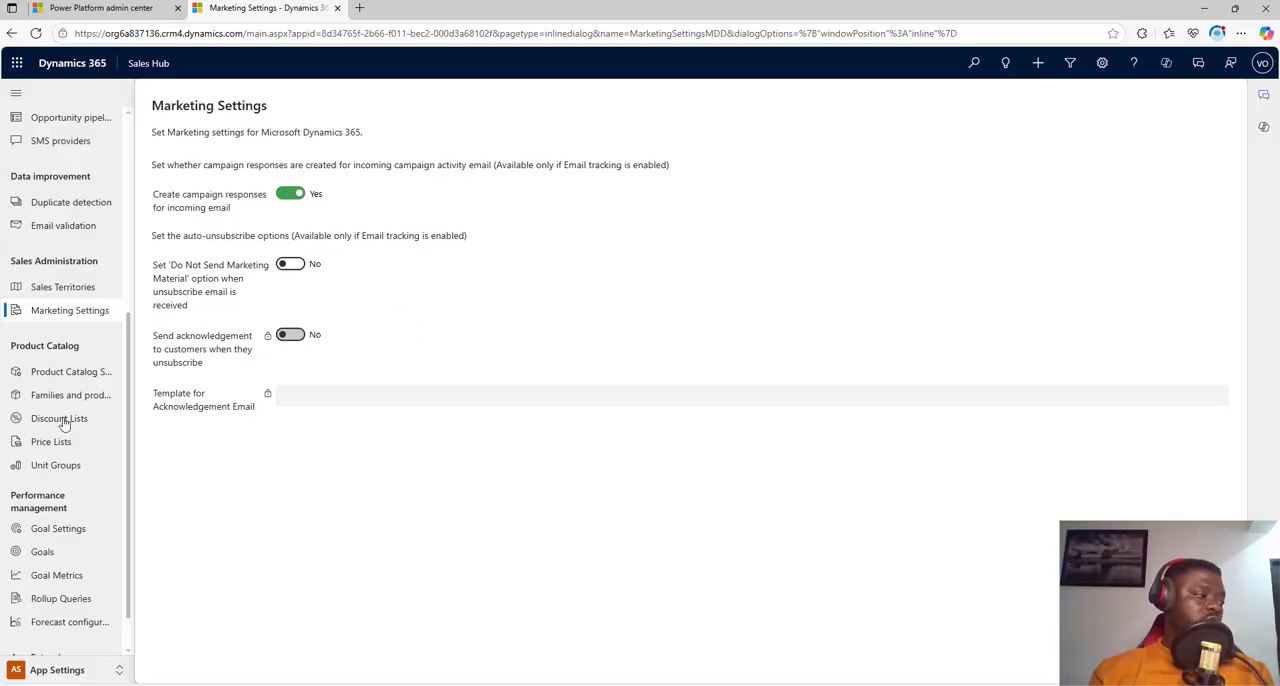
scroll(106, 443, down, 1)
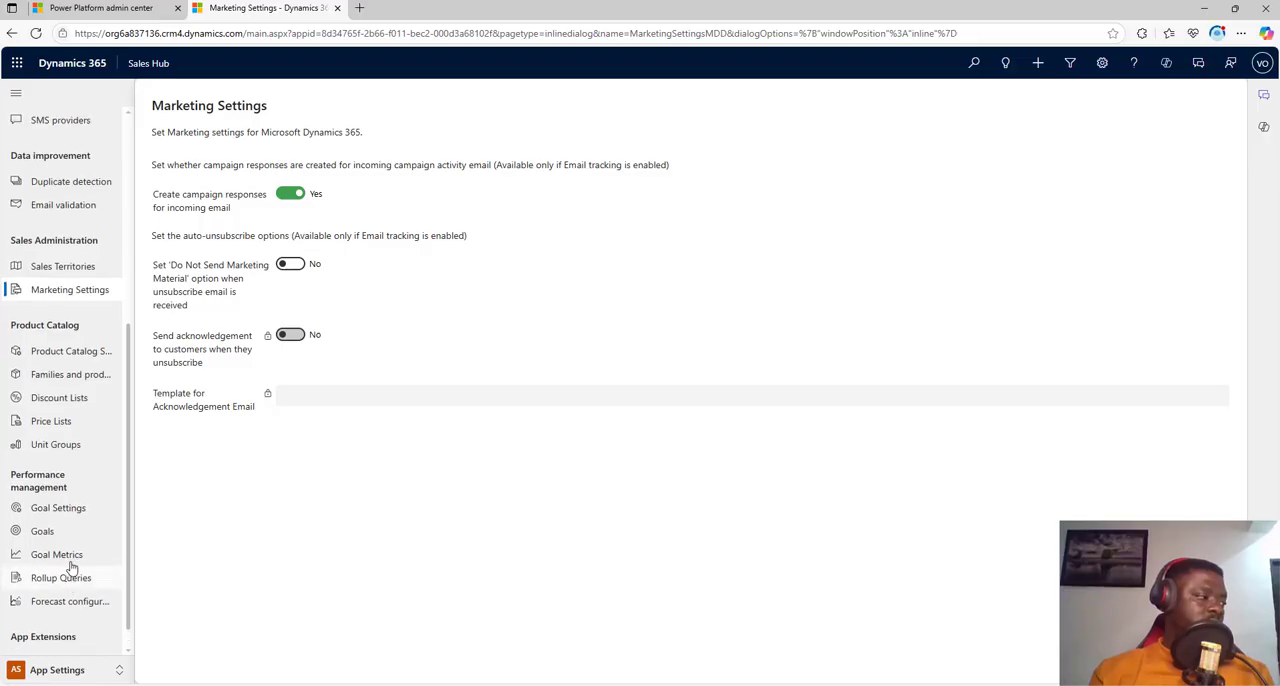
scroll(60, 420, up, 4)
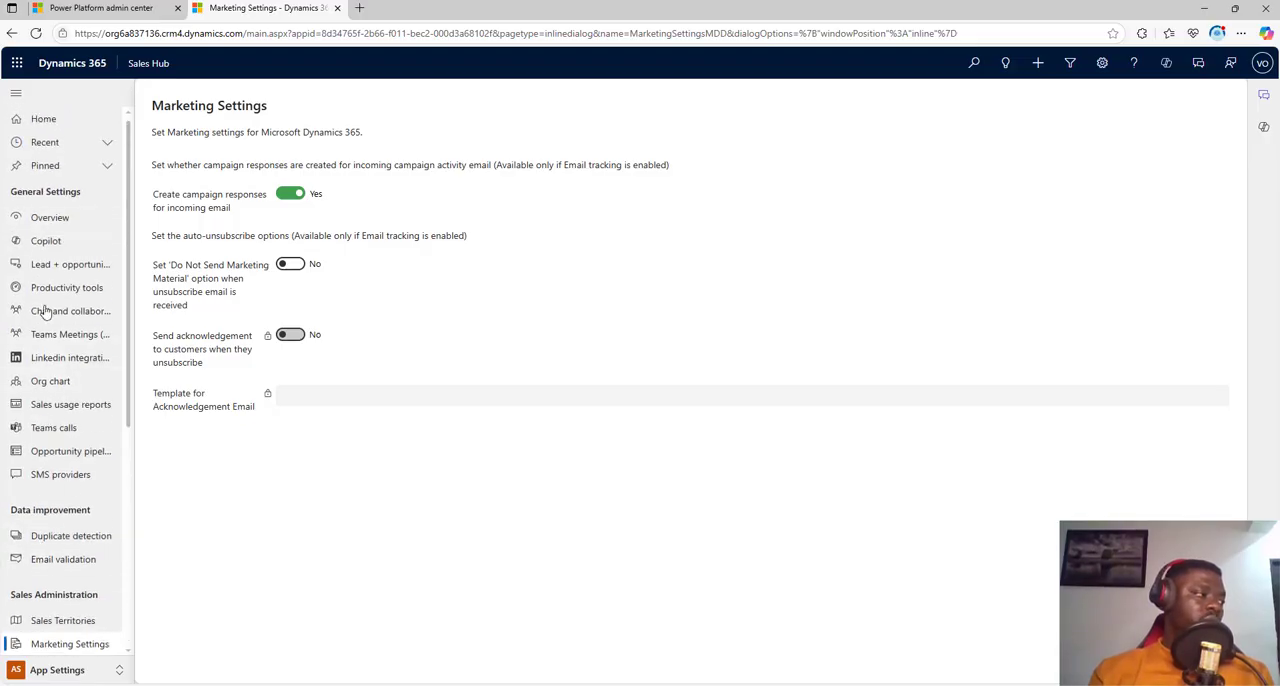
click(56, 268)
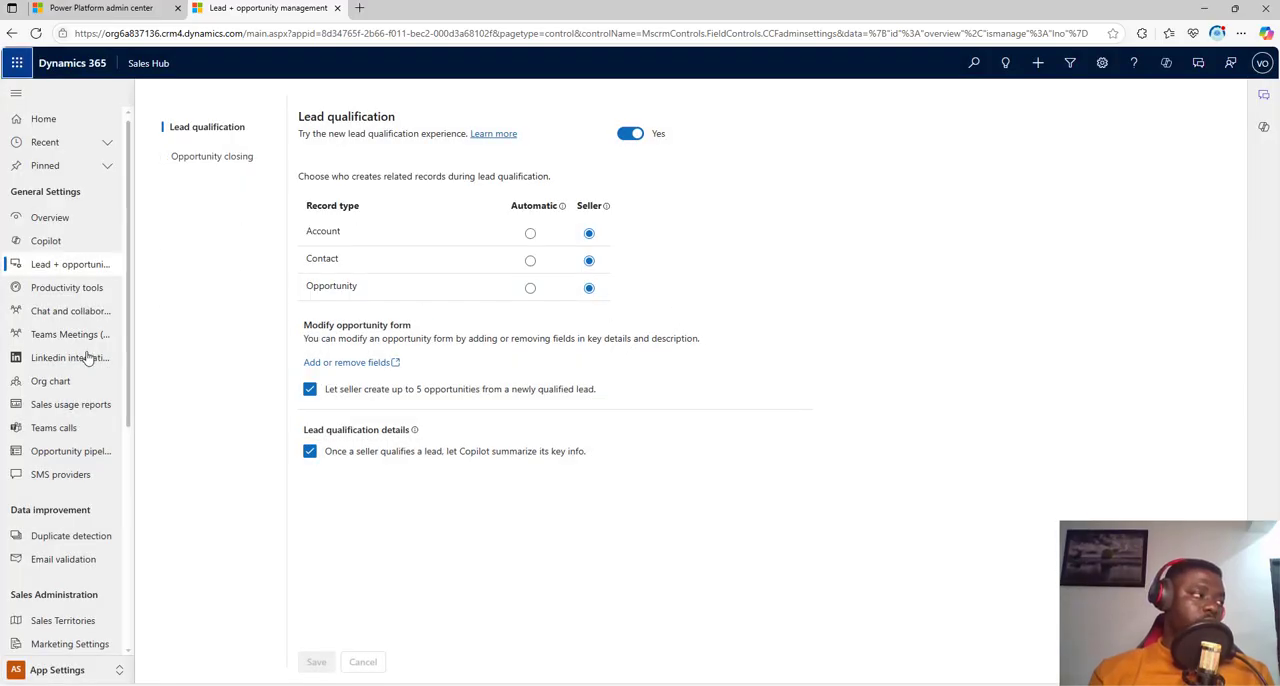
Step: Switch to the Sales Insights settings area and view the list of sequences
scroll(88, 358, down, 5)
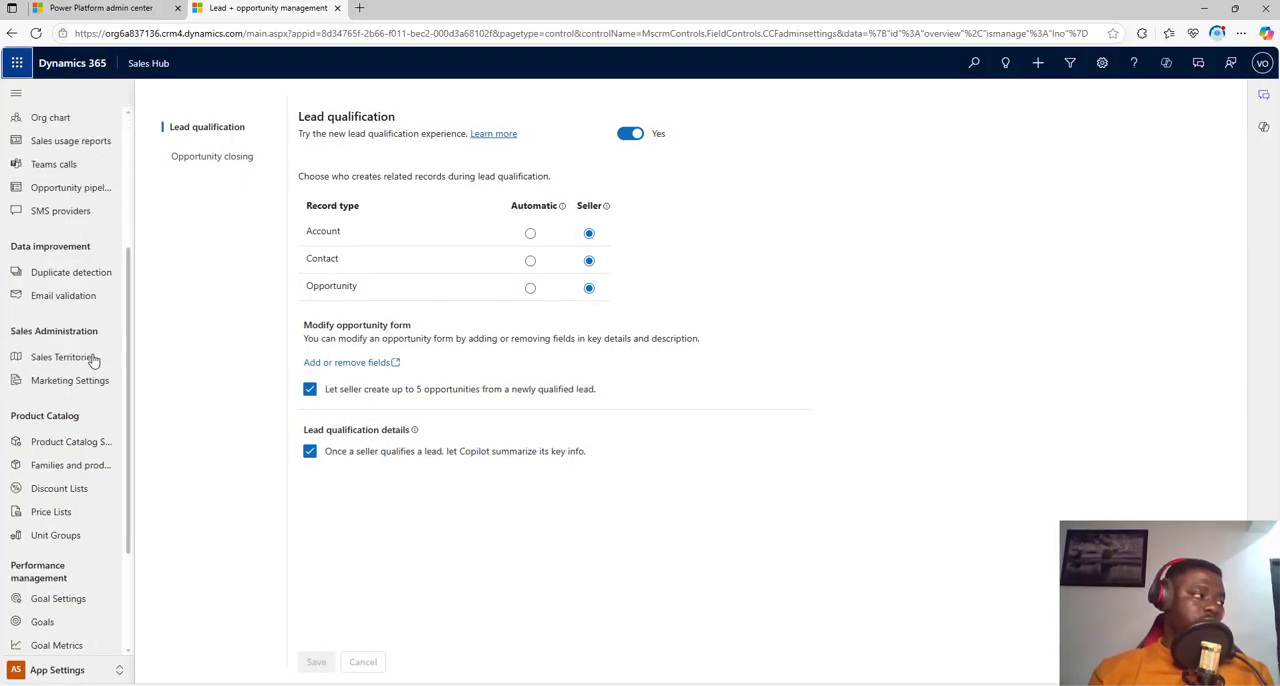
click(44, 671)
click(68, 598)
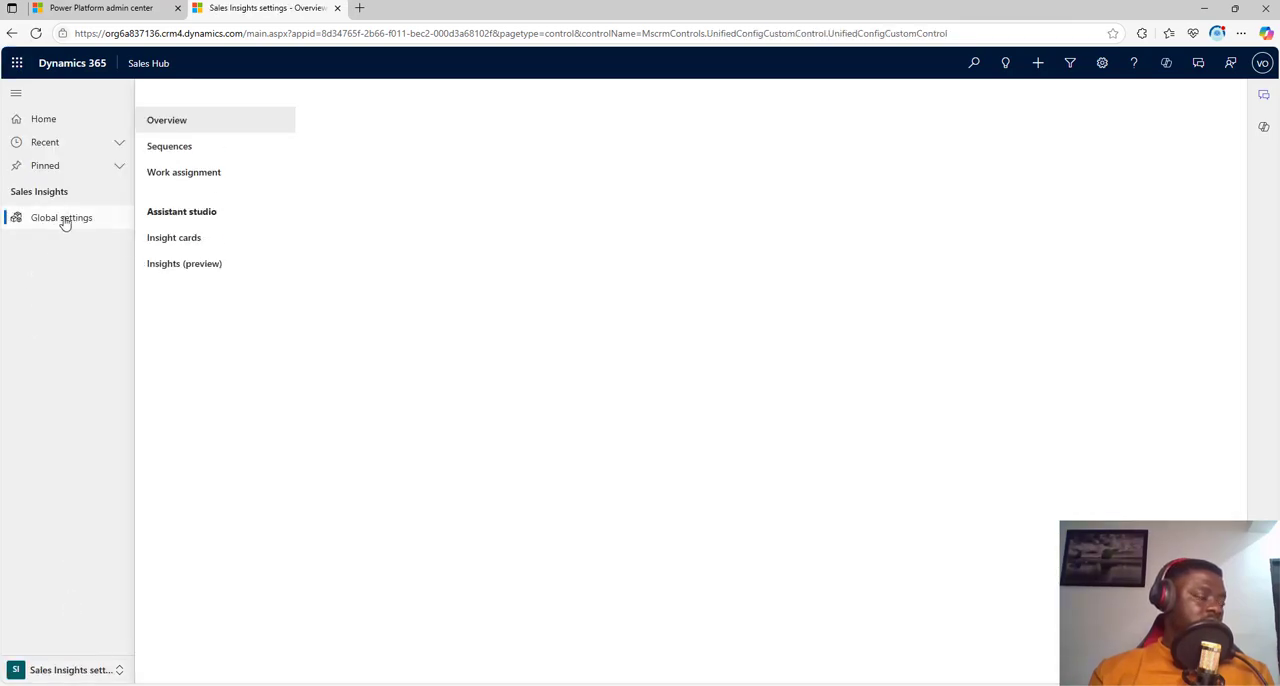
click(203, 150)
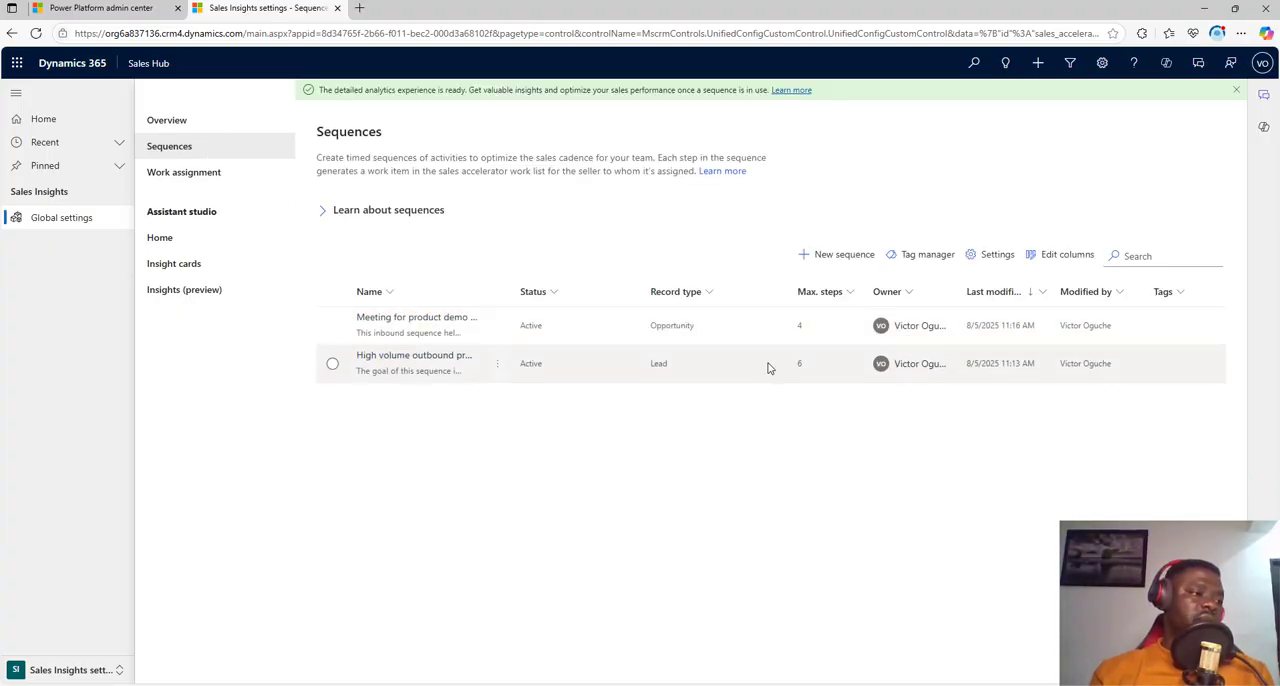
Step: Start a new sequence and check the record type of the "Invite to an upcoming event" template
click(820, 256)
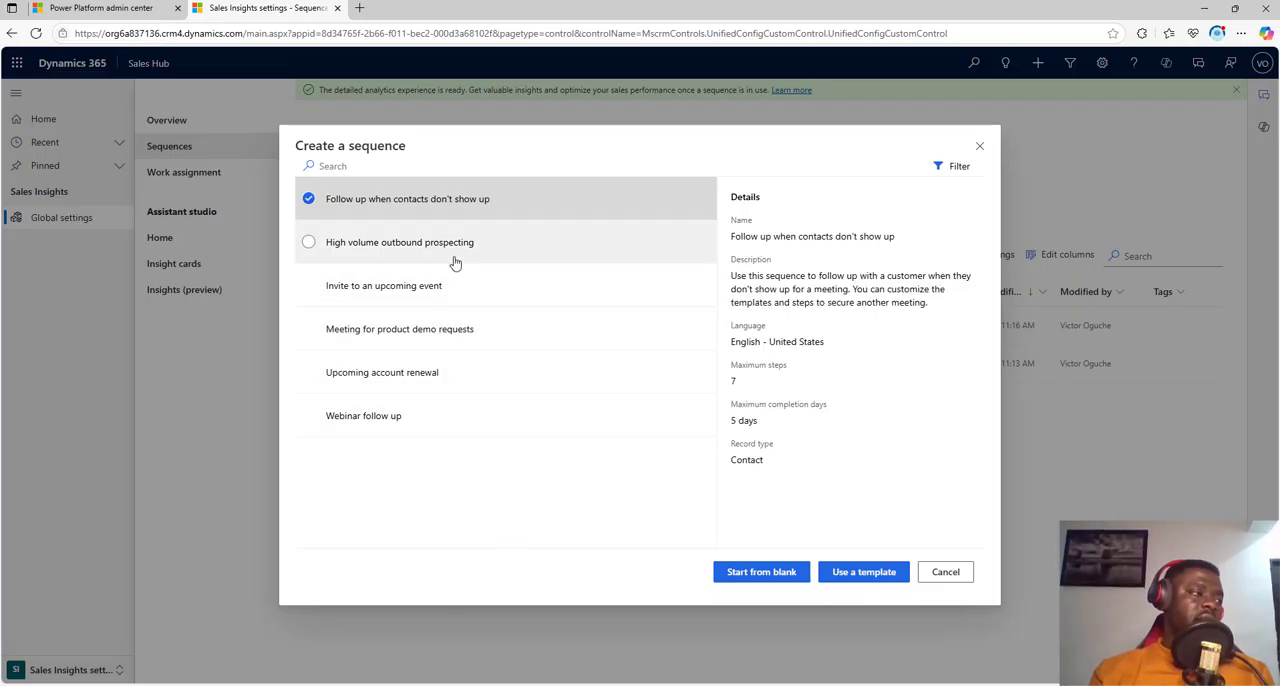
click(475, 285)
drag(787, 463, 730, 443)
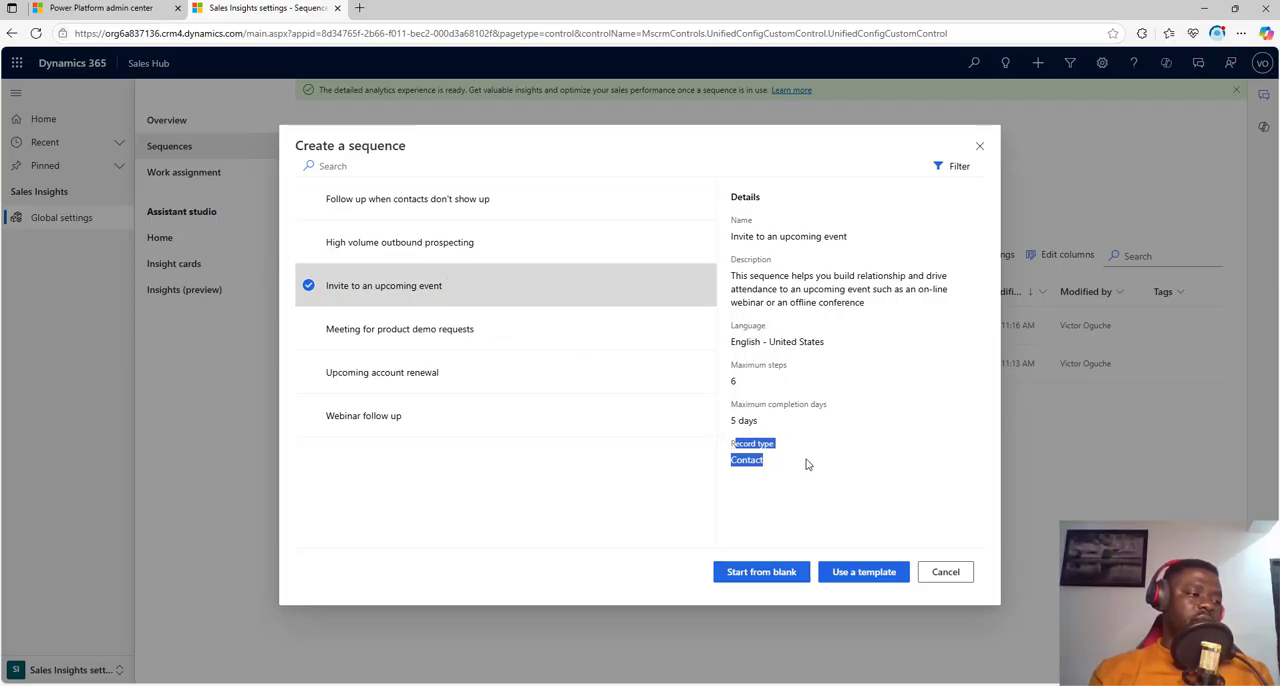
drag(786, 464, 733, 452)
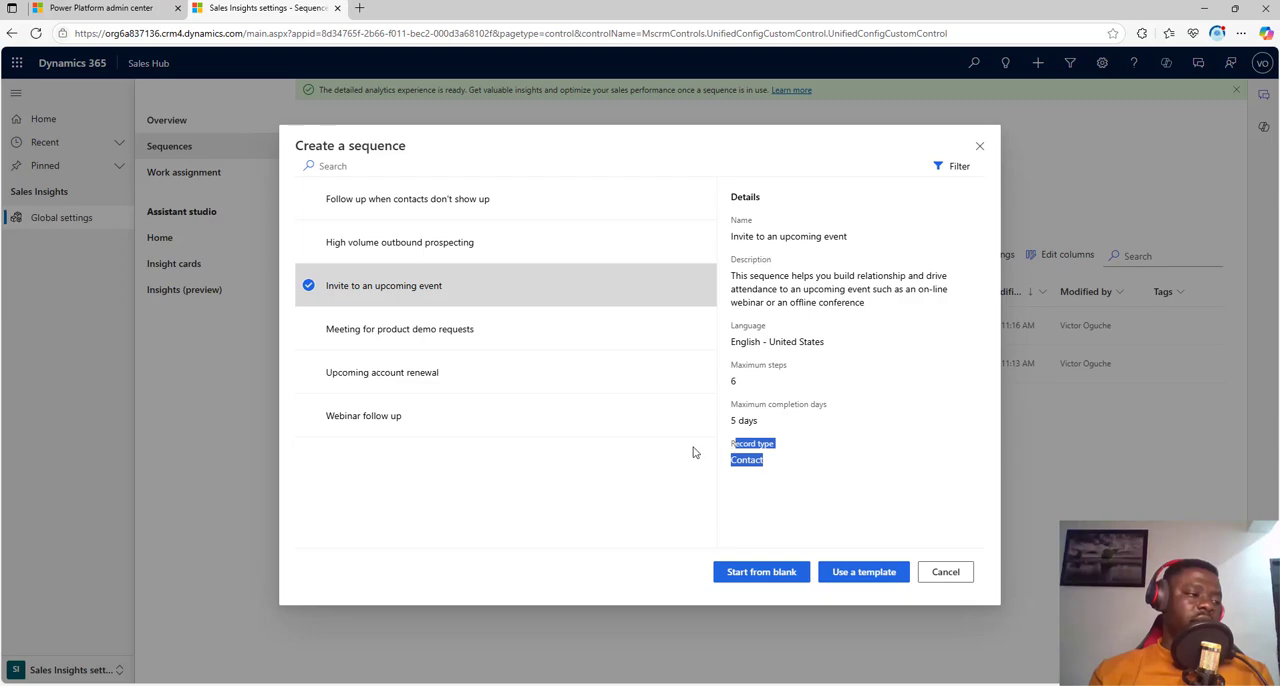
Step: Compare the record types of the no-show follow-up, outbound prospecting, event invitation and product demo templates, and leave without creating a sequence
click(413, 202)
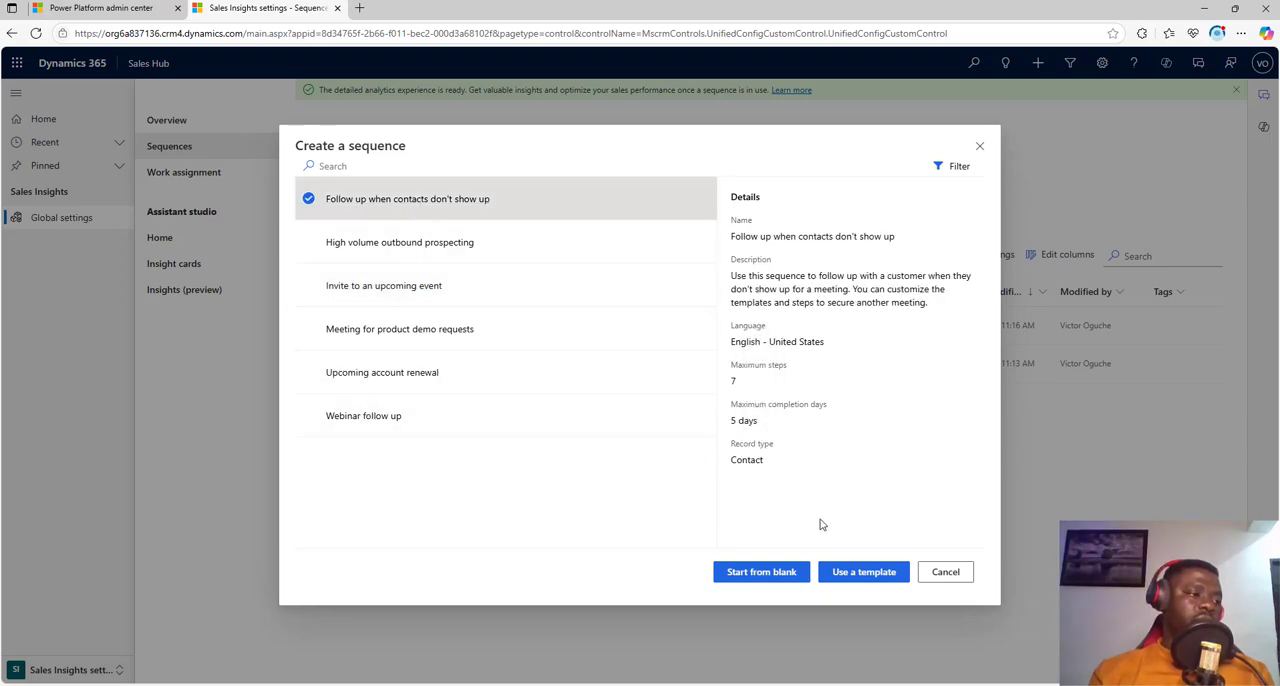
click(390, 257)
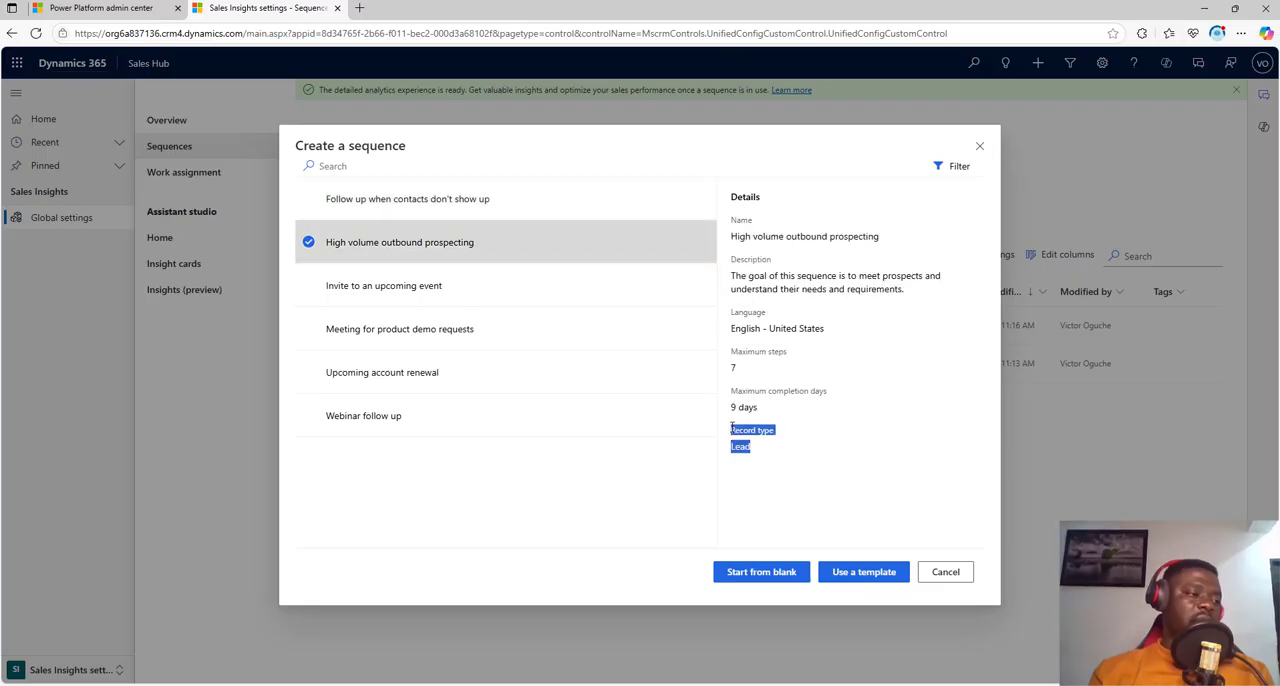
click(469, 285)
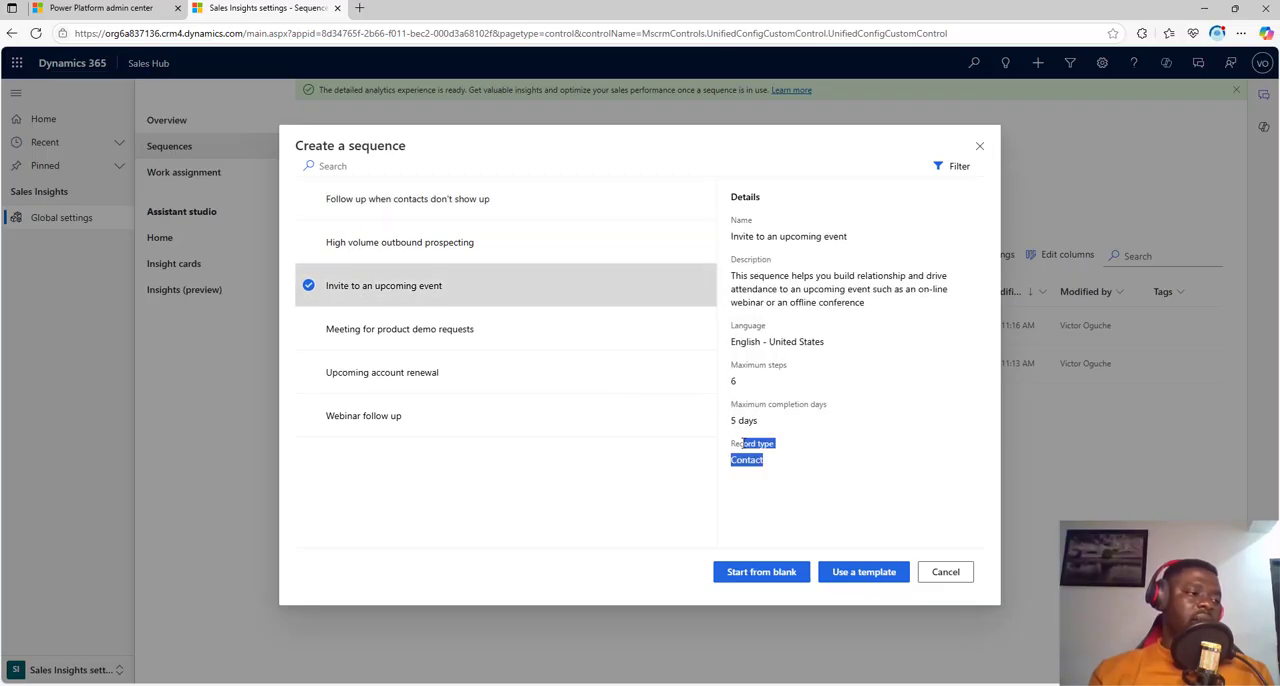
drag(743, 443, 739, 443)
click(445, 347)
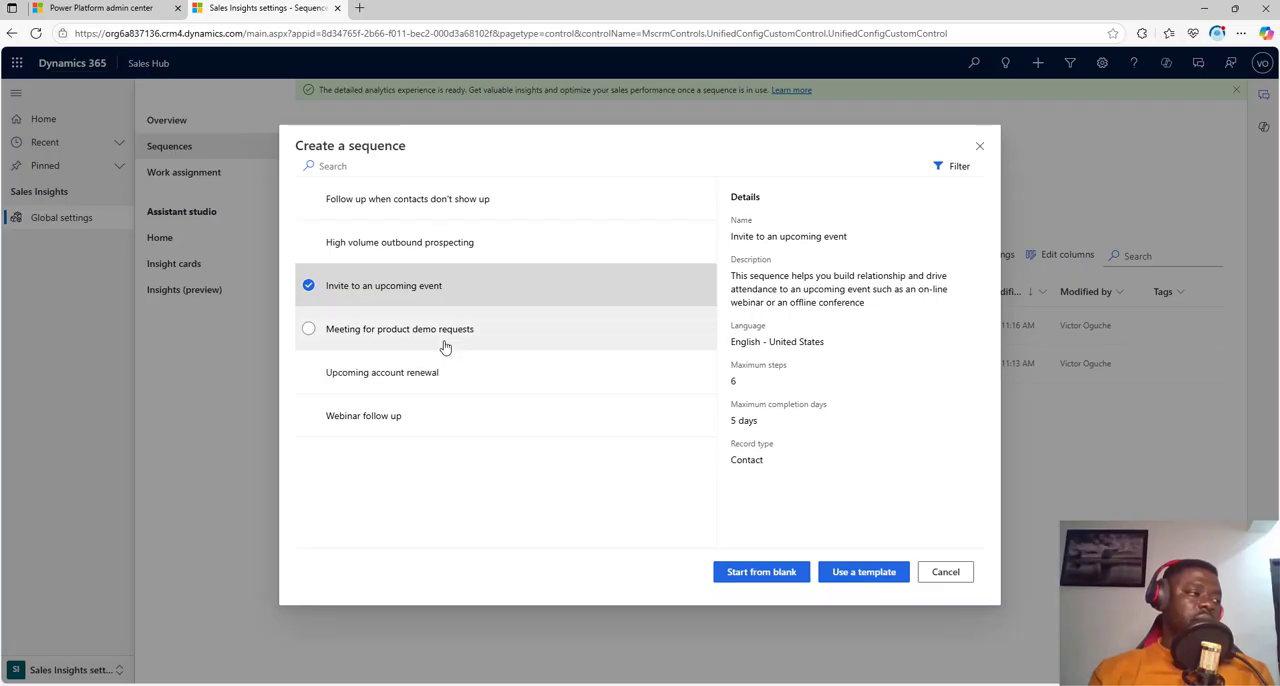
drag(763, 440, 753, 463)
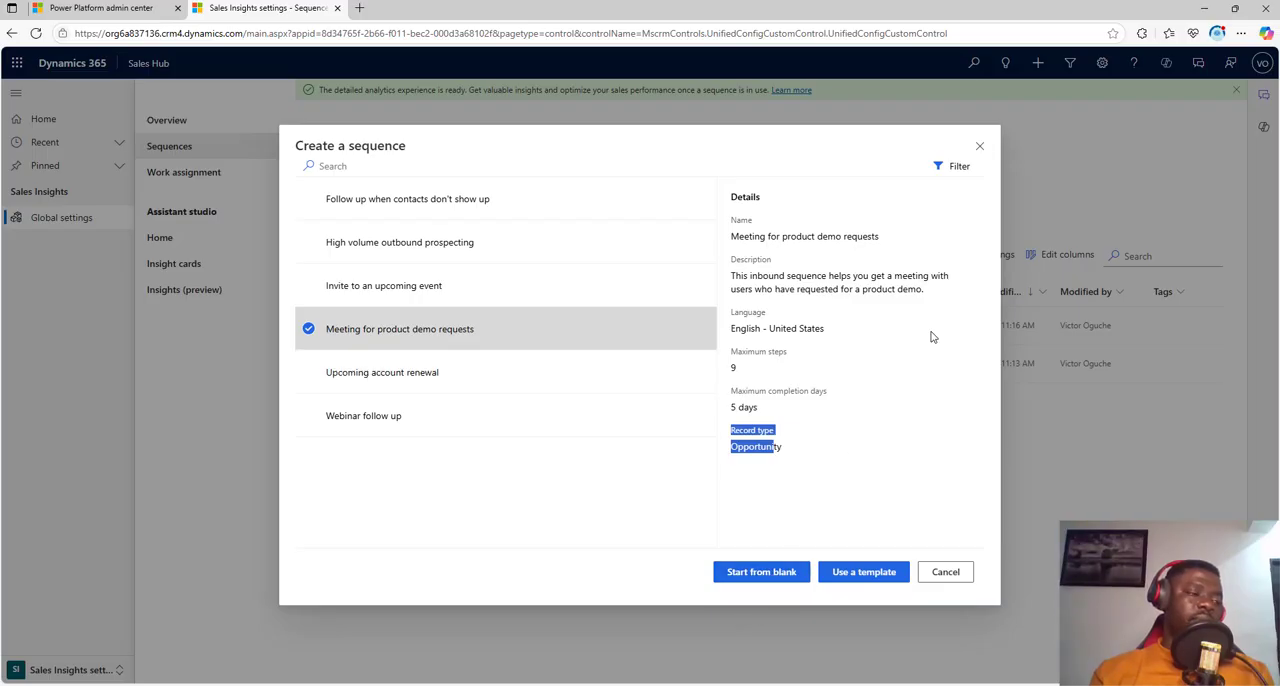
click(979, 146)
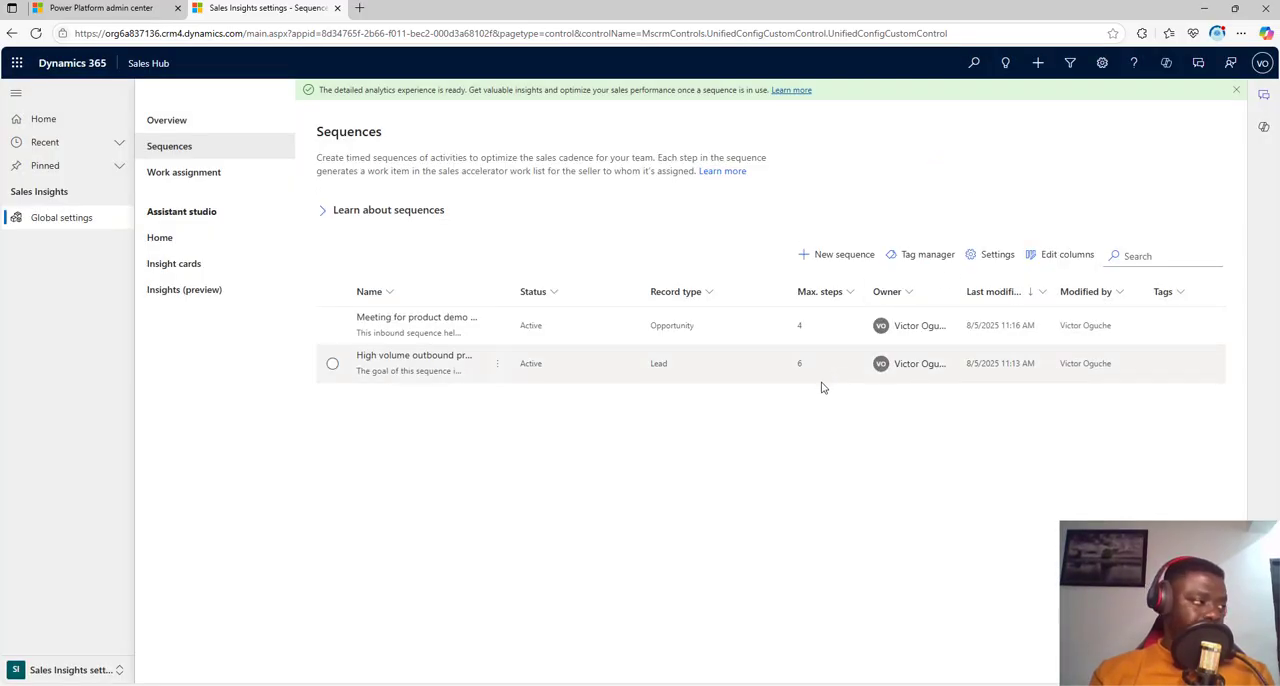
Step: Switch to the Personal settings area and view the email templates, email signatures and calendar availability pages
click(57, 671)
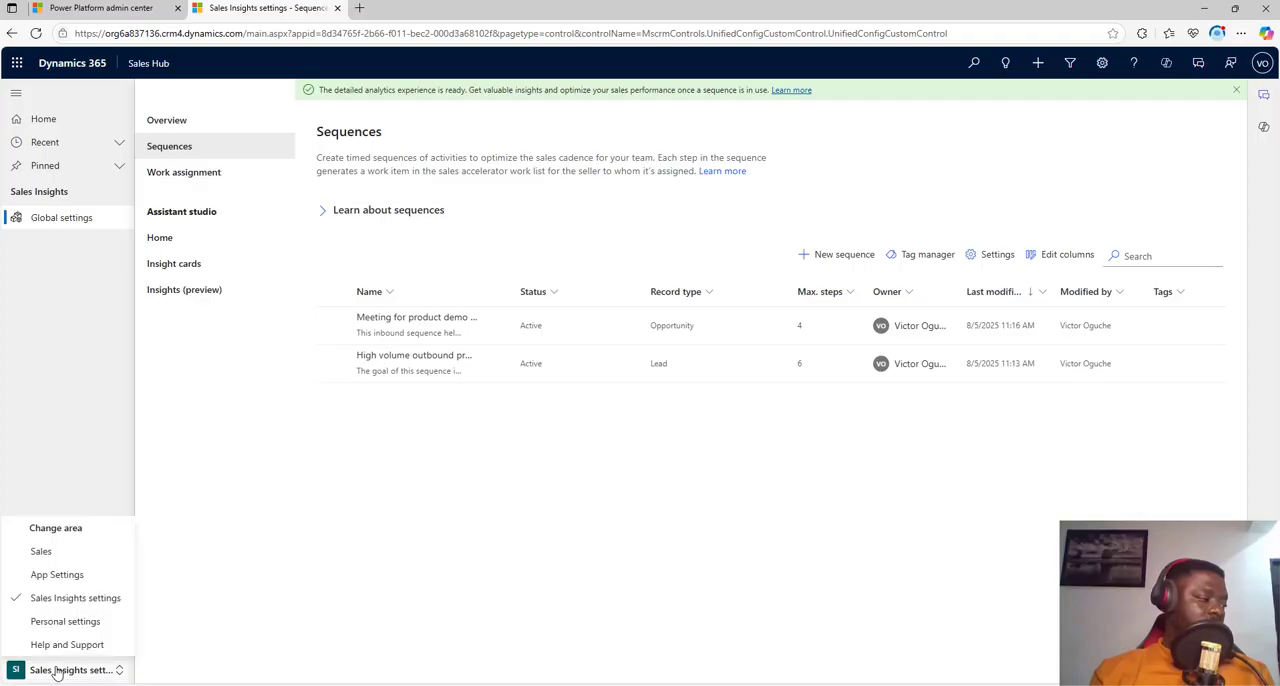
click(72, 622)
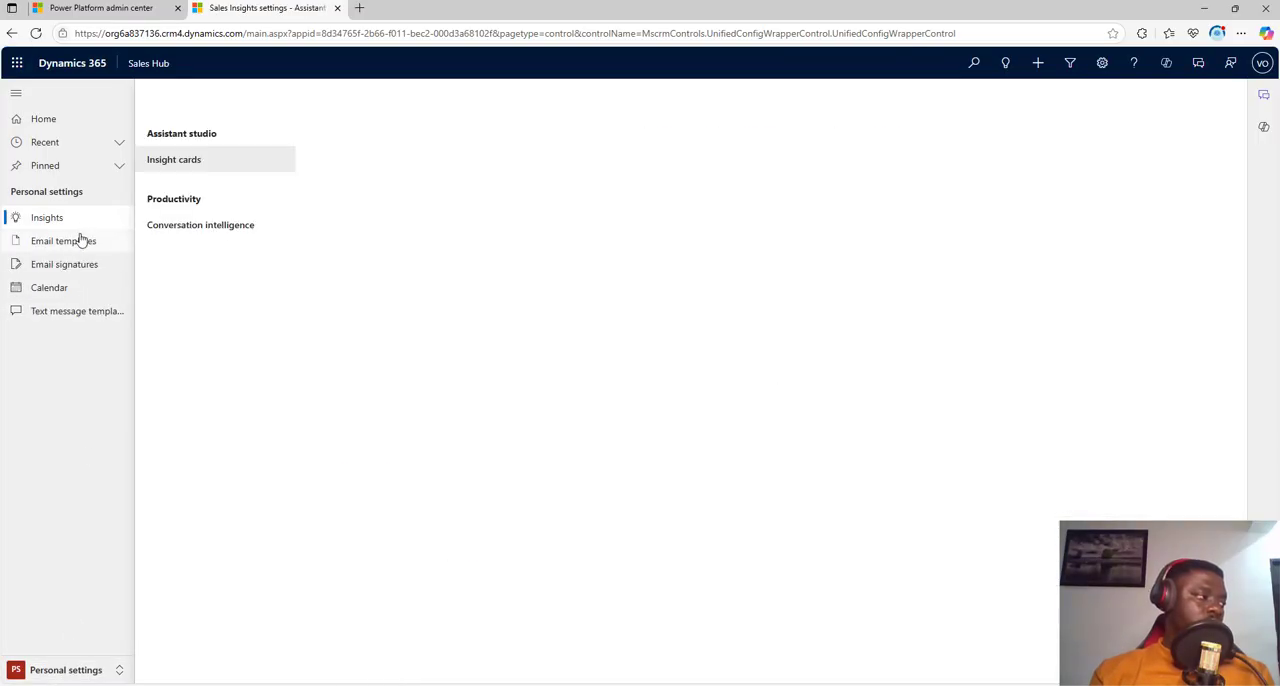
click(82, 245)
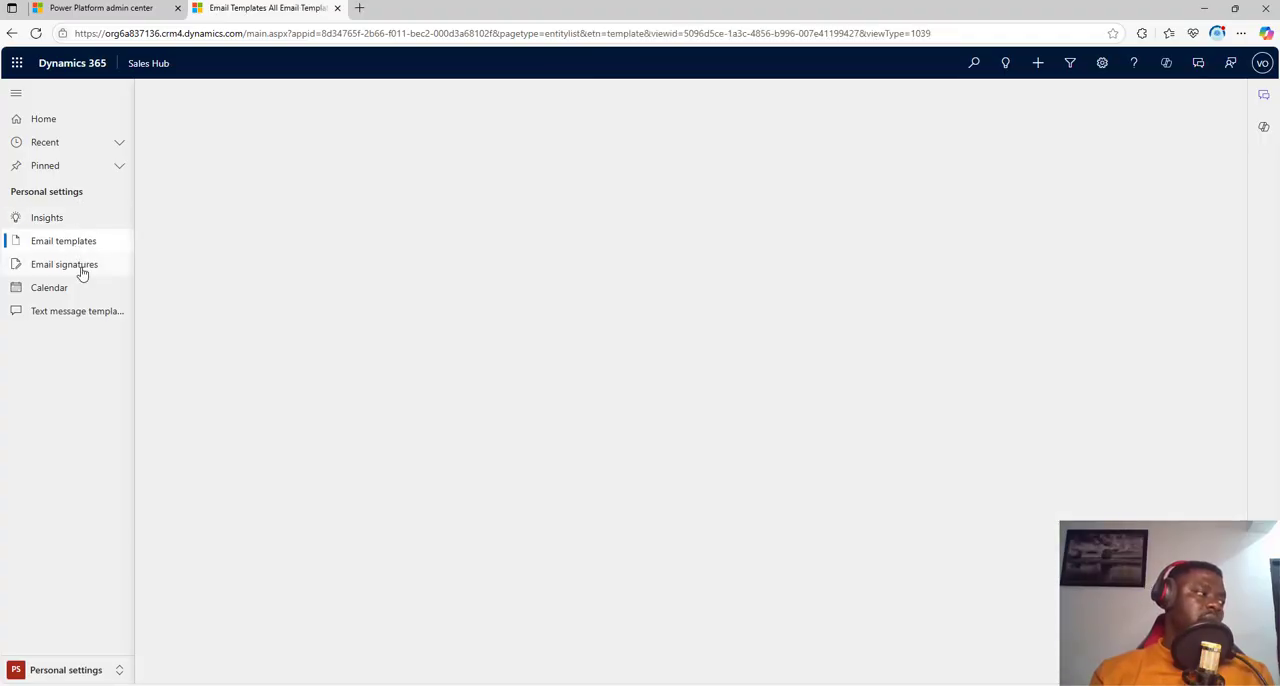
click(82, 272)
click(80, 294)
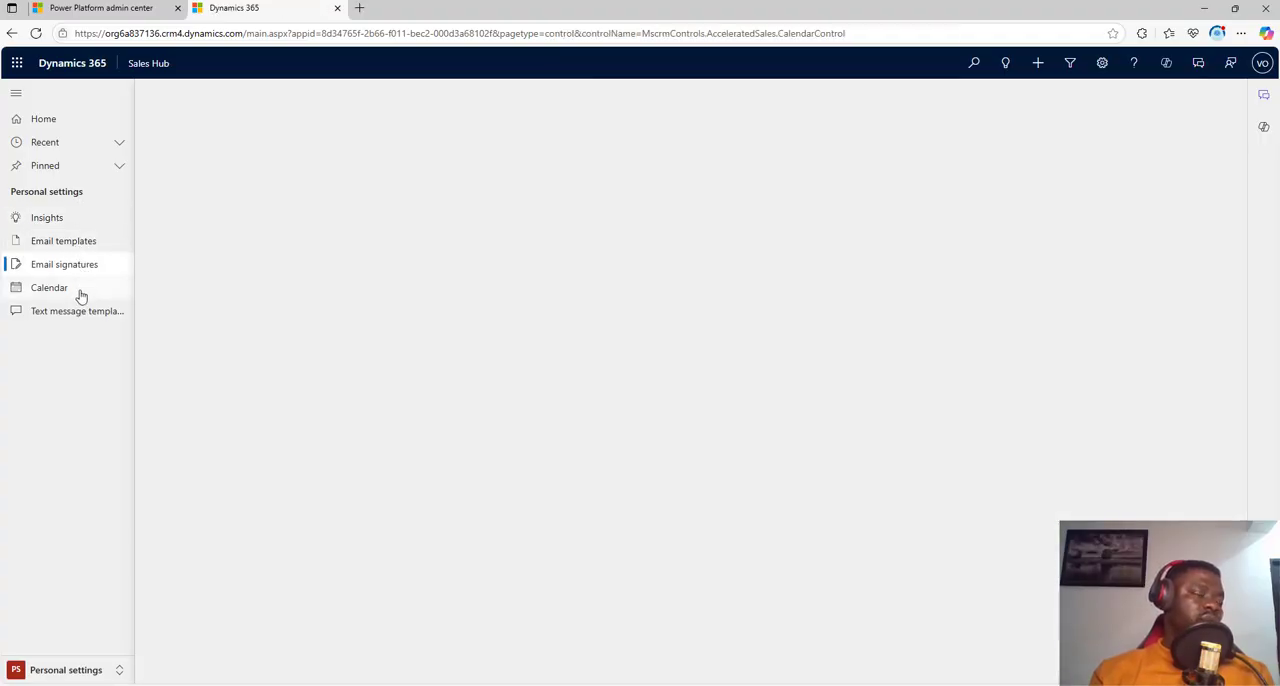
Step: Switch to the Help and Support area, open the Help Center documentation, and return to the Sales Hub
click(52, 674)
click(85, 596)
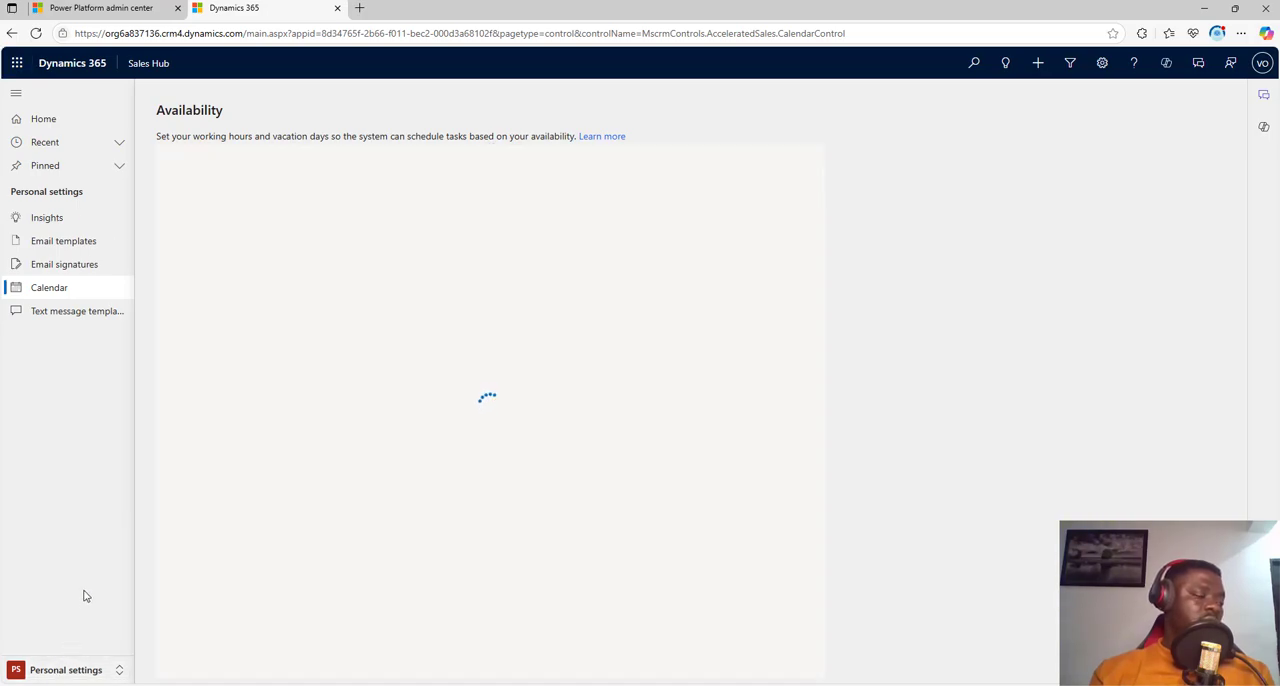
click(54, 217)
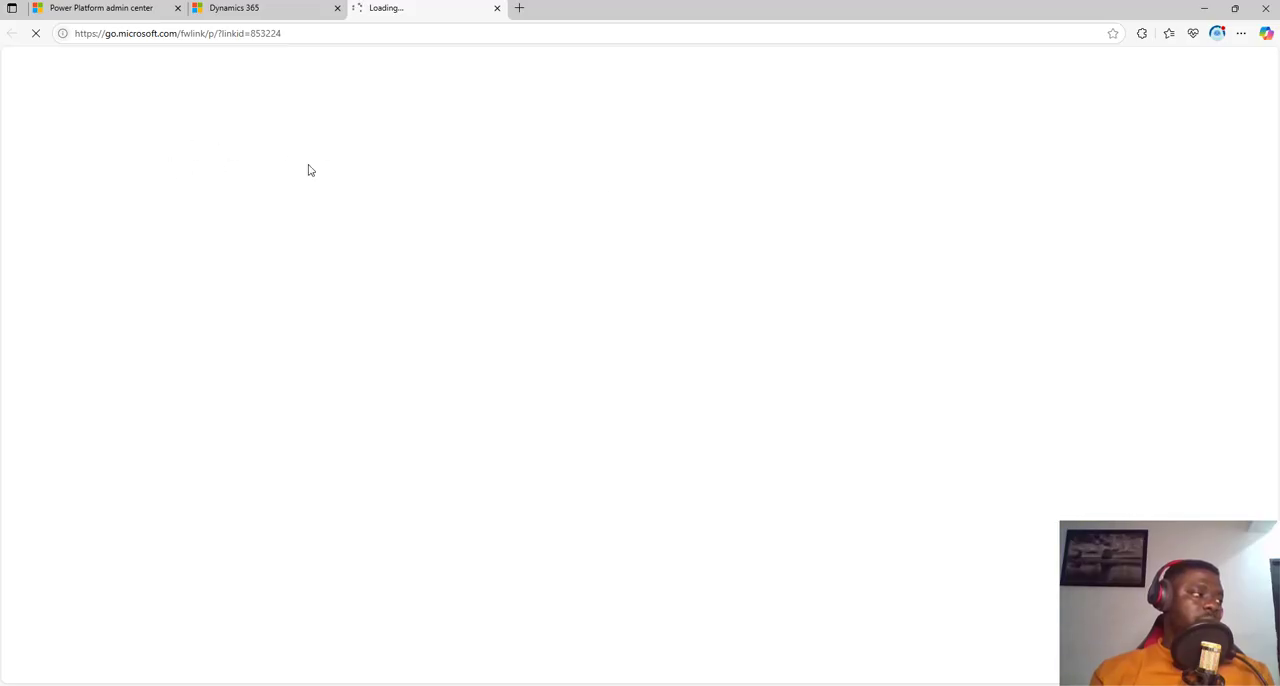
click(262, 6)
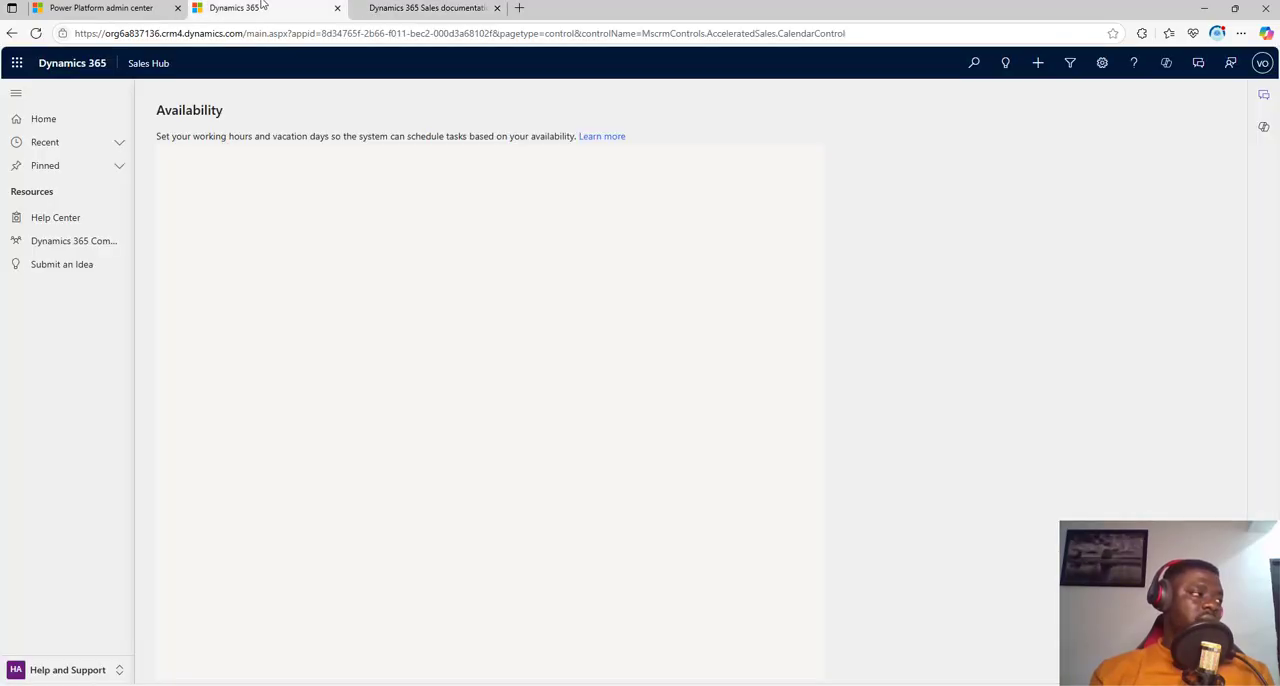
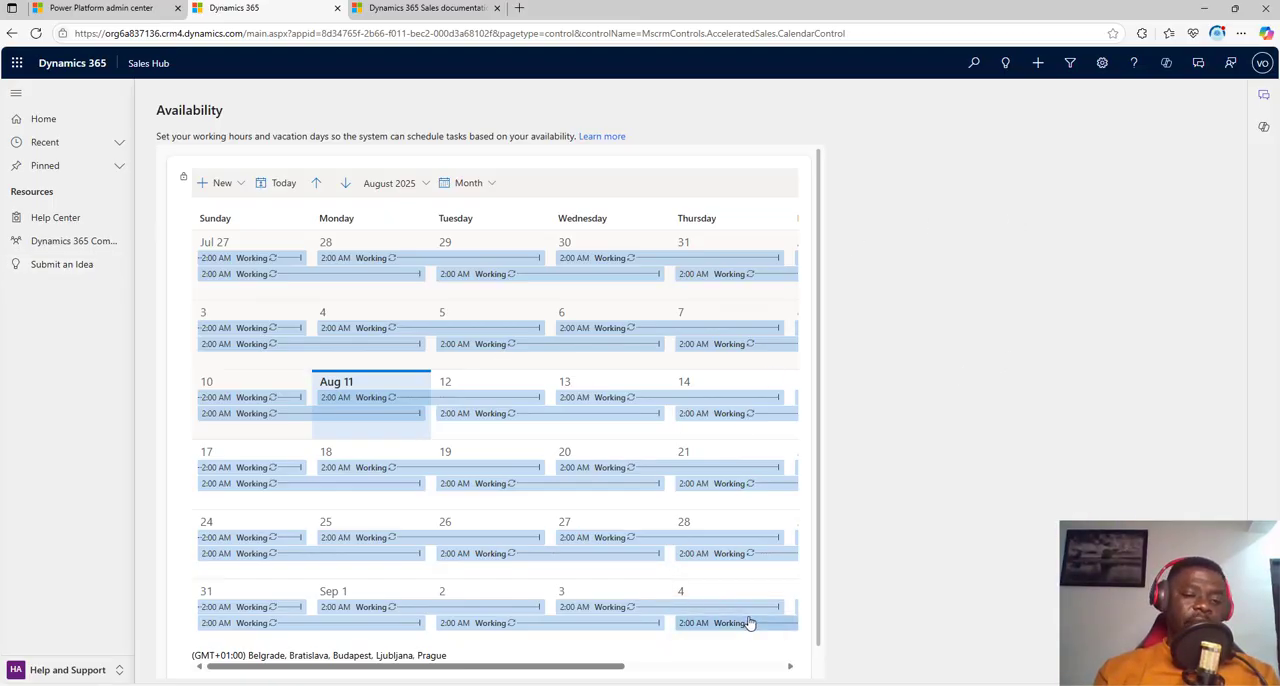
Step: Switch to the PowerPoint slide show and advance from Lead & Opportunity Management to the Product Catalog & Price Lists slide
mouse_move(803, 685)
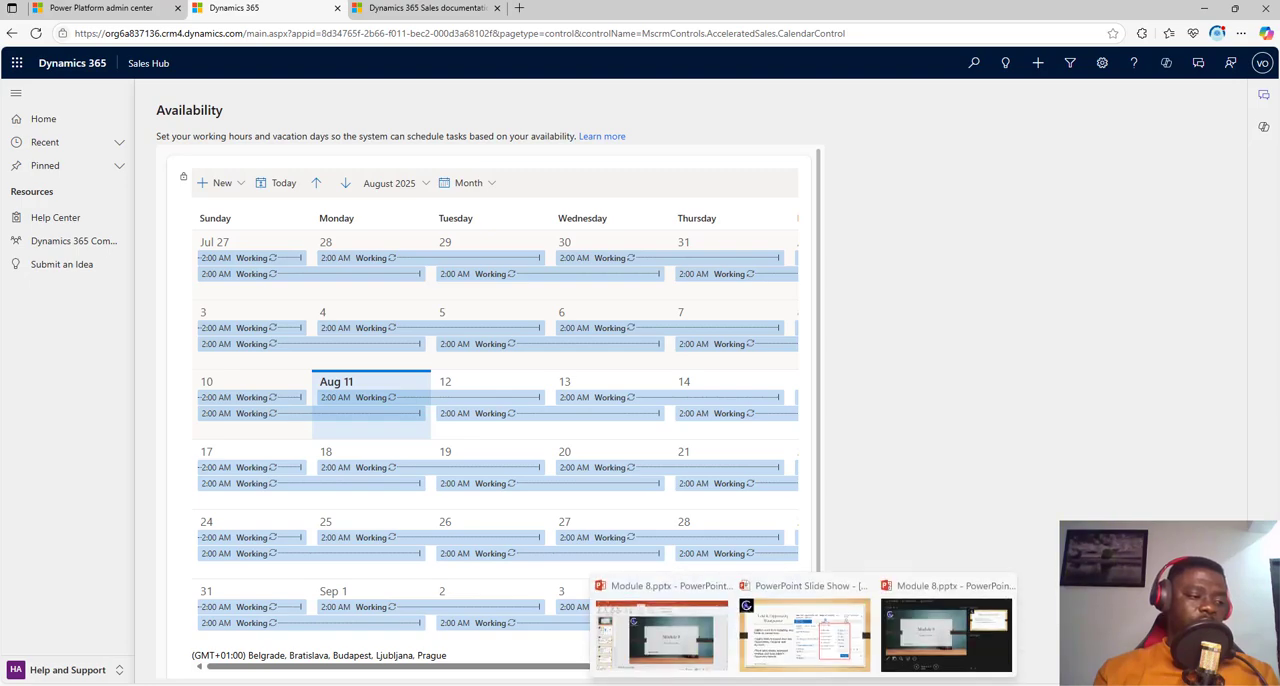
click(805, 633)
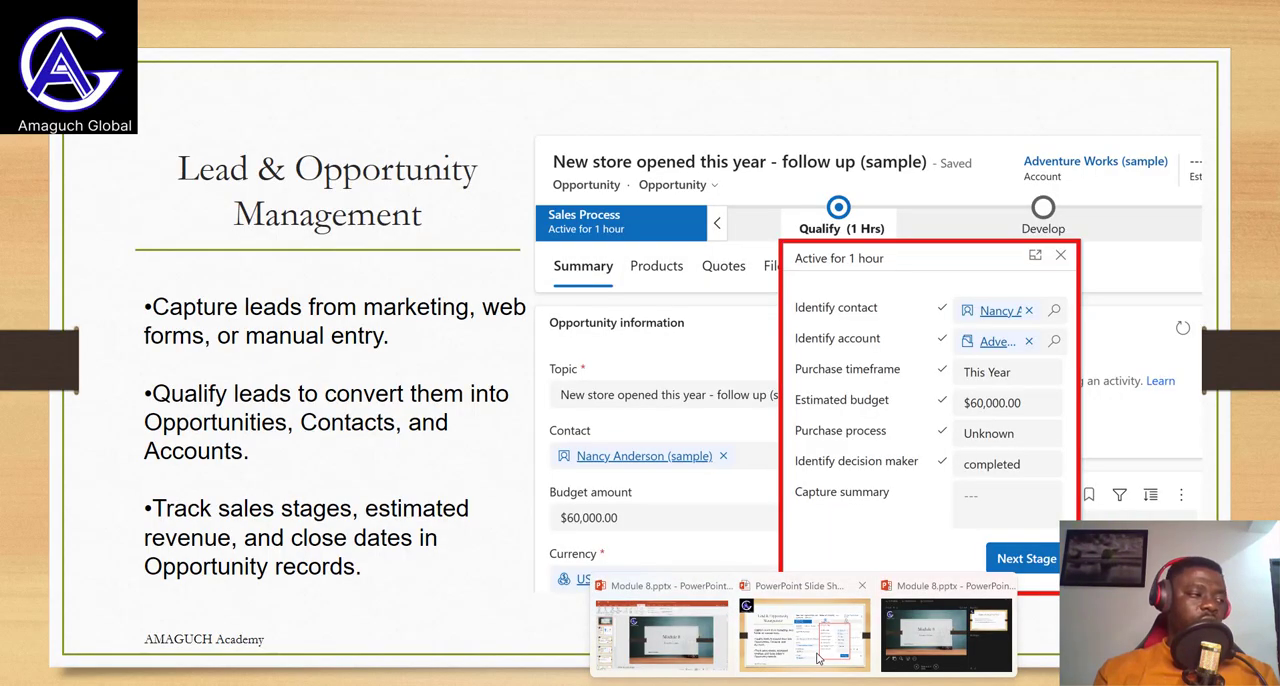
click(1248, 365)
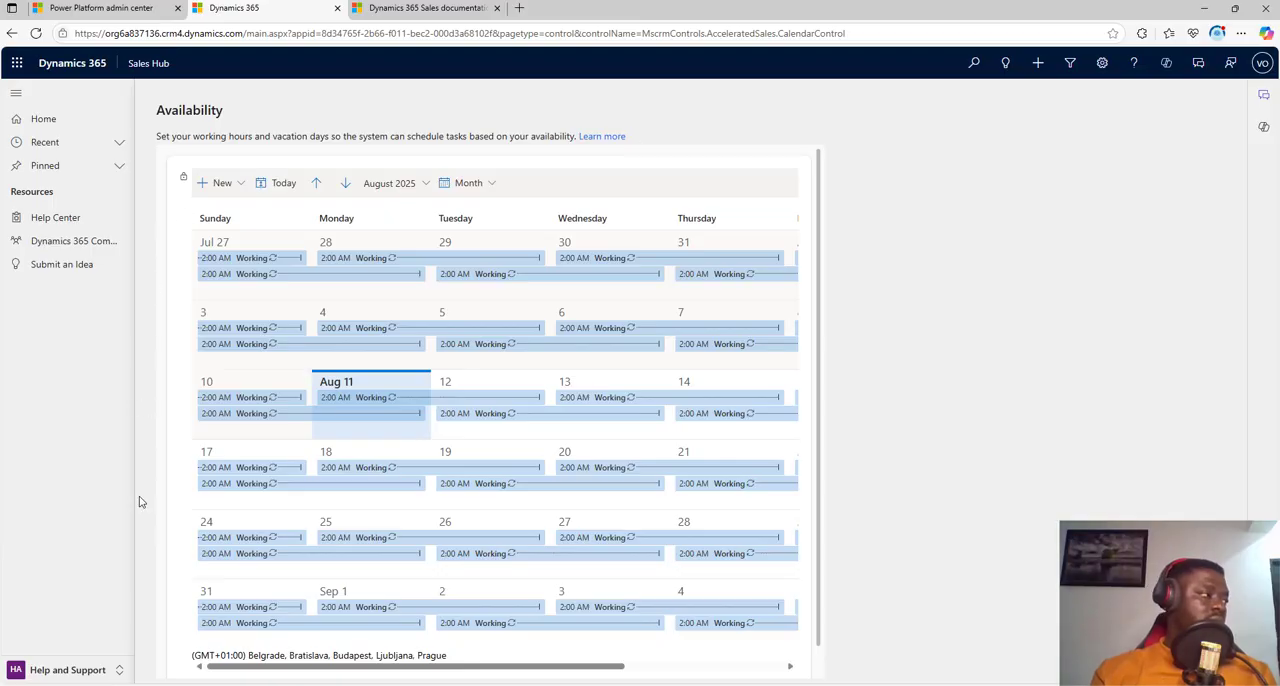
Step: In the Sales Hub, switch to the App Settings area and view the price list items of the Enterprise Price List
click(77, 667)
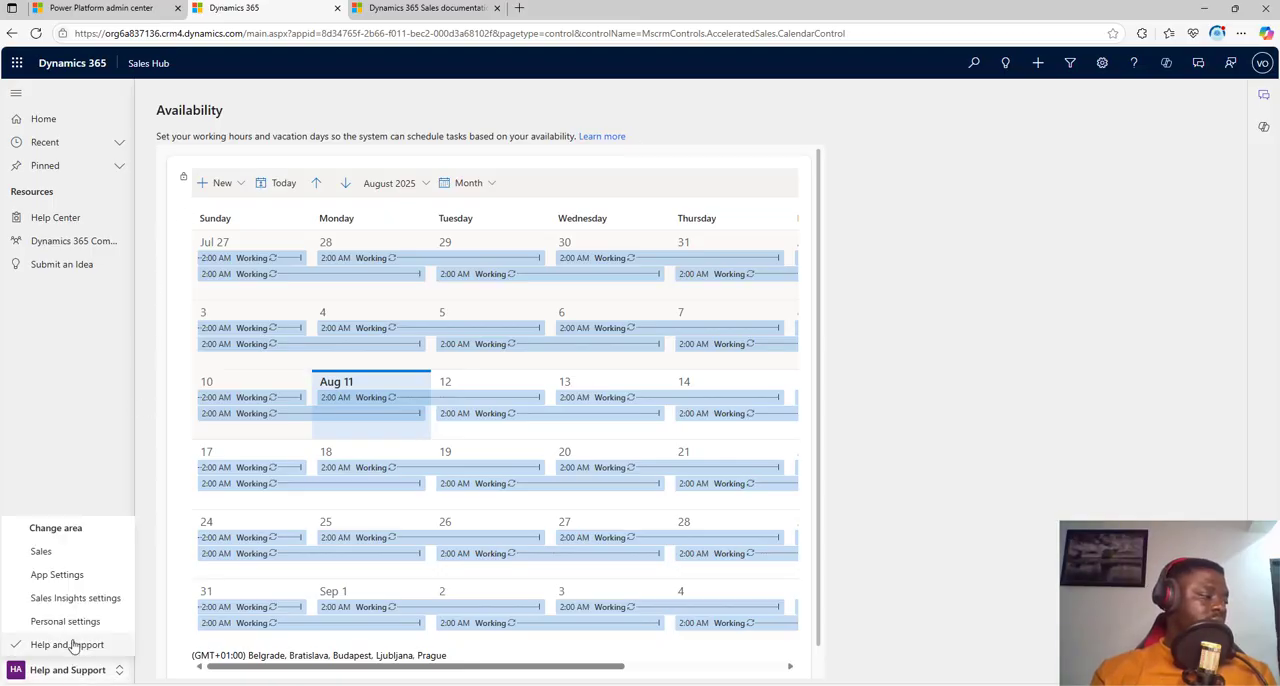
click(57, 575)
scroll(70, 585, down, 3)
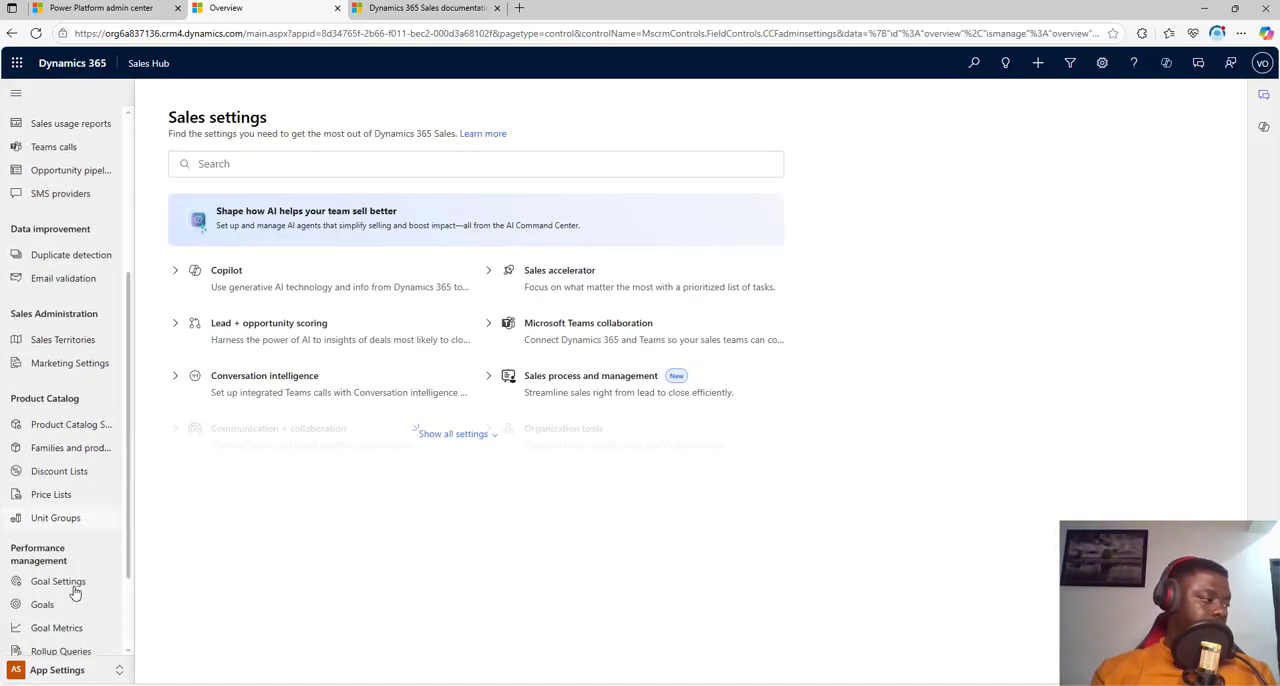
scroll(75, 593, down, 1)
click(52, 443)
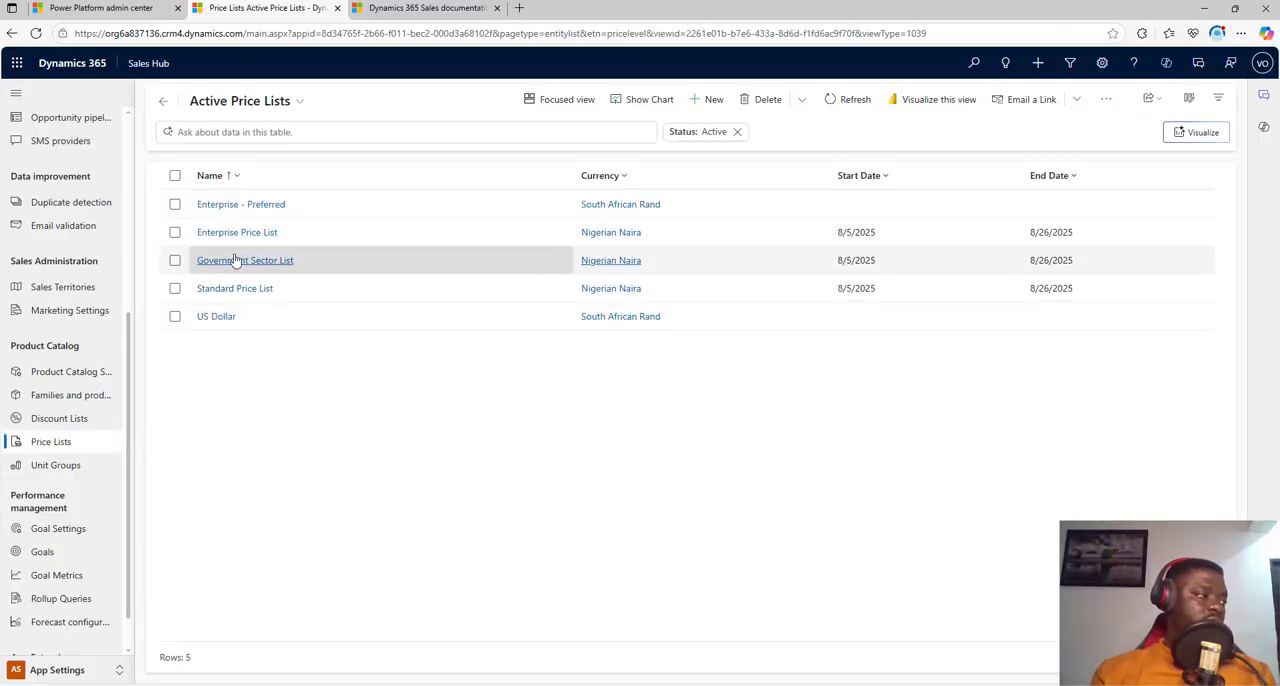
click(237, 232)
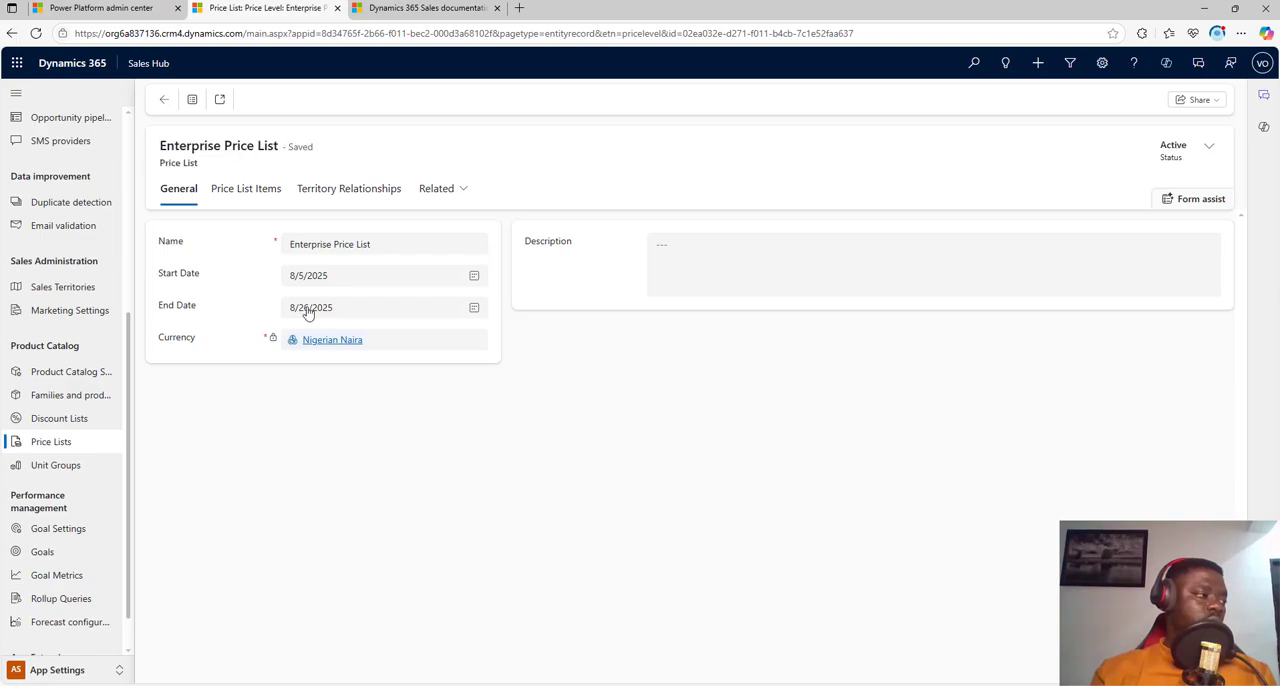
click(250, 191)
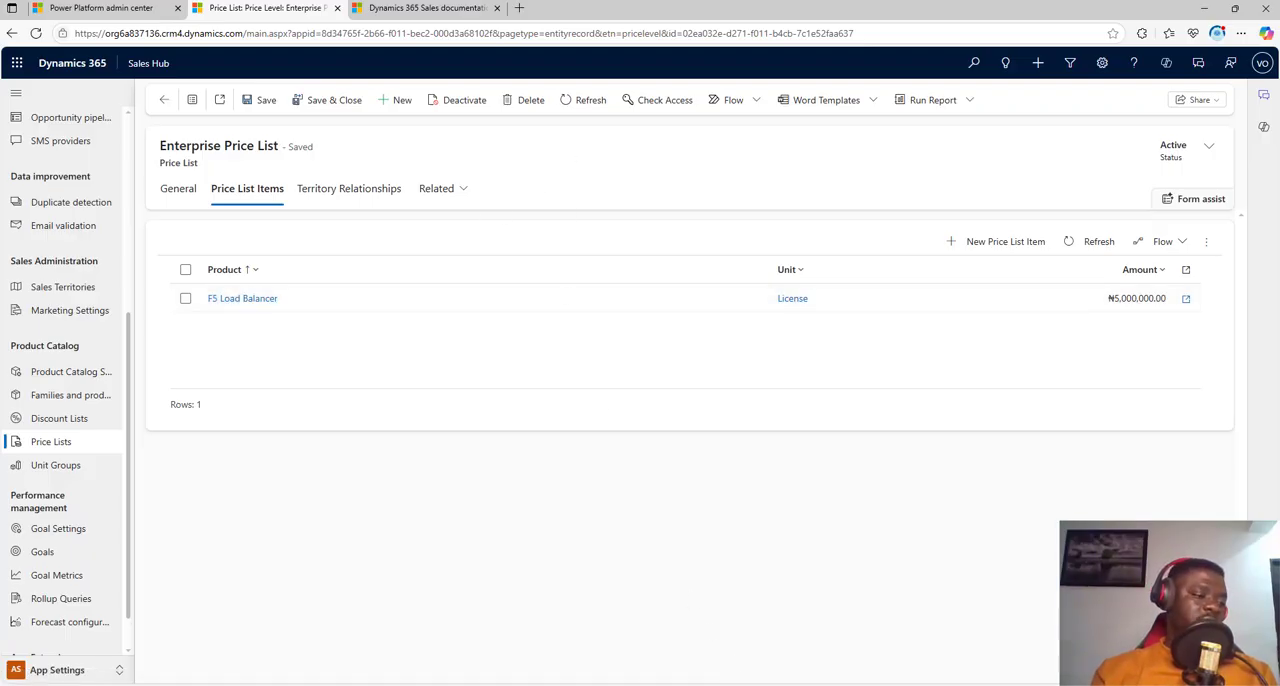
Step: Switch to the PowerPoint slide show and advance through Quotes to Cash Process to the Sales Accelerator & Productivity Tools slide
mouse_move(833, 685)
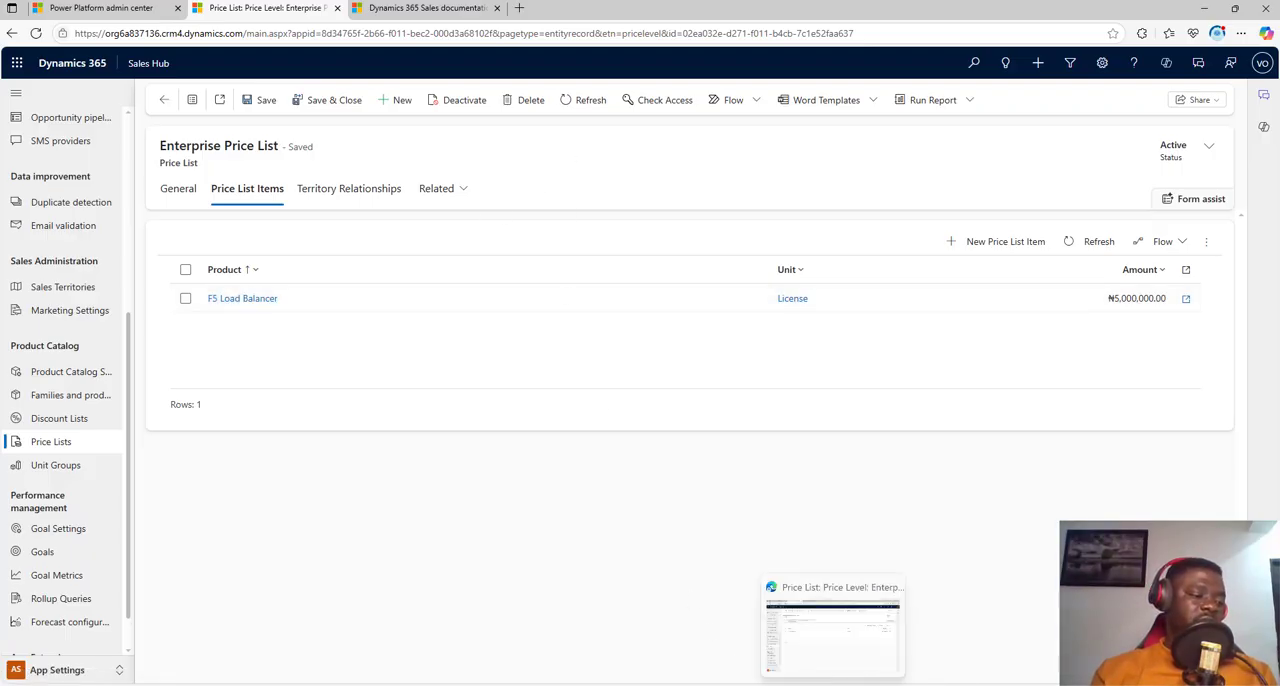
click(738, 642)
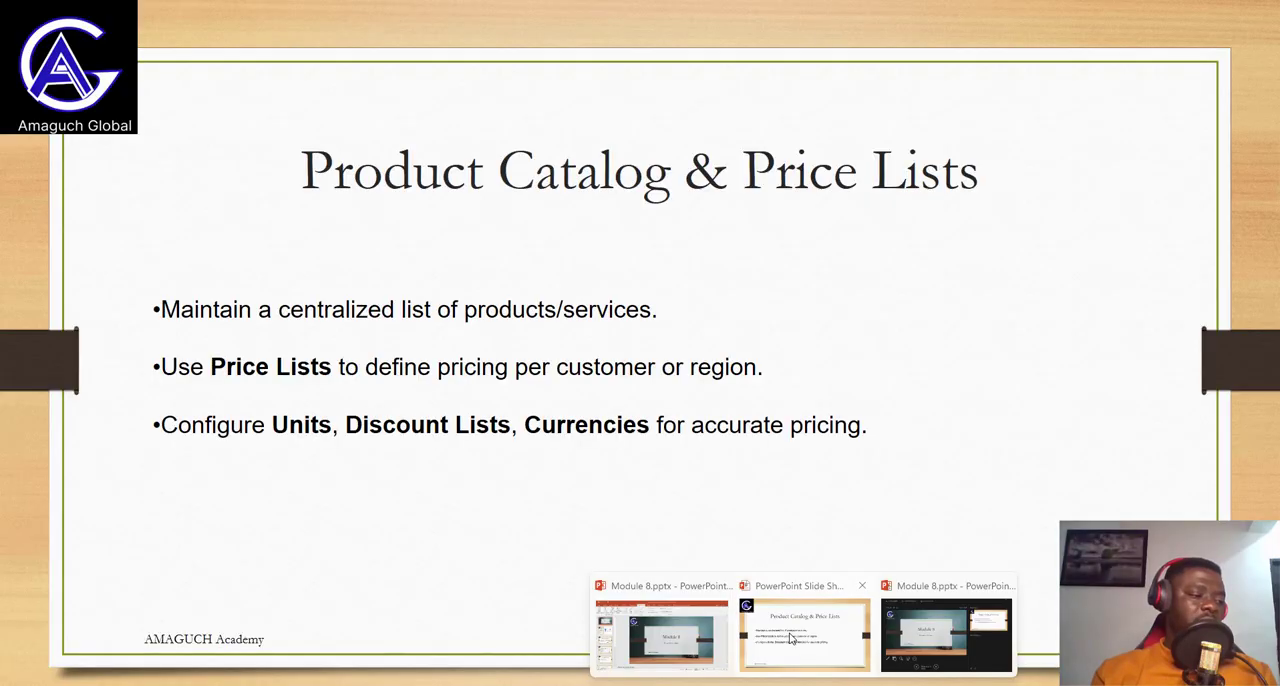
click(1244, 365)
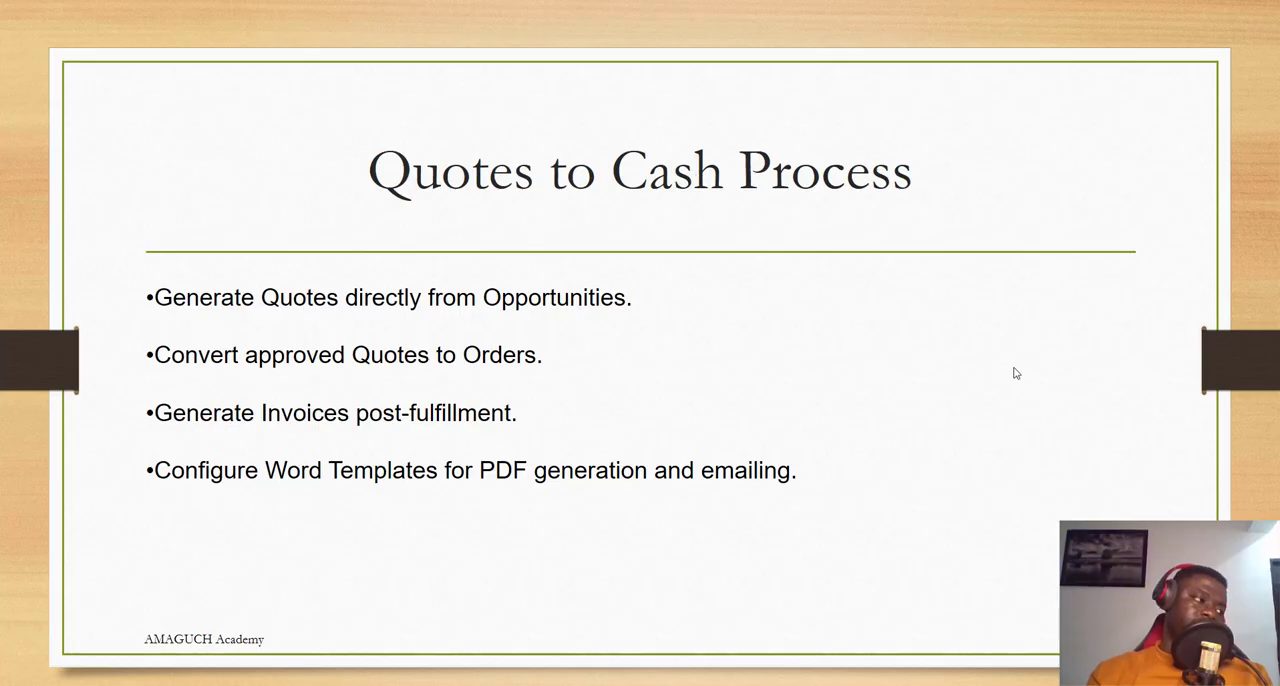
click(1237, 357)
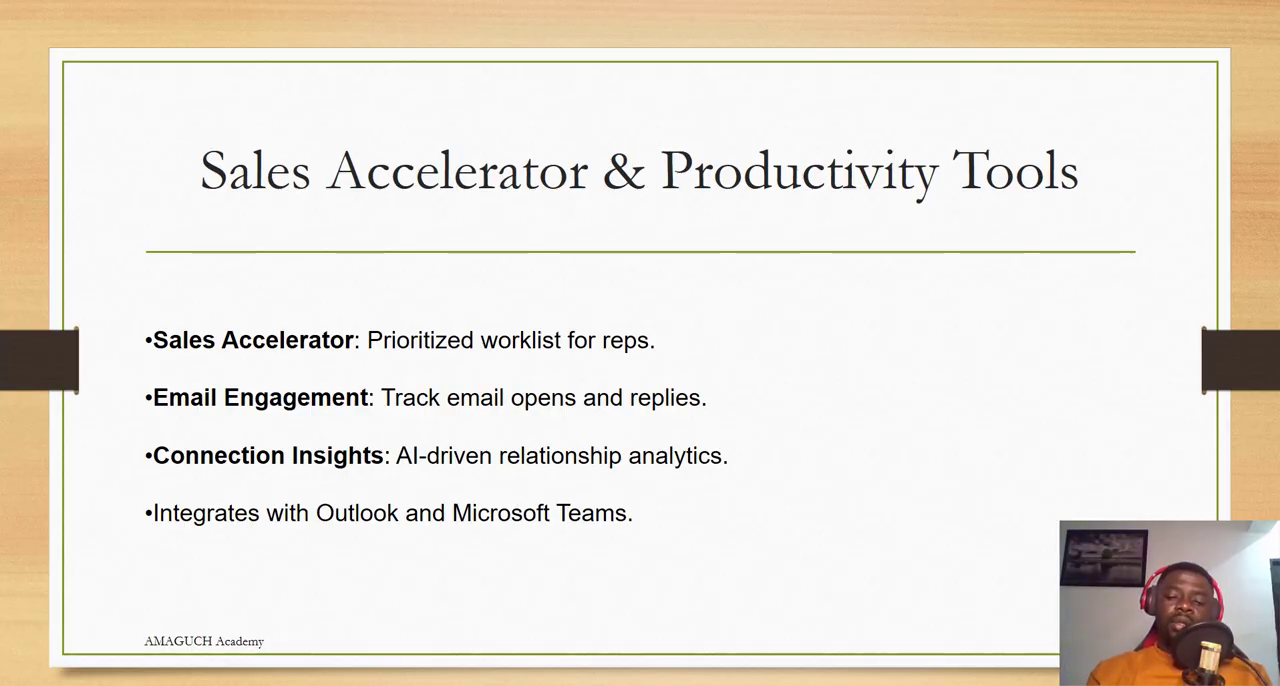
Step: Return to the Sales Hub, view the sales accelerator work list in the Sales area, and switch back to the PowerPoint slide
key(alt+Tab)
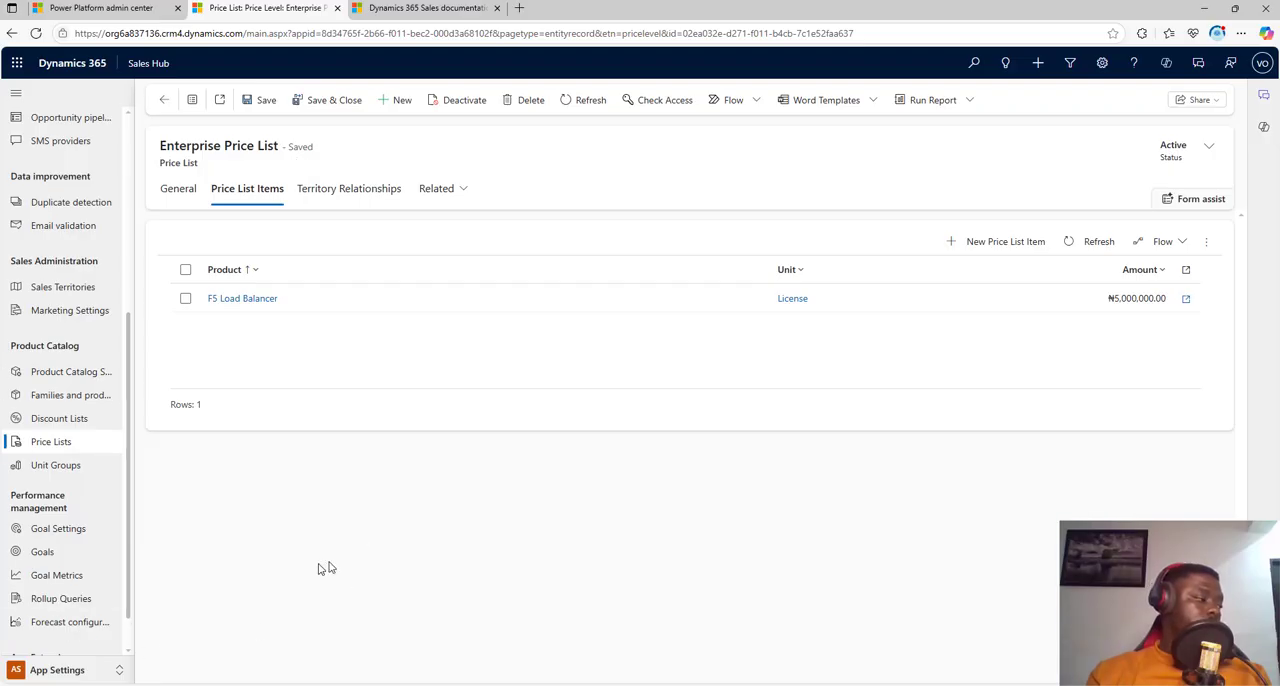
click(50, 670)
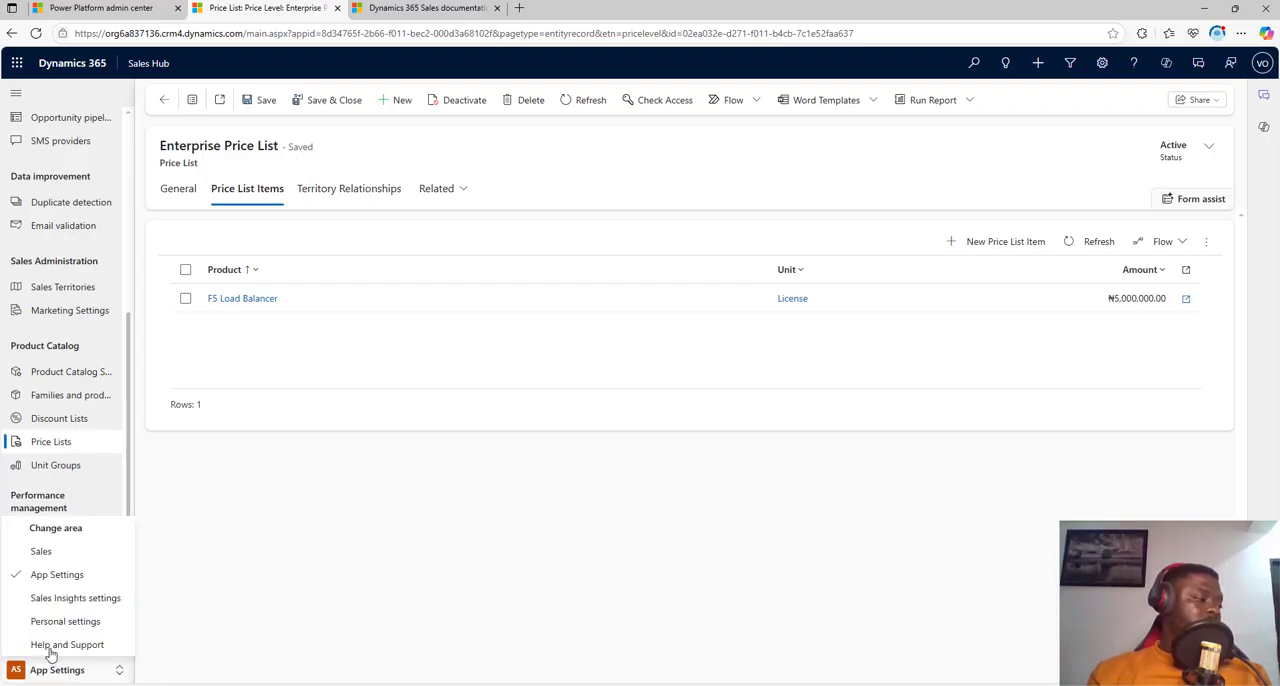
click(58, 556)
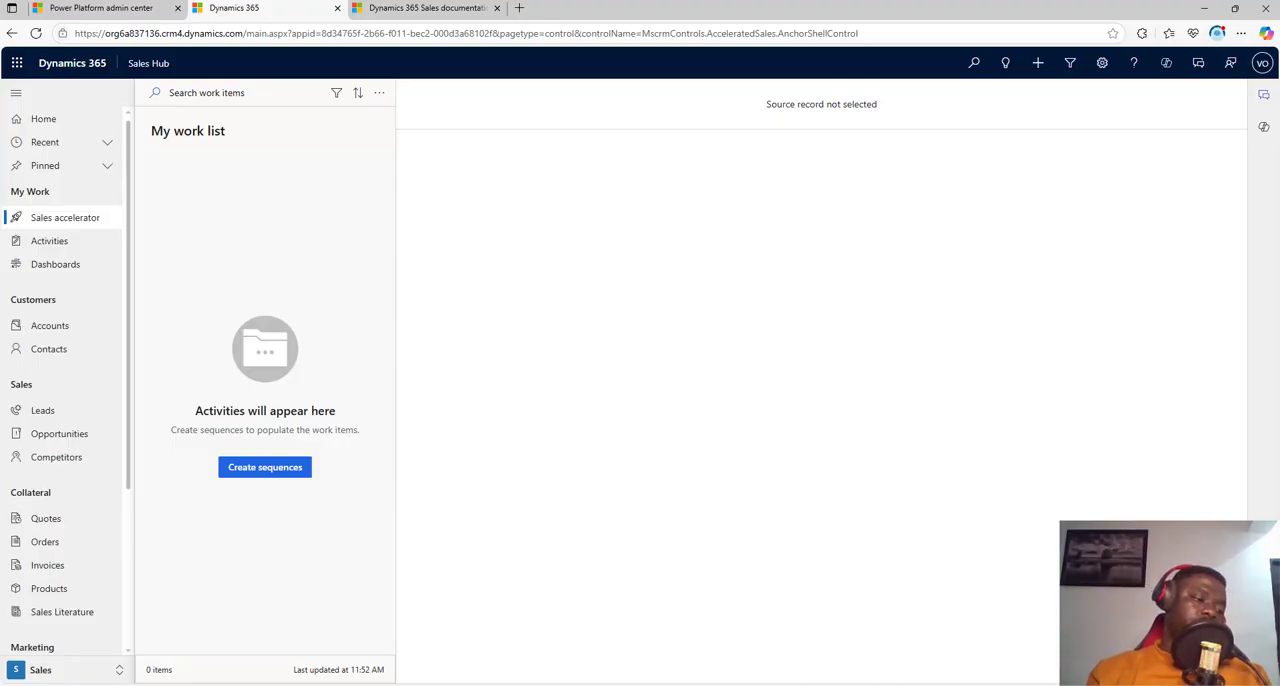
mouse_move(806, 684)
click(803, 640)
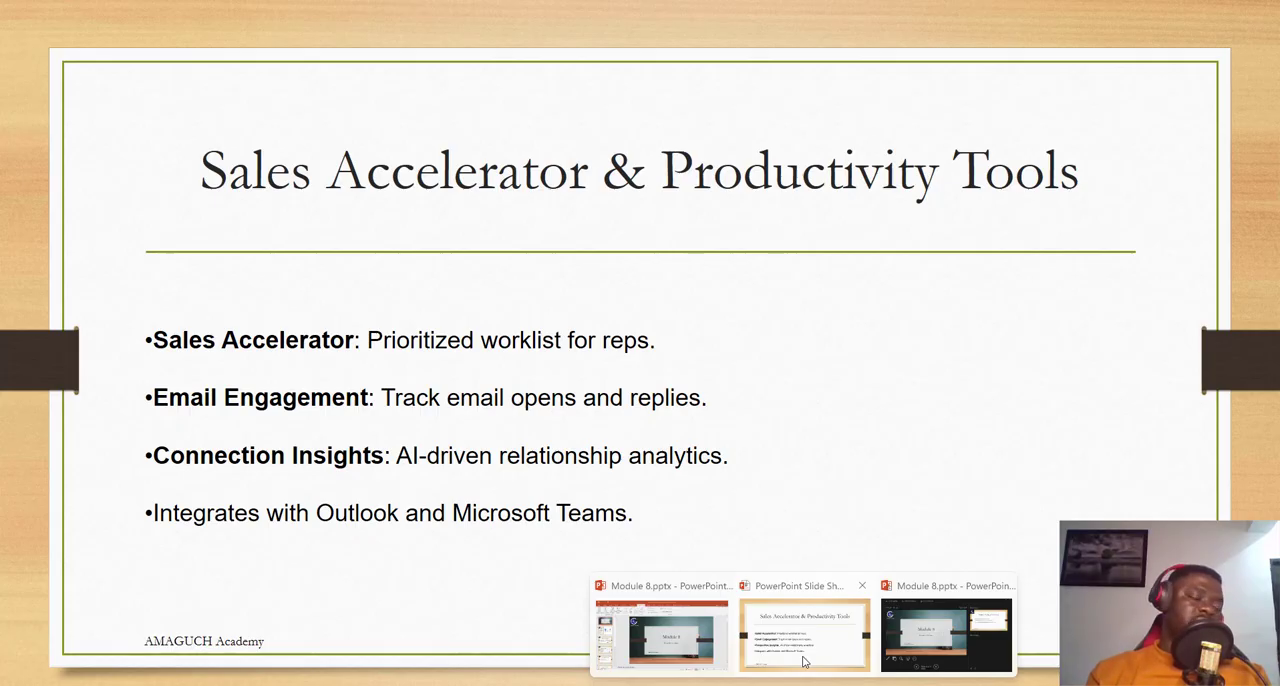
Step: In the Sales Hub, filter My Activities to the Email activity type, and switch back to the PowerPoint slide
key(alt+Tab)
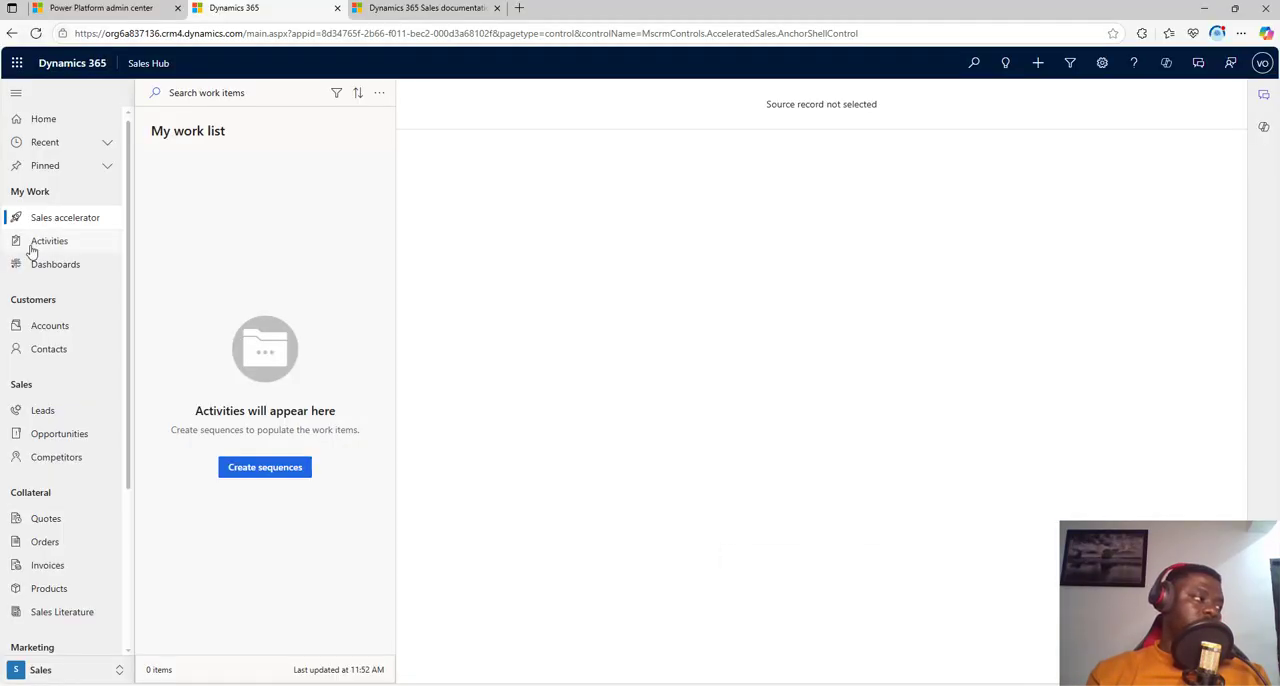
click(49, 246)
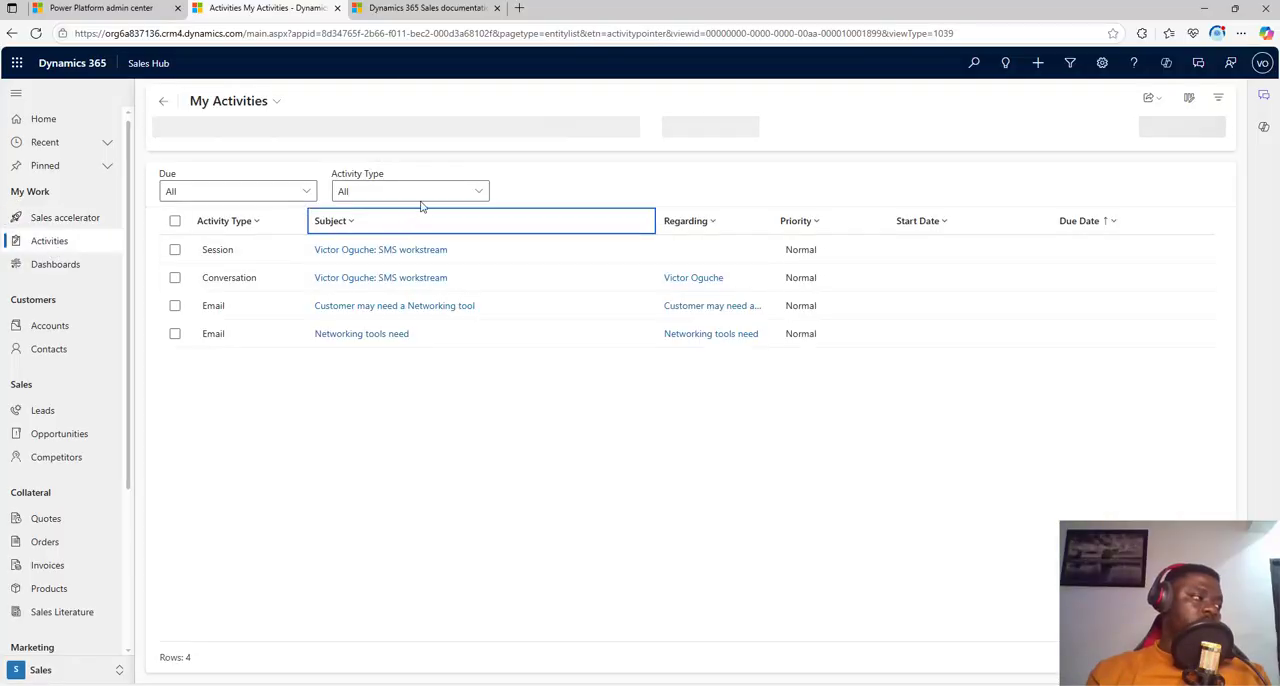
click(421, 195)
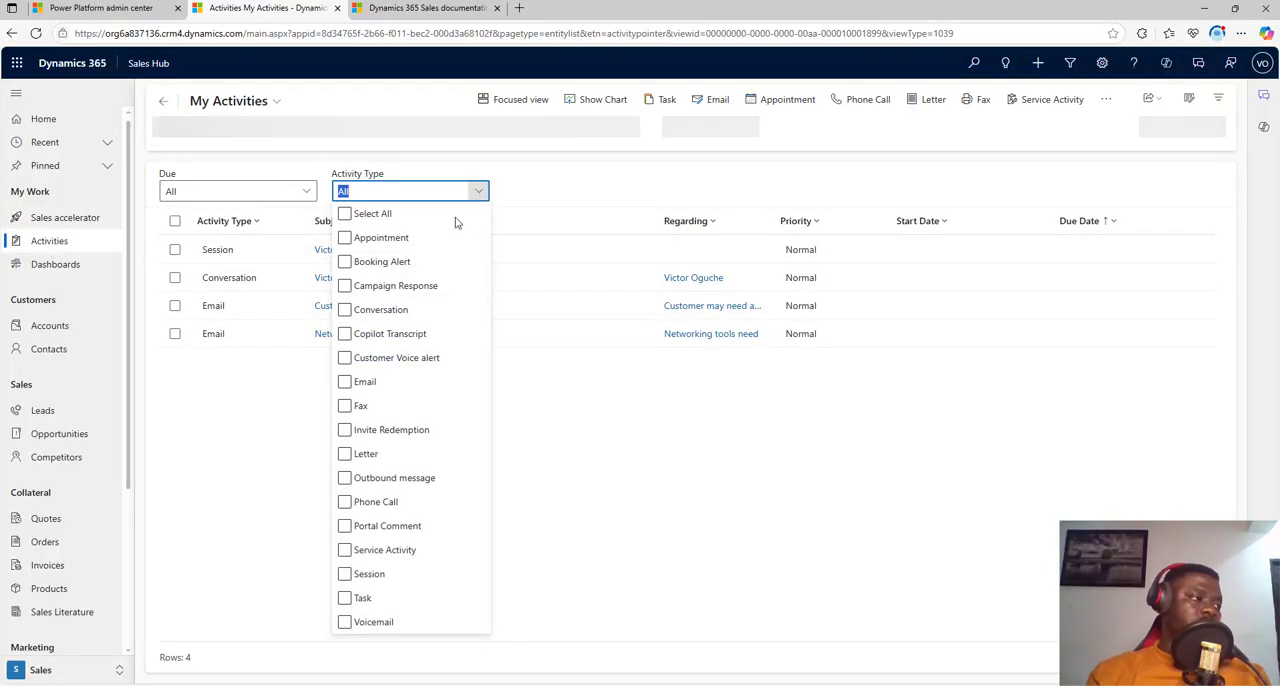
click(344, 383)
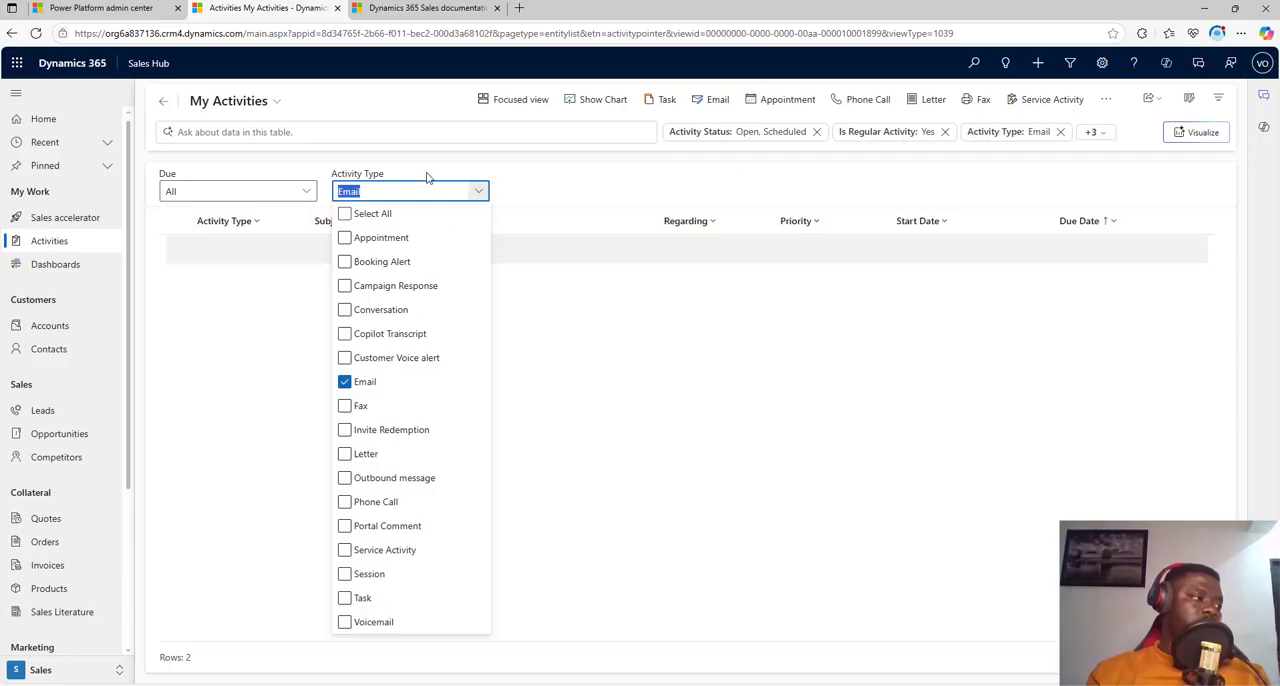
click(566, 318)
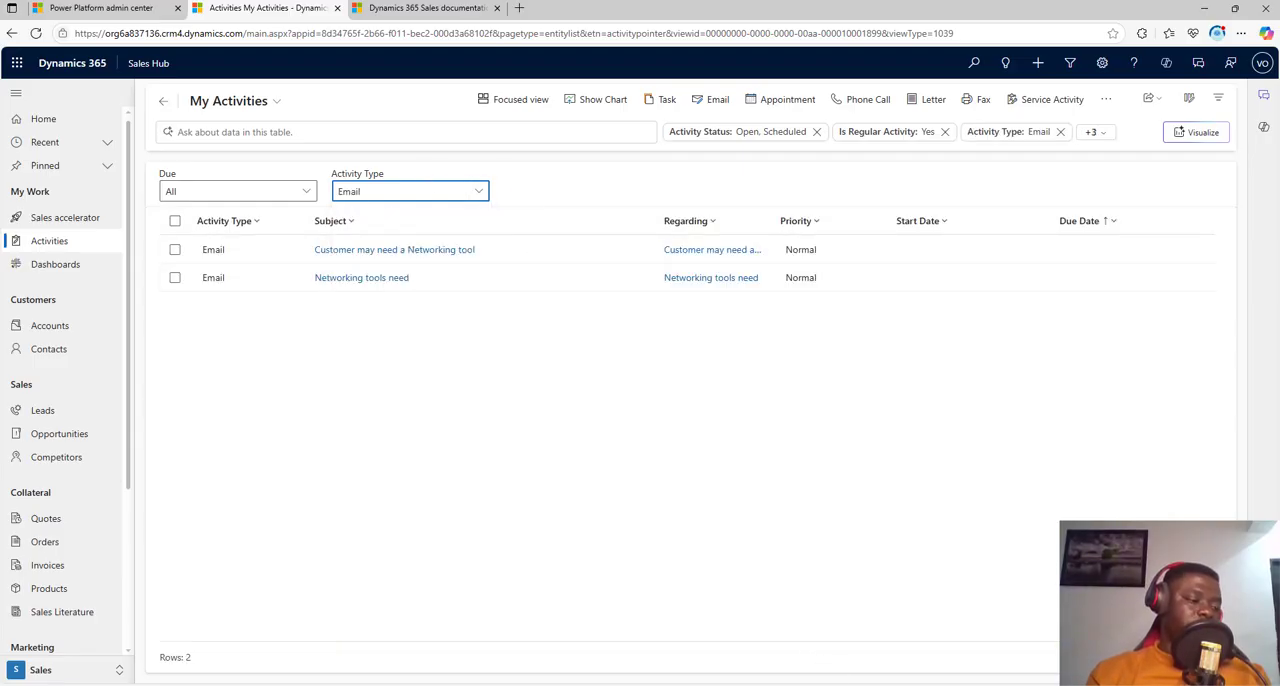
mouse_move(830, 676)
click(809, 622)
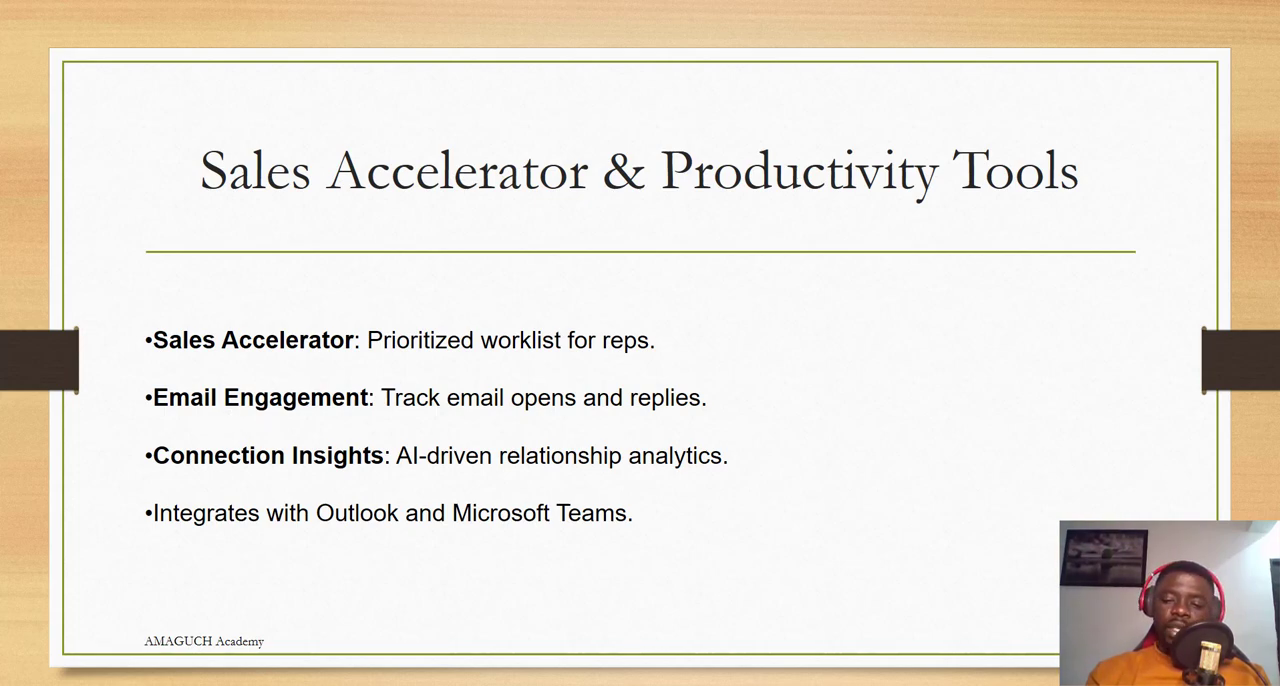
Step: Return to the Sales Hub, view the Teams chats pane, and review the Copilot suggestions and record summaries
key(alt+Tab)
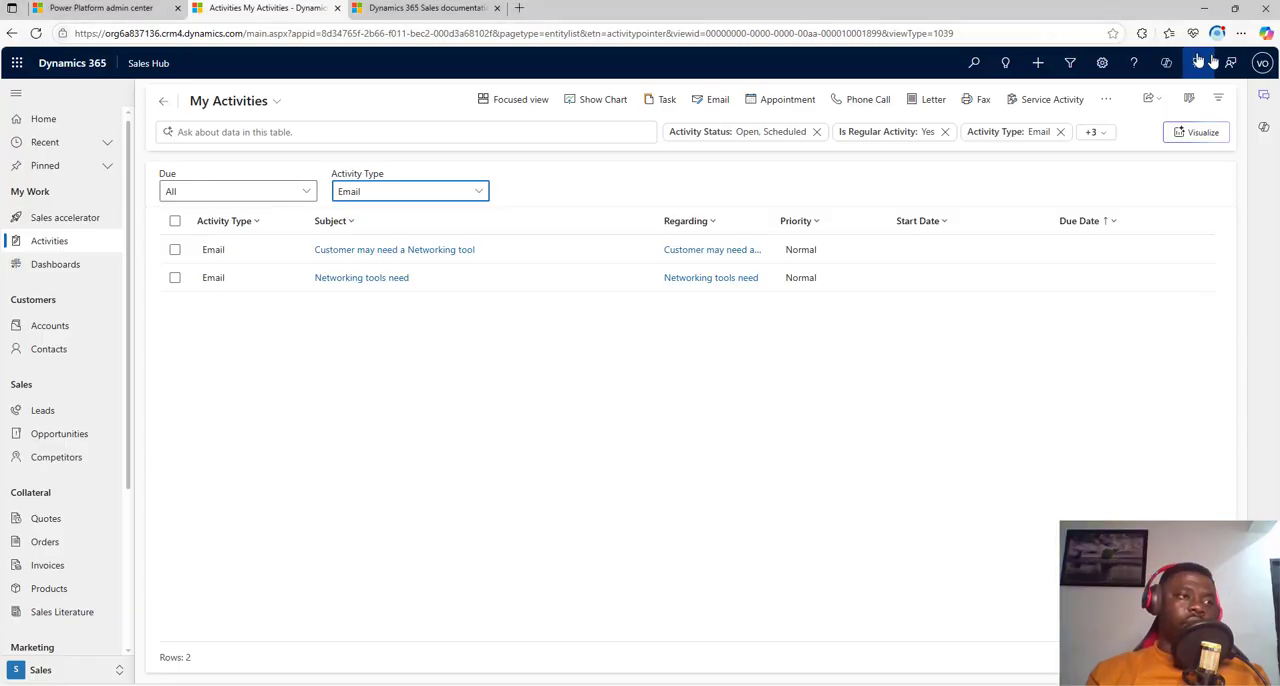
click(1262, 98)
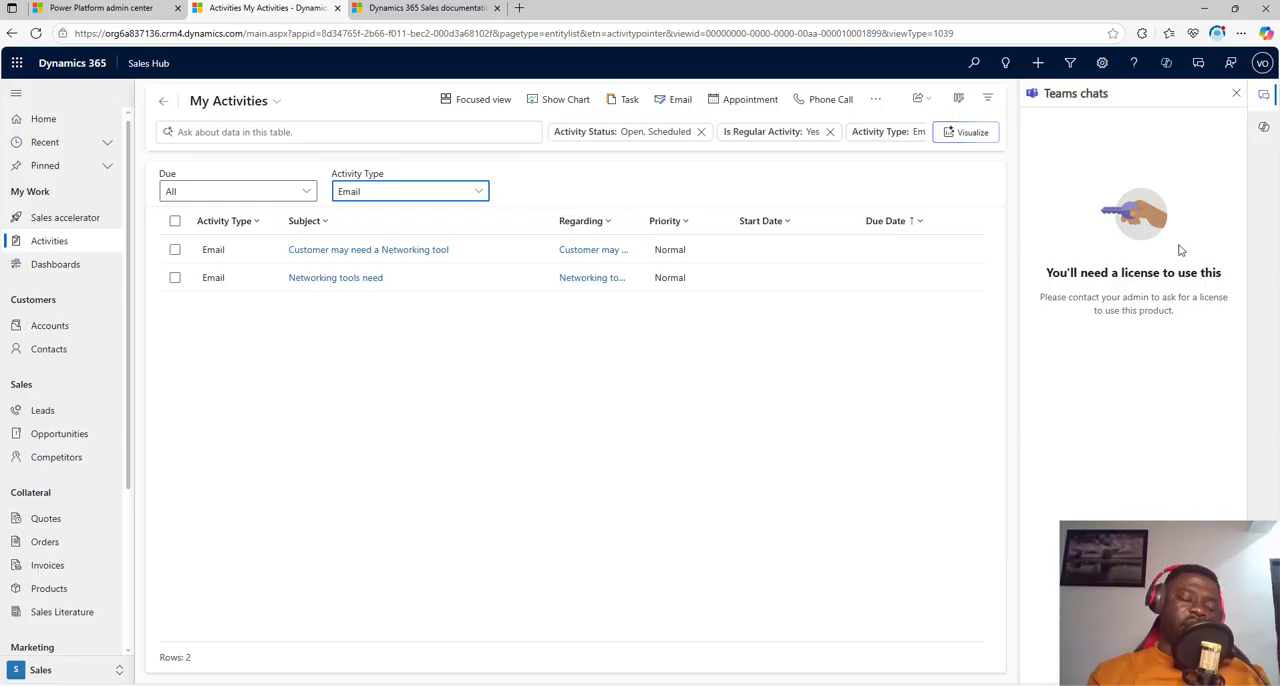
click(1263, 127)
scroll(1106, 338, down, 5)
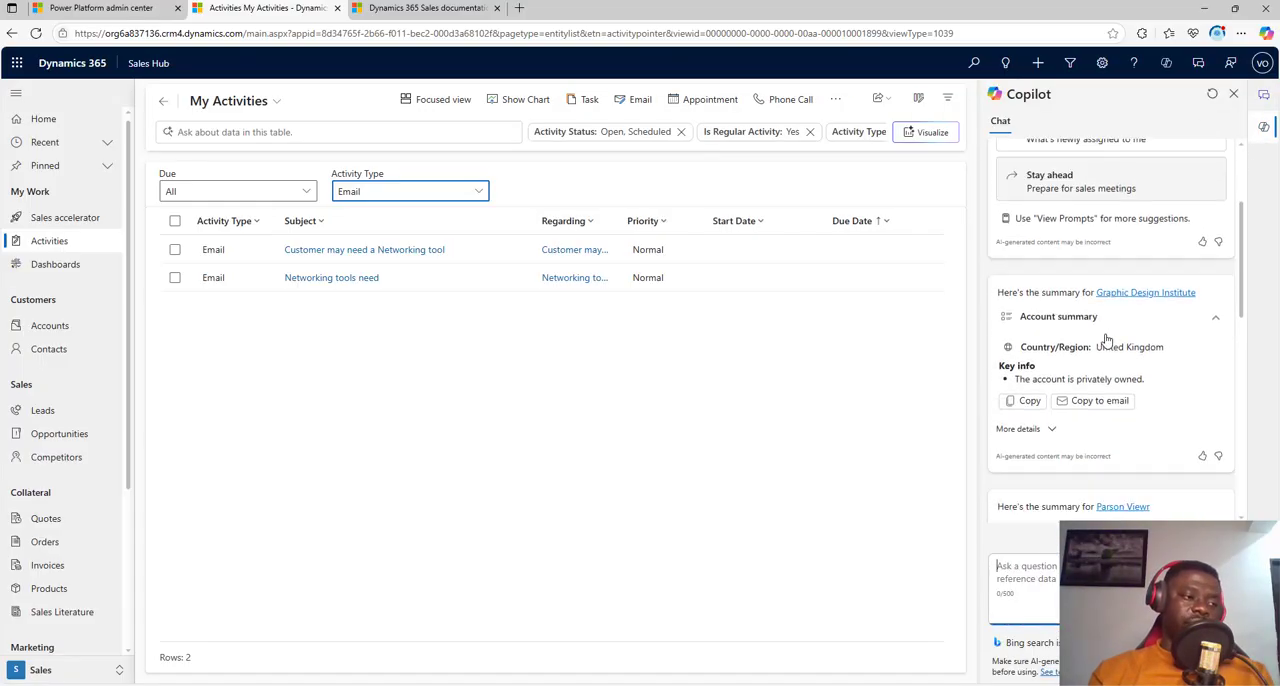
scroll(1110, 382, down, 3)
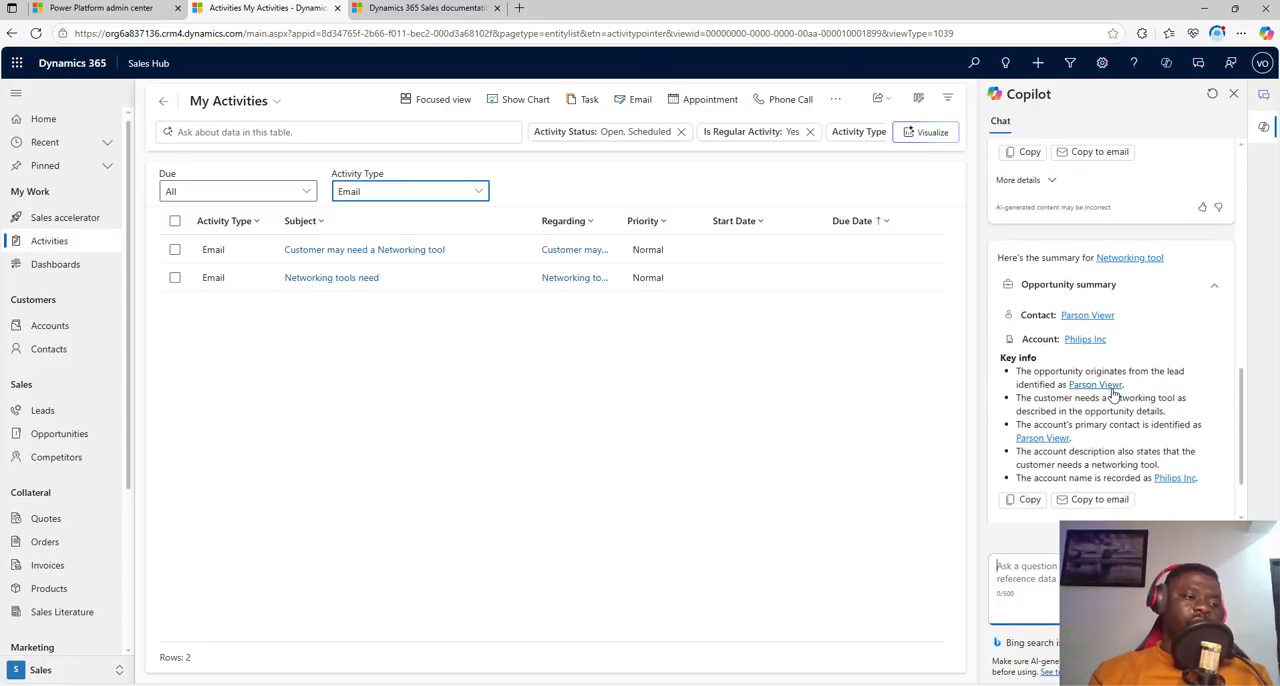
scroll(1118, 391, up, 4)
scroll(1118, 391, up, 6)
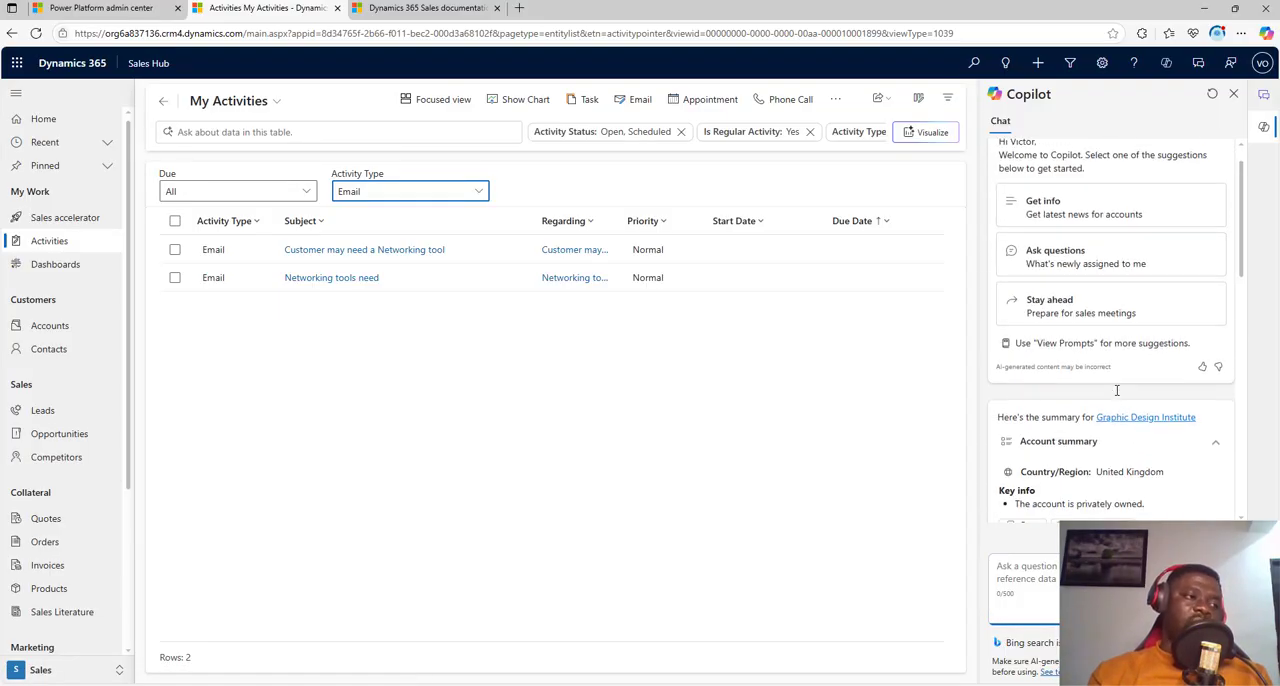
scroll(1118, 393, down, 8)
scroll(1118, 393, down, 3)
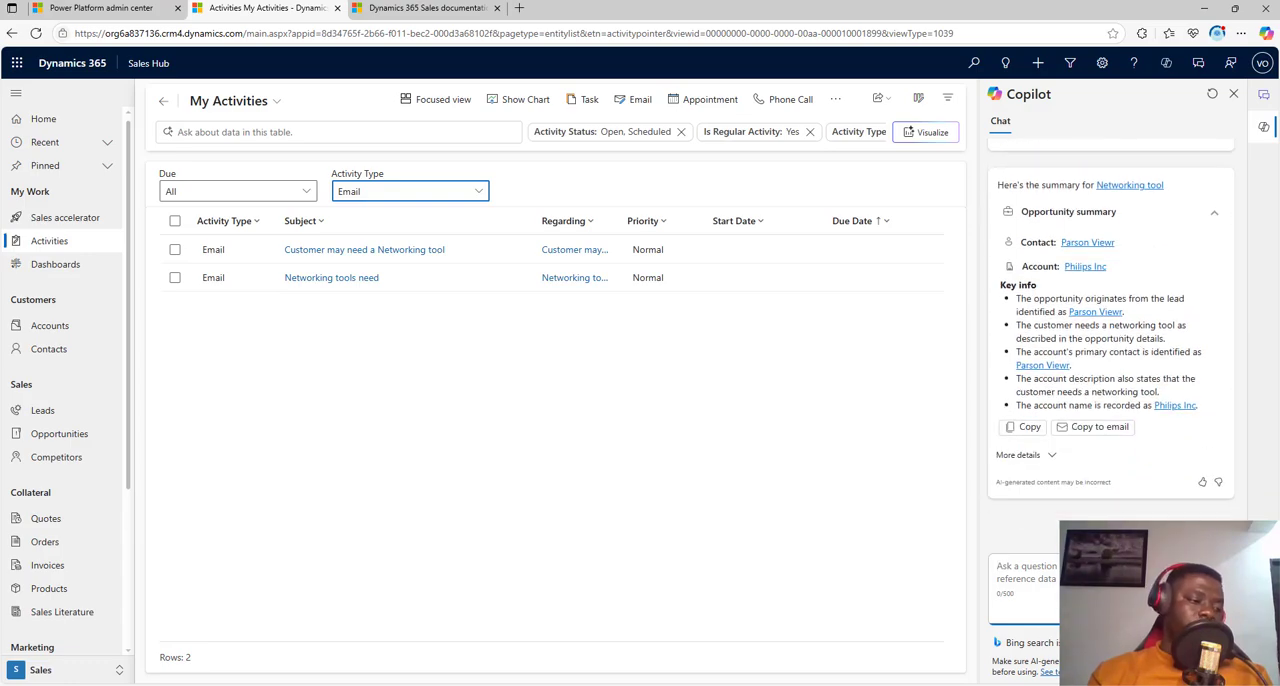
Step: Switch to the PowerPoint slide show and advance to the Reporting and Forecasting slide
mouse_move(828, 676)
click(805, 635)
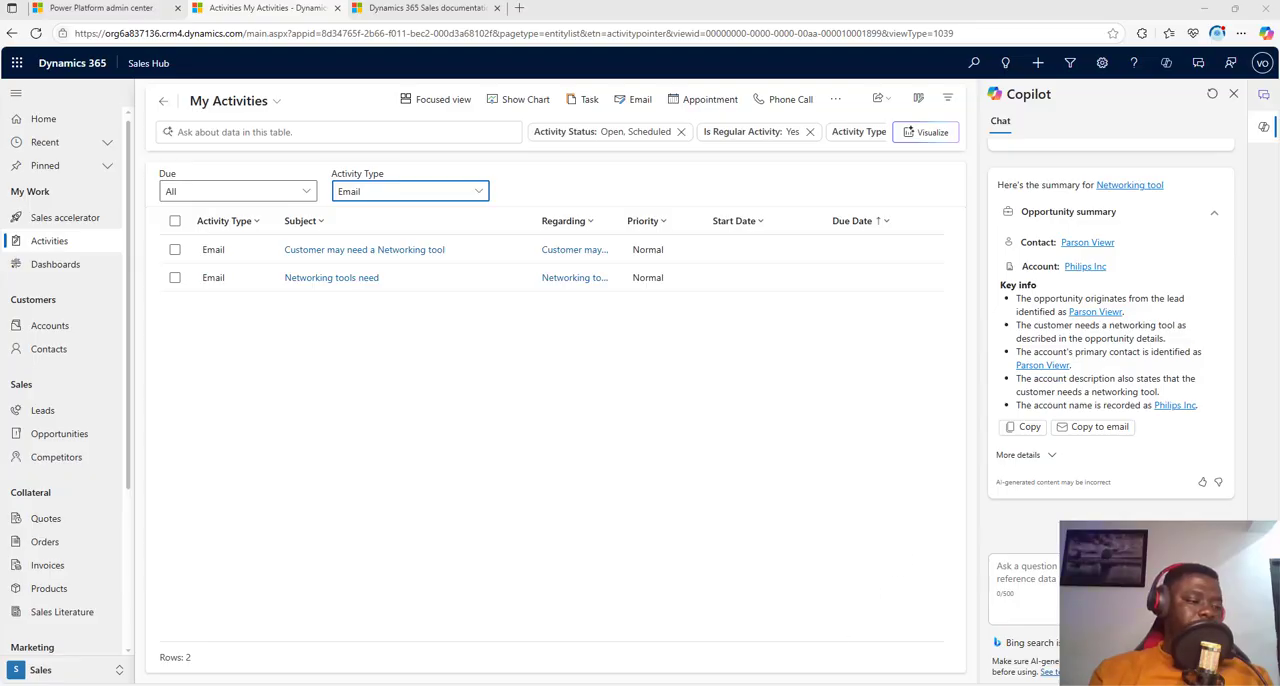
mouse_move(828, 676)
click(805, 635)
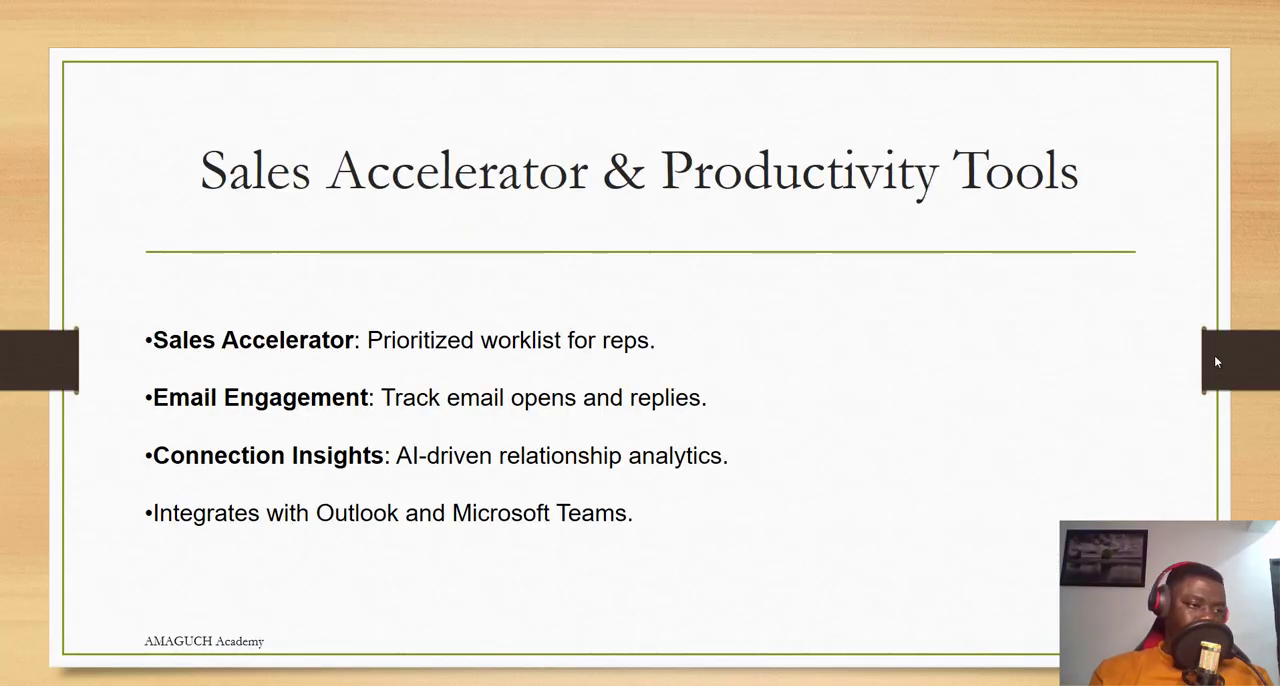
click(1256, 358)
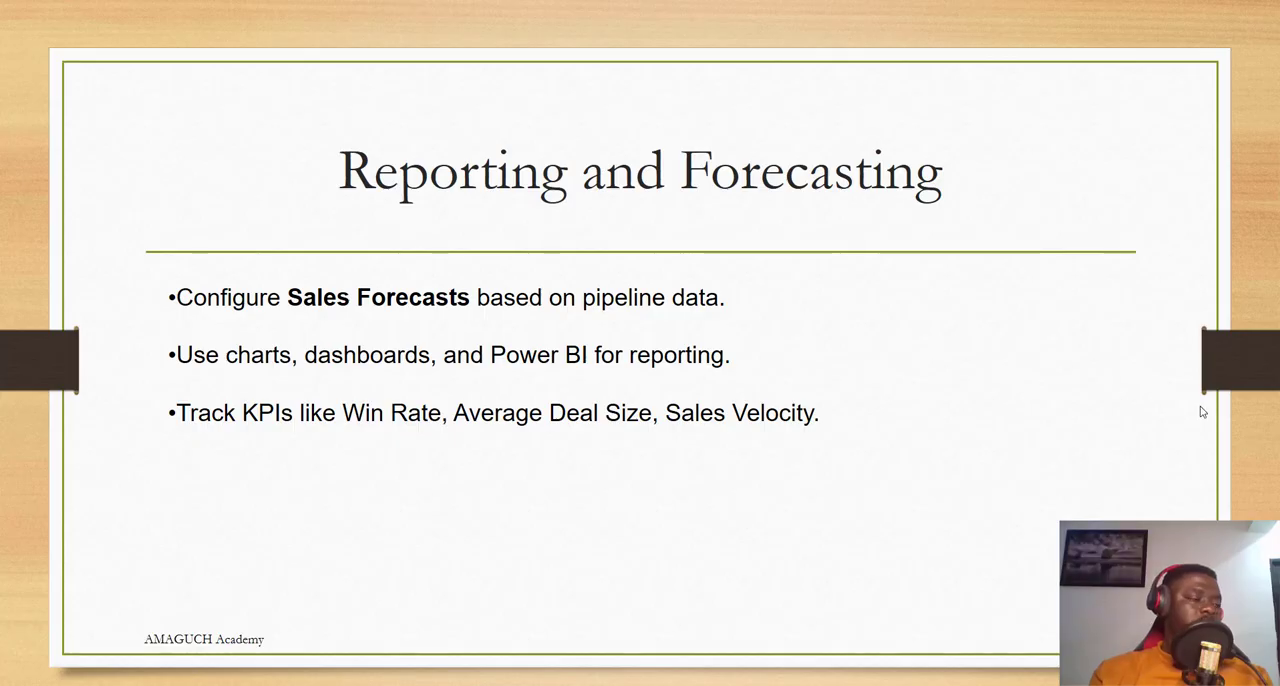